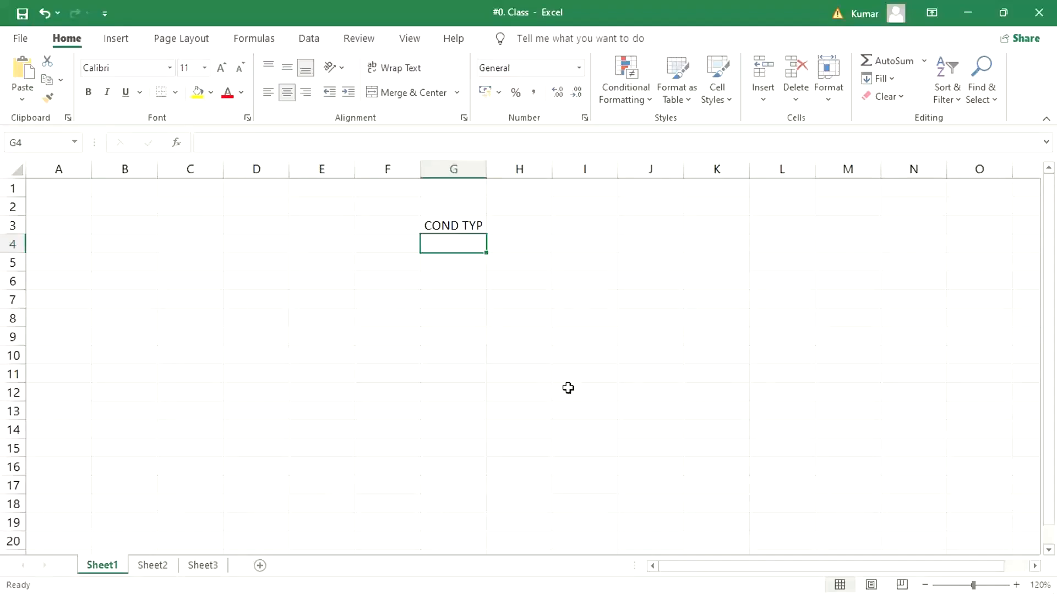
# Step: Enter the condition types INCG, INSG and INIG in cells G4 to G6 under the COND TYP heading
pyautogui.write('IN')
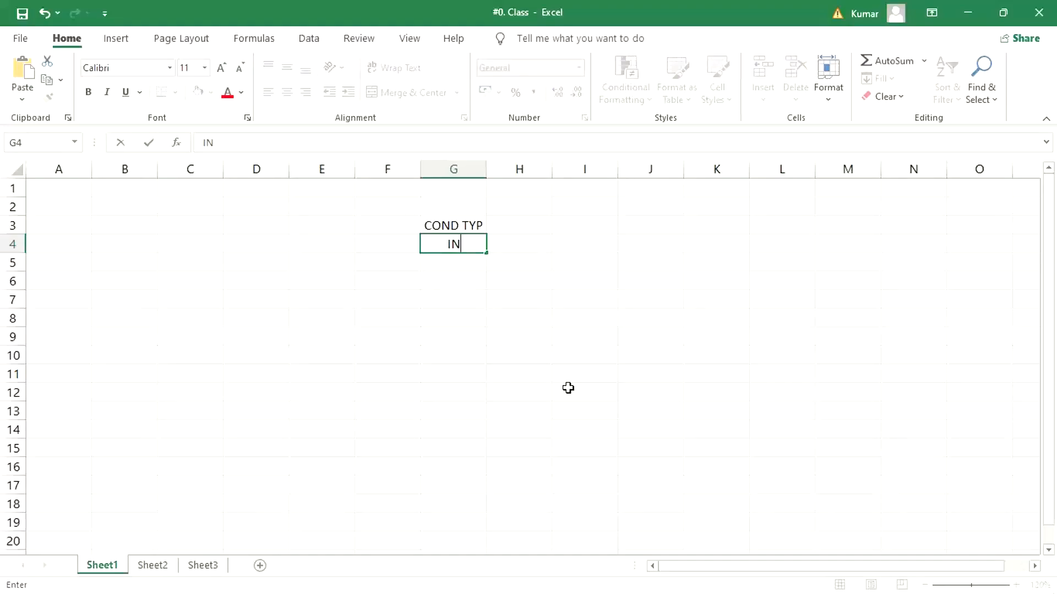
pyautogui.write('CG')
pyautogui.press('Return')
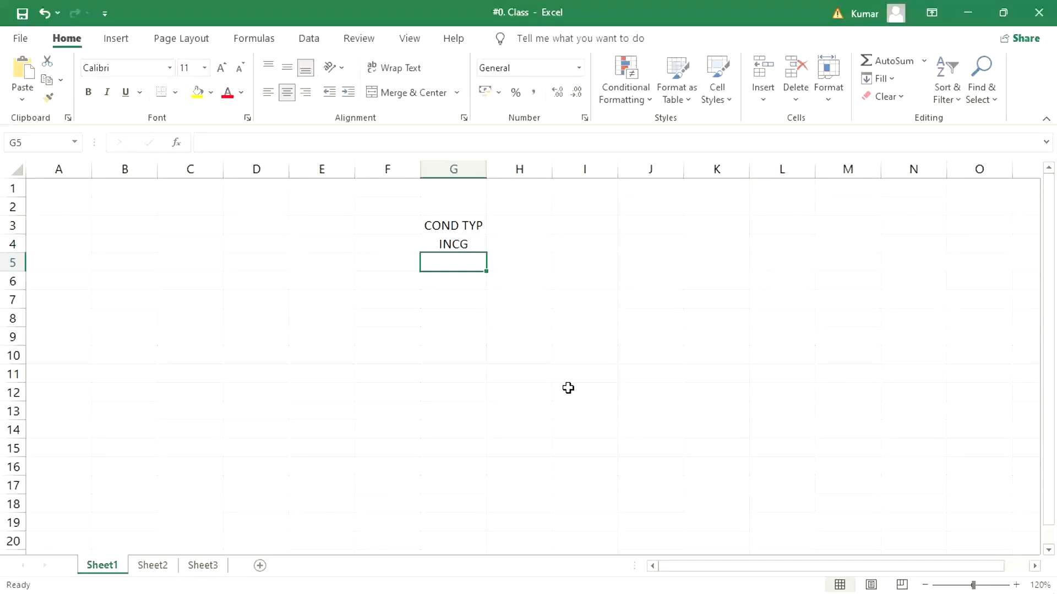
pyautogui.write('INSG')
pyautogui.press('Return')
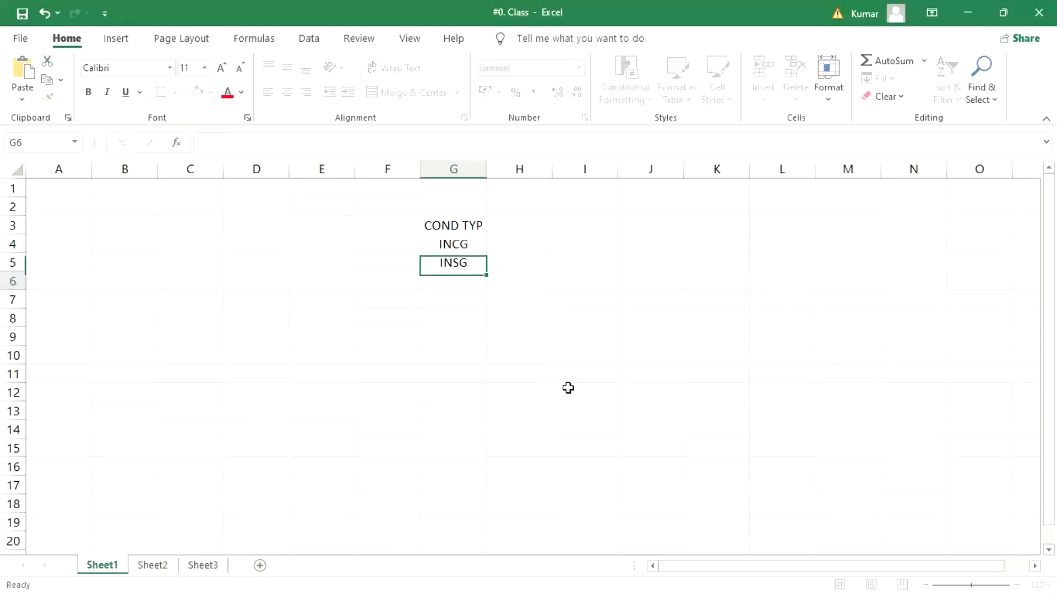
pyautogui.write('IN')
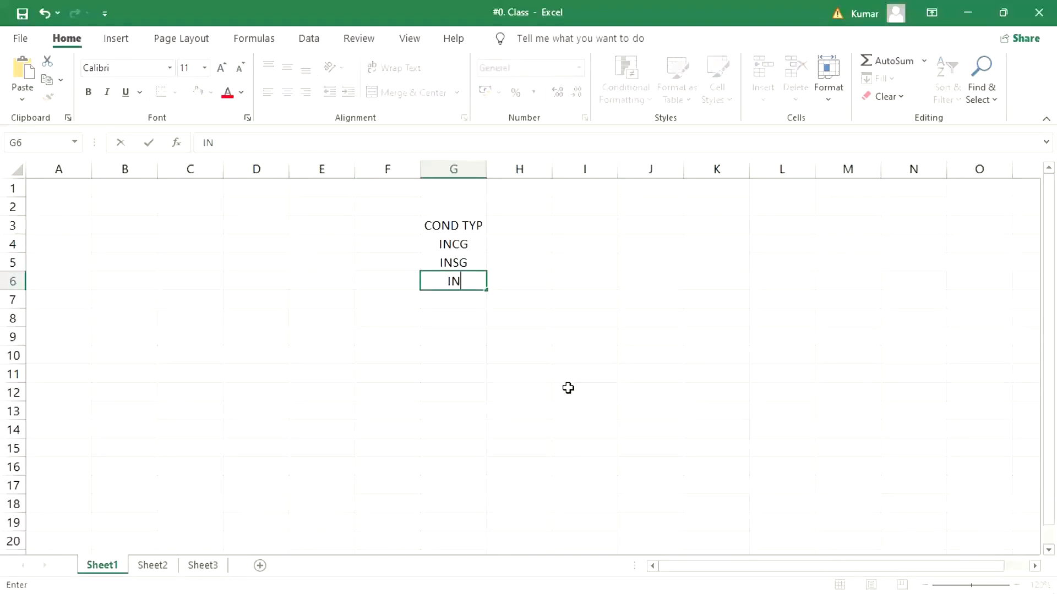
pyautogui.write('I')
pyautogui.write('G')
pyautogui.press('Return')
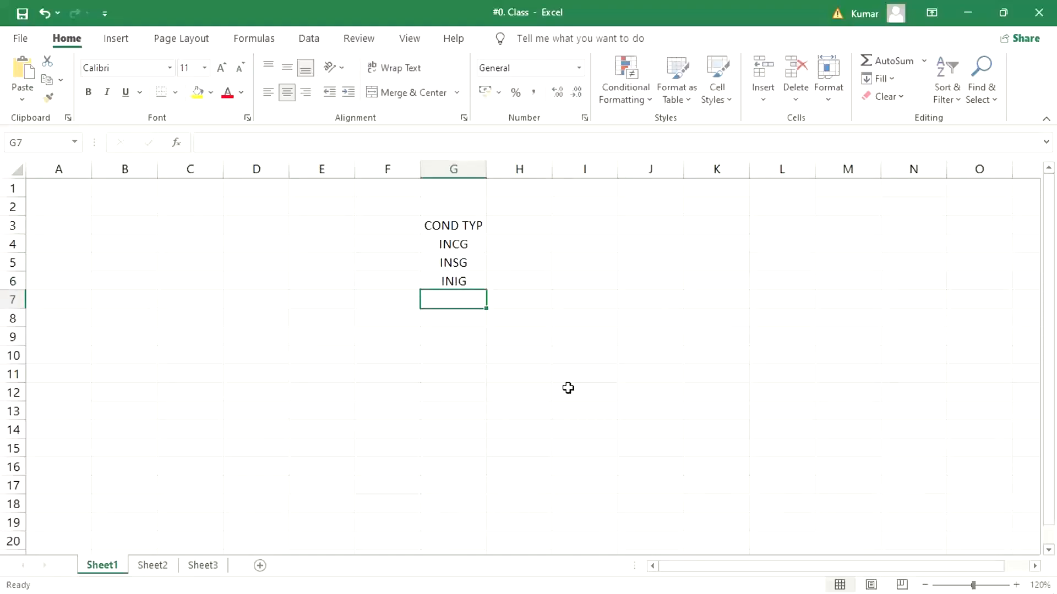
# Step: Make the COND TYP heading in G3 bold and copy it to cell I3
pyautogui.click(463, 219)
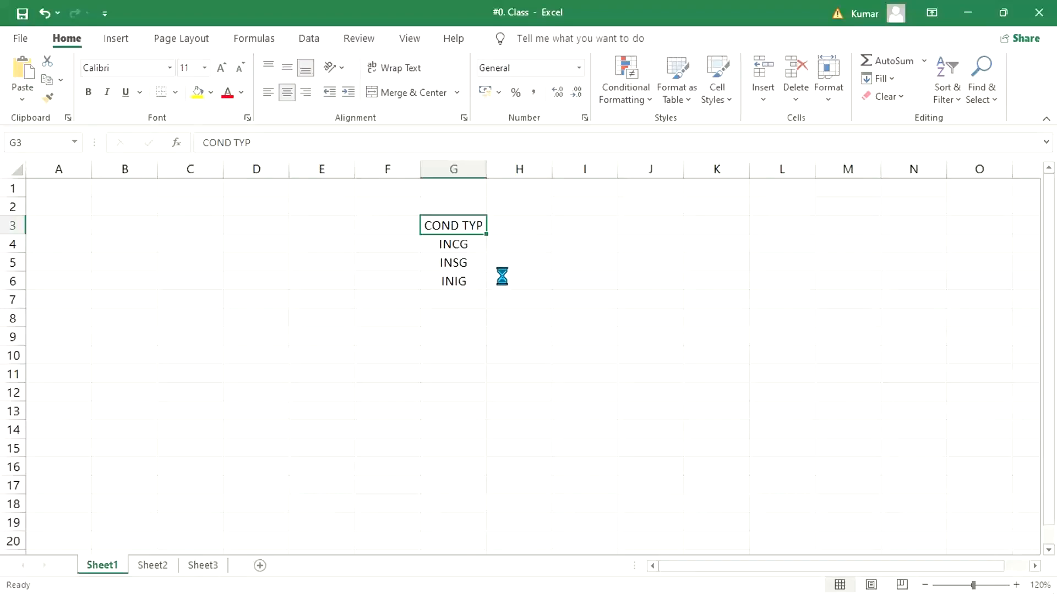
pyautogui.hotkey('ctrl', 'b')
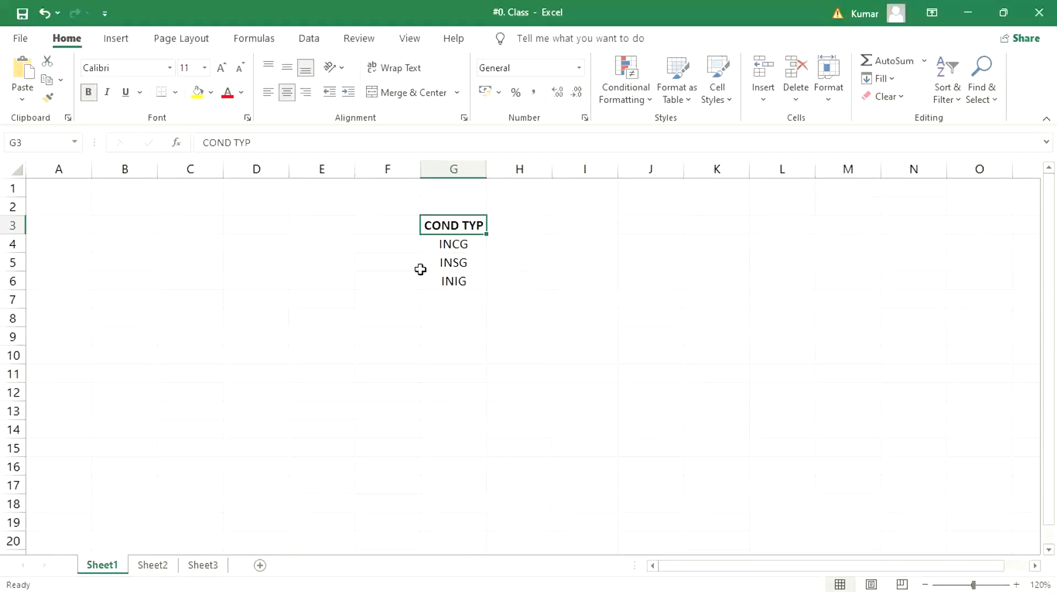
pyautogui.click(461, 242)
pyautogui.moveTo(462, 240); pyautogui.dragTo(462, 283)
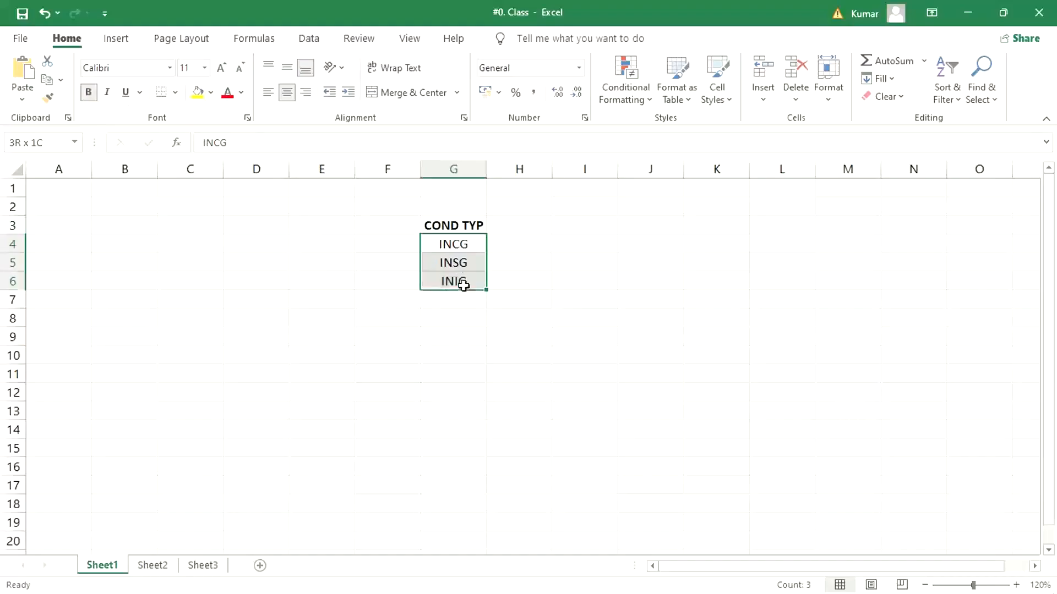
pyautogui.click(466, 226)
pyautogui.hotkey('ctrl', 'c')
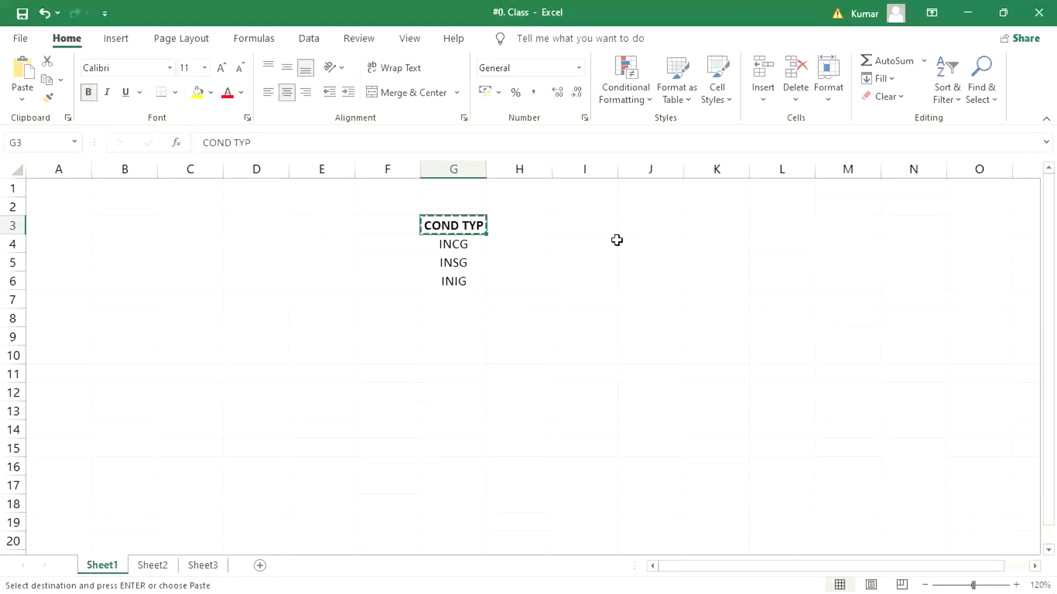
pyautogui.click(581, 224)
pyautogui.hotkey('ctrl', 'v')
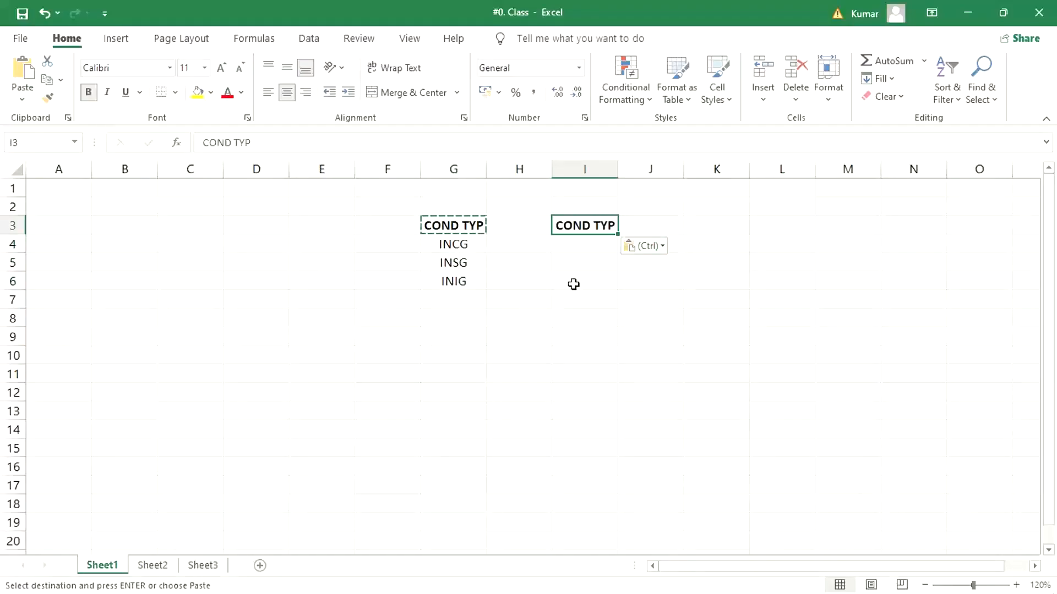
# Step: Enter the condition types OTCG, OTSG and OTIG in cells I4 to I6 under the second COND TYP heading
pyautogui.click(585, 257)
pyautogui.click(462, 245)
pyautogui.click(585, 245)
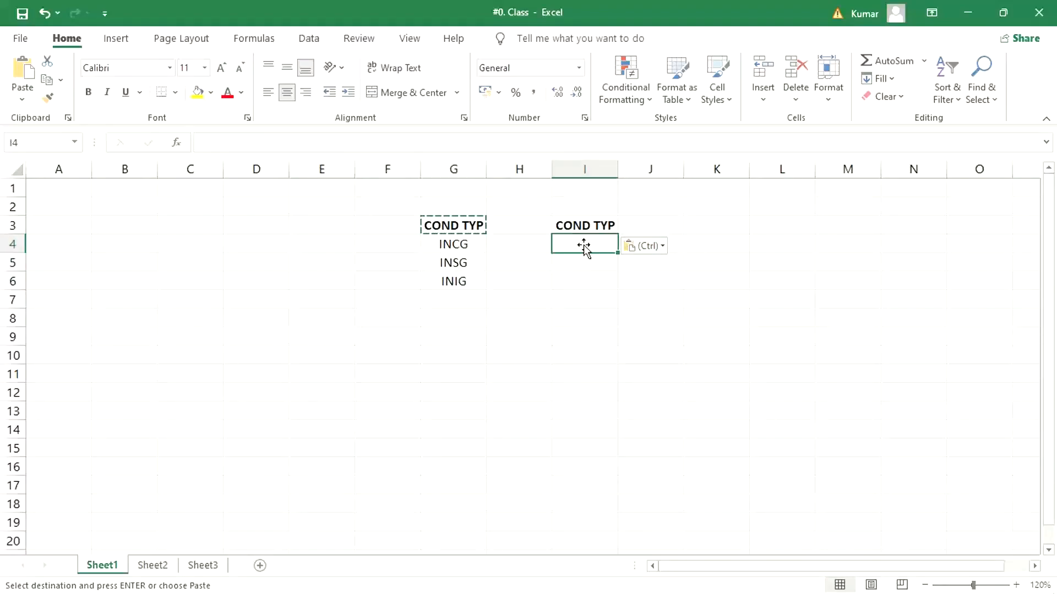
pyautogui.write('OT')
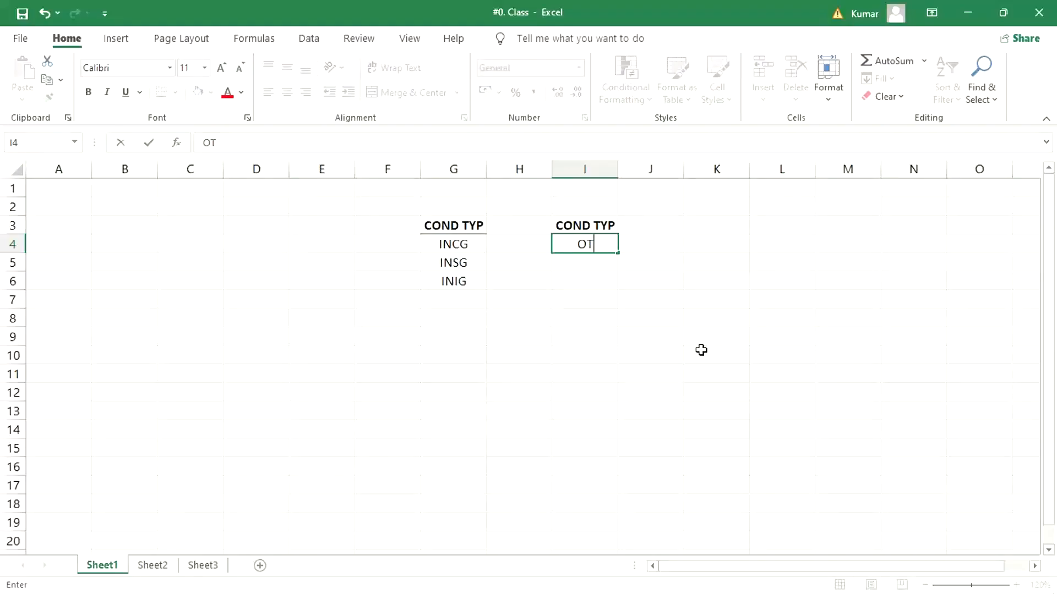
pyautogui.write('CG')
pyautogui.press('Return')
pyautogui.write('OTSG')
pyautogui.press('Return')
pyautogui.write('OT')
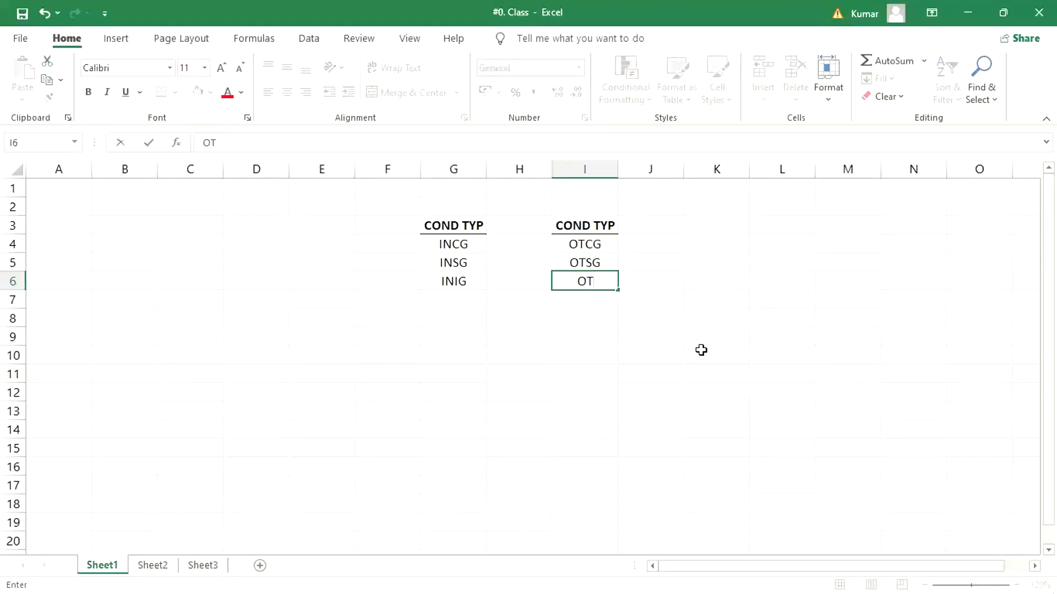
pyautogui.write('IG')
pyautogui.press('Return')
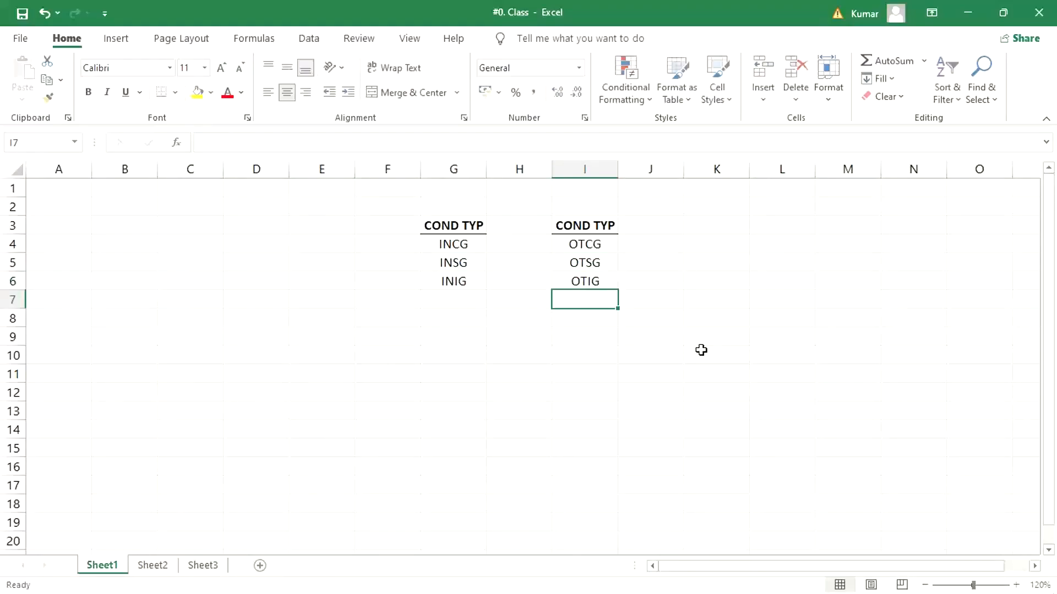
# Step: Switch to SAP Logon and open the SAP_2_8 connection
pyautogui.click(448, 243)
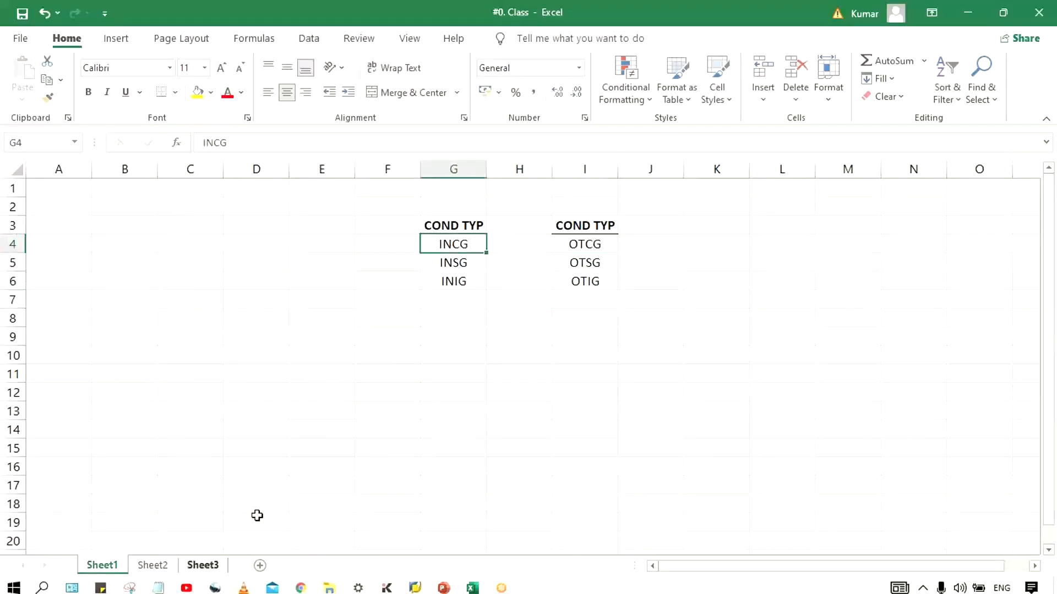
pyautogui.click(383, 583)
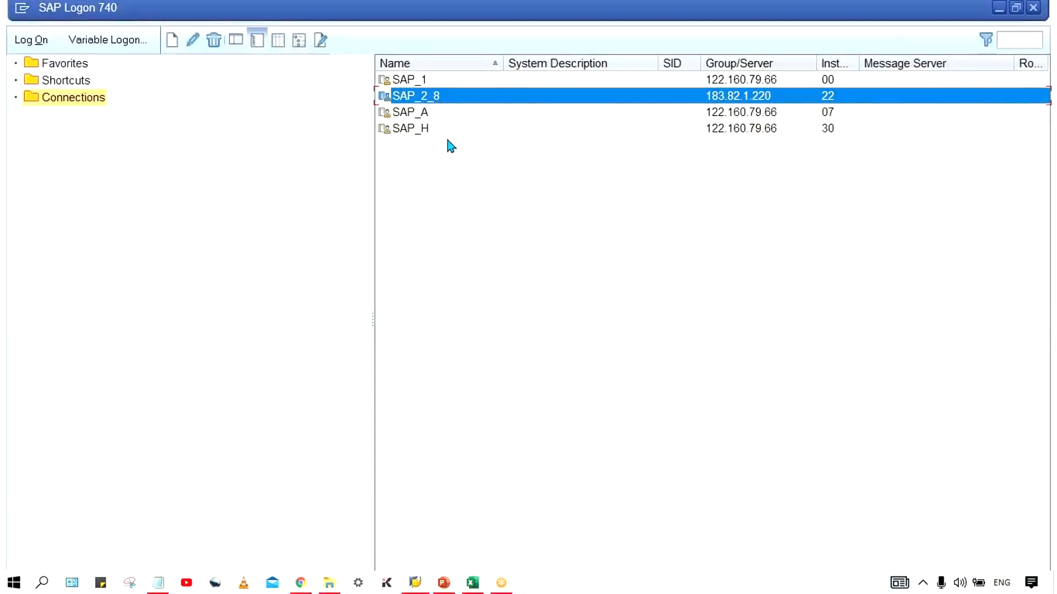
pyautogui.doubleClick(439, 102)
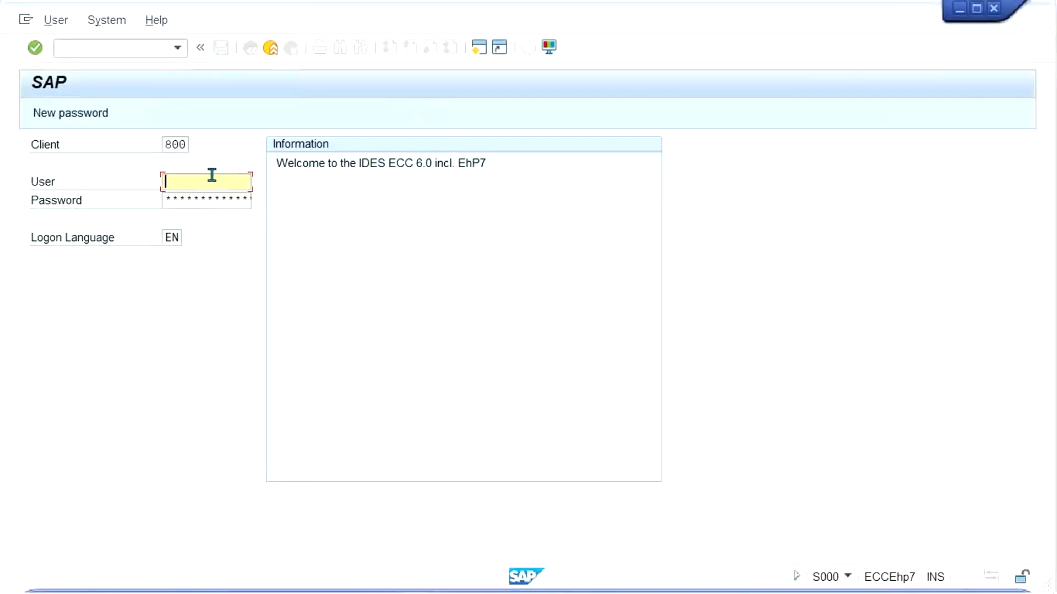
# Step: Log on to client 800 by choosing the saved user ID and entering the account password
pyautogui.press('Down')
pyautogui.press('Down')
pyautogui.press('Down')
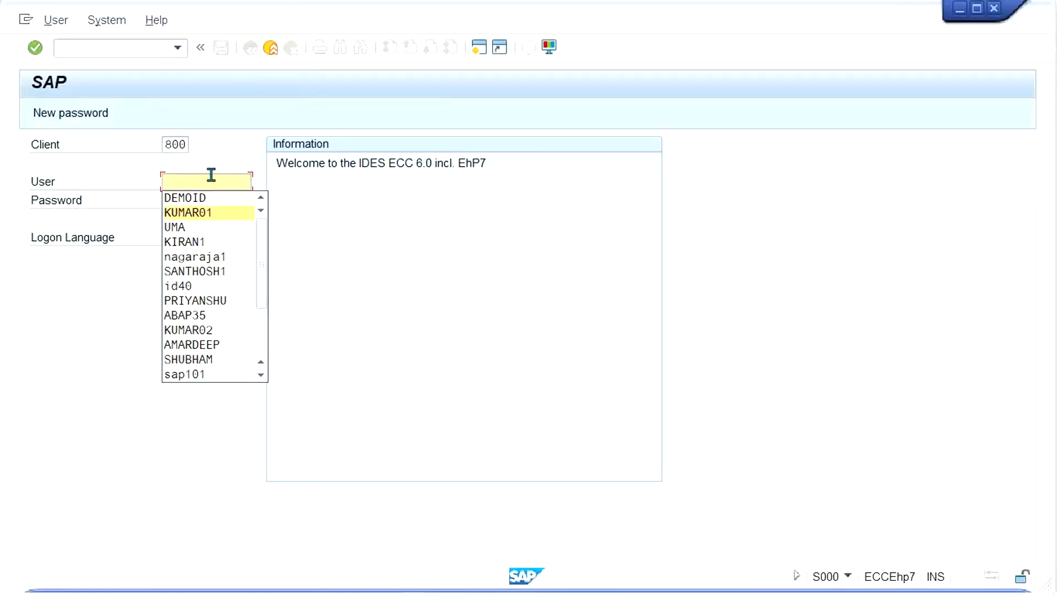
pyautogui.press('Return')
pyautogui.press('Tab')
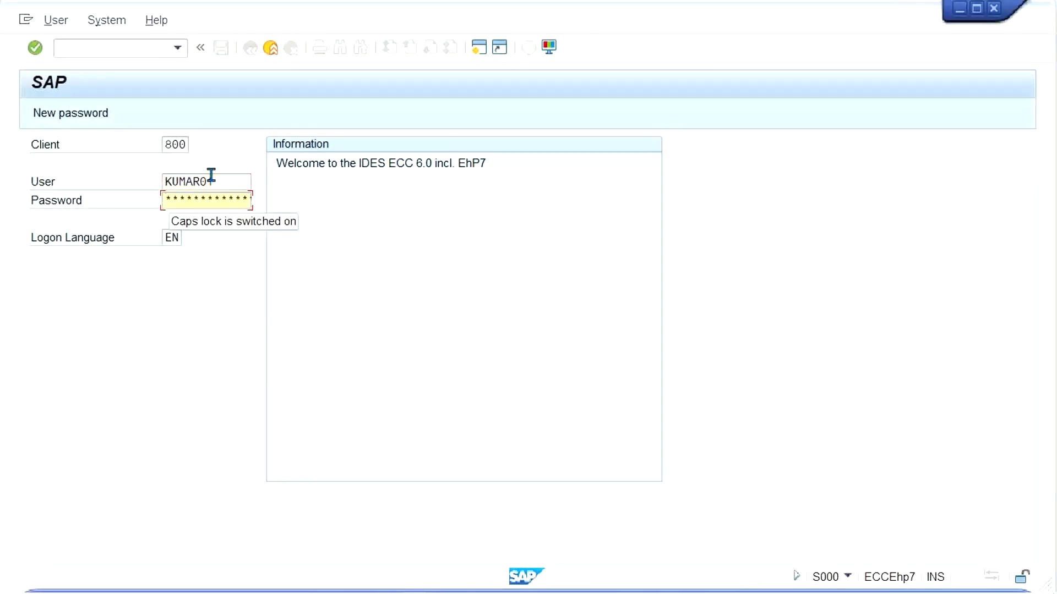
pyautogui.write('**')
pyautogui.press('Return')
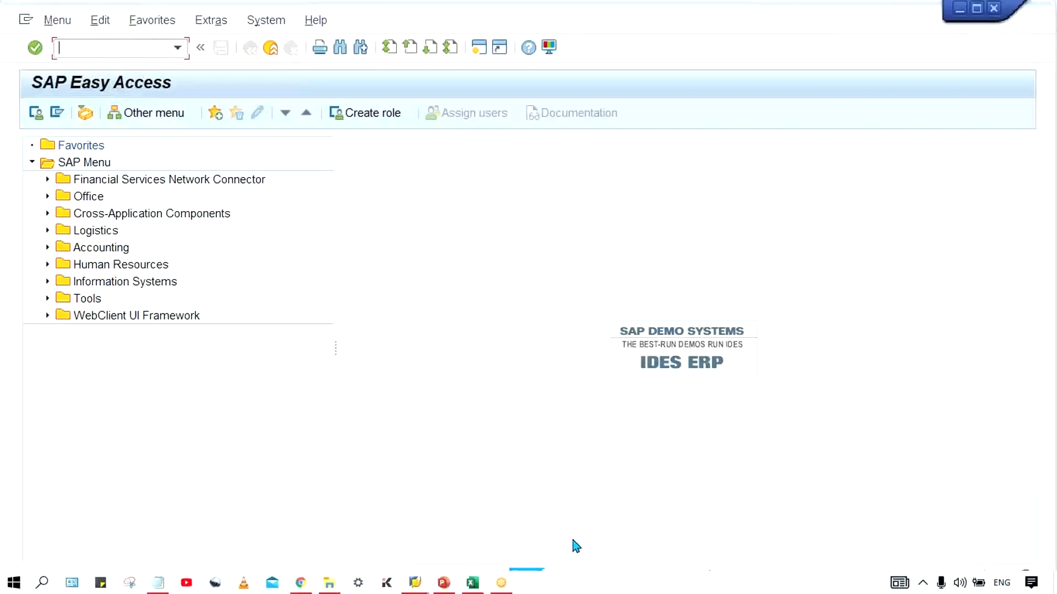
# Step: Check the Tax on Sales Purchase slide in PowerPoint, return to SAP and open transaction OBQ1
pyautogui.click(450, 585)
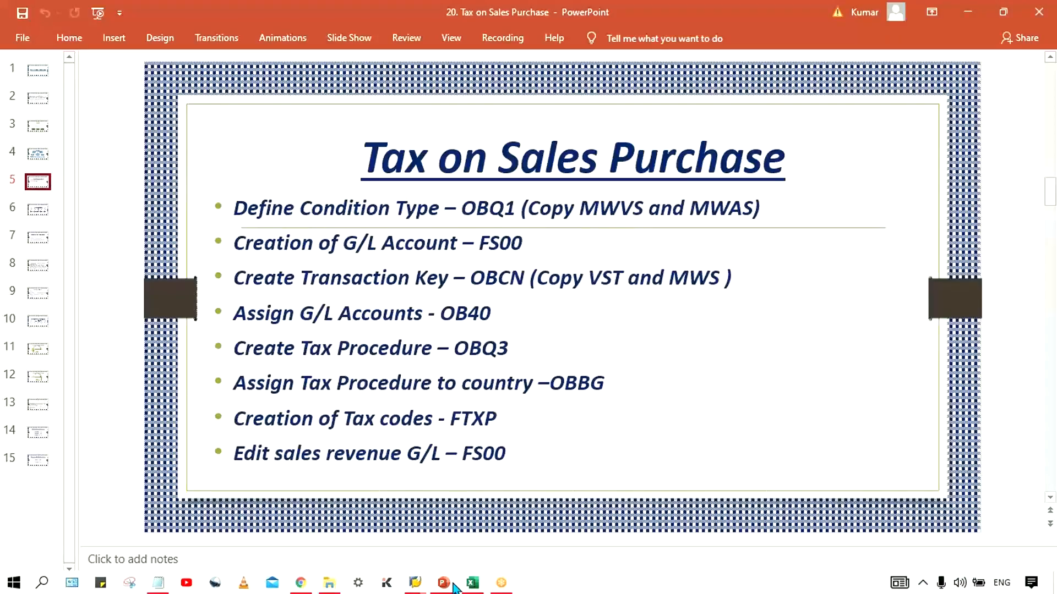
pyautogui.click(452, 586)
pyautogui.write('OBQ1')
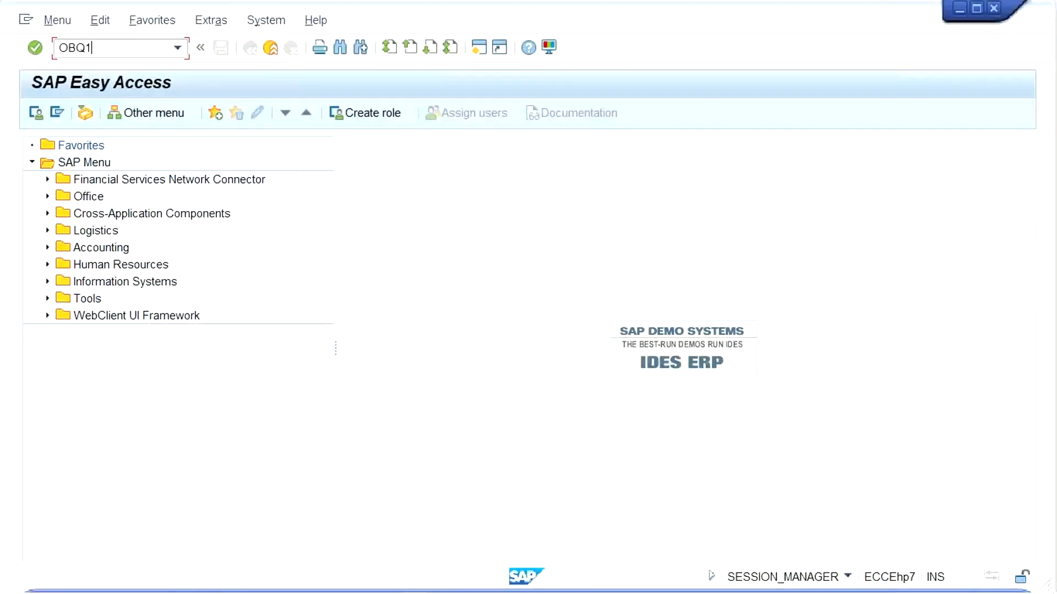
pyautogui.press('Return')
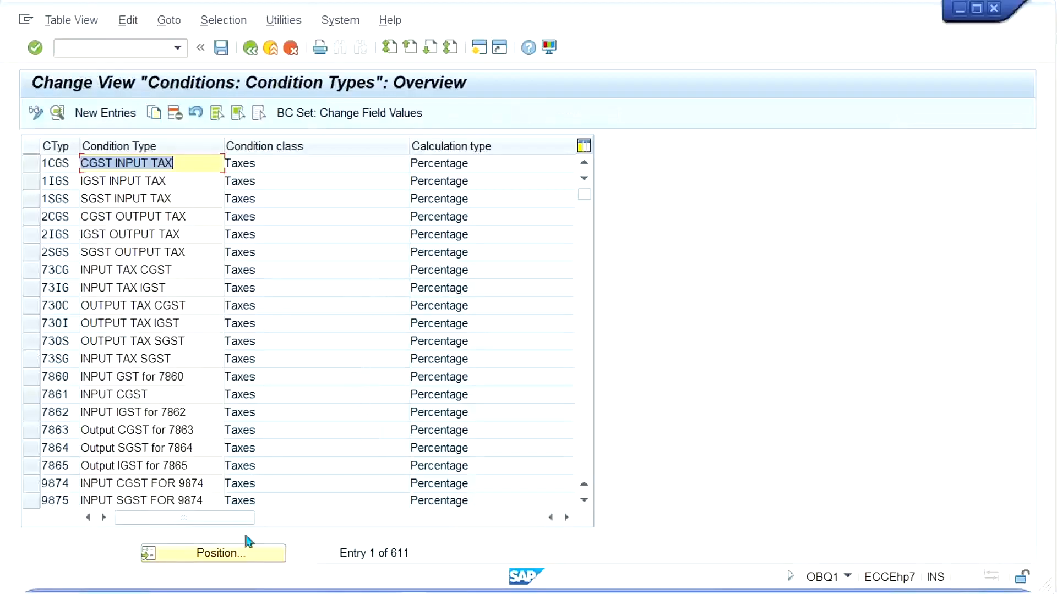
# Step: Look up condition types INCG and OTCG in the condition types overview
pyautogui.click(269, 554)
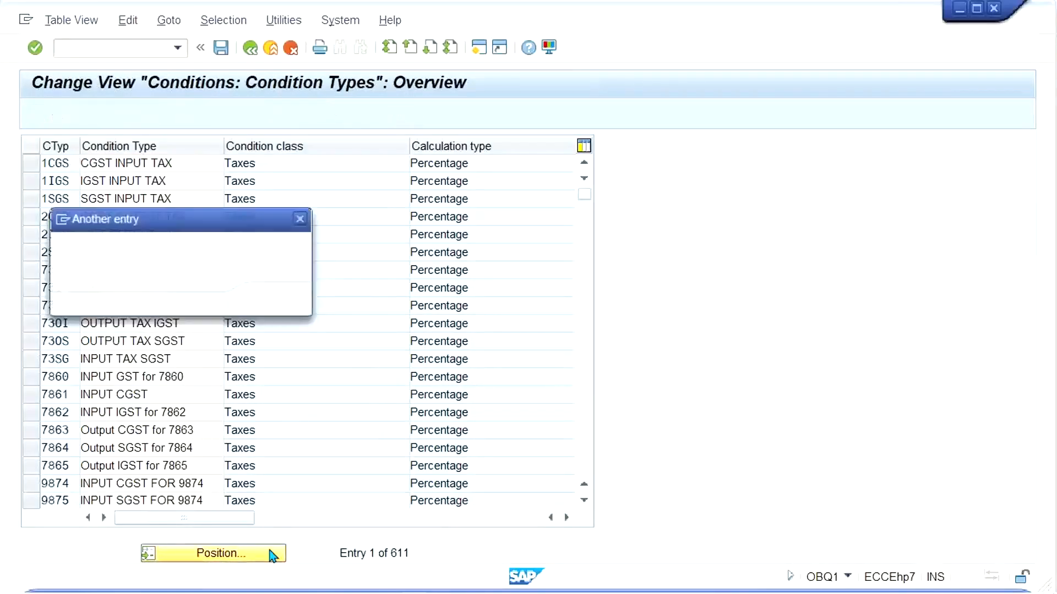
pyautogui.write('INCG')
pyautogui.press('Return')
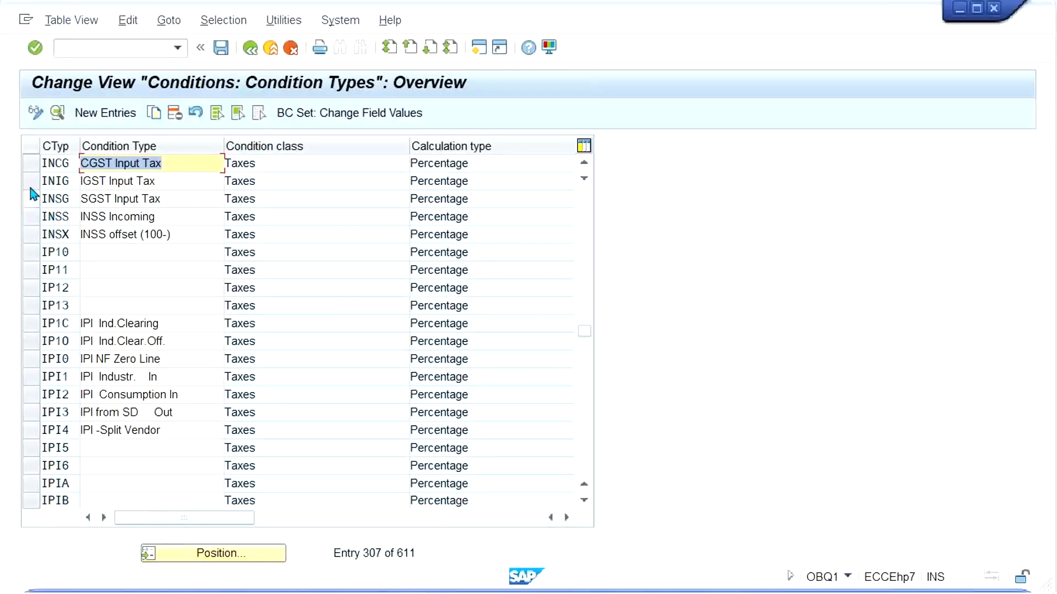
pyautogui.click(234, 555)
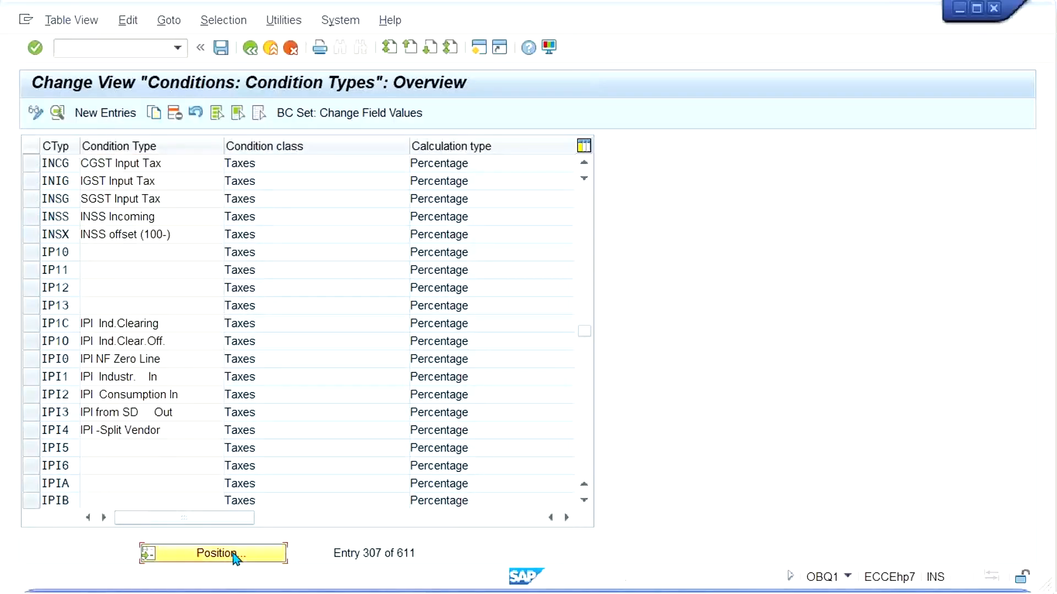
pyautogui.write('OTCG')
pyautogui.press('Return')
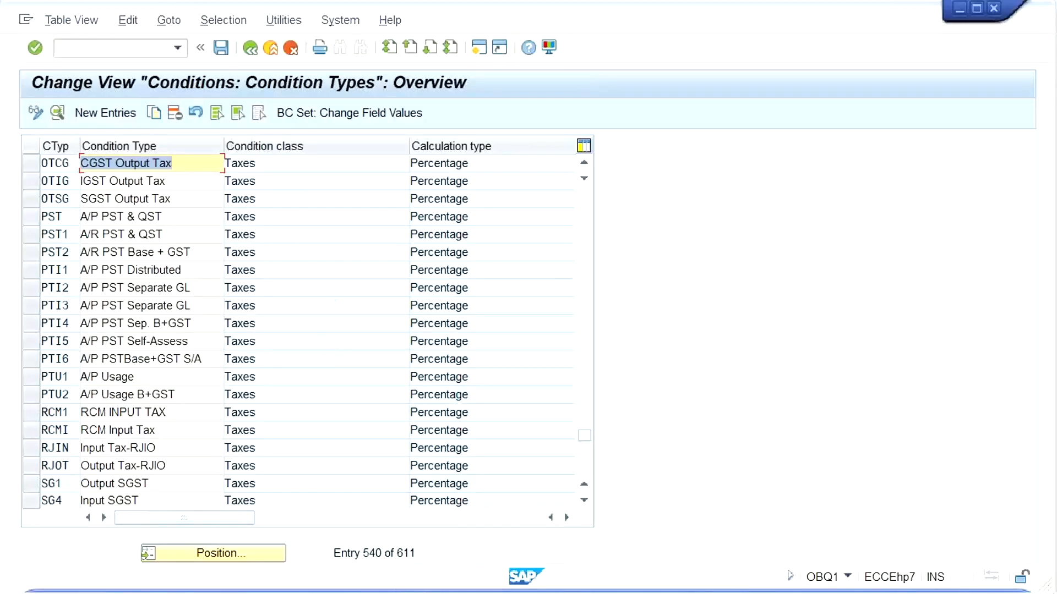
# Step: Review the configuration steps on the PowerPoint slide, switch to Excel and enter the heading GL ACT in cell F3
pyautogui.click(445, 586)
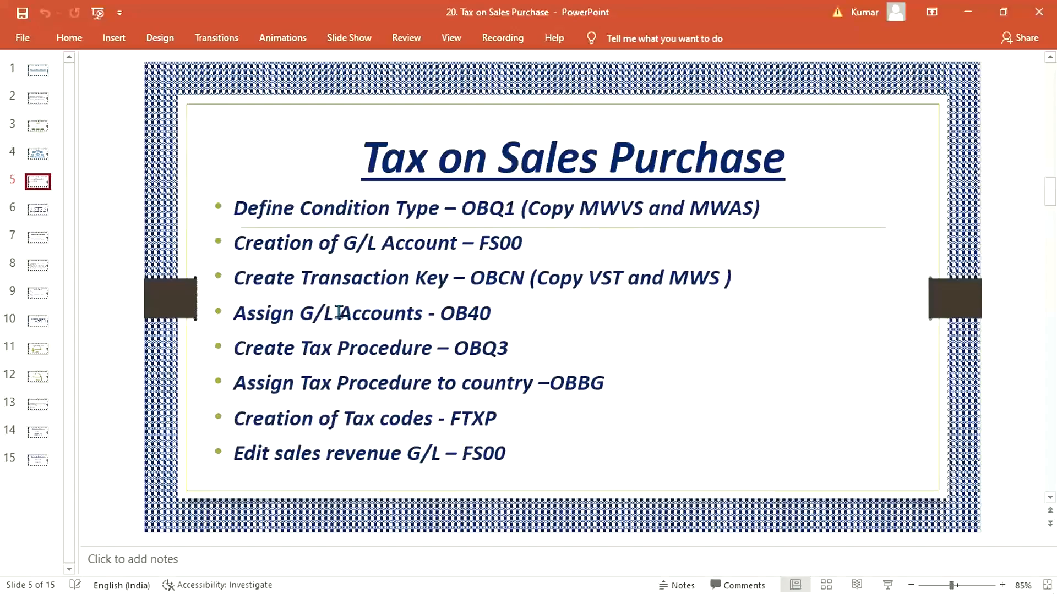
pyautogui.click(470, 586)
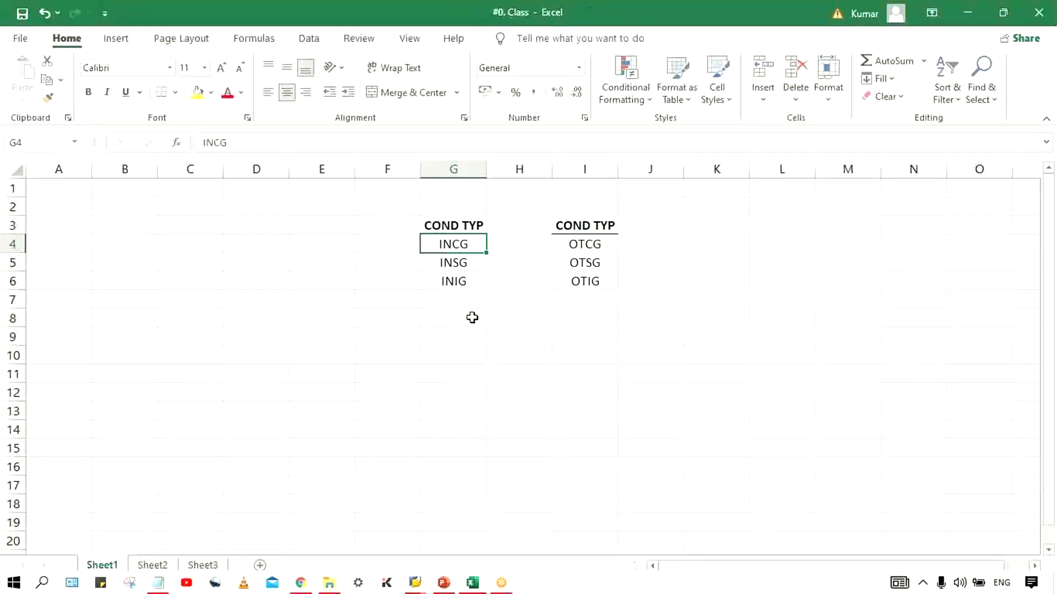
pyautogui.click(471, 317)
pyautogui.click(388, 226)
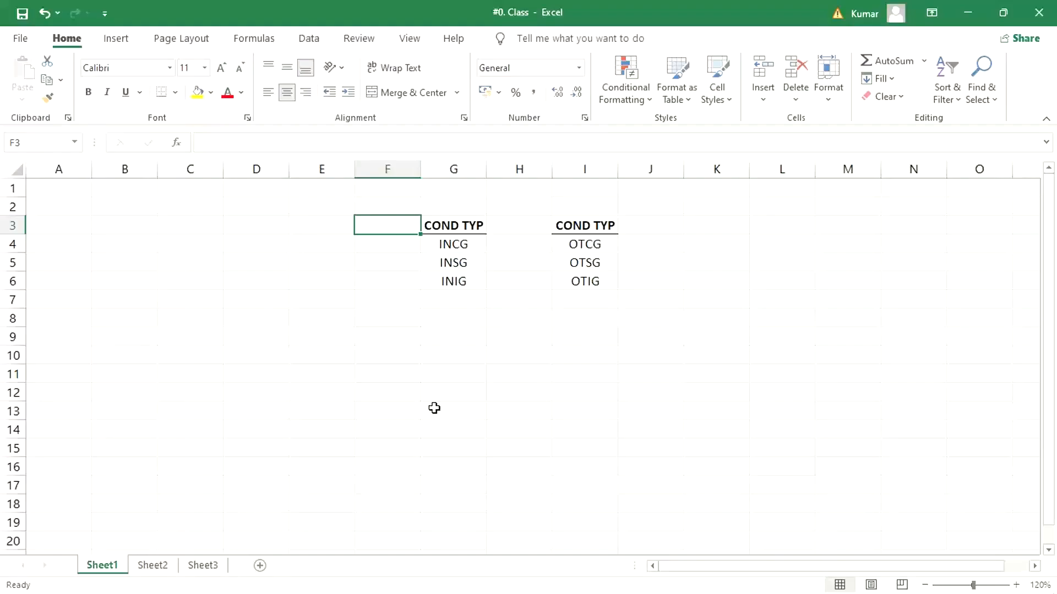
pyautogui.write('GL A')
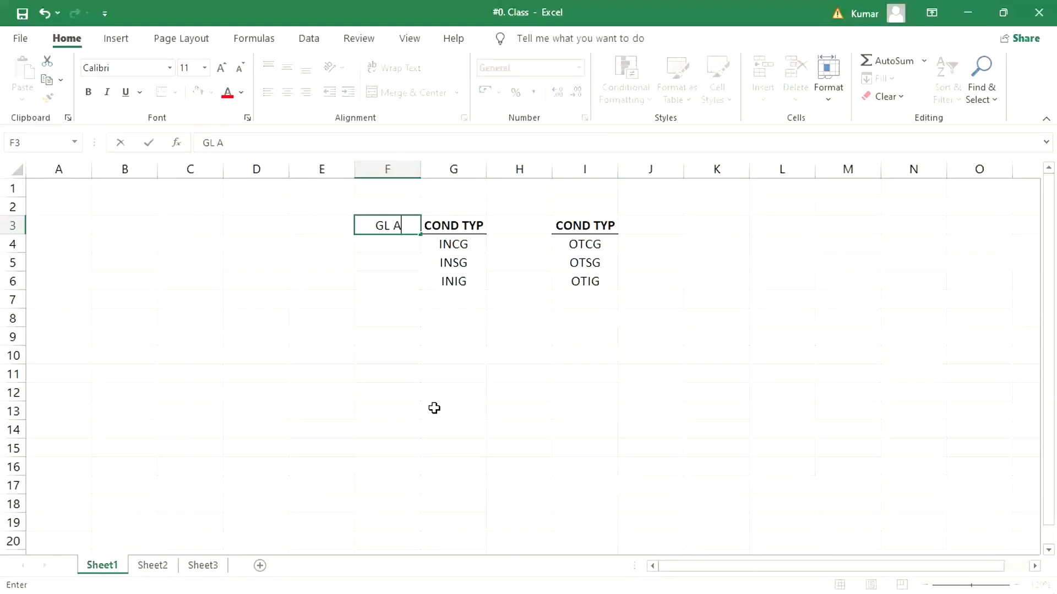
pyautogui.write('CT')
pyautogui.press('Return')
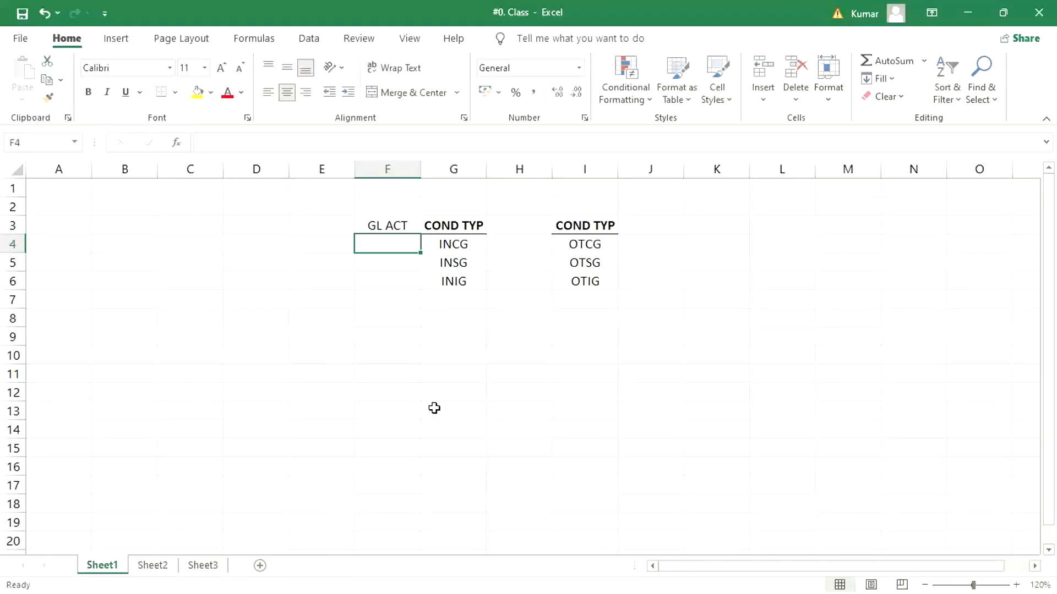
# Step: Make the GL ACT heading in cell F3 bold and copy it to cell J3
pyautogui.click(404, 225)
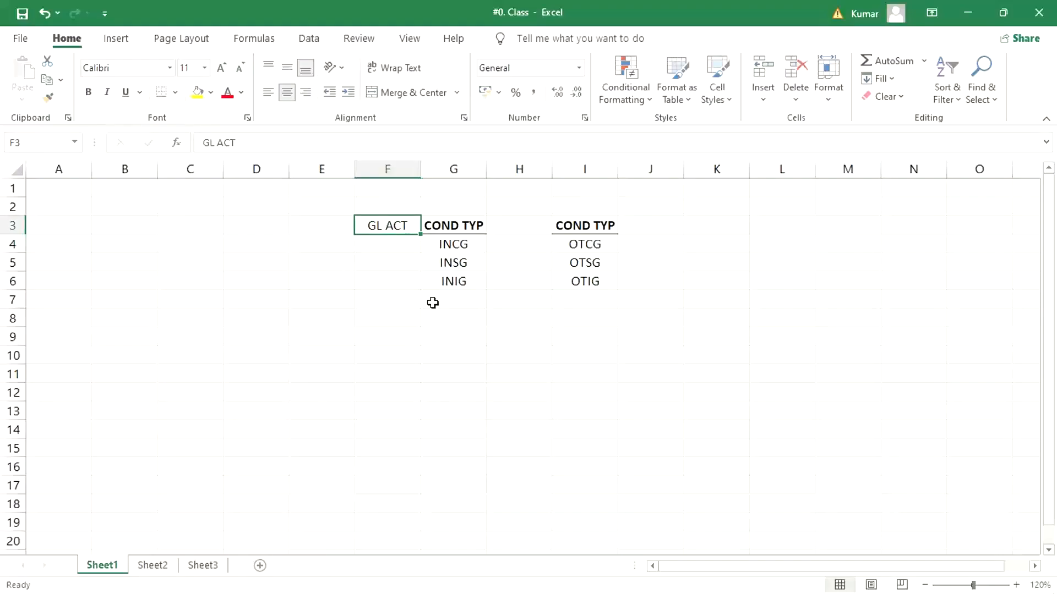
pyautogui.hotkey('ctrl', 'b')
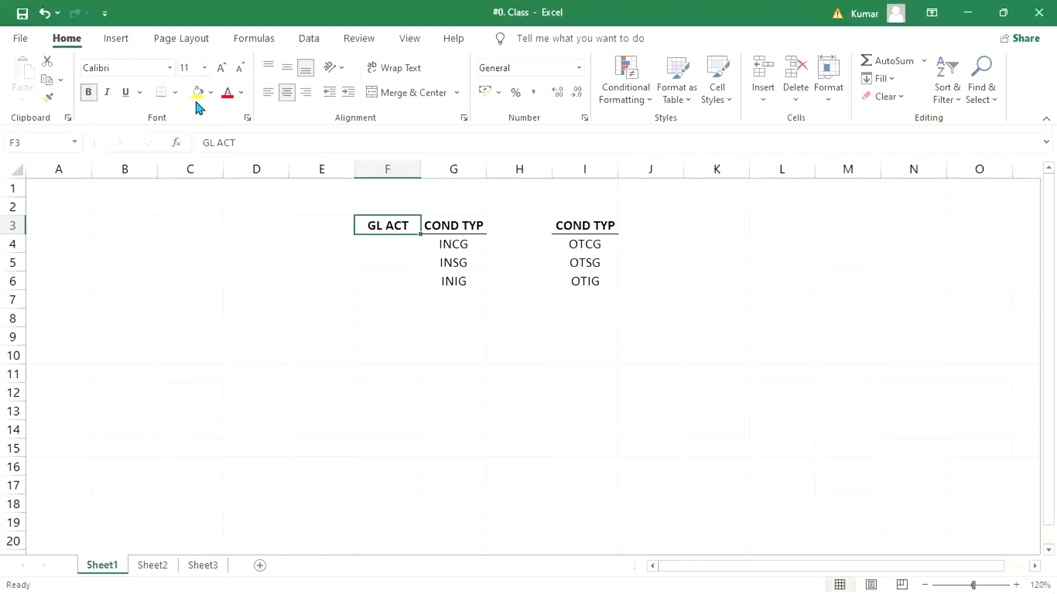
pyautogui.hotkey('ctrl', 'c')
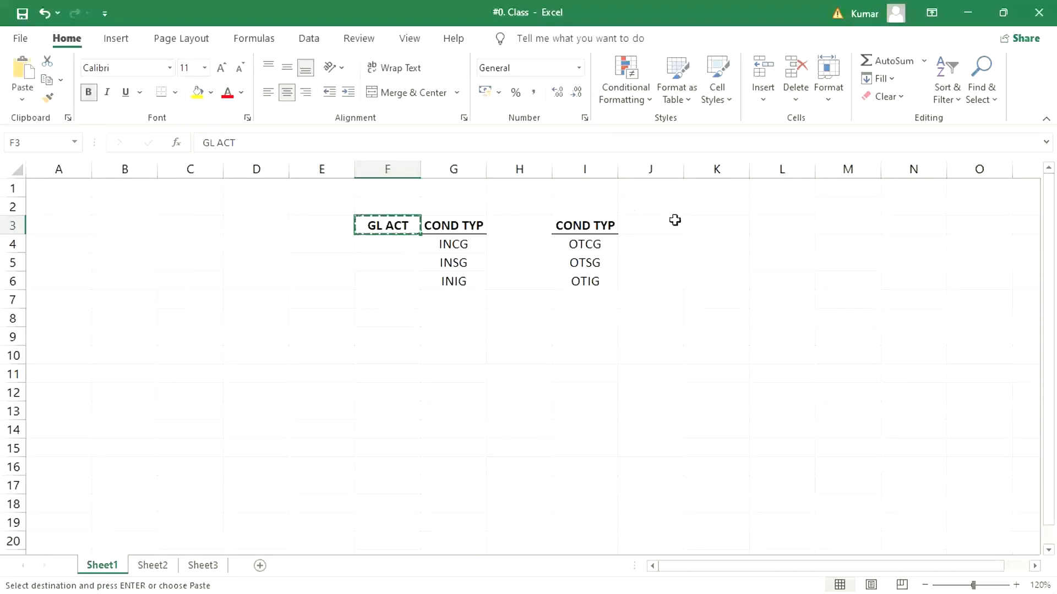
pyautogui.click(660, 231)
pyautogui.hotkey('ctrl', 'v')
pyautogui.press('Escape')
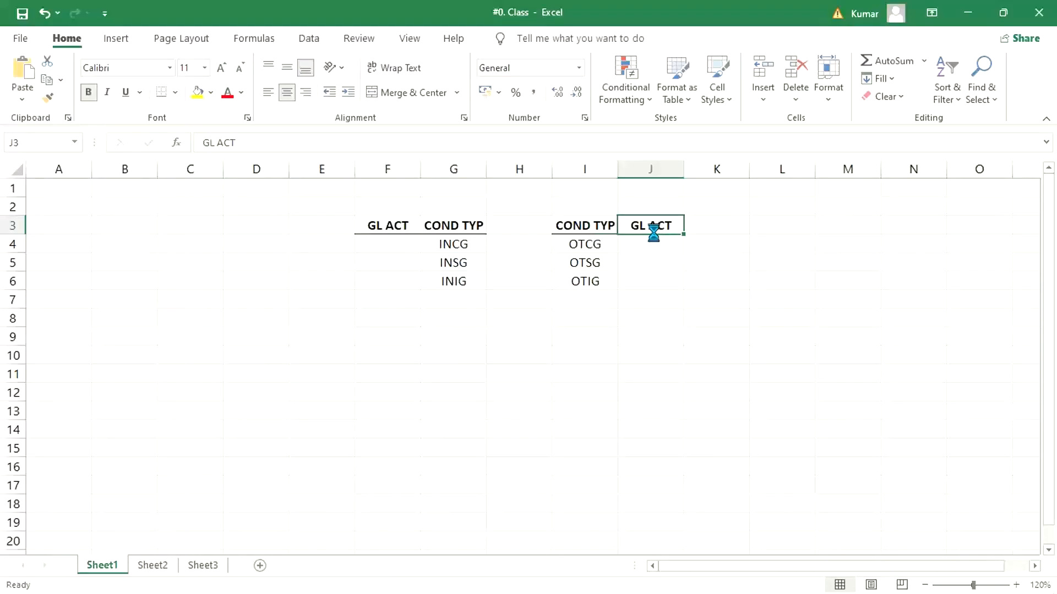
pyautogui.click(543, 341)
pyautogui.click(373, 246)
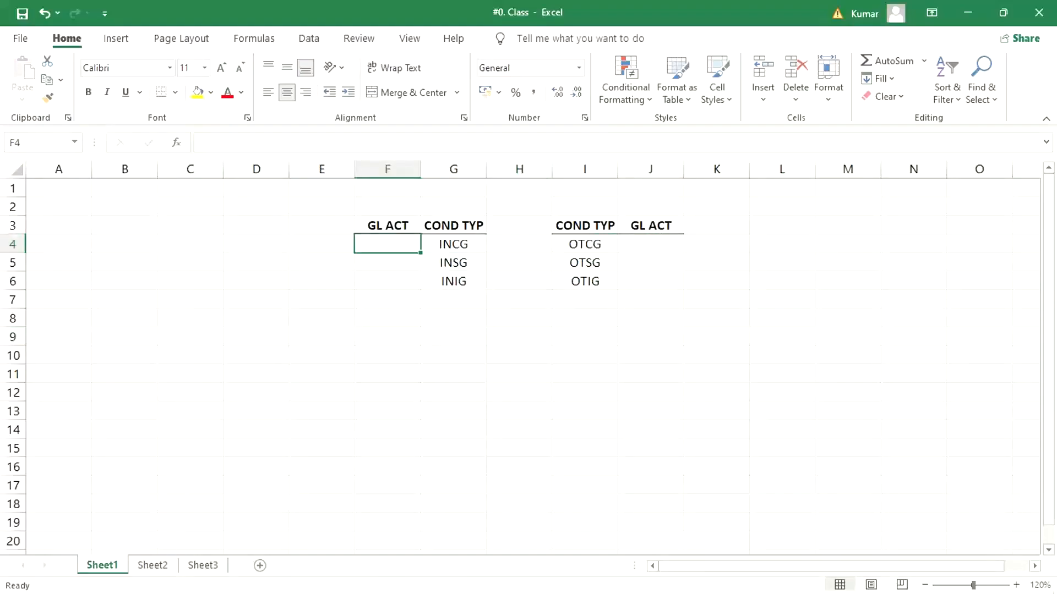
# Step: Switch to SAP, open transaction FS00 and check the company code setting without changing it
pyautogui.click(421, 586)
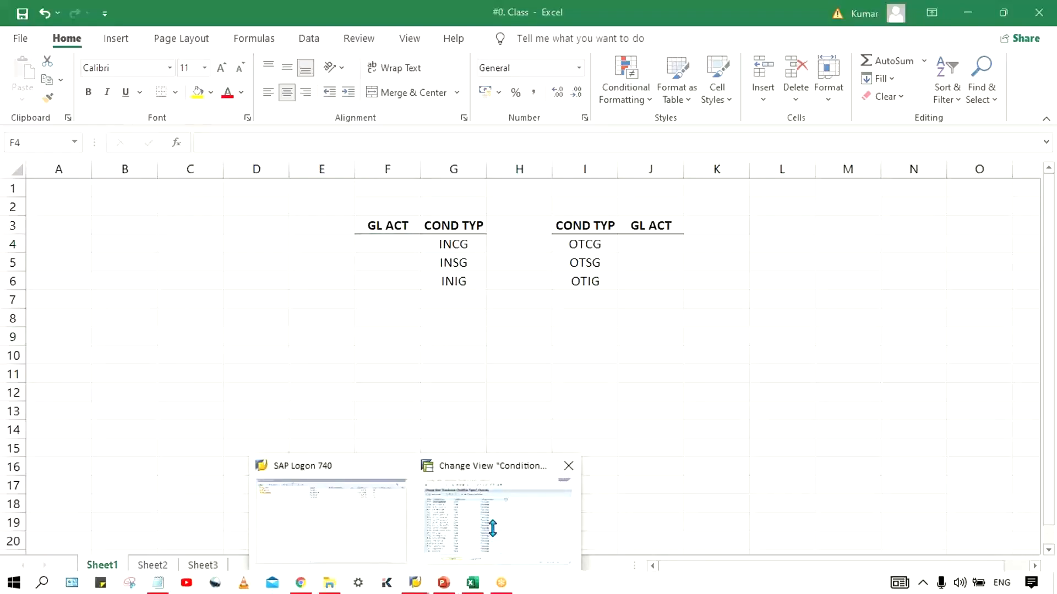
pyautogui.click(490, 529)
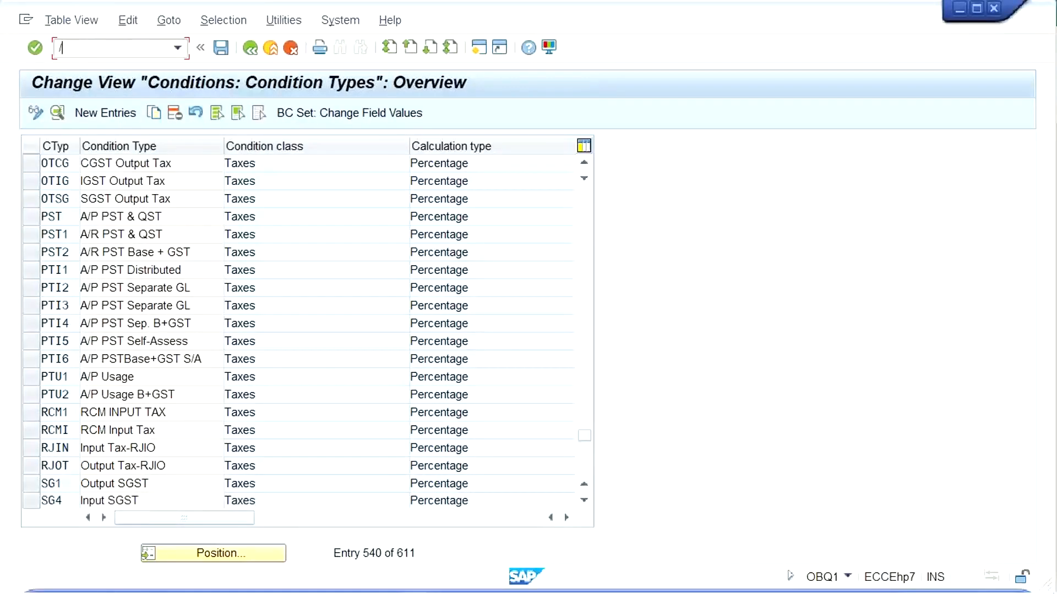
pyautogui.press('Return')
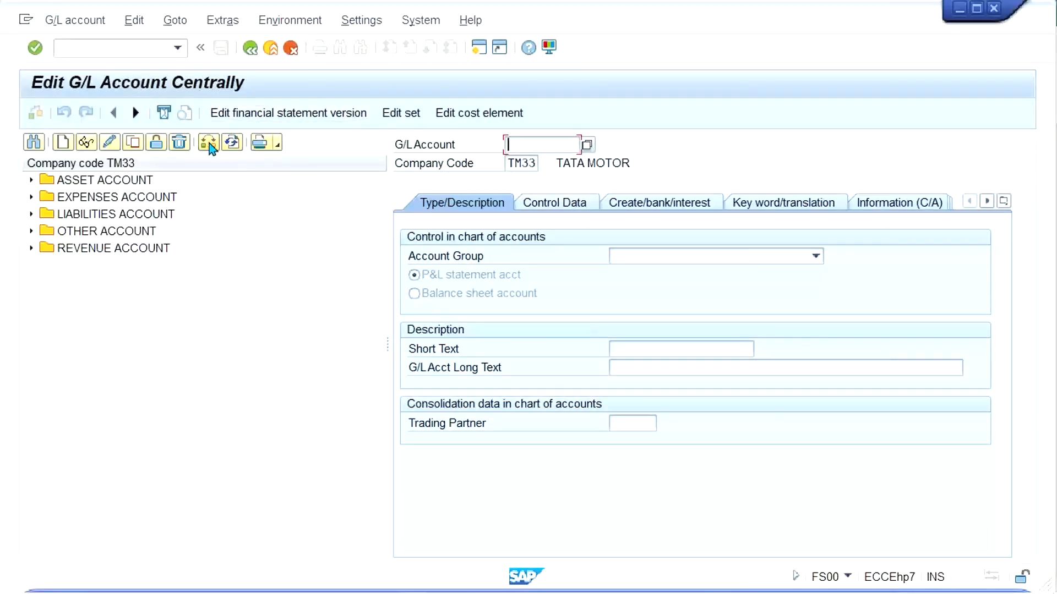
pyautogui.click(209, 142)
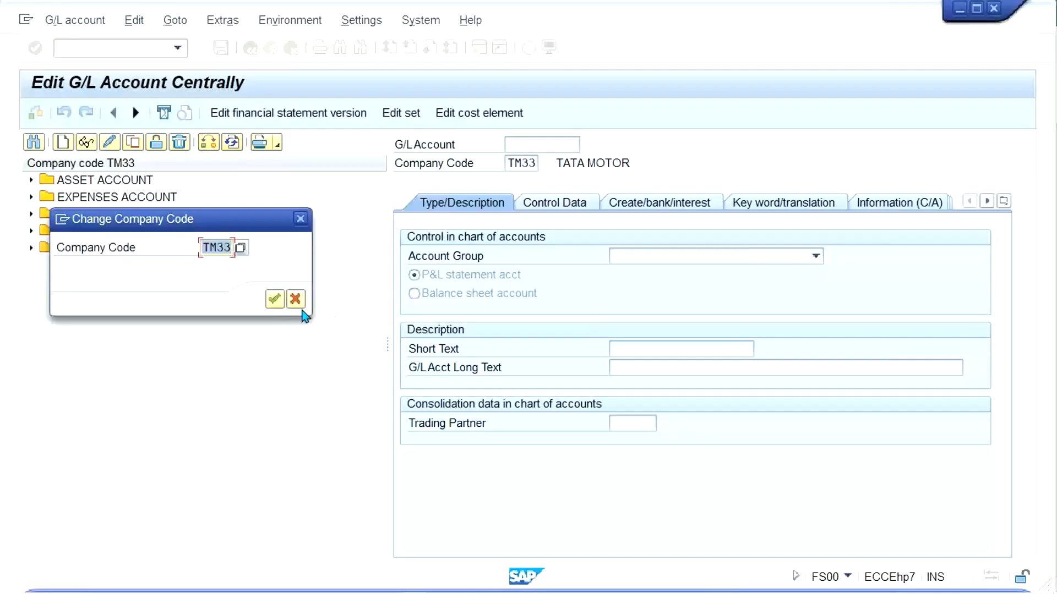
pyautogui.click(297, 304)
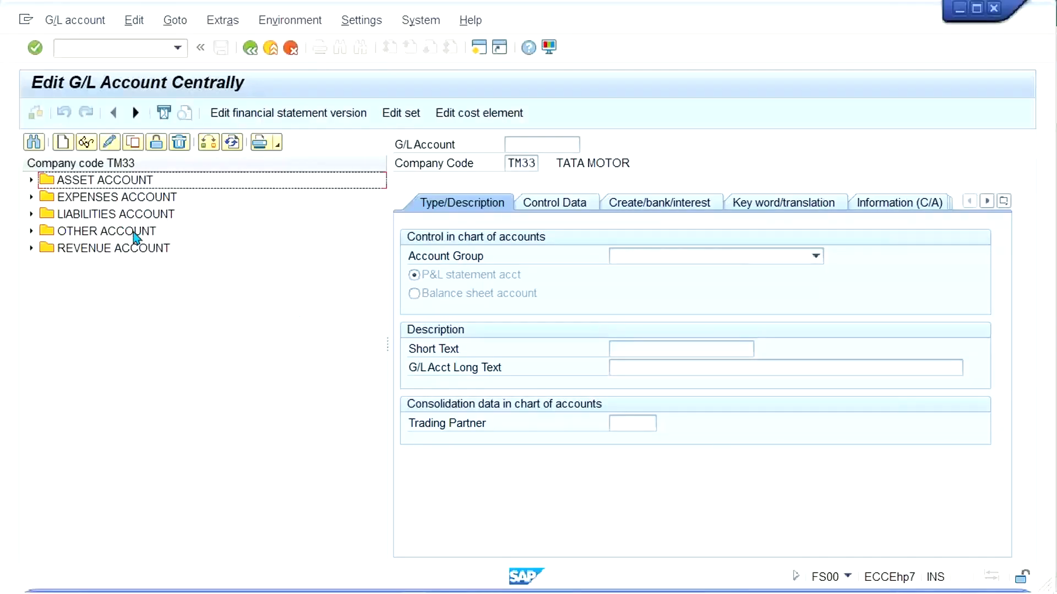
# Step: Expand the asset and liabilities account groups of company code TM33 to examine their G/L accounts
pyautogui.click(109, 185)
pyautogui.doubleClick(109, 185)
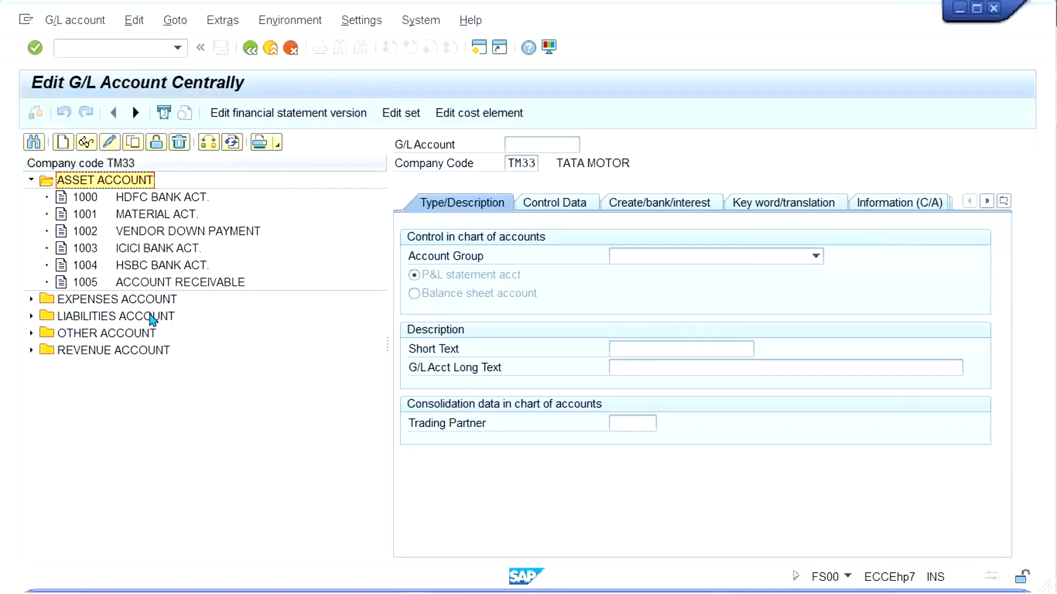
pyautogui.click(130, 305)
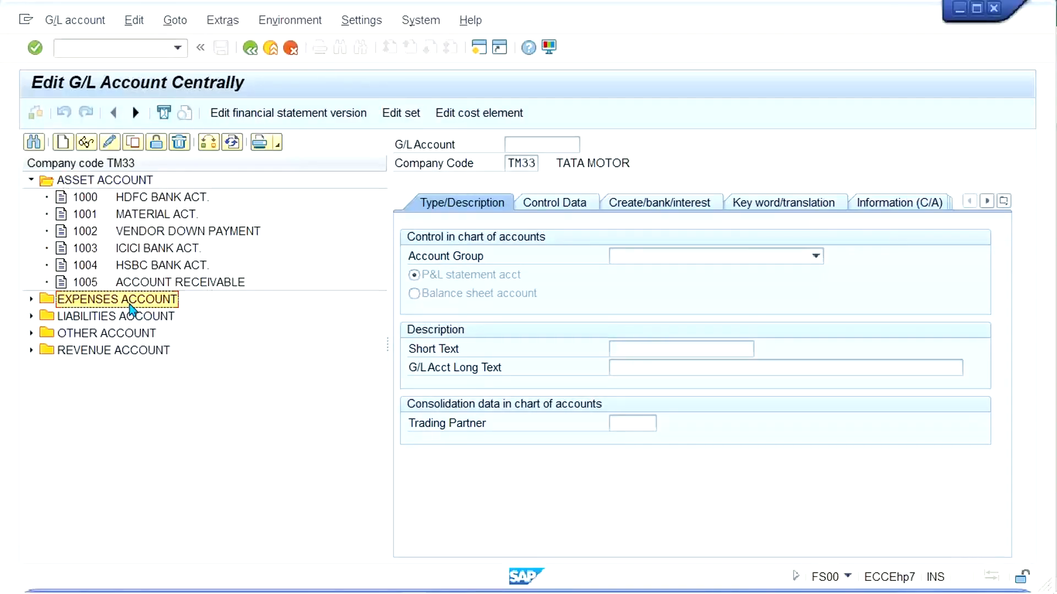
pyautogui.click(127, 321)
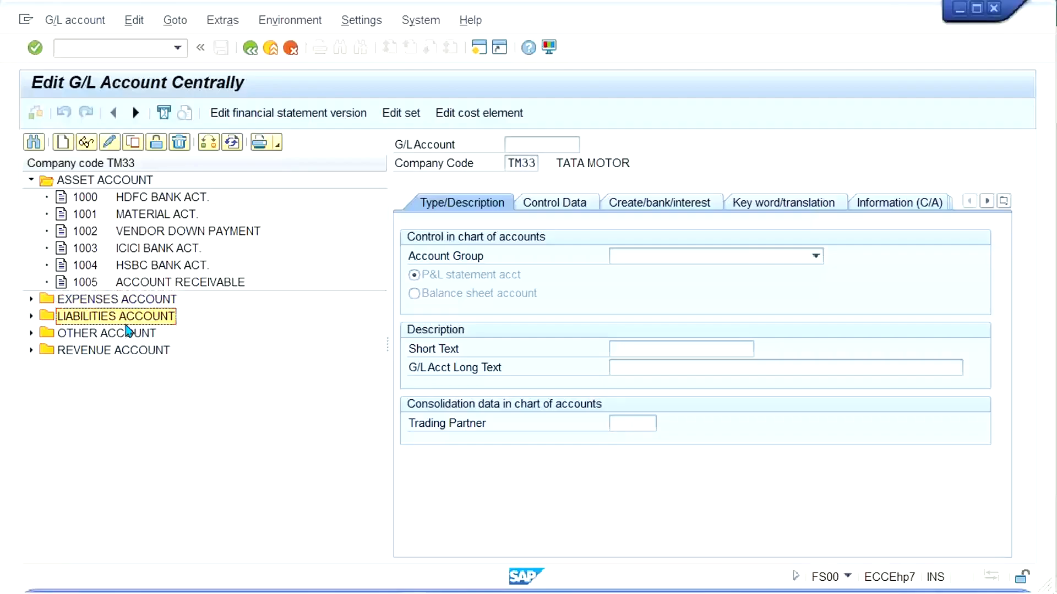
pyautogui.doubleClick(126, 324)
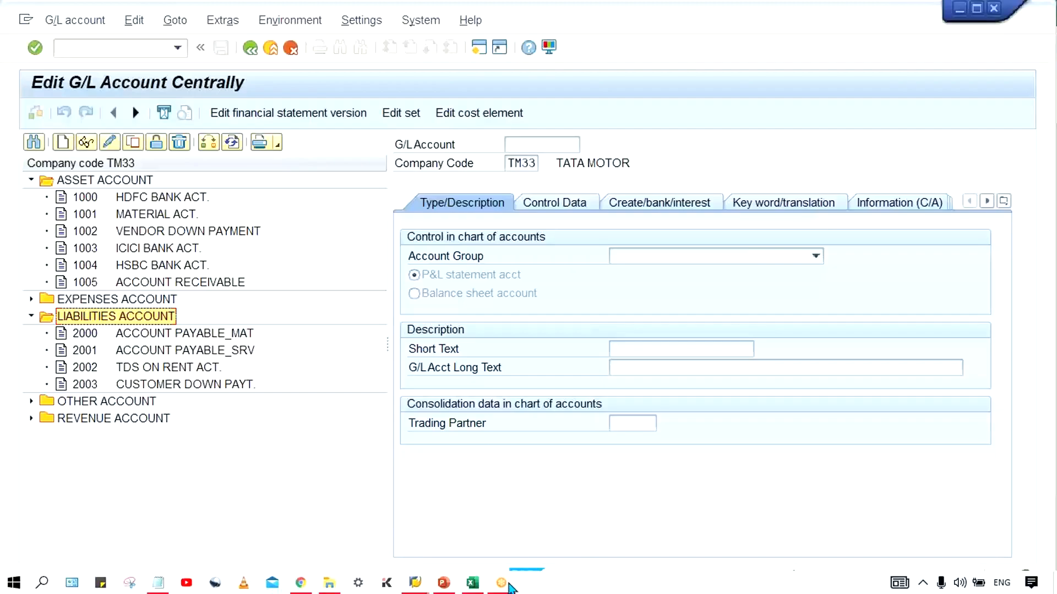
# Step: Review the configuration steps on the PowerPoint slide, switch to Excel and enter the heading TR./ ACT KY in cell E3
pyautogui.click(474, 584)
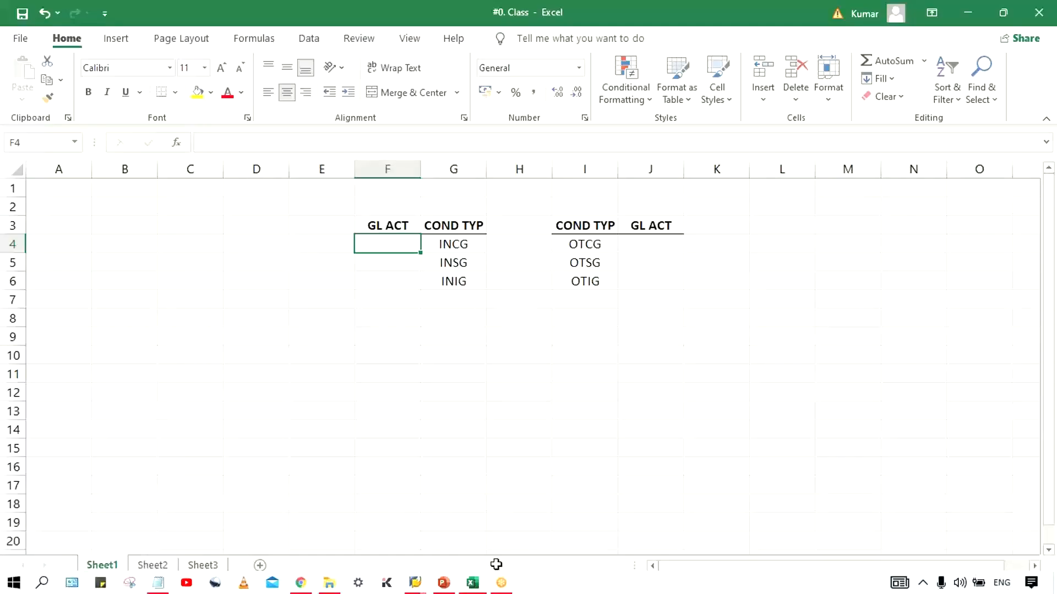
pyautogui.click(443, 583)
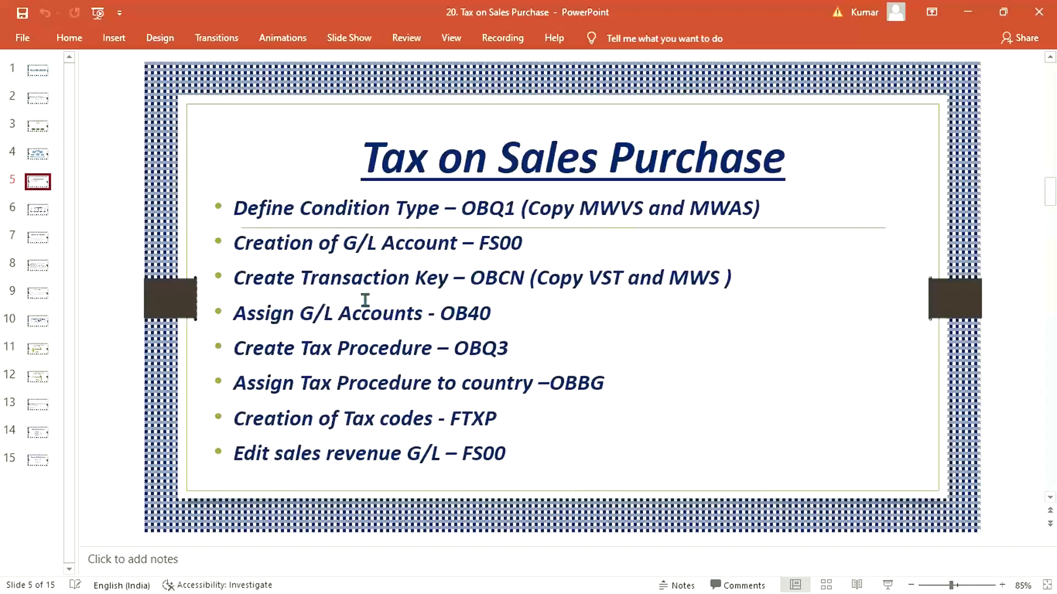
pyautogui.moveTo(475, 591)
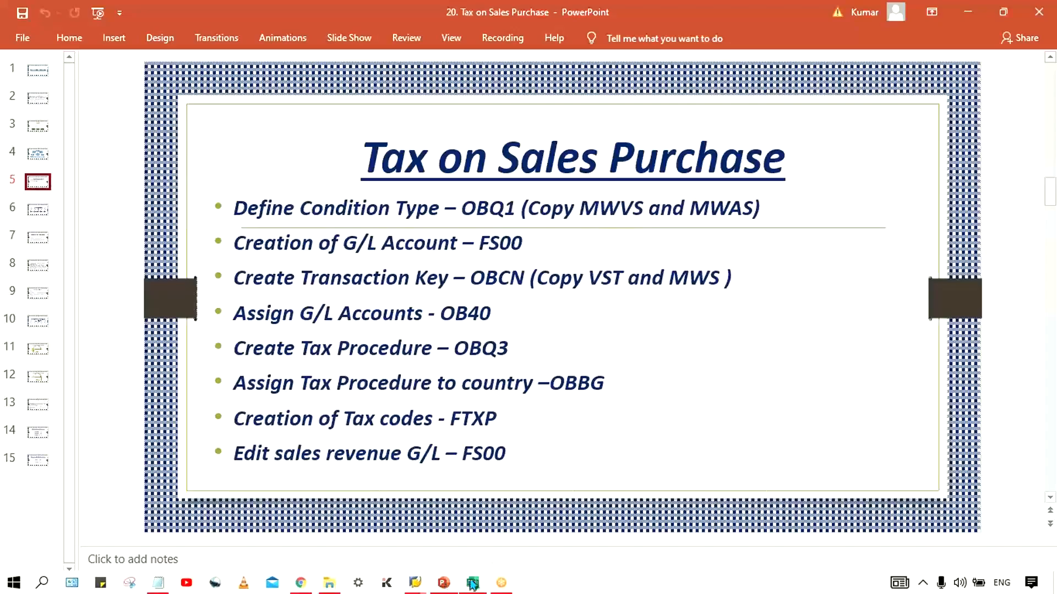
pyautogui.click(473, 585)
pyautogui.click(349, 227)
pyautogui.write('TR')
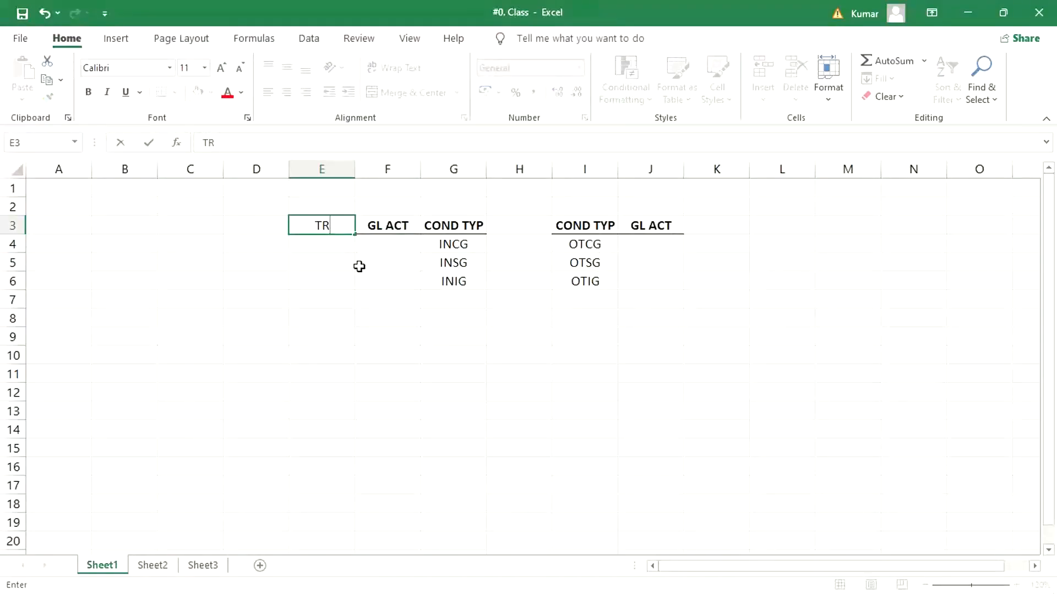
pyautogui.write('. ACT KY')
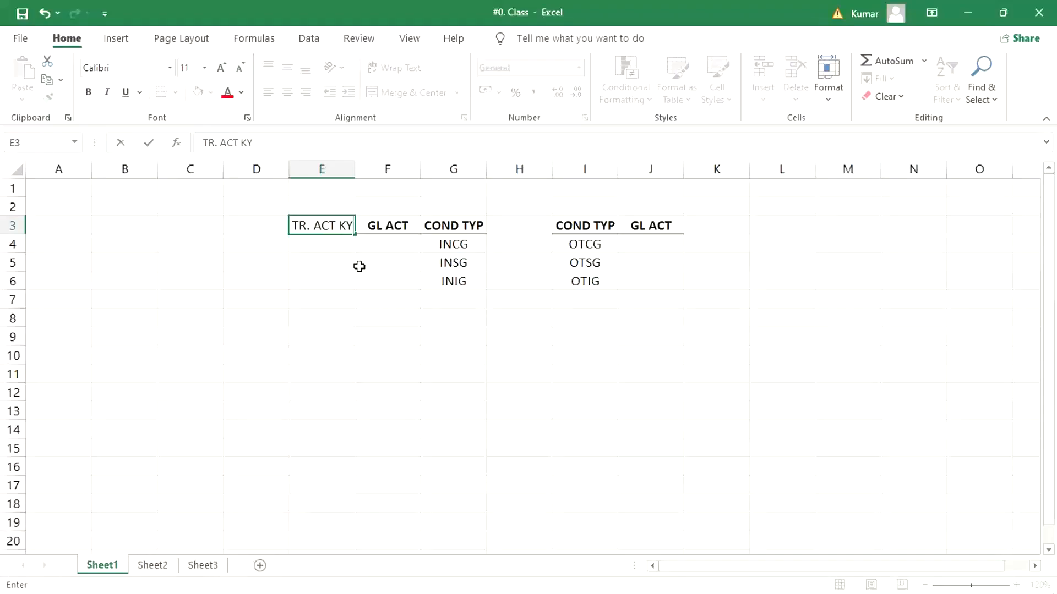
pyautogui.click(309, 225)
pyautogui.write('/')
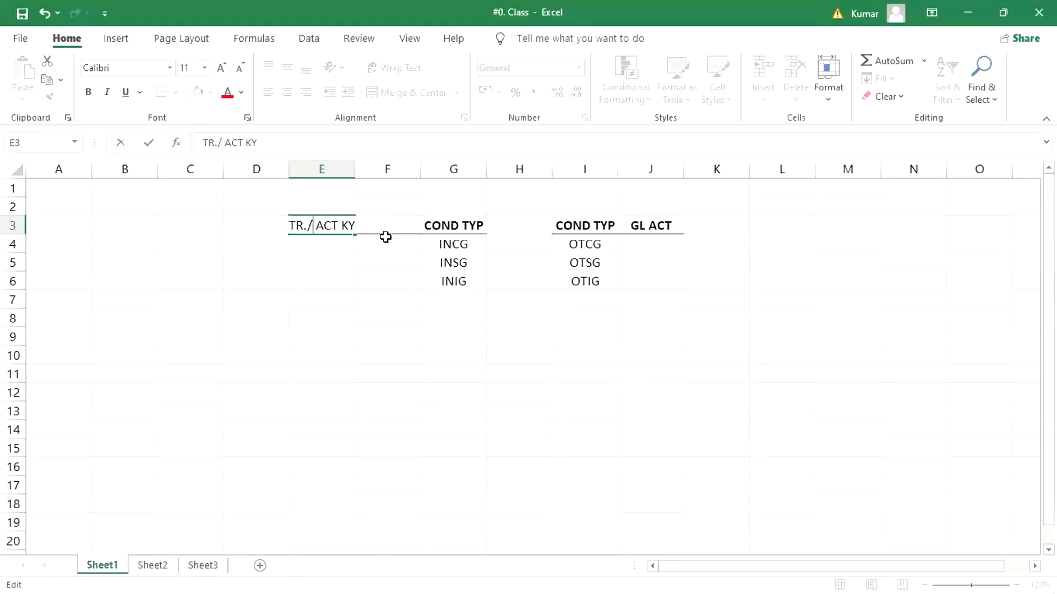
pyautogui.press('Return')
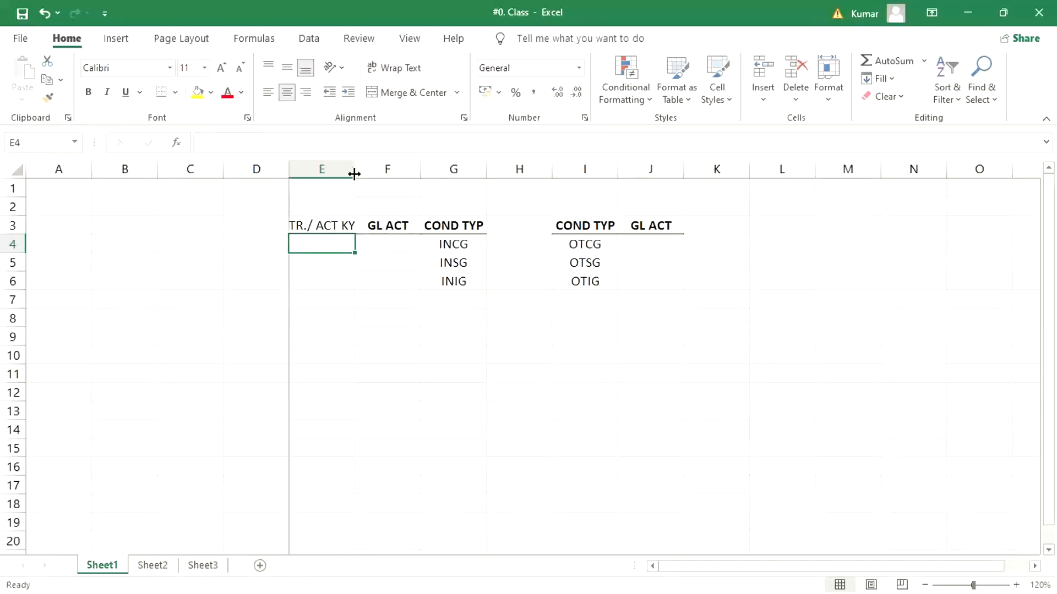
# Step: Autofit column E to its contents and make the heading in cell E3 bold
pyautogui.doubleClick(354, 172)
pyautogui.click(324, 226)
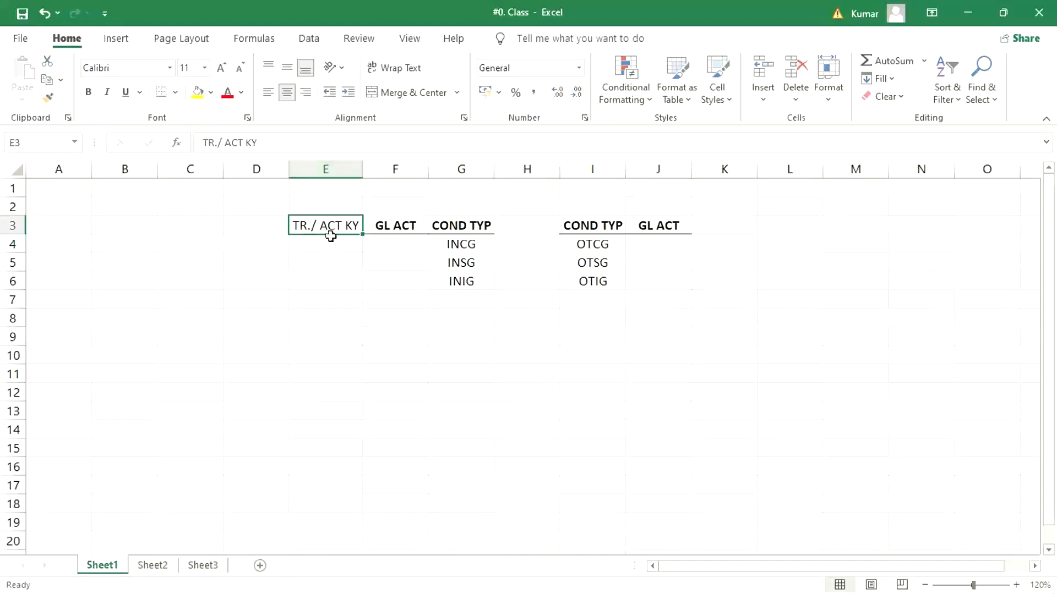
pyautogui.hotkey('ctrl', 'b')
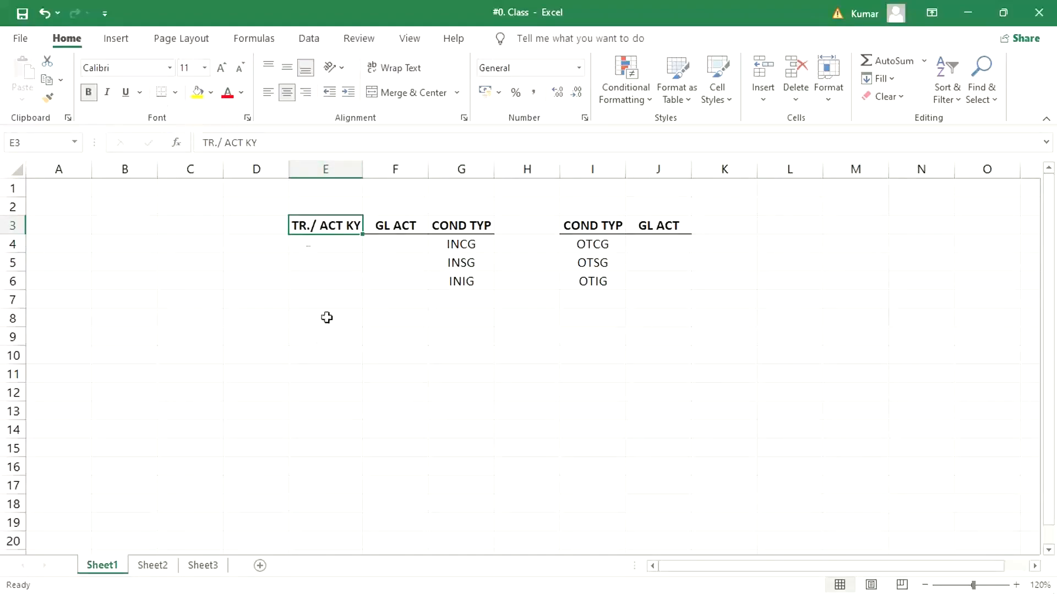
# Step: Copy the TR./ ACT KY heading from E3 to cell K3 and autofit column K
pyautogui.hotkey('ctrl', 'c')
pyautogui.click(706, 225)
pyautogui.hotkey('ctrl', 'v')
pyautogui.hotkey('alt', 'Tab')
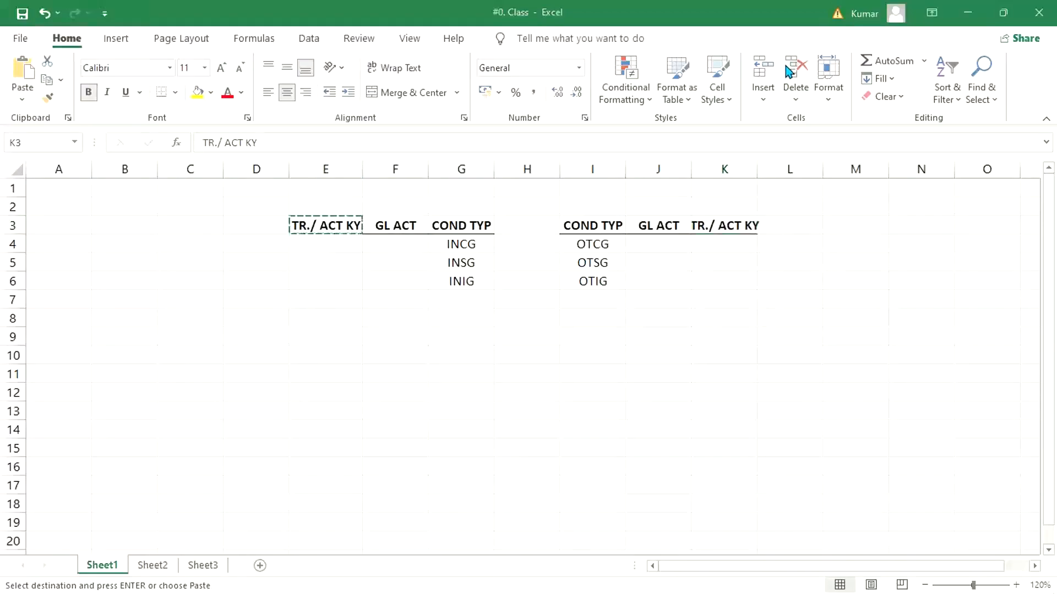
pyautogui.click(756, 173)
pyautogui.doubleClick(756, 172)
pyautogui.click(710, 338)
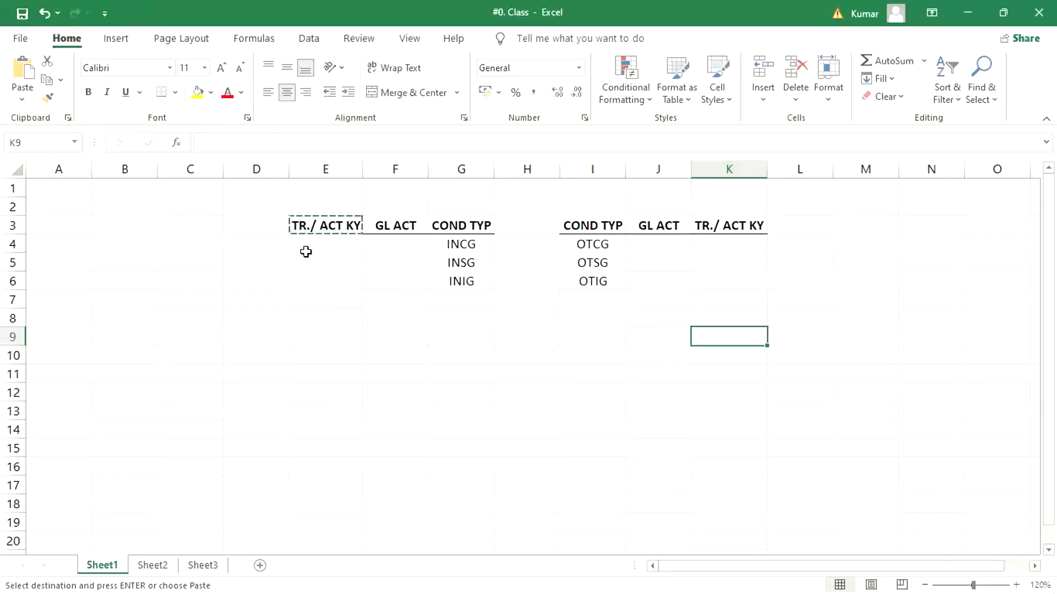
pyautogui.click(314, 232)
pyautogui.press('Escape')
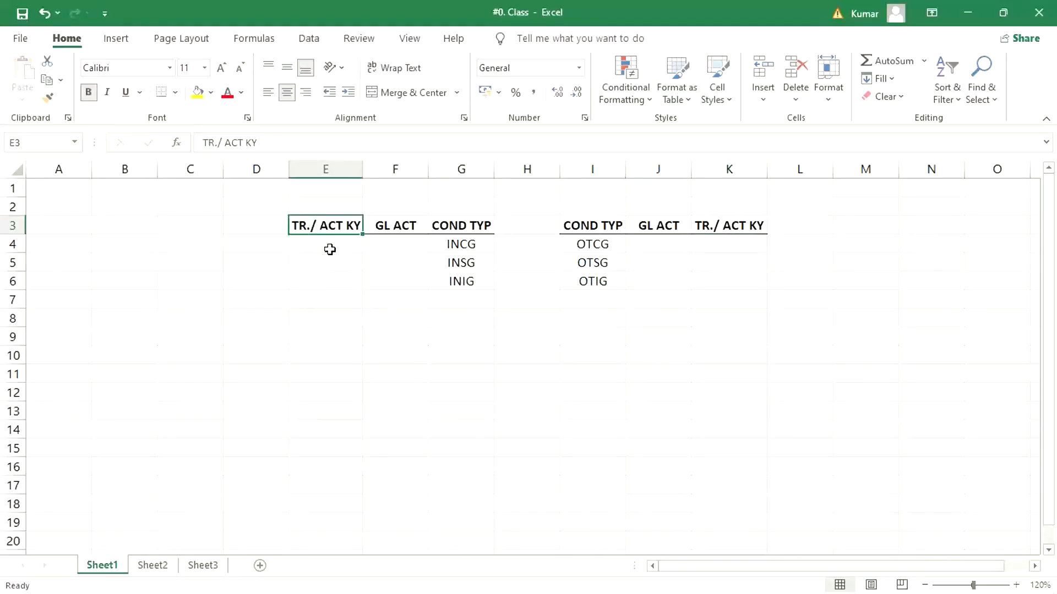
pyautogui.click(328, 248)
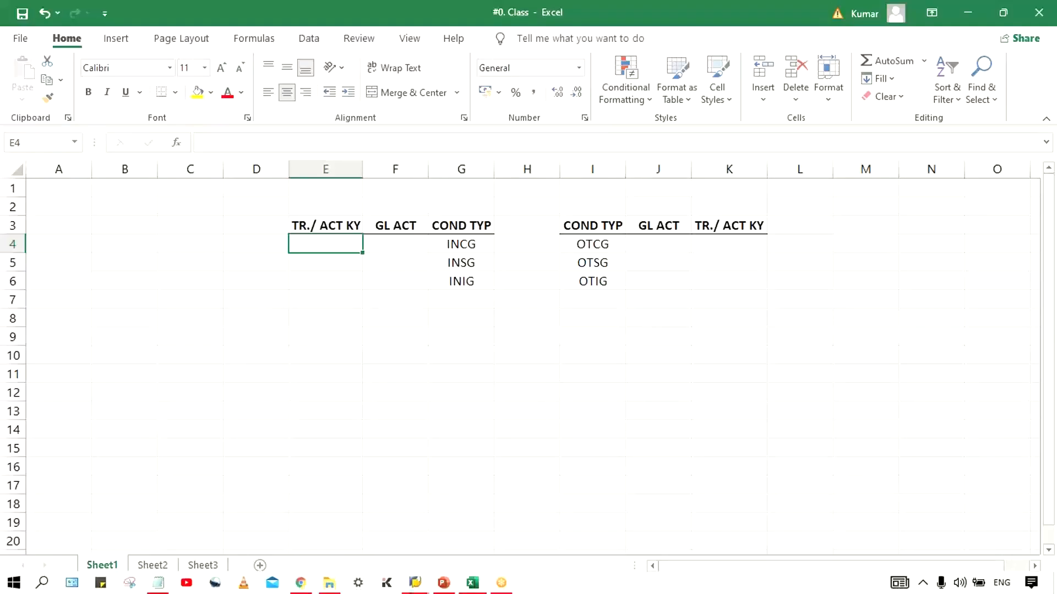
# Step: Switch to SAP, leave the G/L account transaction and open transaction OBCN
pyautogui.moveTo(422, 588)
pyautogui.click(488, 536)
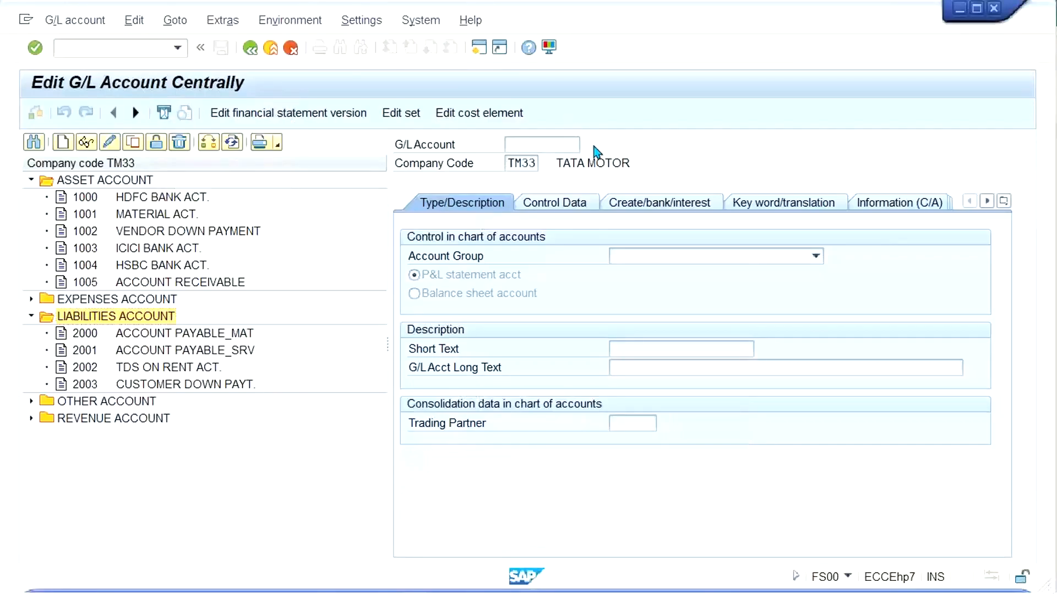
pyautogui.press('F3')
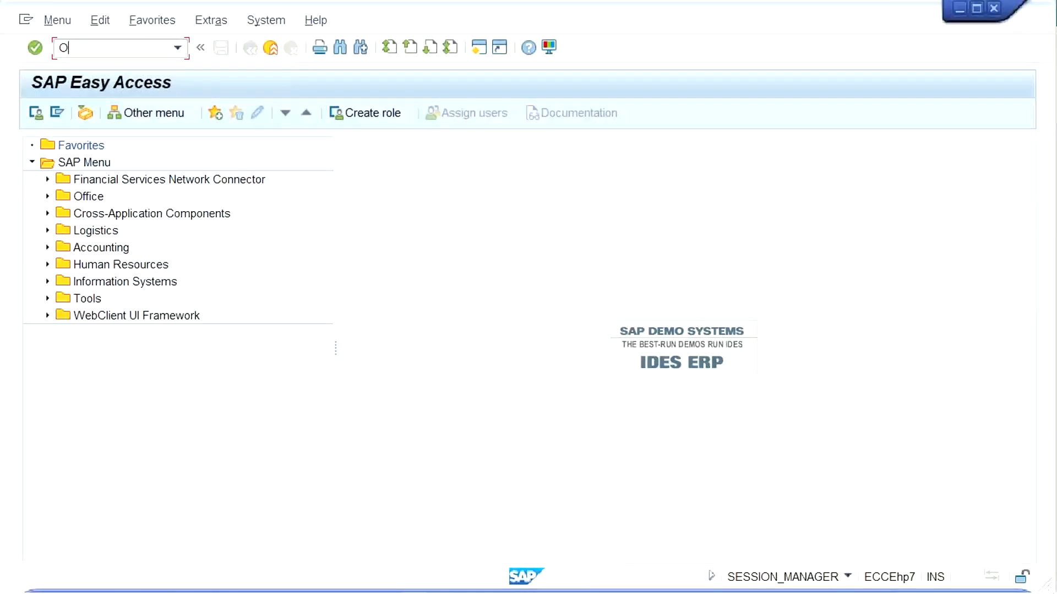
pyautogui.press('Return')
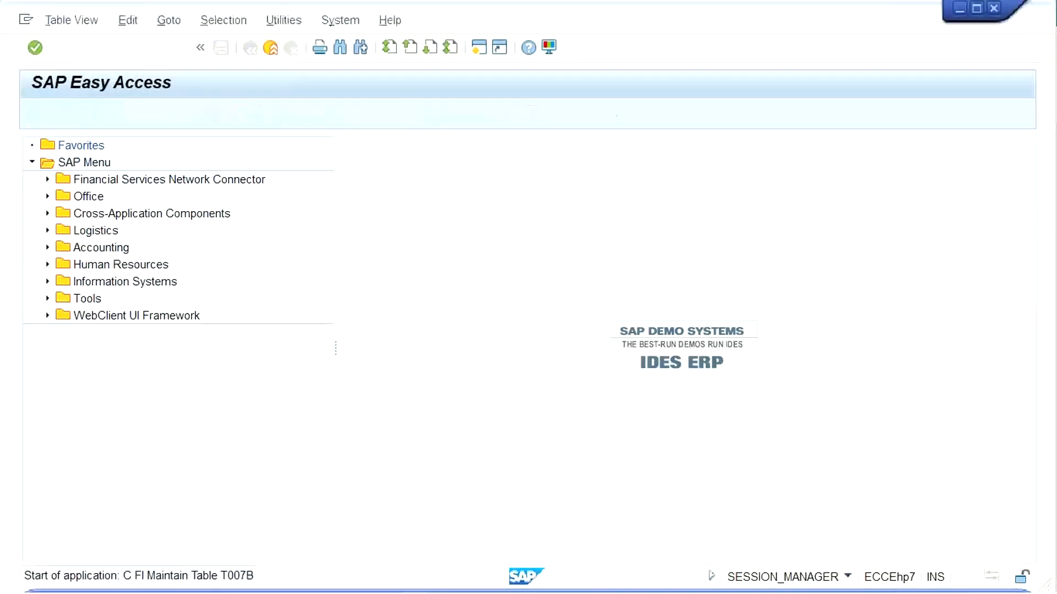
# Step: Look up process key ICG in the tax processing overview and examine the neighbouring input tax keys
pyautogui.click(226, 501)
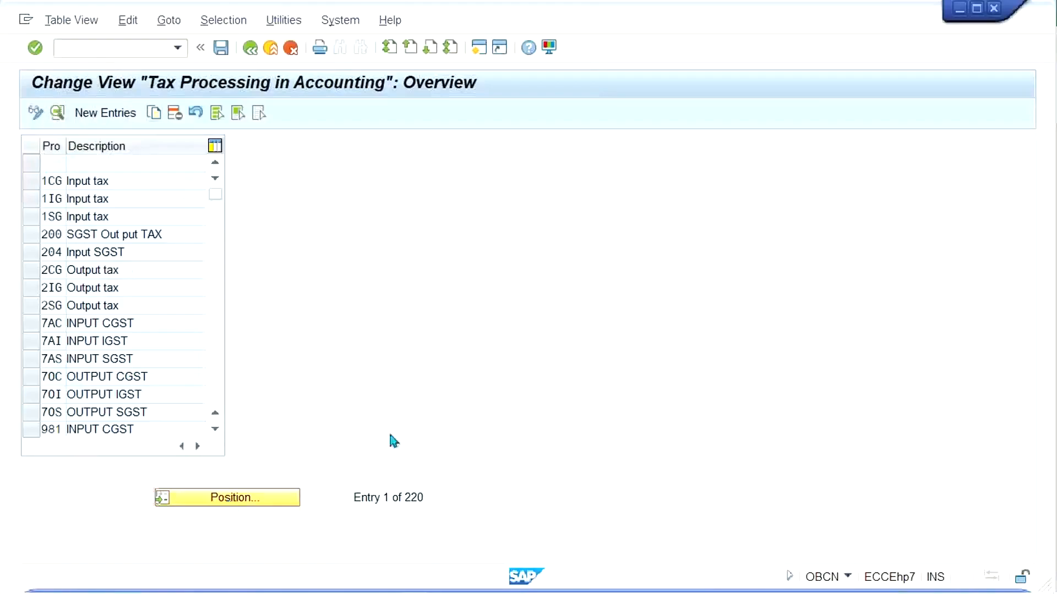
pyautogui.write('ICG')
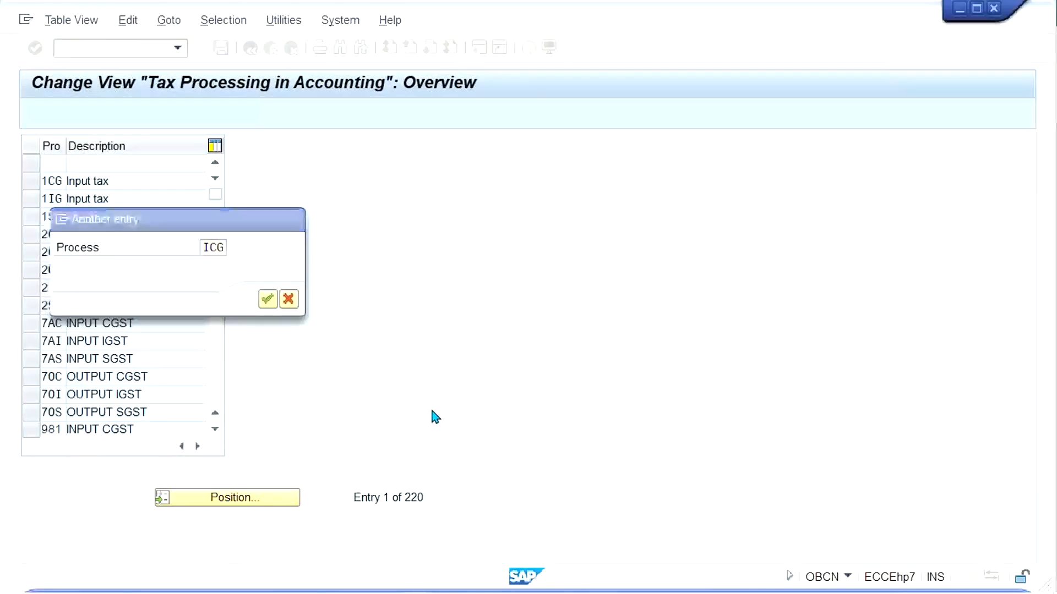
pyautogui.press('Return')
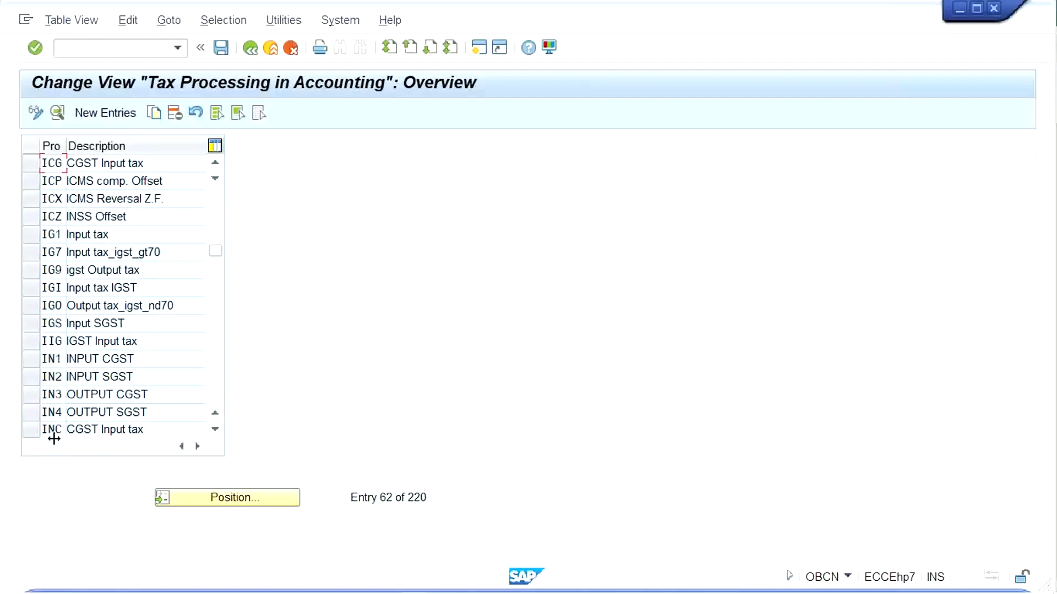
pyautogui.click(220, 375)
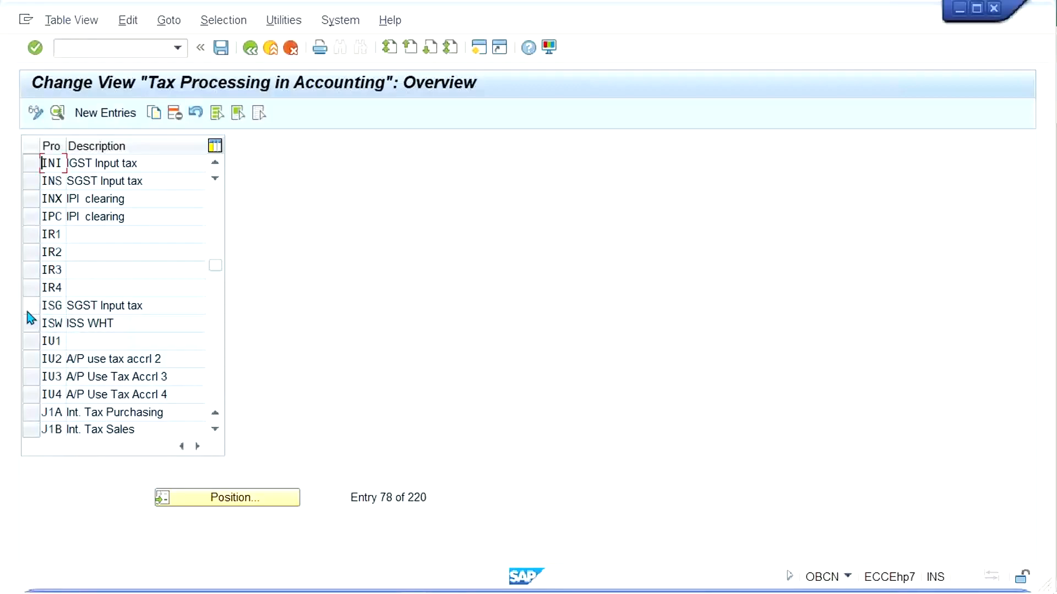
pyautogui.click(216, 209)
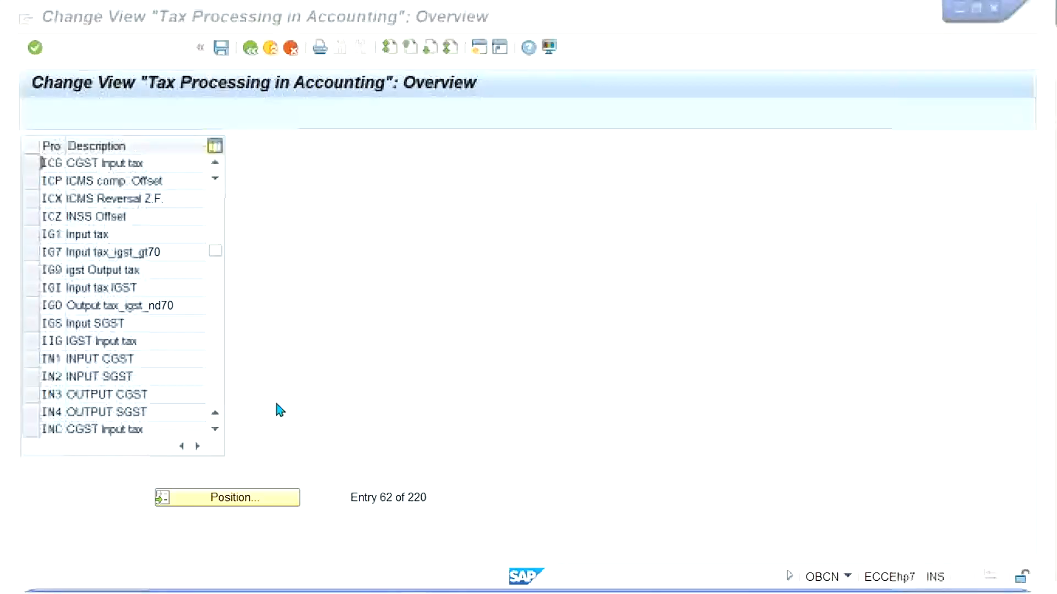
# Step: Switch to the Excel class sheet and enter the input transaction keys ICG, ISG and IIG in cells E4 to E6
pyautogui.hotkey('alt', 'Tab')
pyautogui.hotkey('alt', 'Tab')
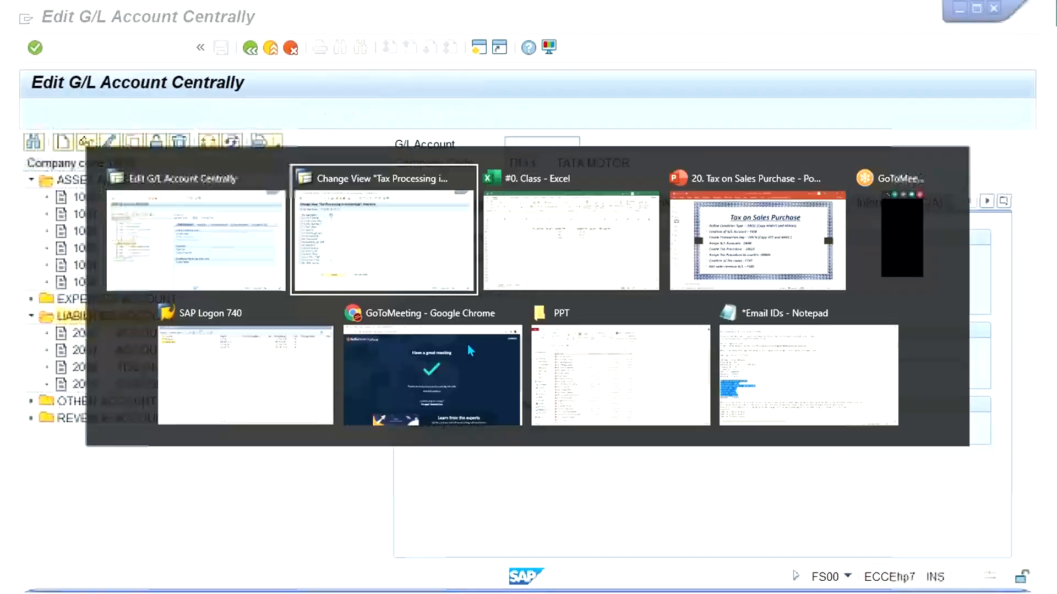
pyautogui.hotkey('alt', 'Tab')
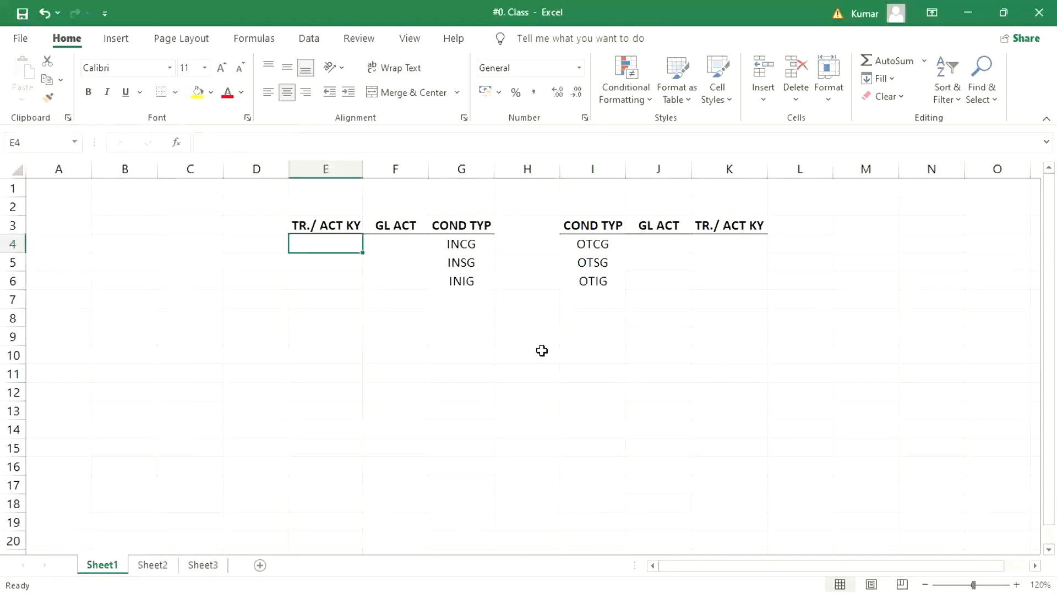
pyautogui.write('ICG')
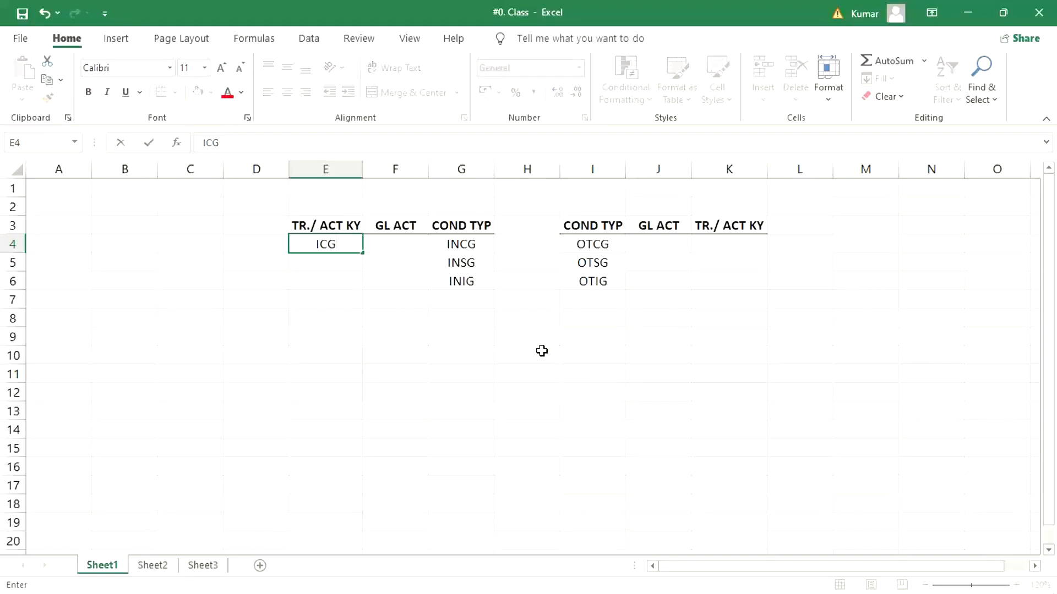
pyautogui.press('Return')
pyautogui.write('IS')
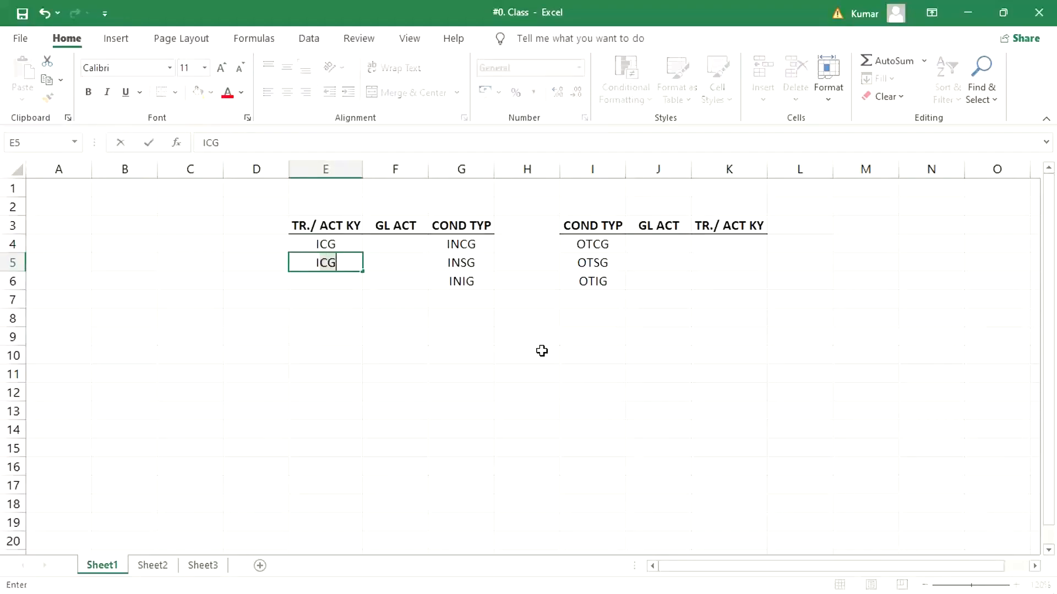
pyautogui.write('G')
pyautogui.press('Return')
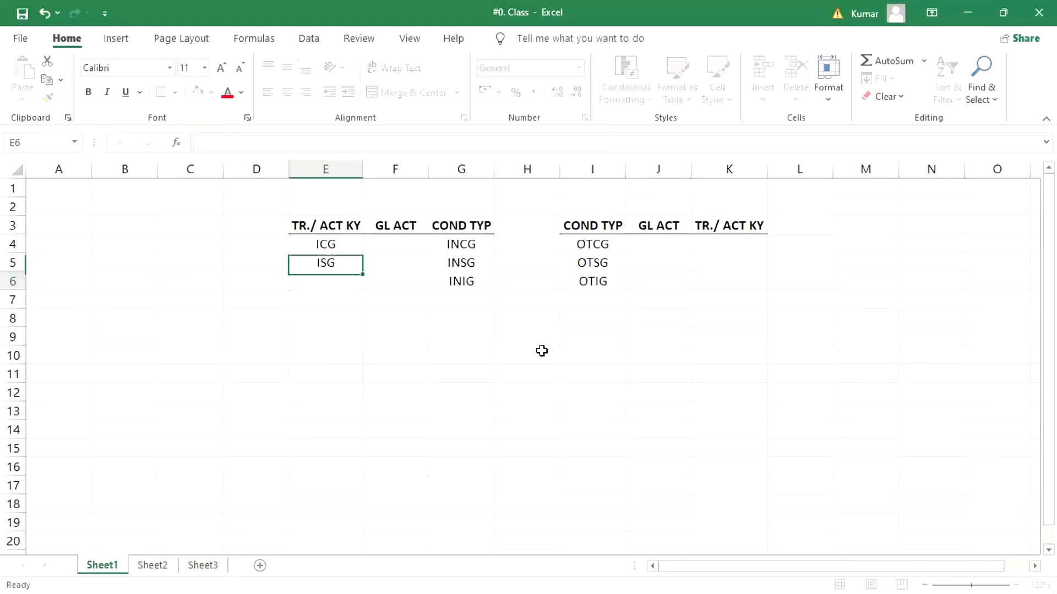
pyautogui.write('IIG')
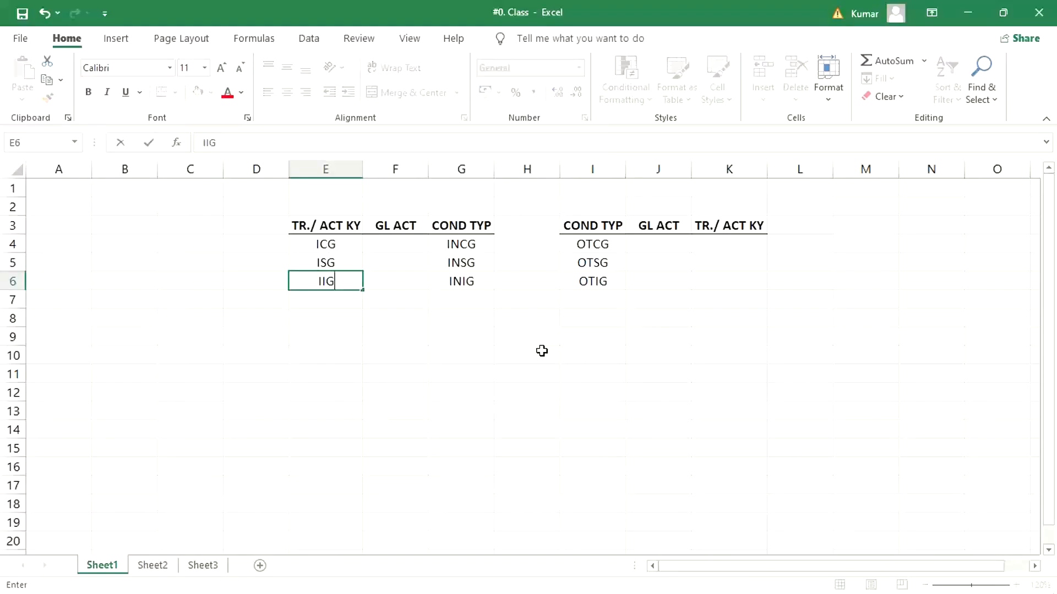
pyautogui.press('Return')
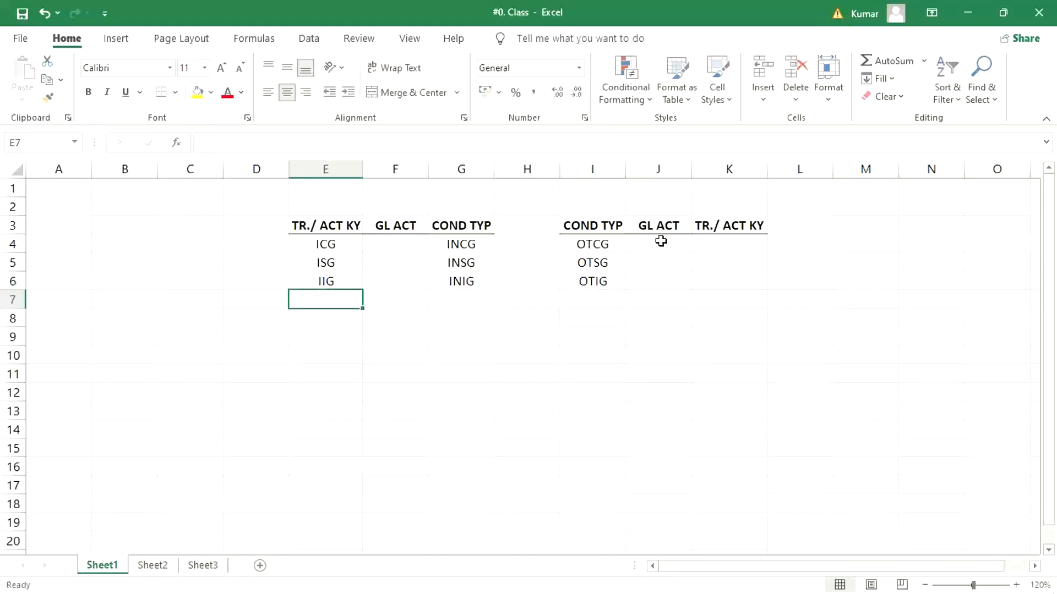
# Step: Enter the output transaction keys OCG, OSG and OIG in cells K4 to K6
pyautogui.click(735, 244)
pyautogui.write('OCG')
pyautogui.press('Return')
pyautogui.write('OSG')
pyautogui.press('Return')
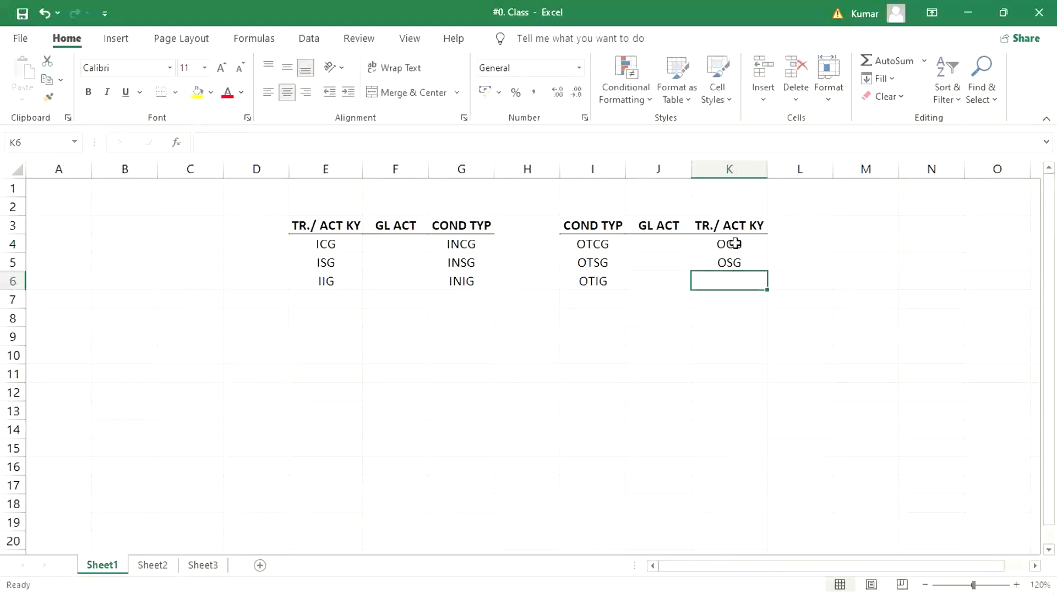
pyautogui.write('OI')
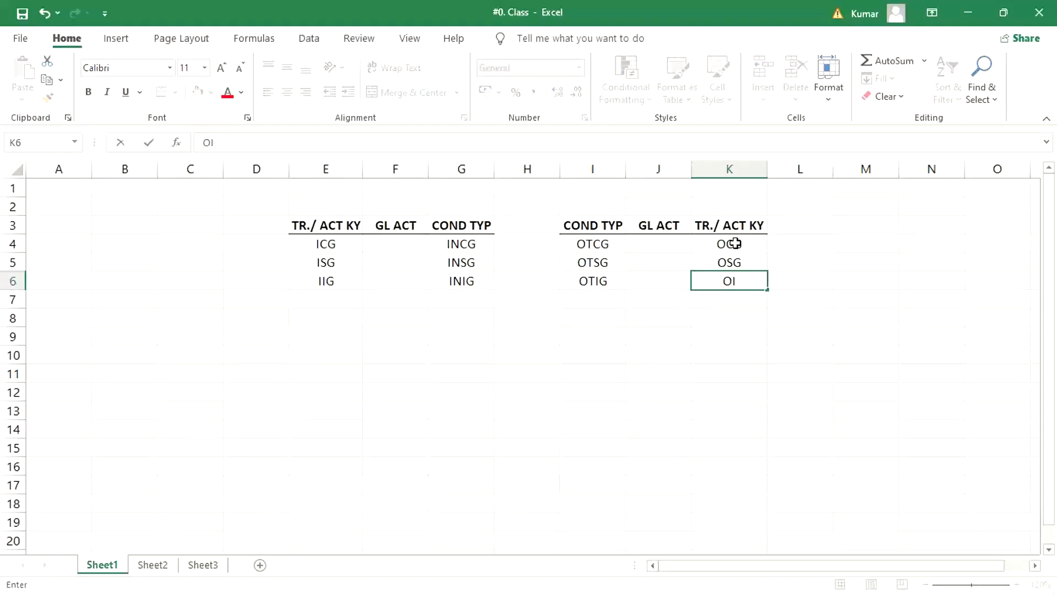
pyautogui.write('G')
pyautogui.press('Return')
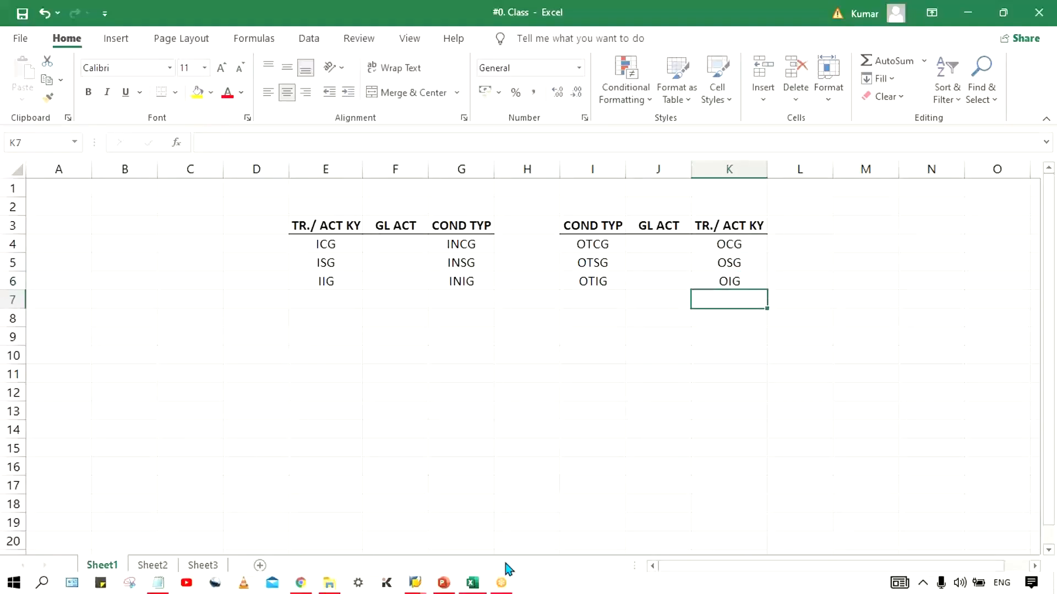
# Step: Review the configuration steps on the Tax on Sales Purchase slide in PowerPoint and return to the Excel sheet
pyautogui.click(443, 582)
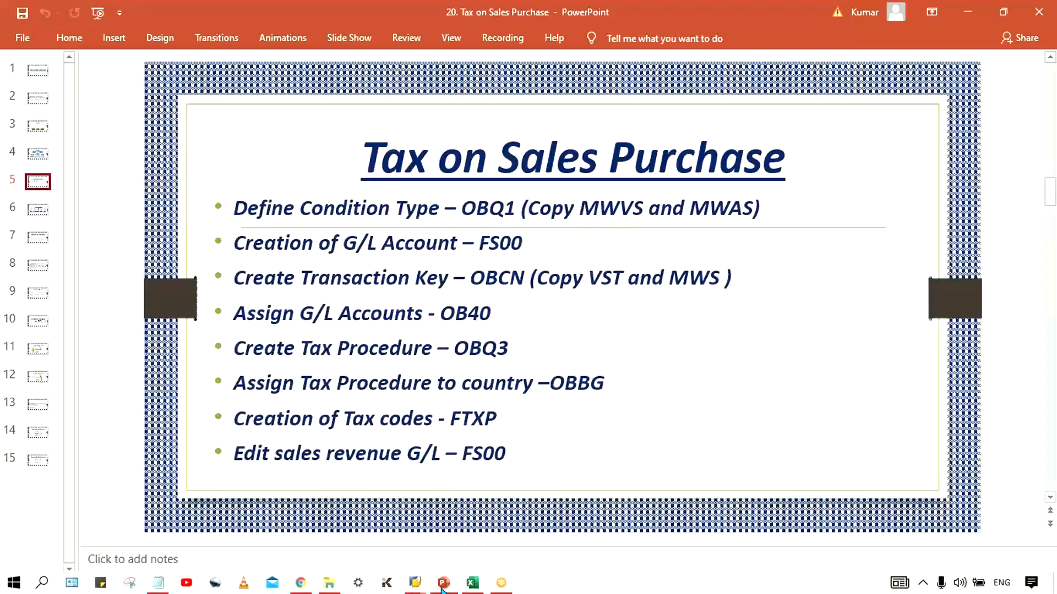
pyautogui.click(474, 587)
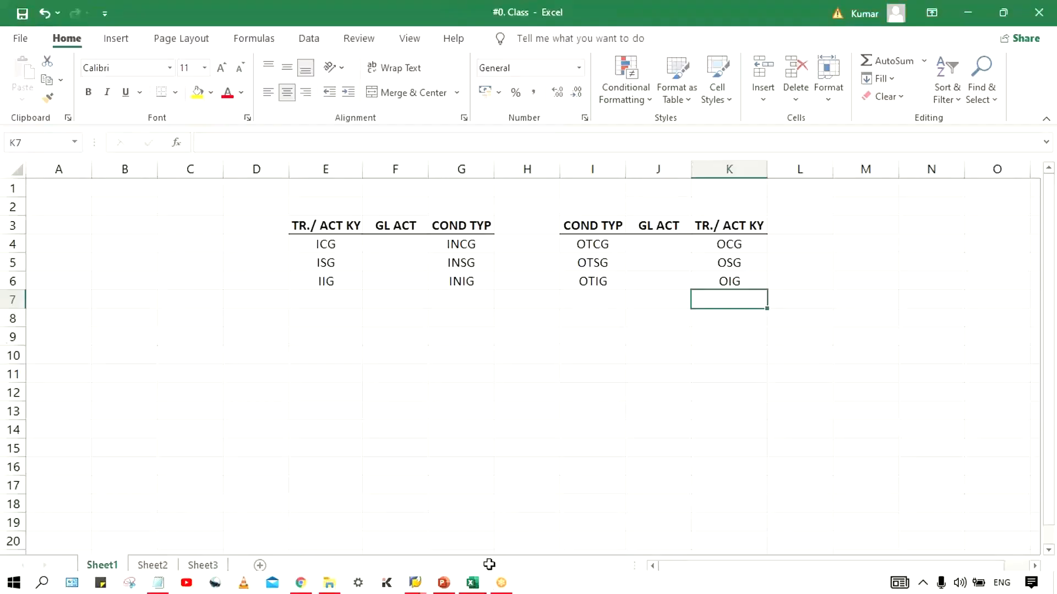
pyautogui.click(585, 431)
# Step: Merge and center cells E2:G2 and cells I2:K2 above the two tables
pyautogui.moveTo(468, 244); pyautogui.dragTo(470, 278)
pyautogui.moveTo(325, 187); pyautogui.dragTo(441, 184)
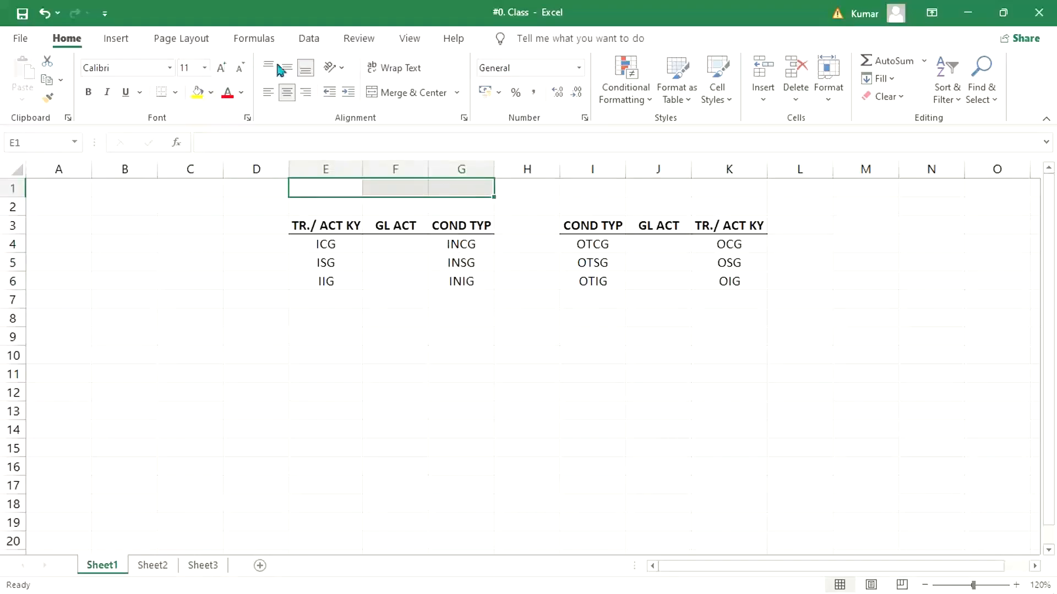
pyautogui.moveTo(327, 203); pyautogui.dragTo(478, 205)
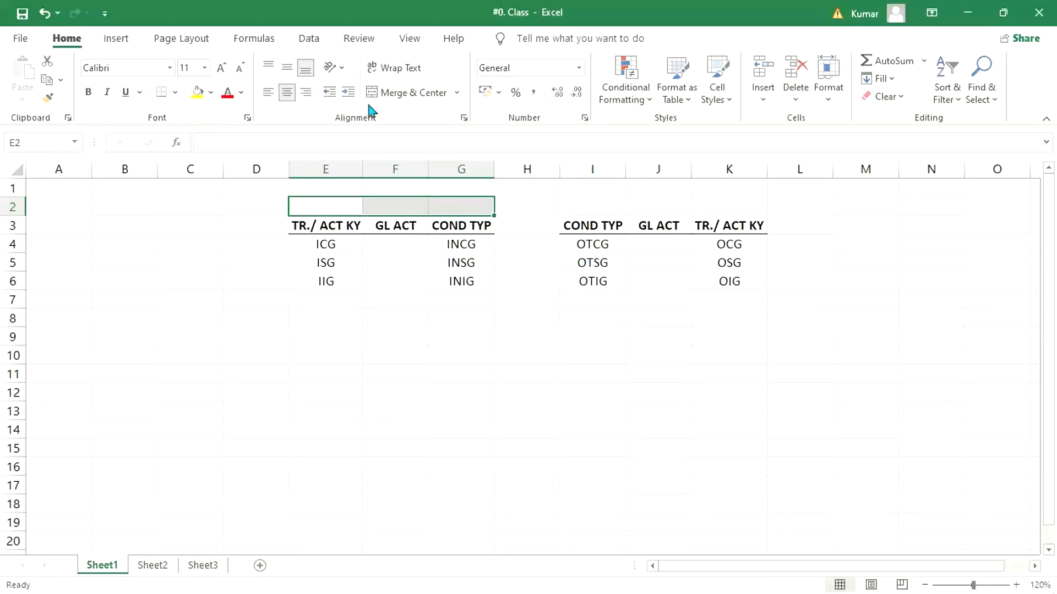
pyautogui.click(410, 93)
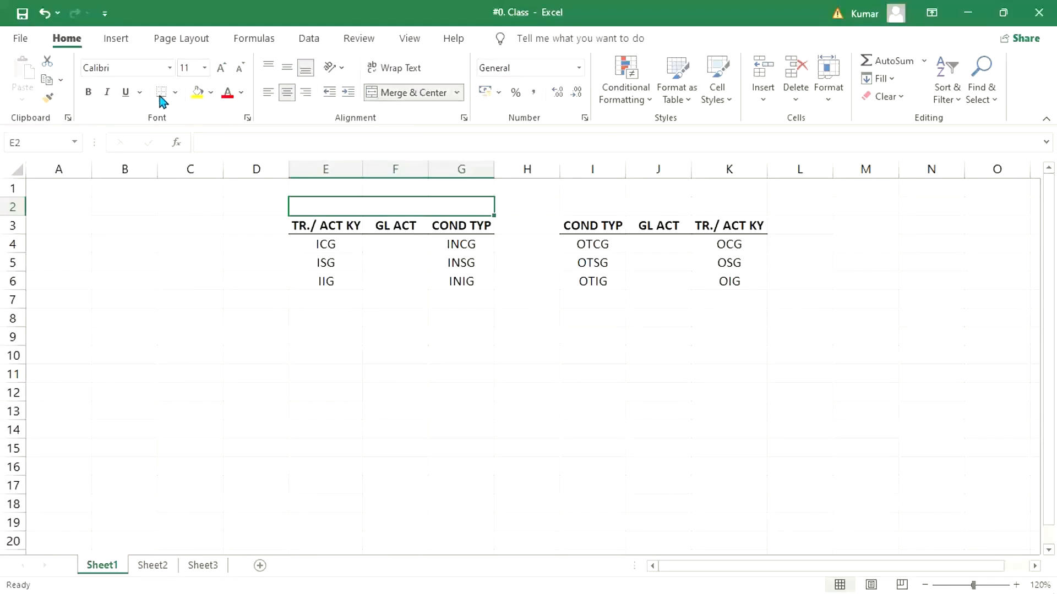
pyautogui.moveTo(585, 205); pyautogui.dragTo(710, 203)
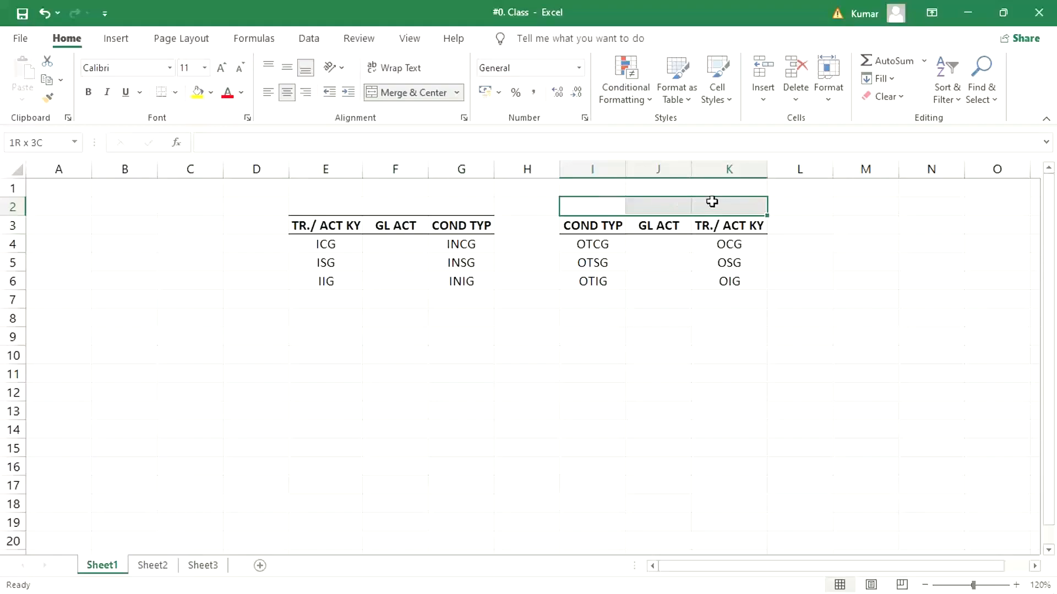
pyautogui.click(407, 93)
# Step: Enter the title INPUT TAX in merged cell E2 and OUTPUT TAX in merged cell I2
pyautogui.click(543, 205)
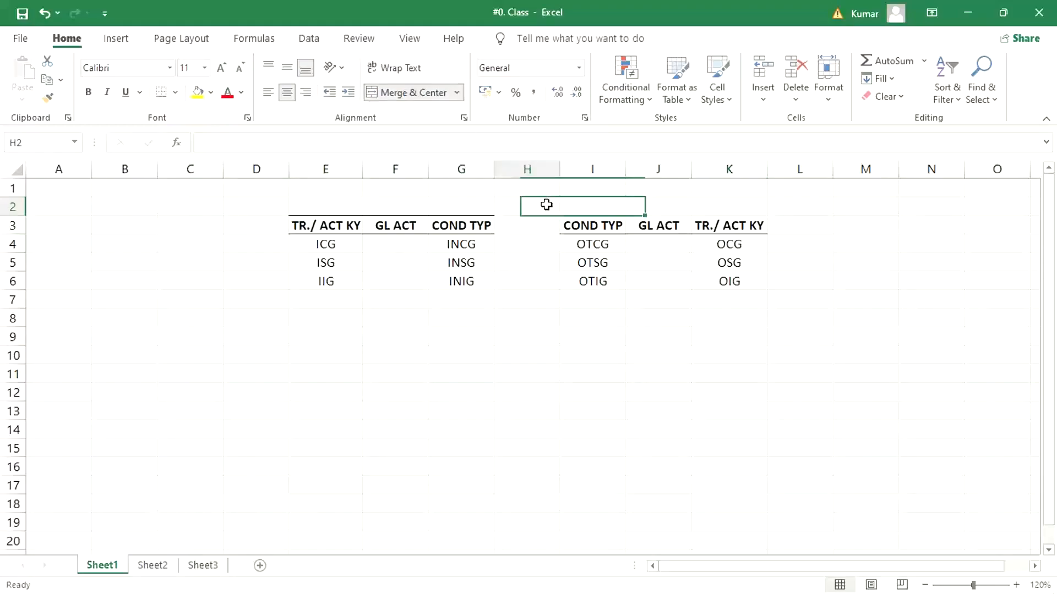
pyautogui.click(433, 208)
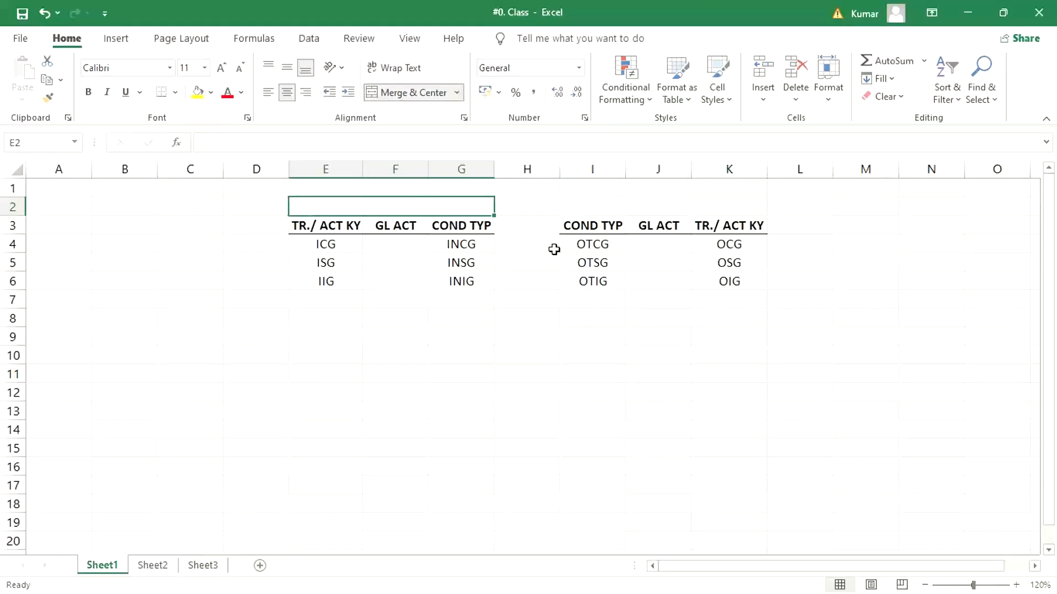
pyautogui.write('Input')
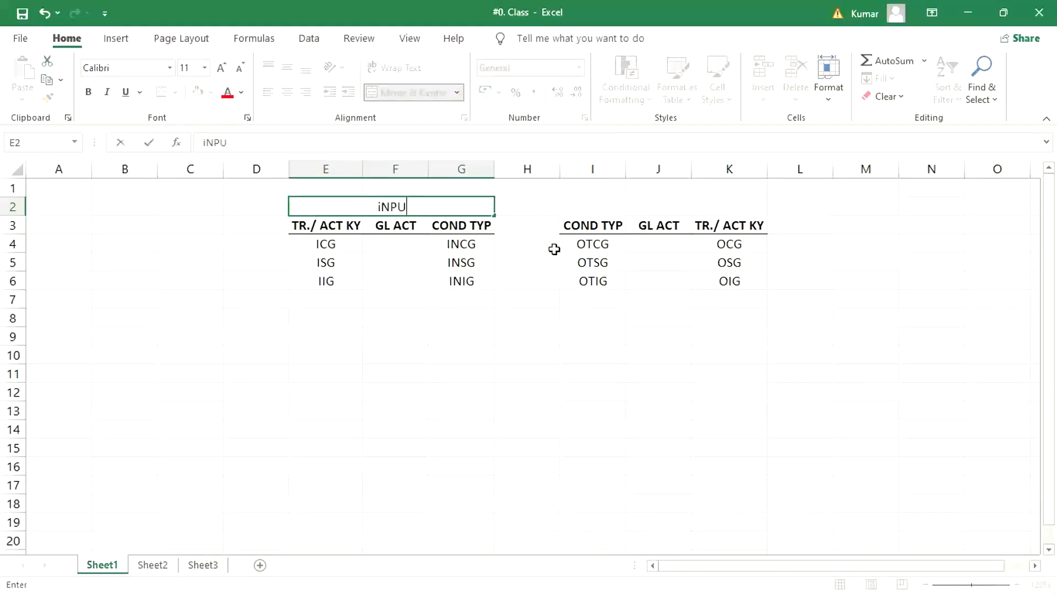
pyautogui.press('BackSpace')
pyautogui.press('BackSpace')
pyautogui.press('BackSpace')
pyautogui.write('PUT TAX')
pyautogui.press('Right')
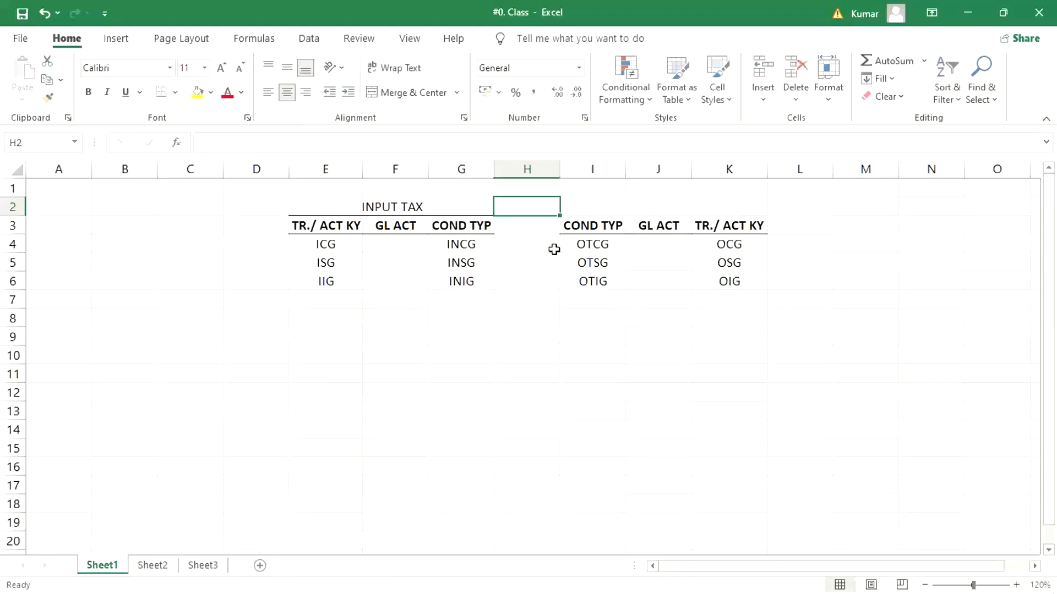
pyautogui.press('Right')
pyautogui.write('OUT')
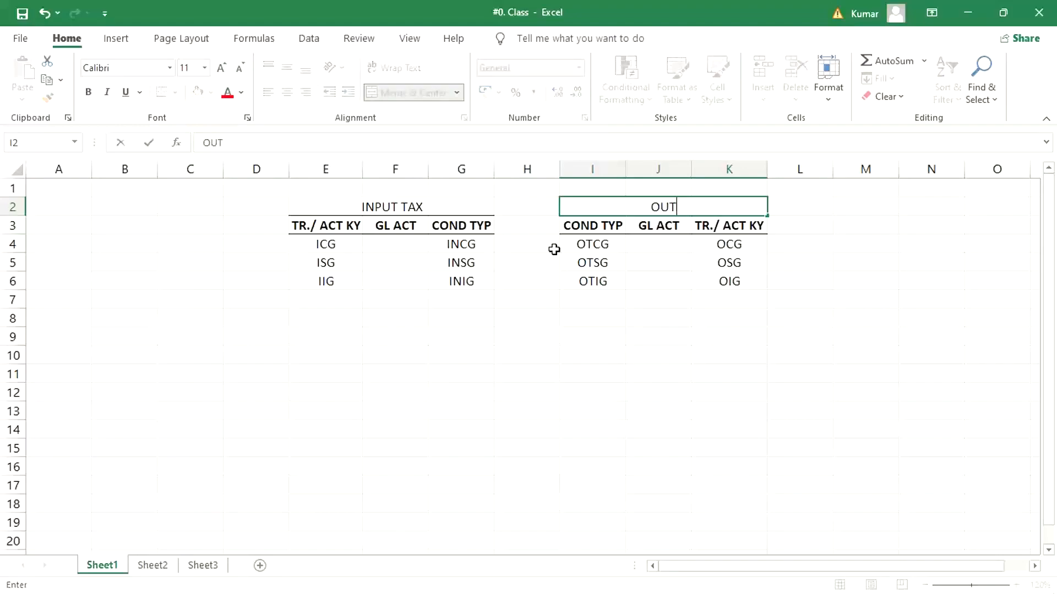
pyautogui.write('PUT TAX')
pyautogui.press('Return')
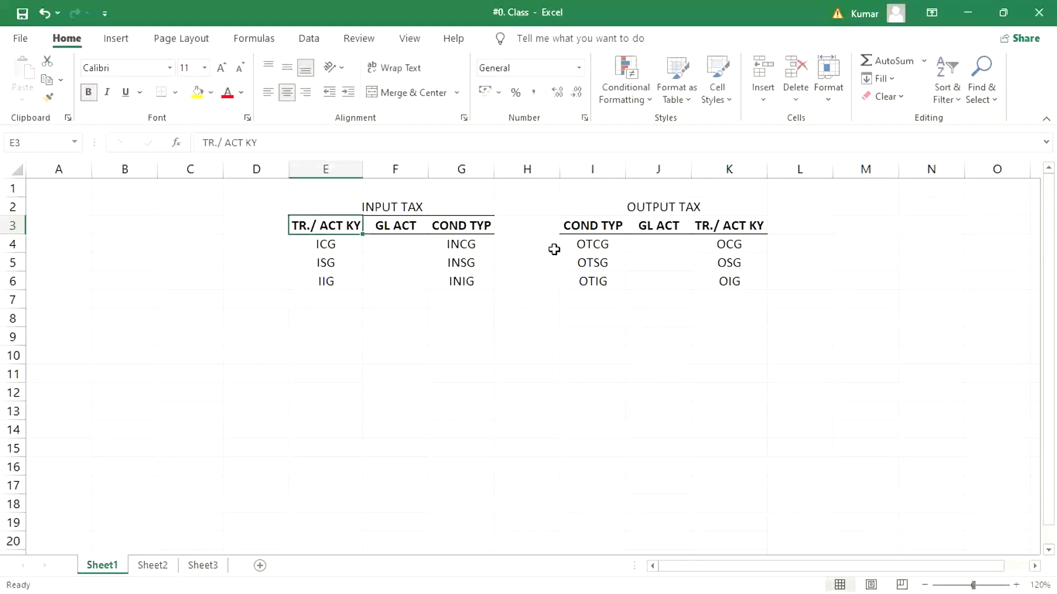
# Step: Make the row 2 titles from E2 to K2 bold and enter GST in cell H2 between them
pyautogui.moveTo(357, 208); pyautogui.dragTo(750, 208)
pyautogui.hotkey('ctrl', 'b')
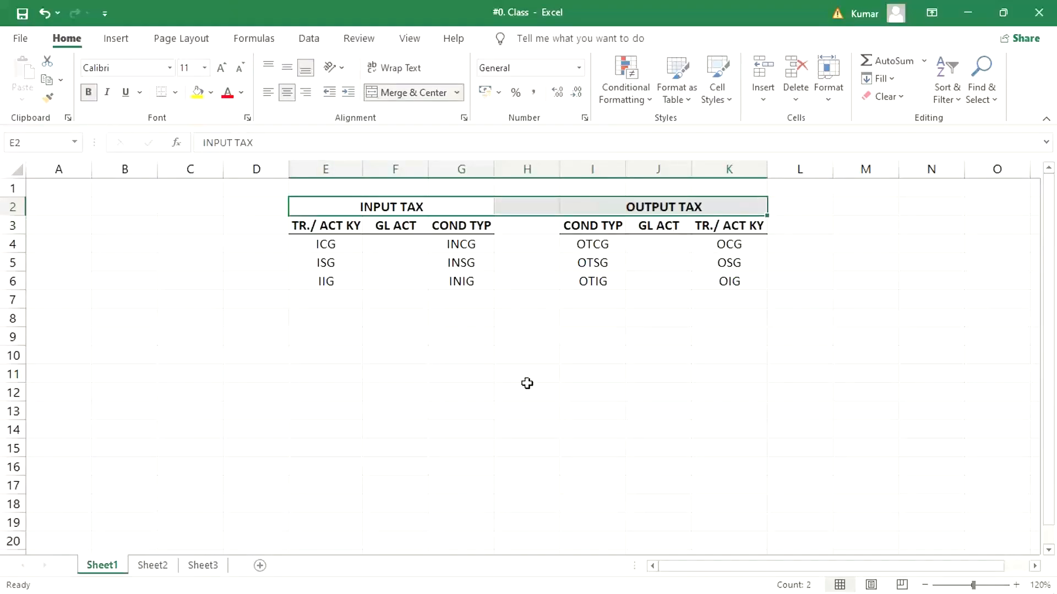
pyautogui.click(545, 207)
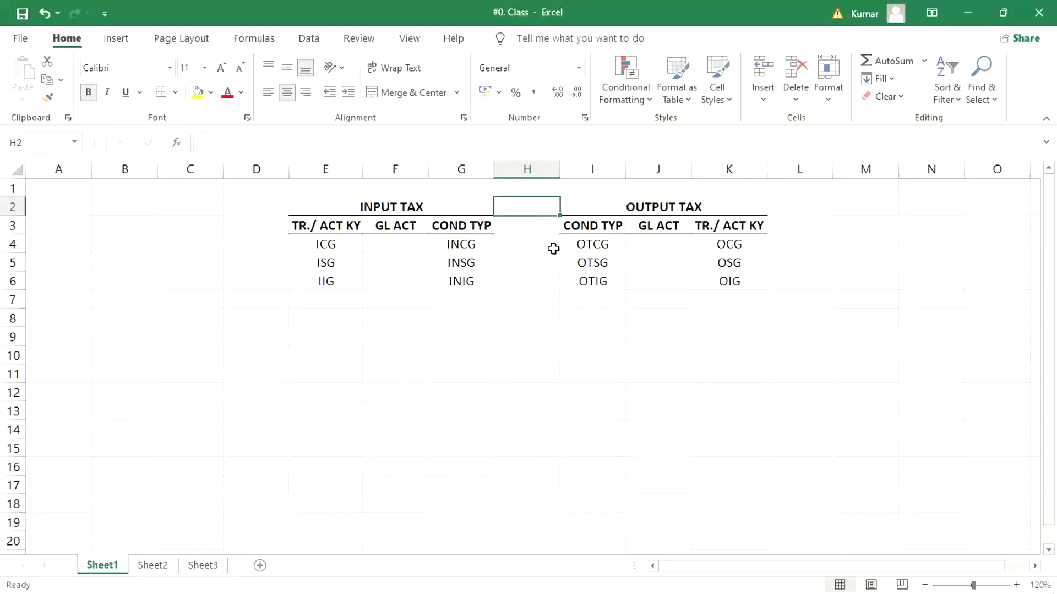
pyautogui.write('GST')
pyautogui.press('Return')
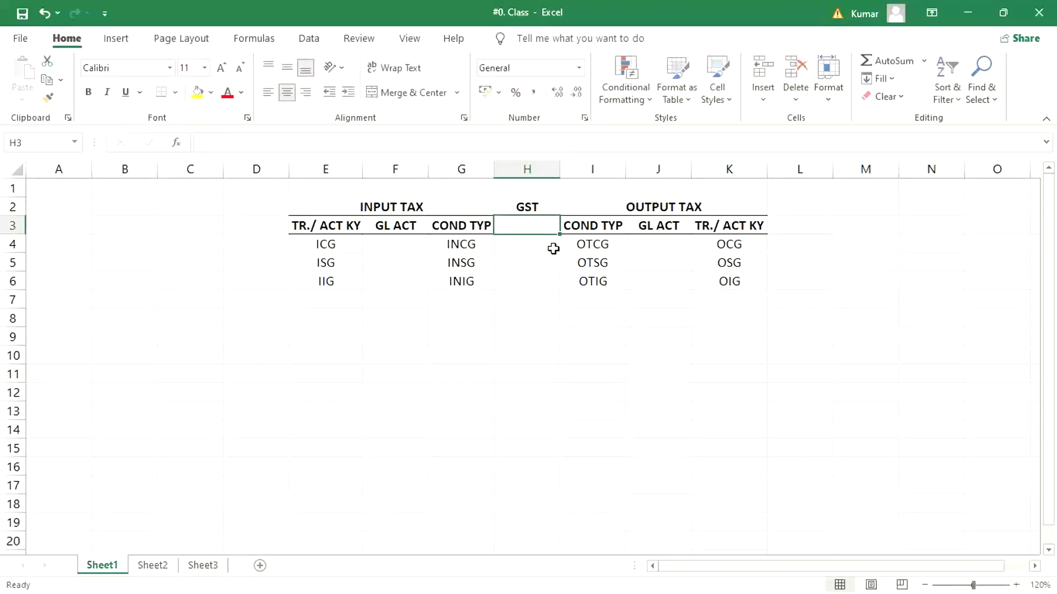
pyautogui.click(326, 541)
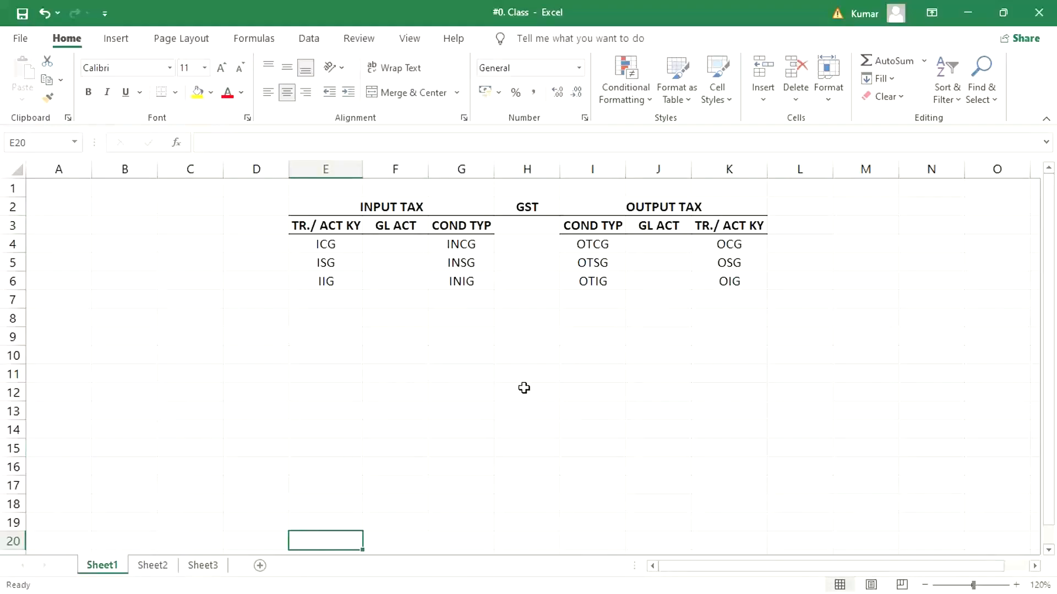
pyautogui.click(321, 371)
pyautogui.click(416, 284)
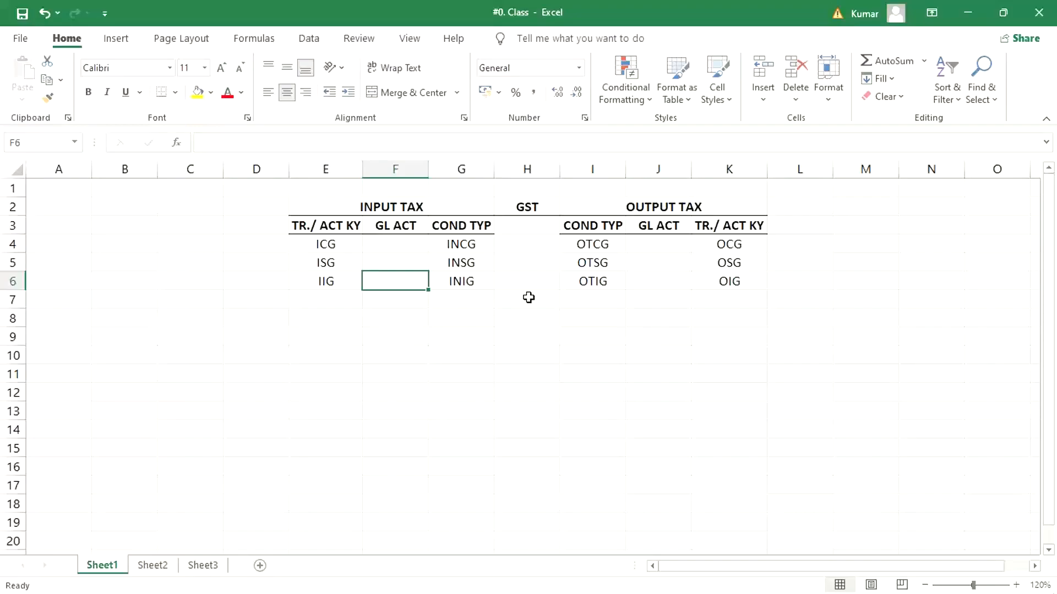
pyautogui.moveTo(405, 246); pyautogui.dragTo(404, 282)
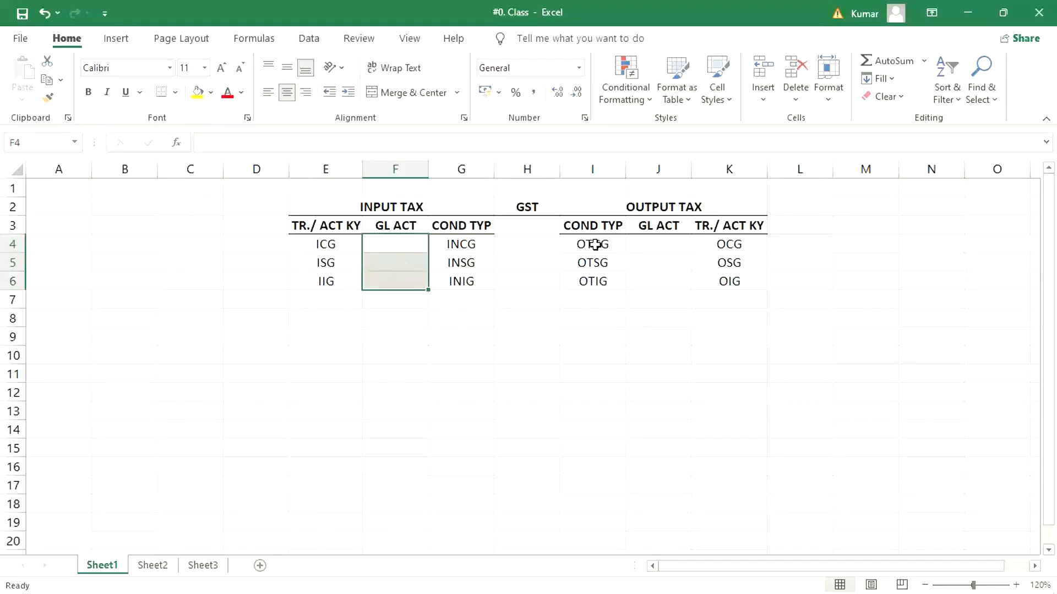
pyautogui.moveTo(595, 244); pyautogui.dragTo(592, 279)
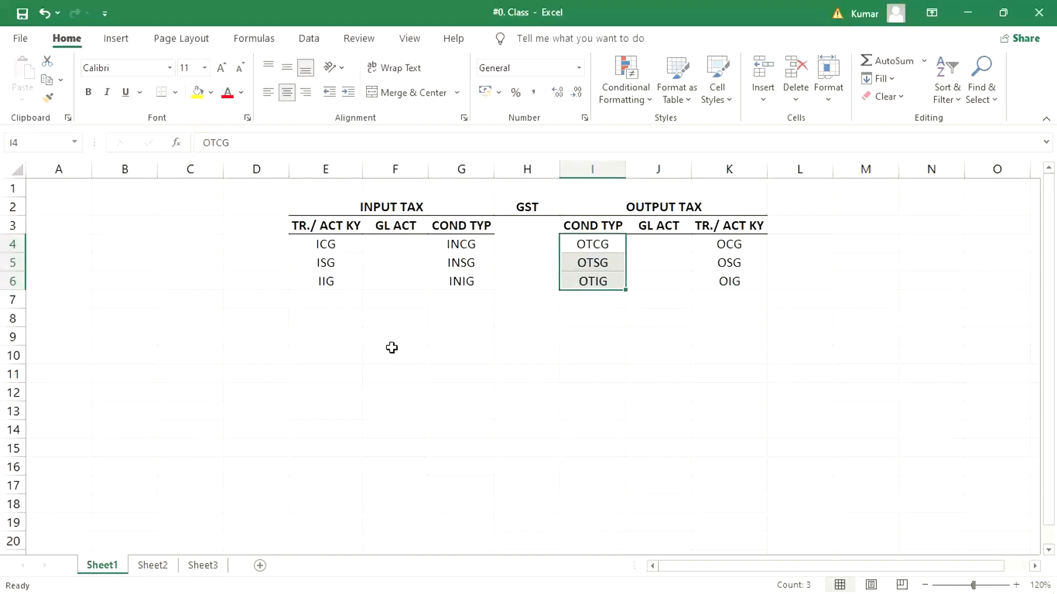
pyautogui.click(378, 248)
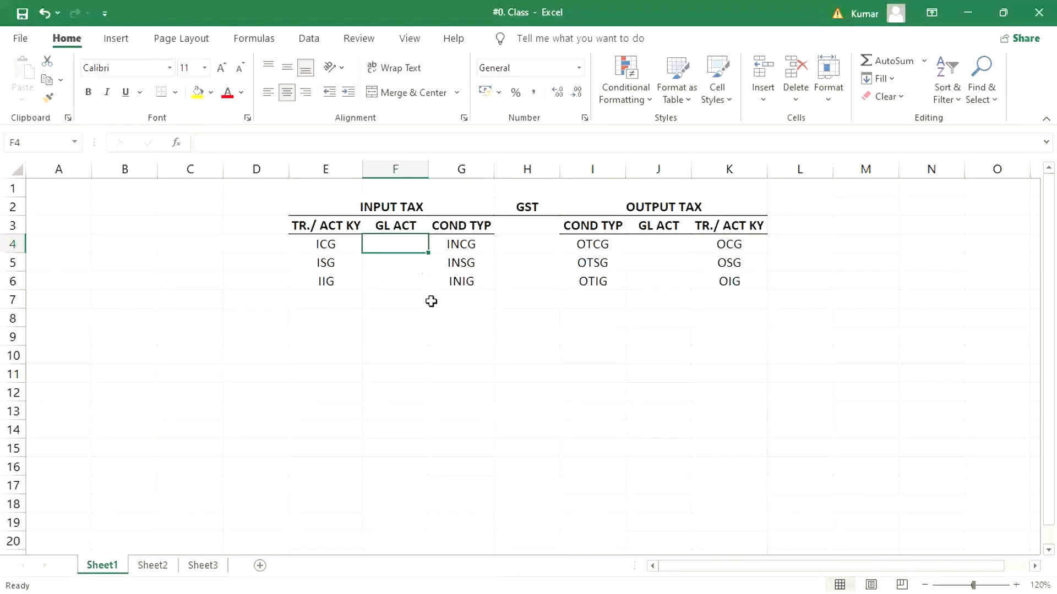
# Step: Switch to SAP, view the G/L account tree for company code TM33, and return to the tax titles in Excel
pyautogui.moveTo(415, 583)
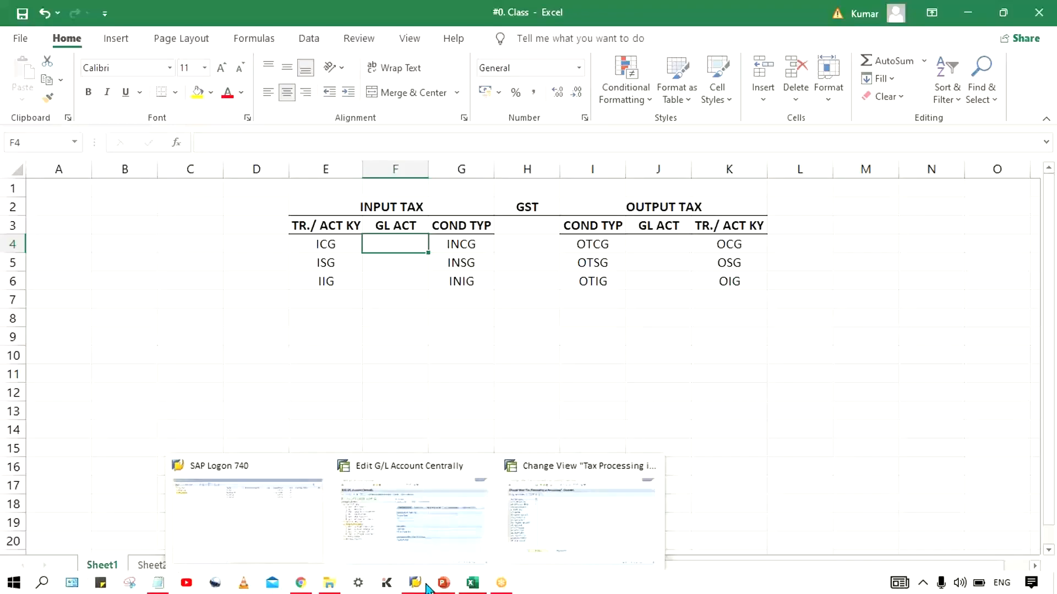
pyautogui.click(412, 512)
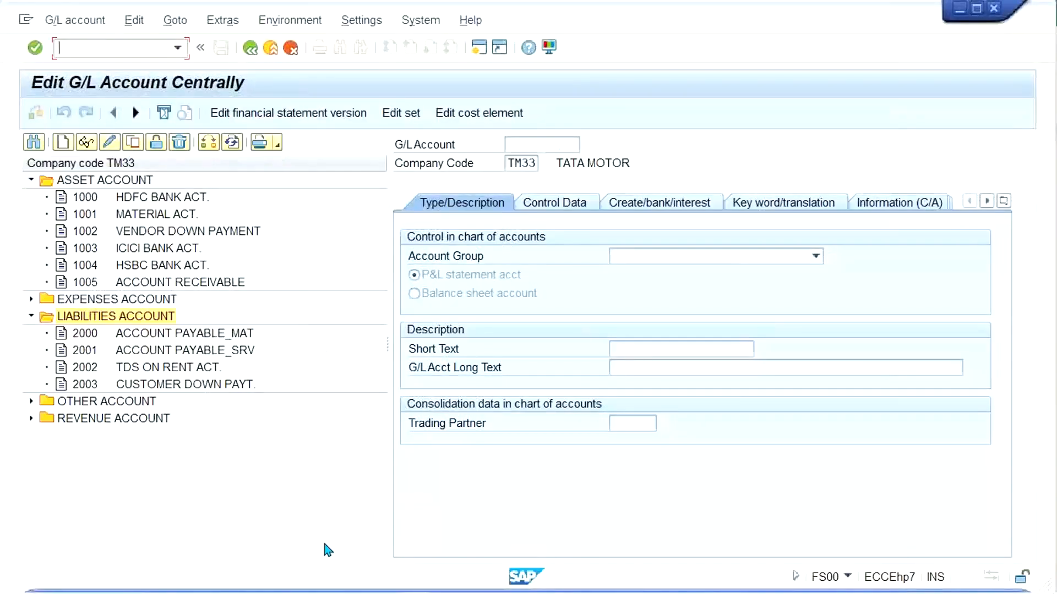
pyautogui.moveTo(445, 588)
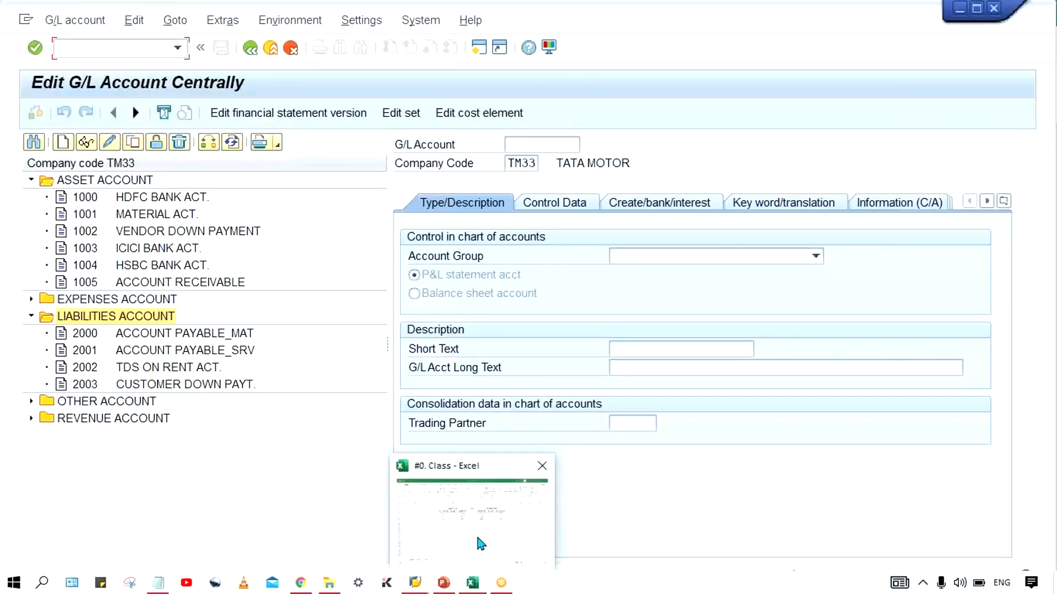
pyautogui.click(478, 537)
pyautogui.click(378, 205)
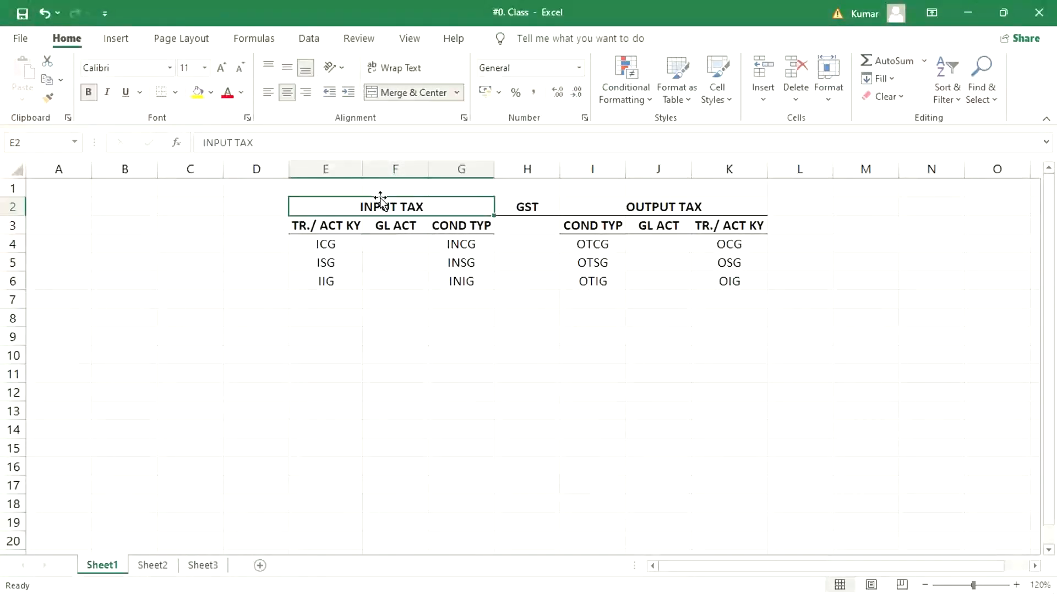
pyautogui.click(691, 204)
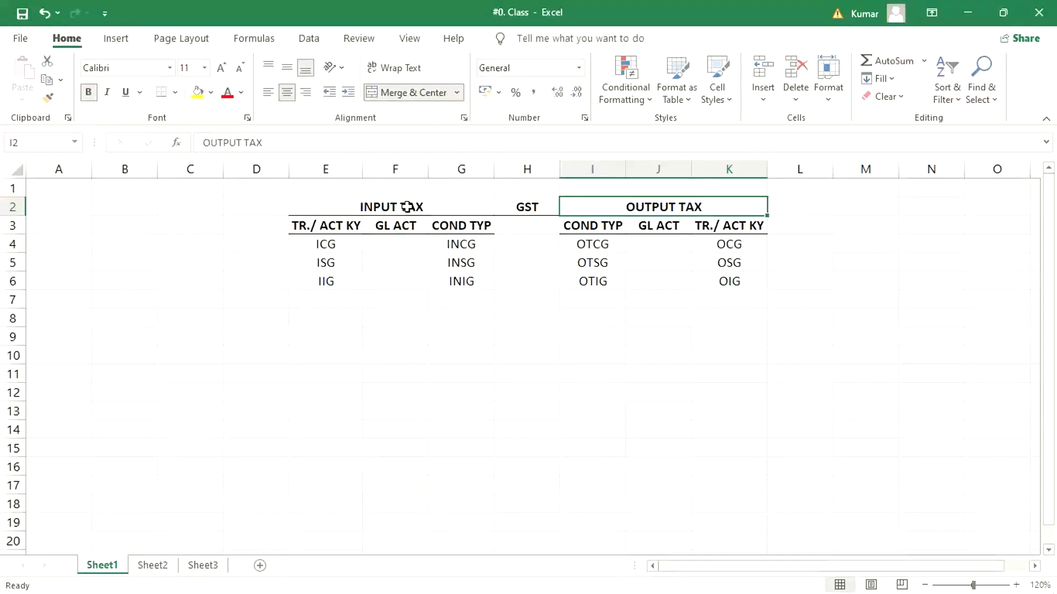
pyautogui.click(751, 24)
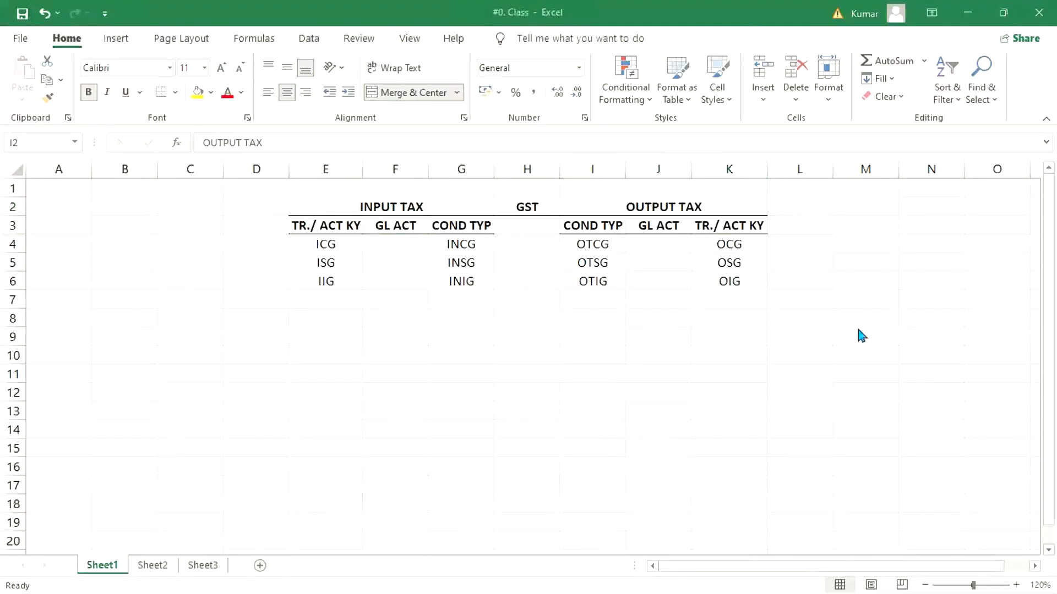
pyautogui.click(378, 390)
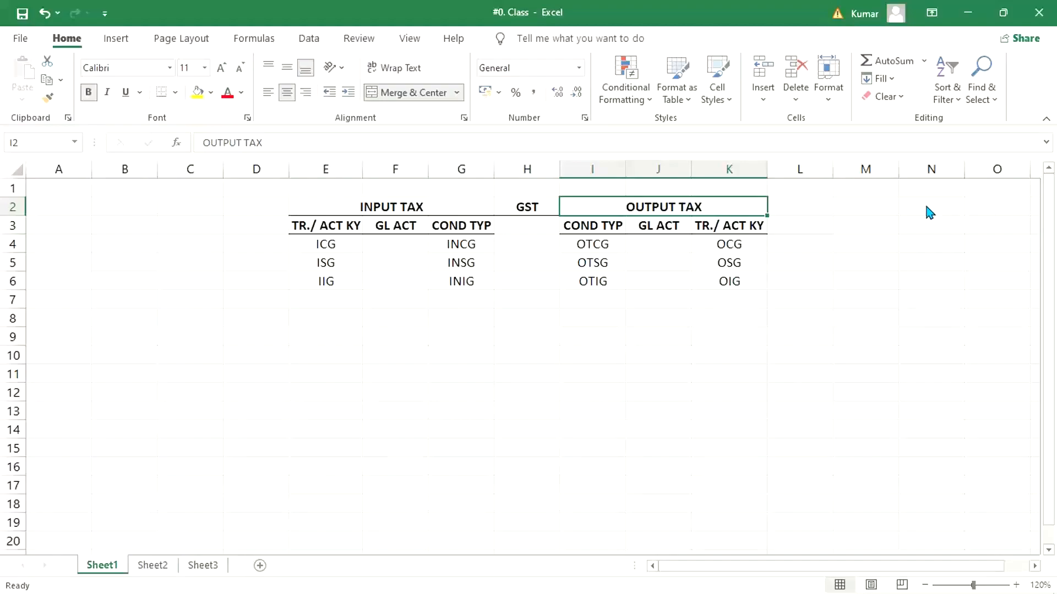
pyautogui.hotkey('alt', 'Tab')
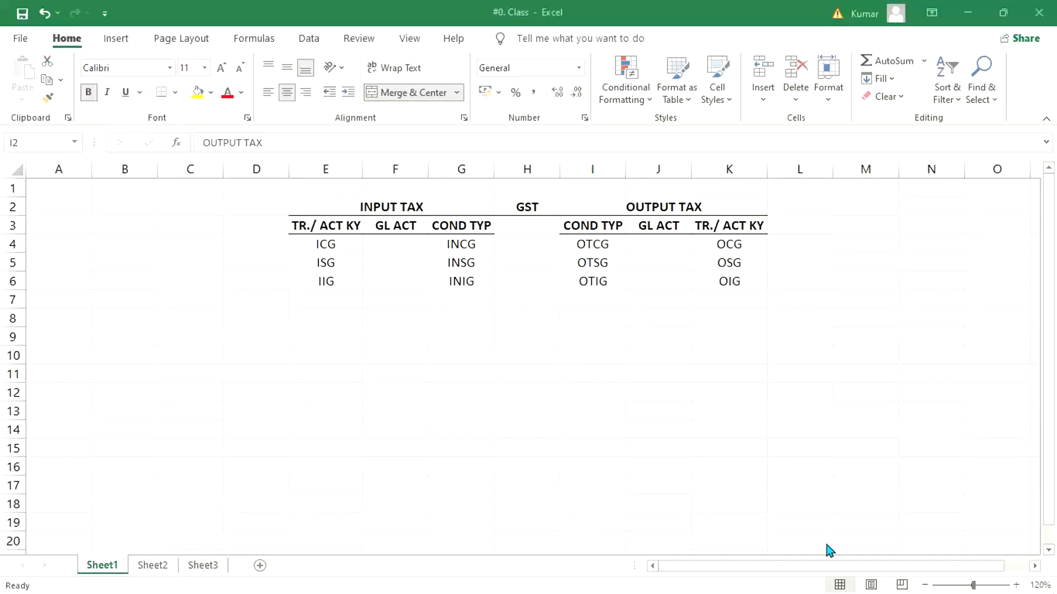
pyautogui.click(649, 399)
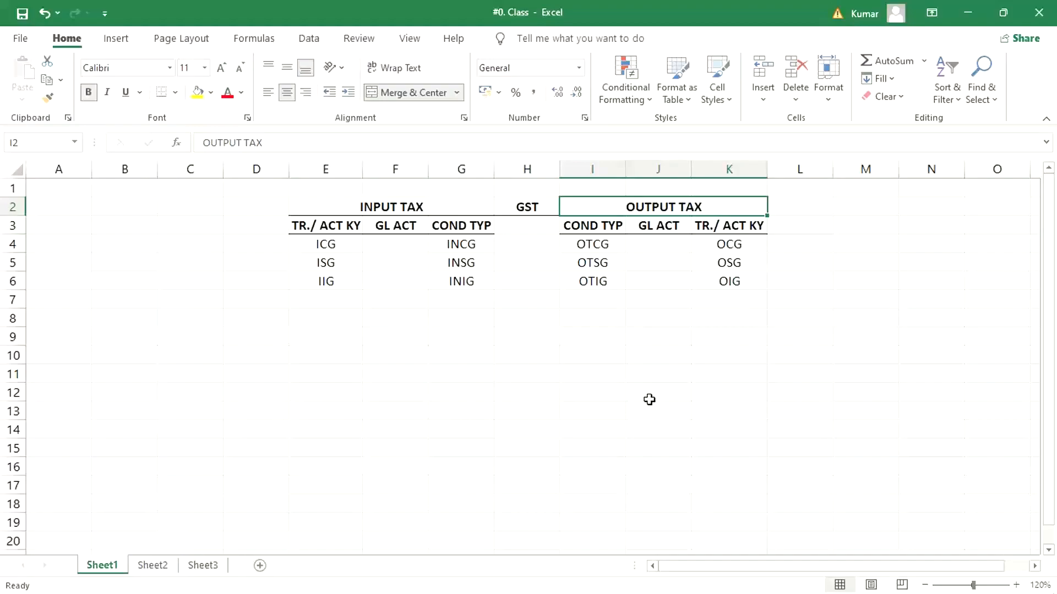
# Step: Compare the INPUT TAX and OUTPUT TAX tables and examine the blank input tax G/L account cells F4:F6
pyautogui.click(355, 211)
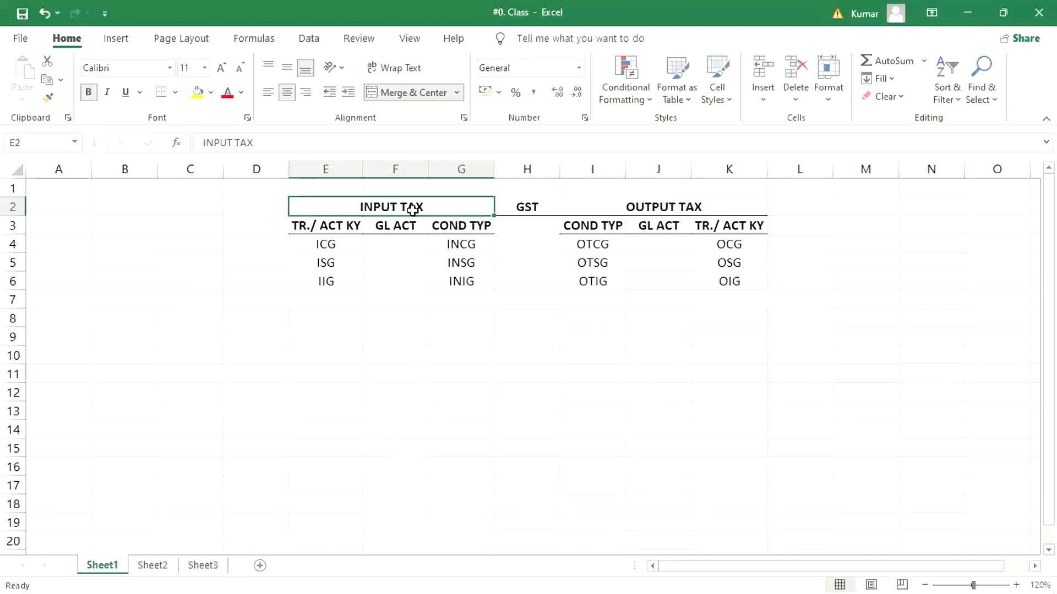
pyautogui.click(572, 213)
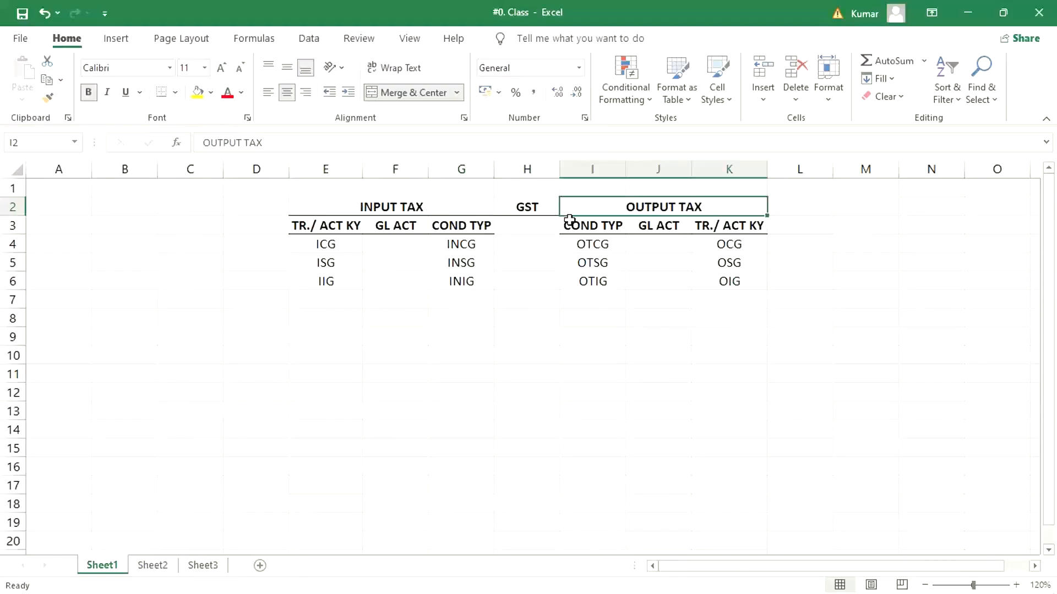
pyautogui.click(420, 210)
pyautogui.click(653, 212)
pyautogui.click(422, 207)
pyautogui.click(645, 210)
pyautogui.click(444, 209)
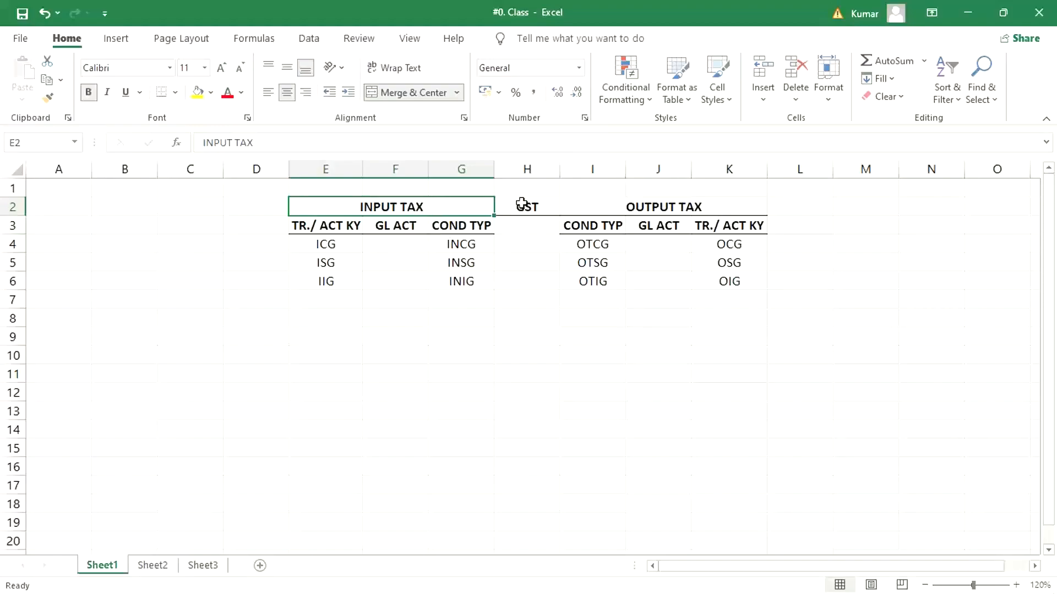
pyautogui.click(634, 208)
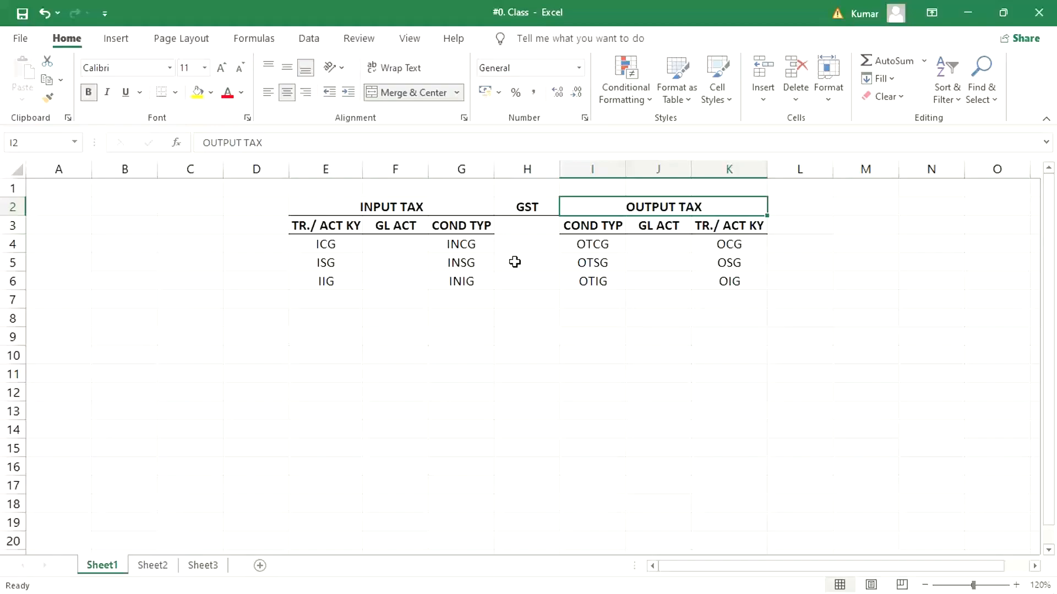
pyautogui.click(410, 208)
pyautogui.moveTo(392, 243); pyautogui.dragTo(399, 278)
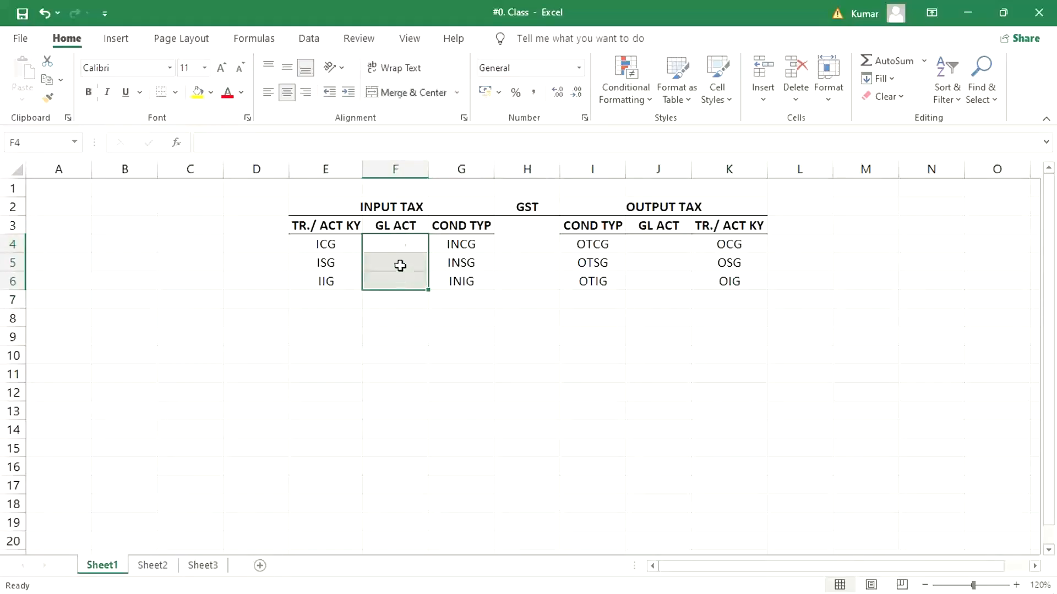
pyautogui.click(411, 207)
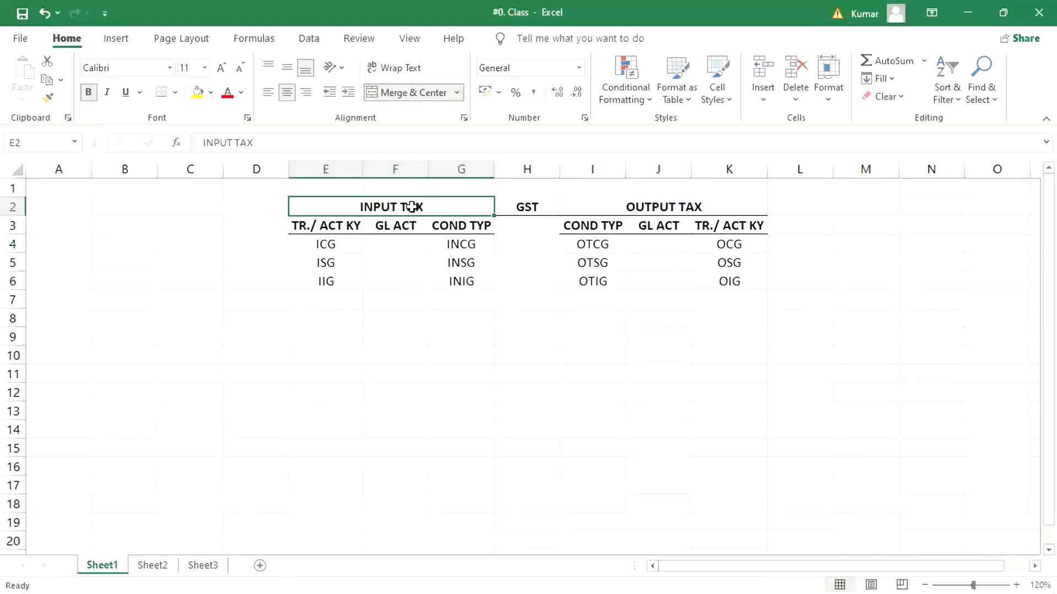
pyautogui.click(667, 211)
pyautogui.click(408, 208)
pyautogui.click(636, 196)
pyautogui.click(606, 213)
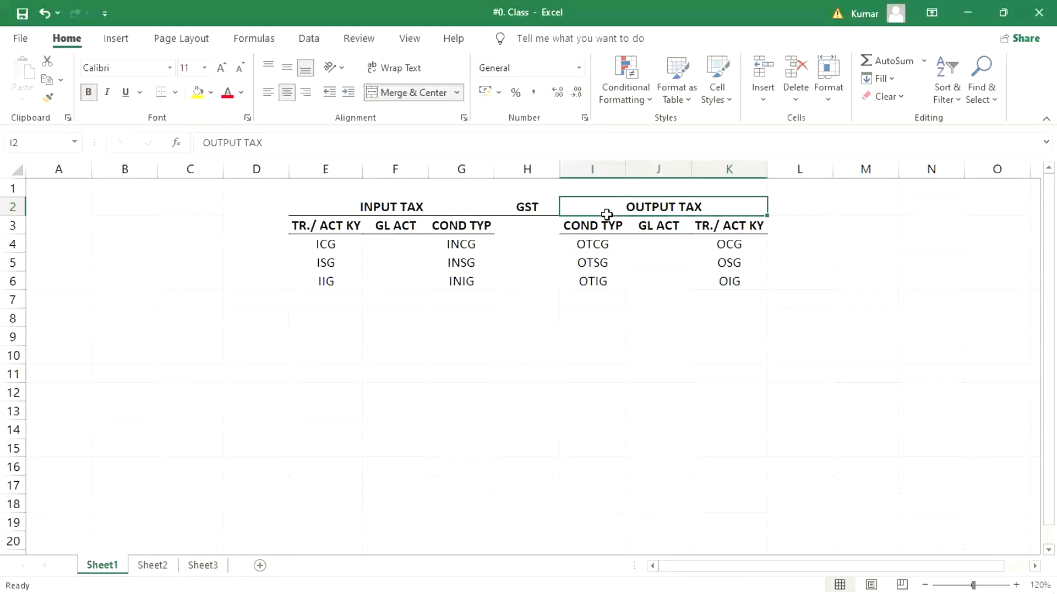
# Step: Switch to SAP Logon and open a new connection to the SAP_2_8 system
pyautogui.moveTo(415, 588)
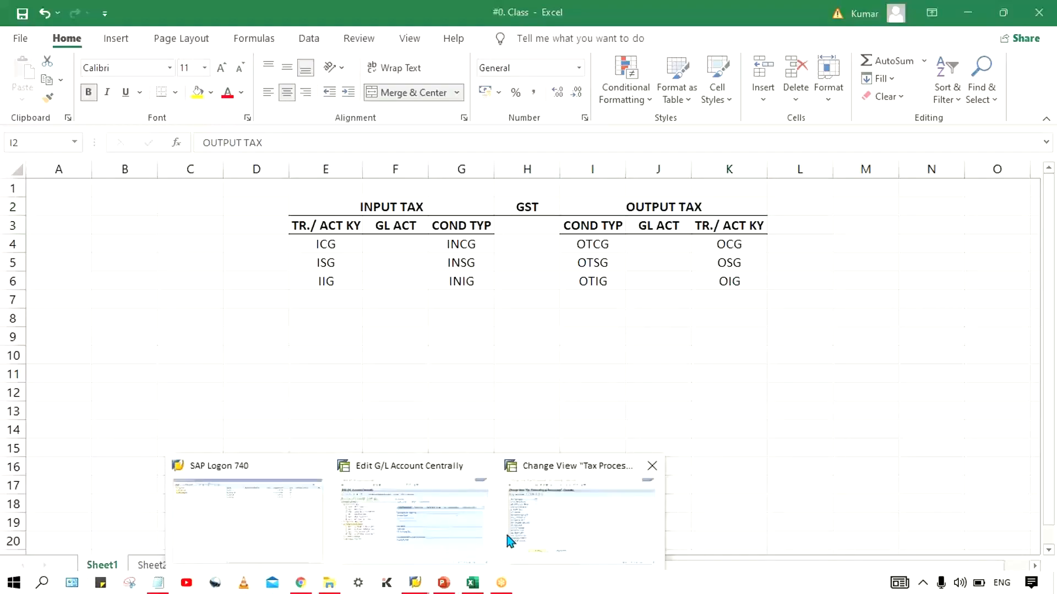
pyautogui.click(413, 506)
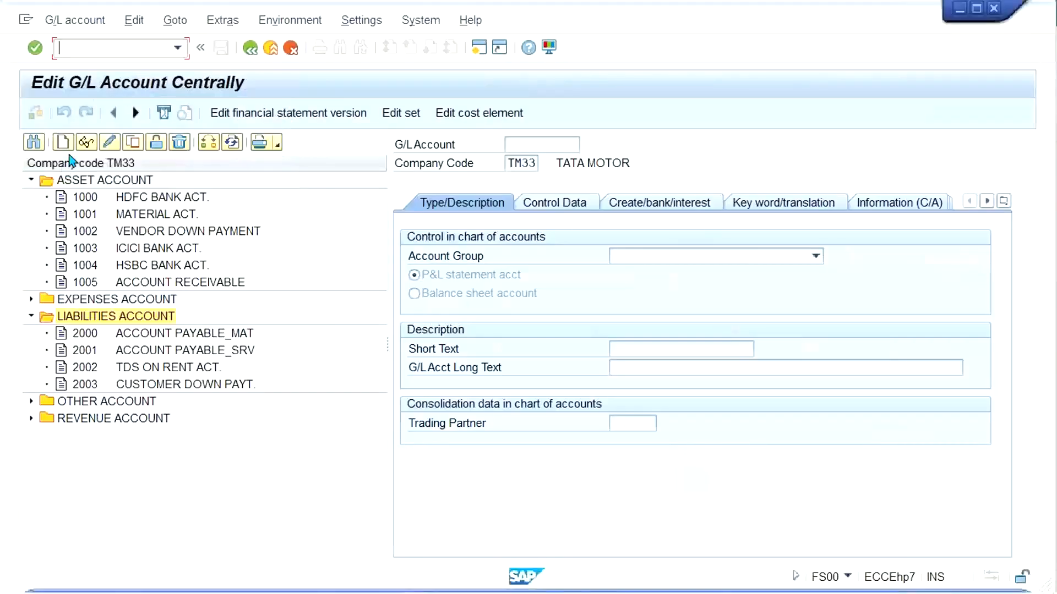
pyautogui.moveTo(414, 588)
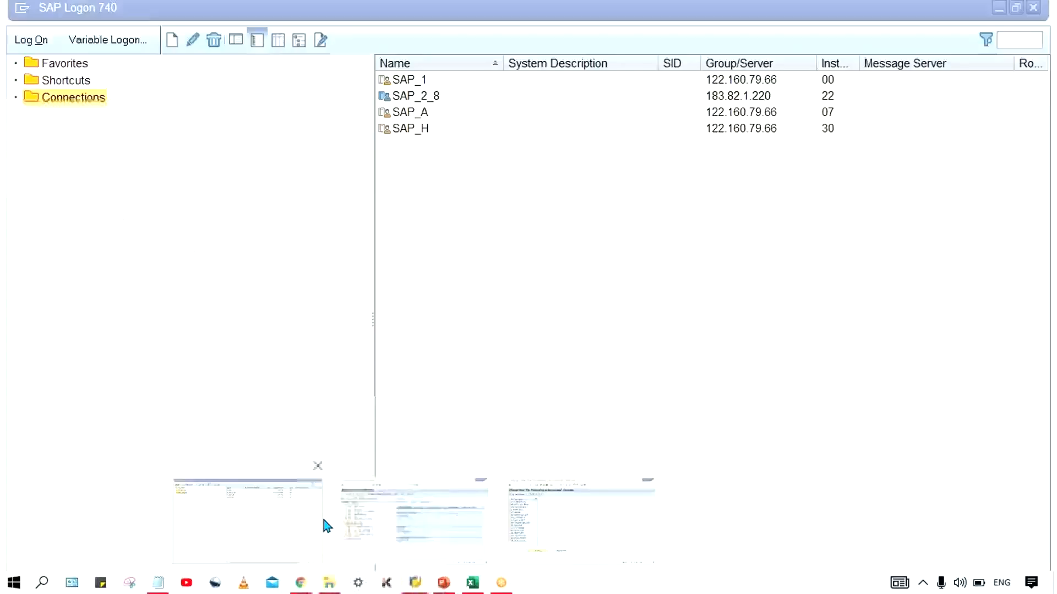
pyautogui.click(326, 524)
pyautogui.click(395, 99)
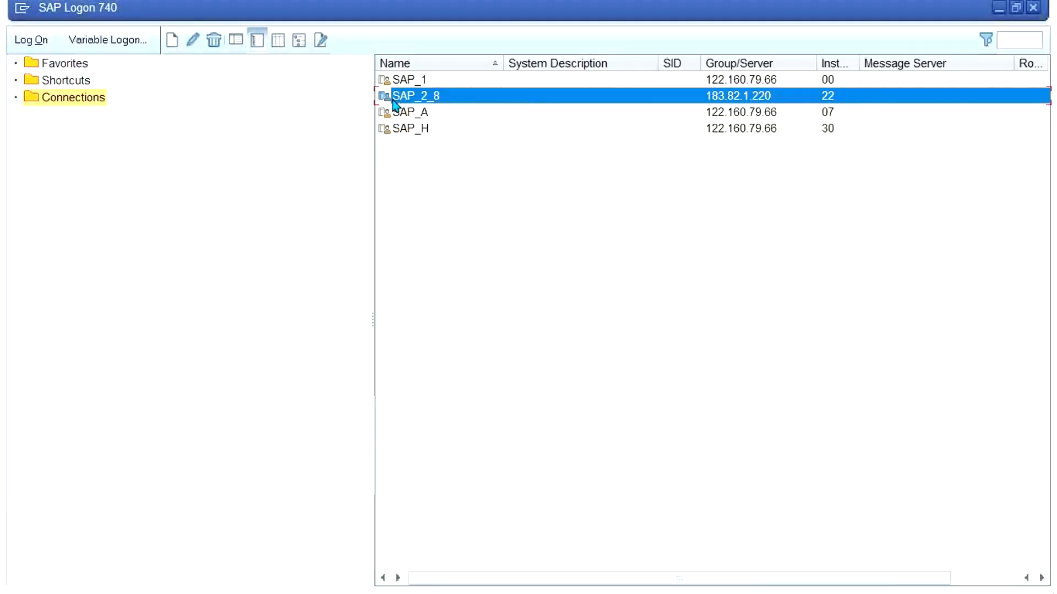
pyautogui.doubleClick(487, 102)
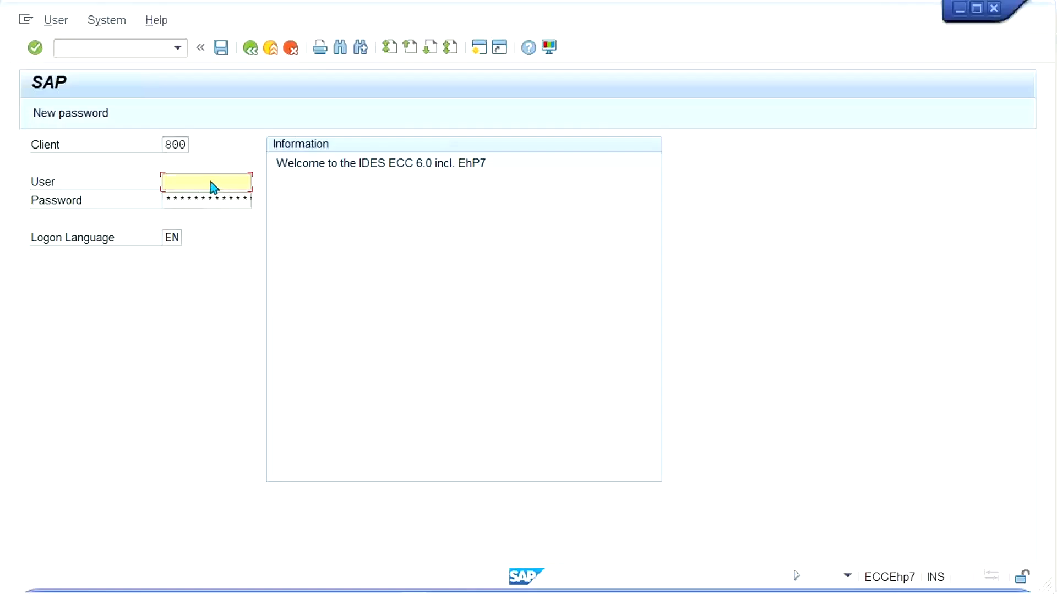
# Step: Log on to client 800 with the user name and password, ending other logons, and decline the detailed connection error description
pyautogui.click(210, 181)
pyautogui.click(224, 198)
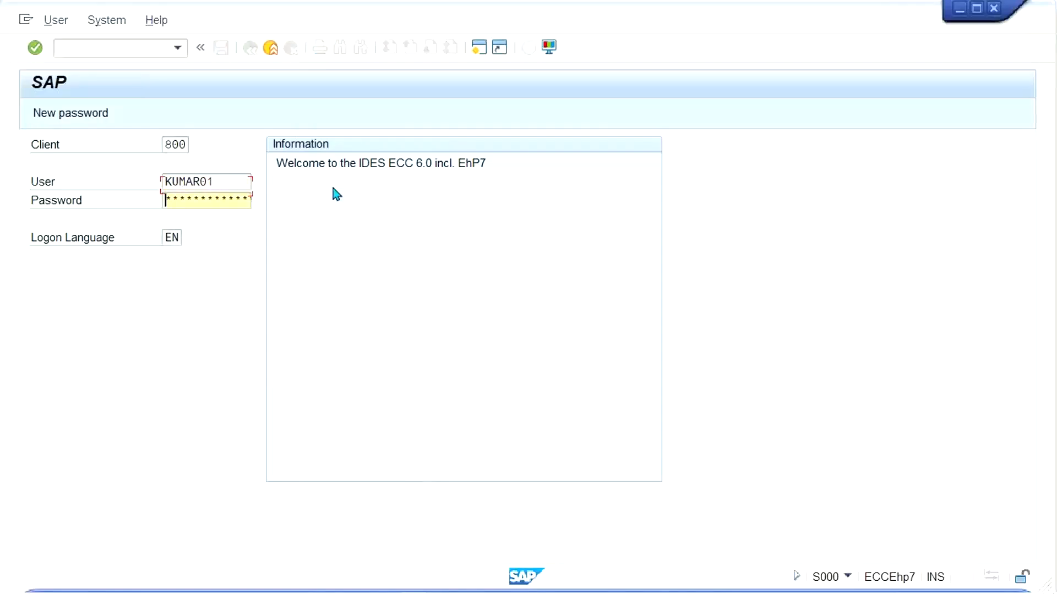
pyautogui.write('*******')
pyautogui.press('Return')
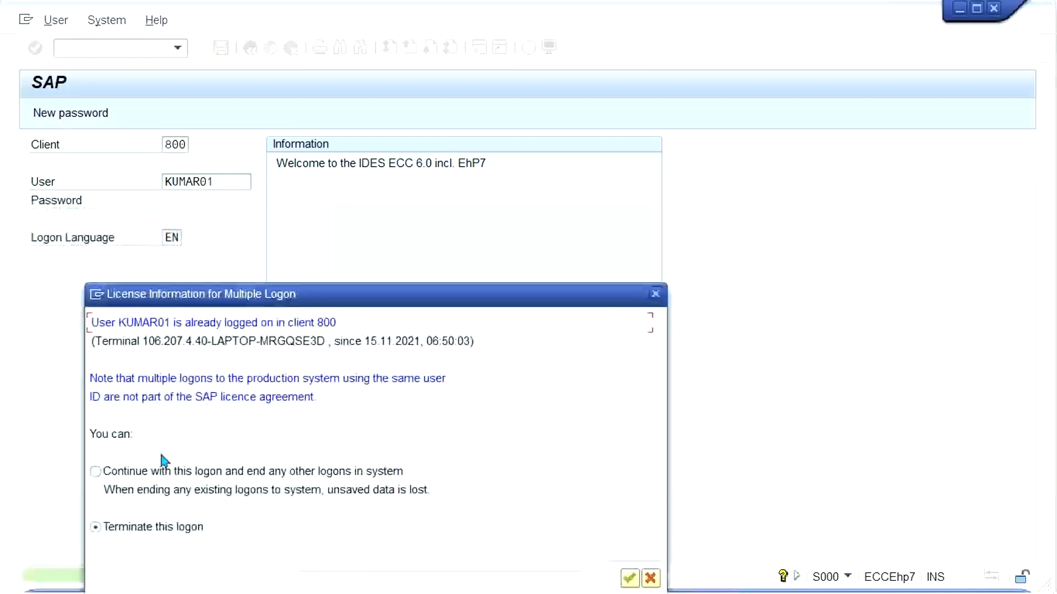
pyautogui.click(98, 471)
pyautogui.press('Return')
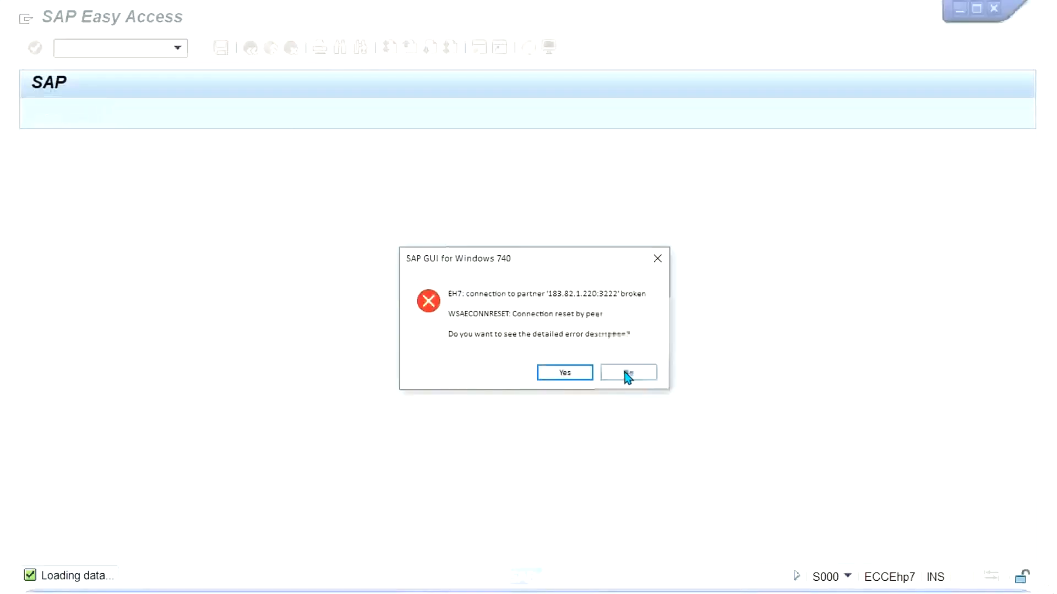
pyautogui.click(626, 372)
# Step: Open transaction FS00 and expand the ASSET ACCOUNT group for company code TM33
pyautogui.click(113, 49)
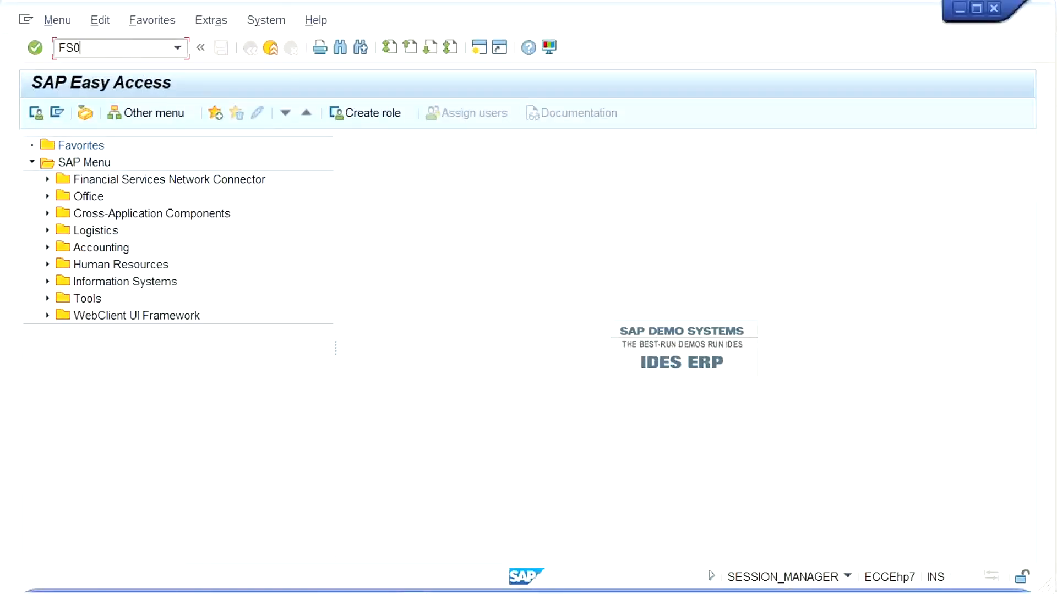
pyautogui.press('Return')
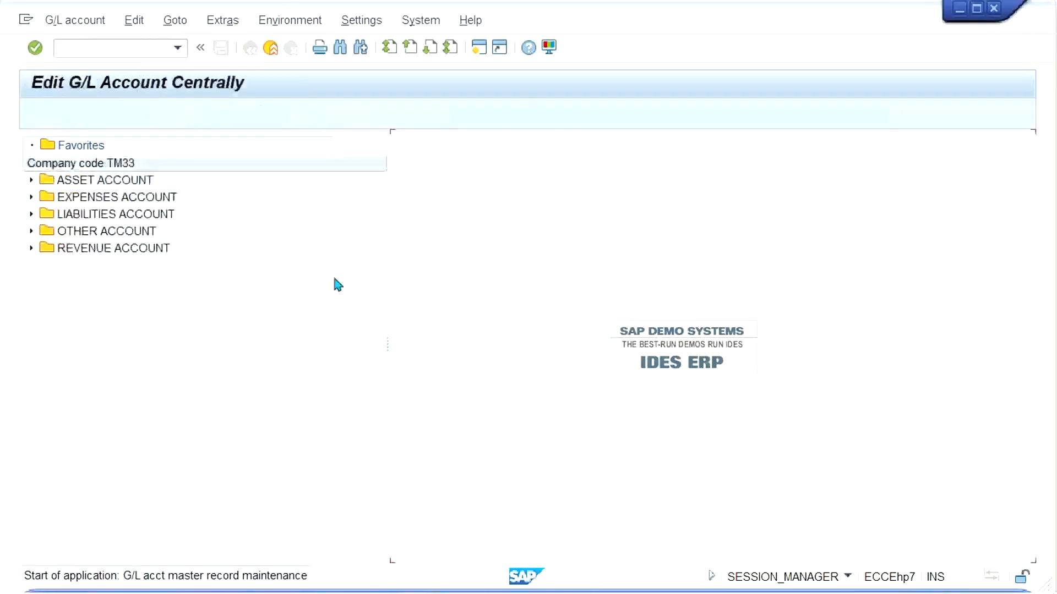
pyautogui.click(88, 181)
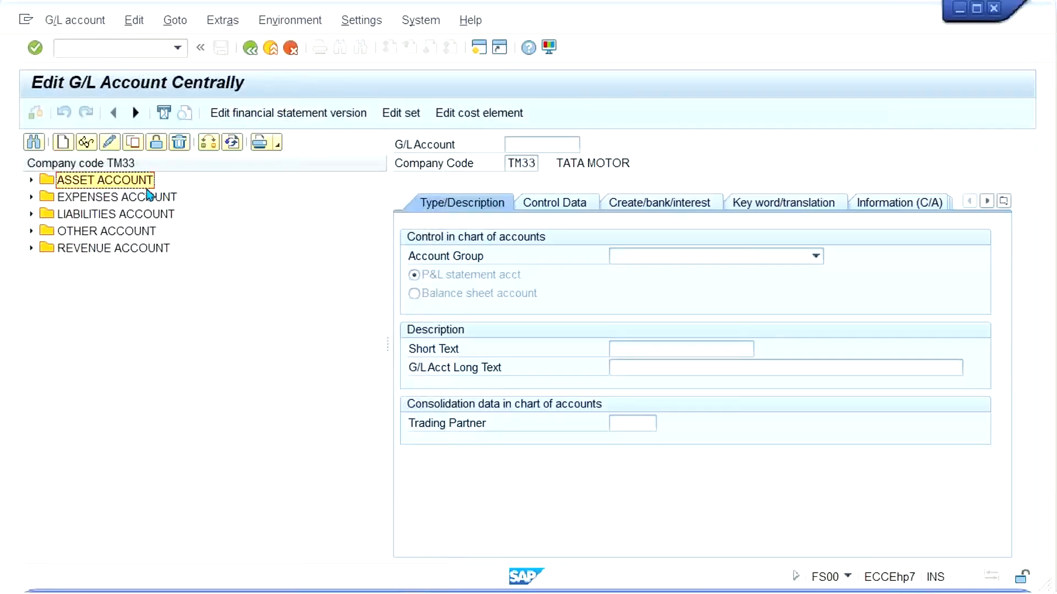
pyautogui.doubleClick(146, 186)
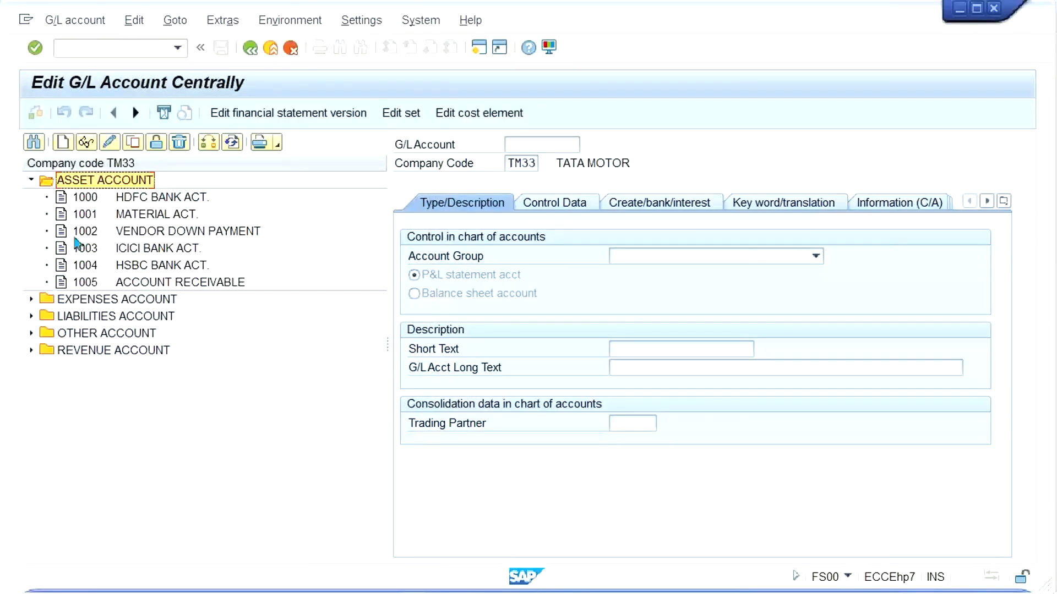
# Step: Start creating G/L account 1010 in company code TM33
pyautogui.click(62, 142)
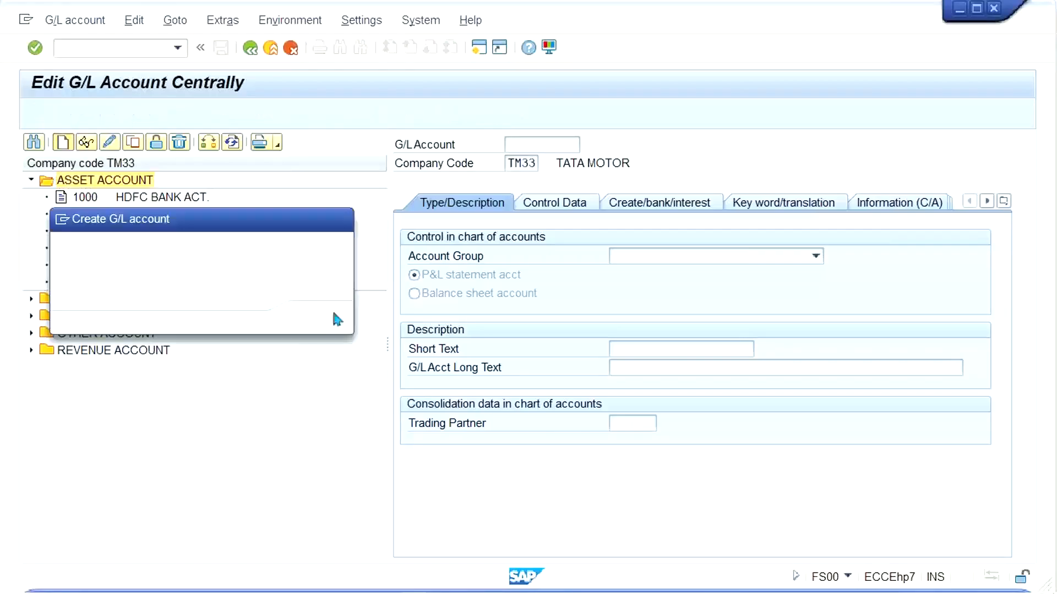
pyautogui.moveTo(238, 228); pyautogui.dragTo(417, 308)
pyautogui.write('1')
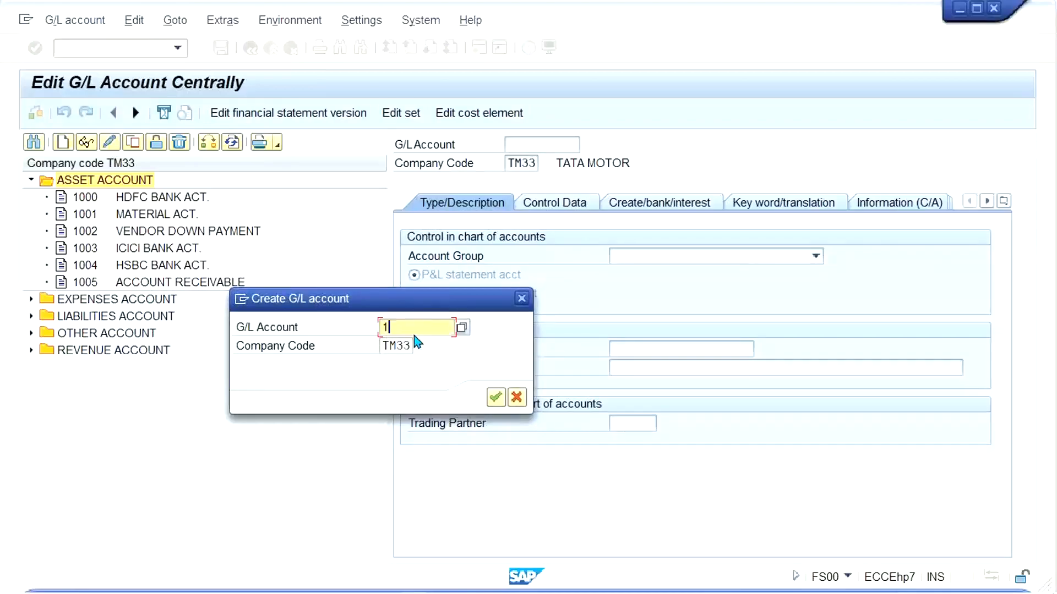
pyautogui.write('010')
pyautogui.press('Return')
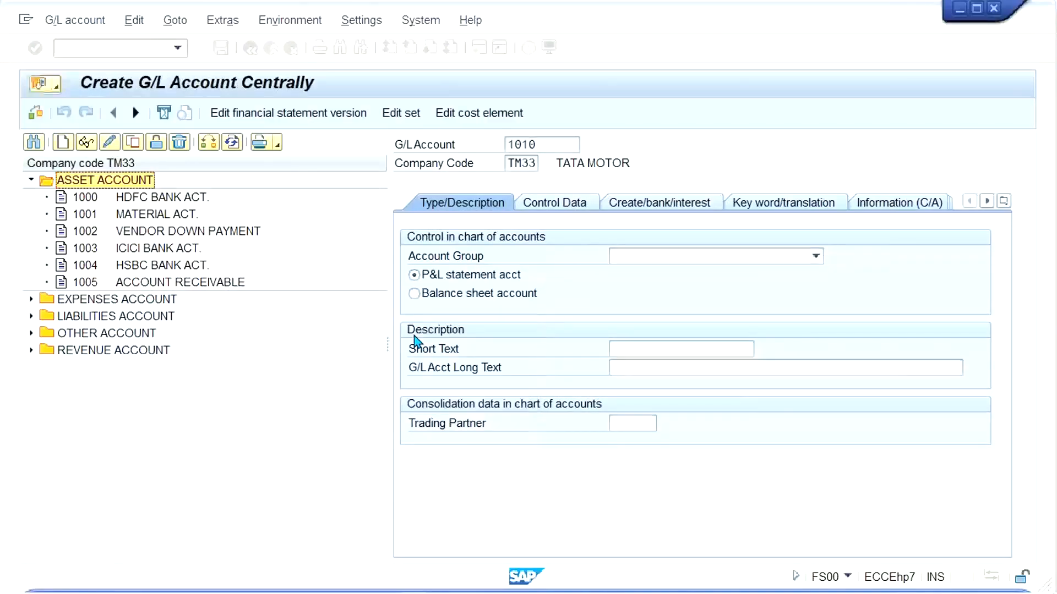
# Step: Assign account group ASST ASSET ACCOUNT as a balance sheet account and enter CGST INPUT TAX as short and long text
pyautogui.click(673, 260)
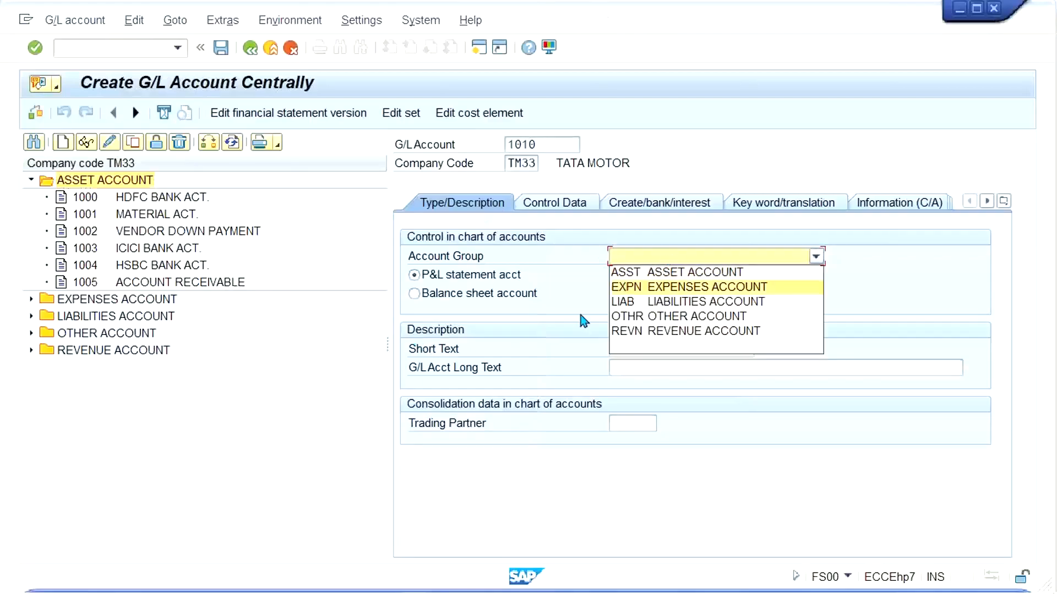
pyautogui.click(676, 272)
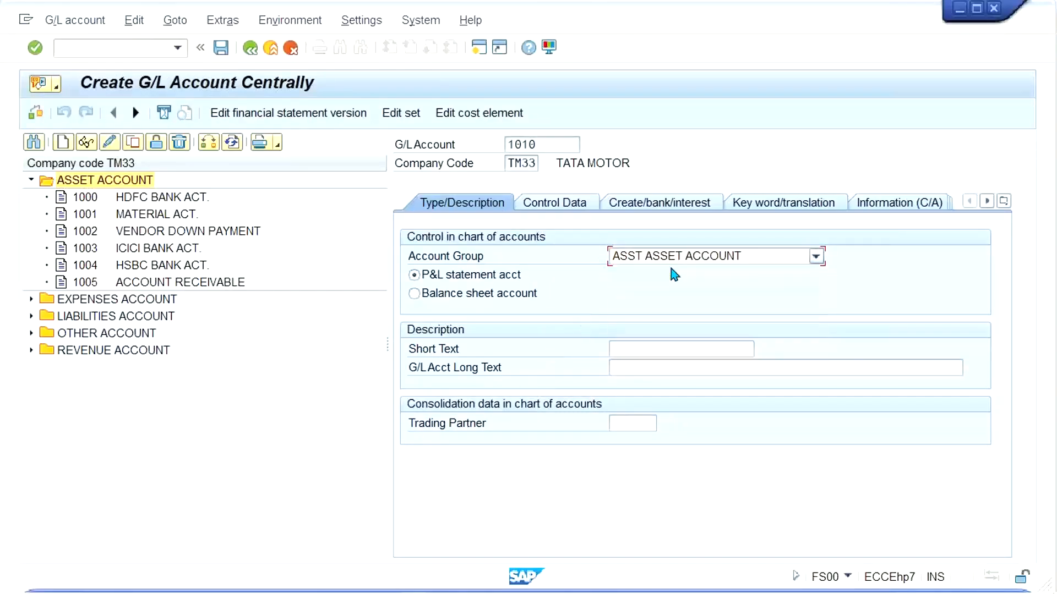
pyautogui.click(419, 294)
pyautogui.click(643, 351)
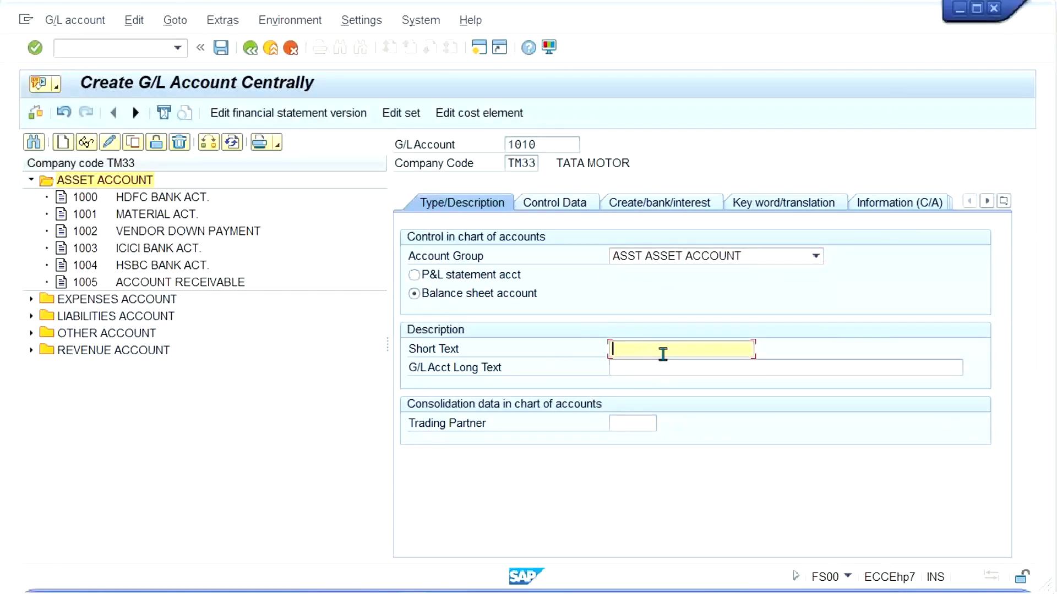
pyautogui.write('CG')
pyautogui.press('Tab')
pyautogui.write('CGST INPUT TAX')
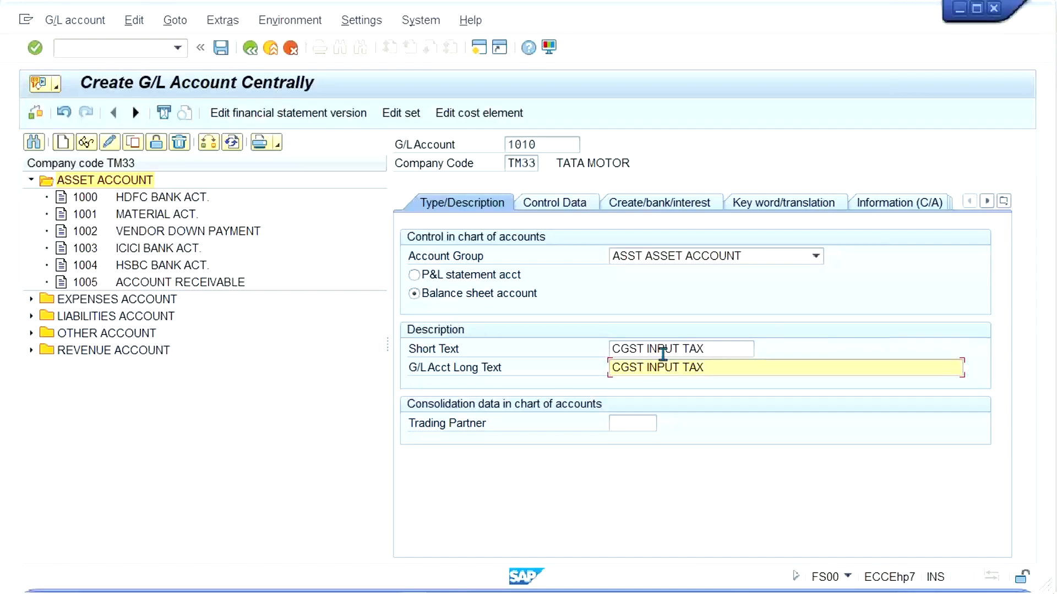
# Step: In the account's control data, enable only balances in local currency and line item display, and set sort key 001
pyautogui.click(572, 206)
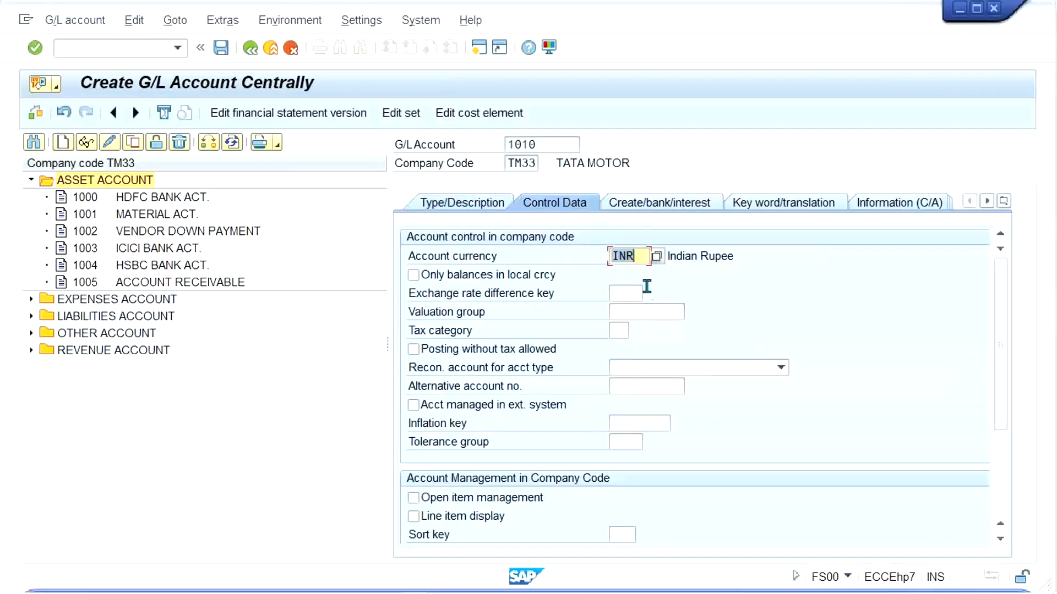
pyautogui.click(504, 280)
pyautogui.click(443, 519)
pyautogui.click(630, 538)
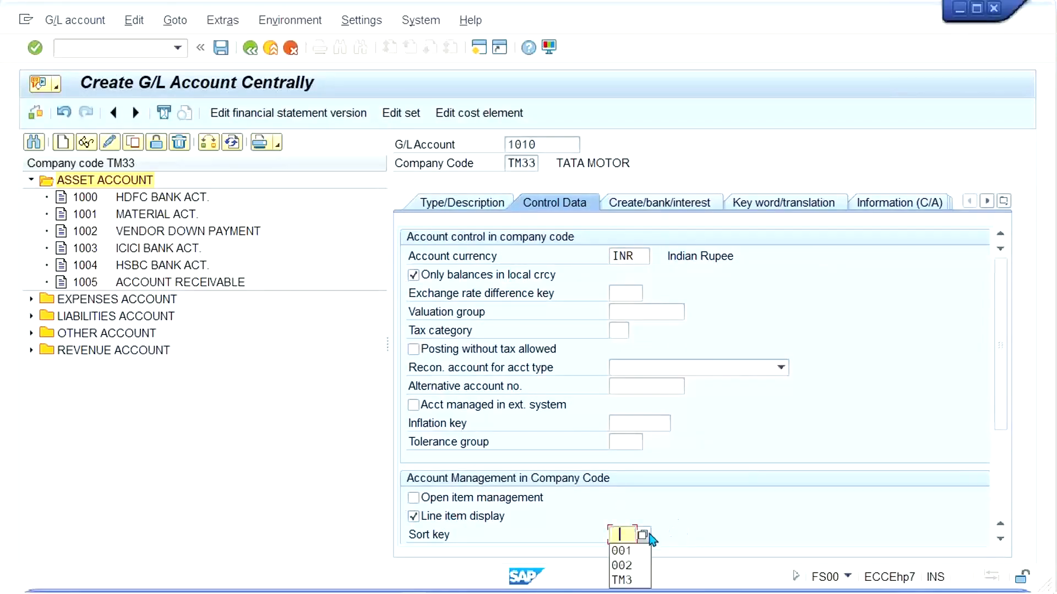
pyautogui.click(622, 551)
# Step: Set the field status group to G001 and enable Post automatically only for account 1010
pyautogui.click(659, 202)
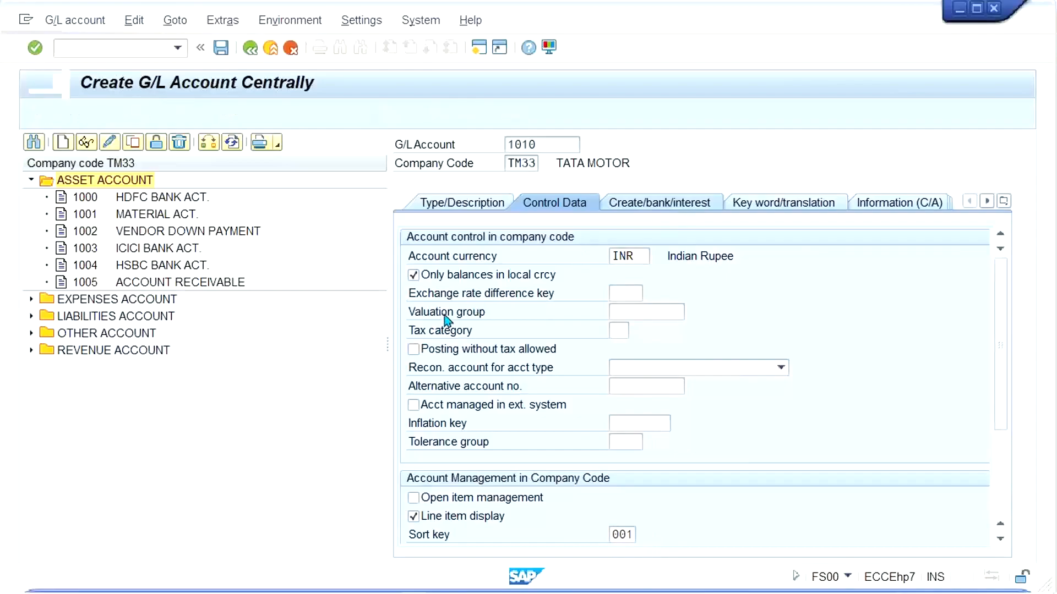
pyautogui.click(625, 256)
pyautogui.click(626, 274)
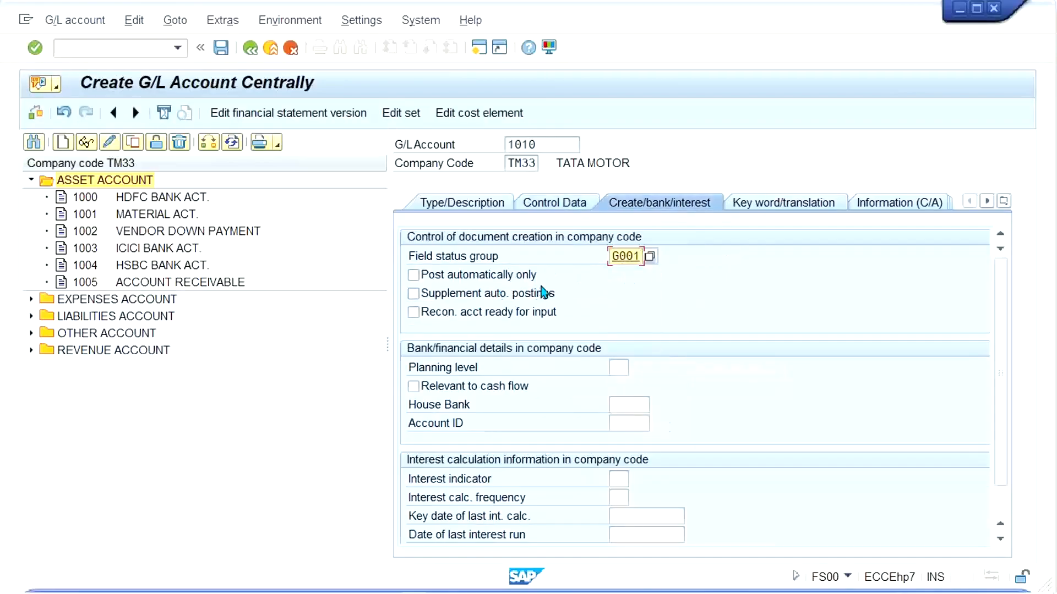
pyautogui.click(473, 275)
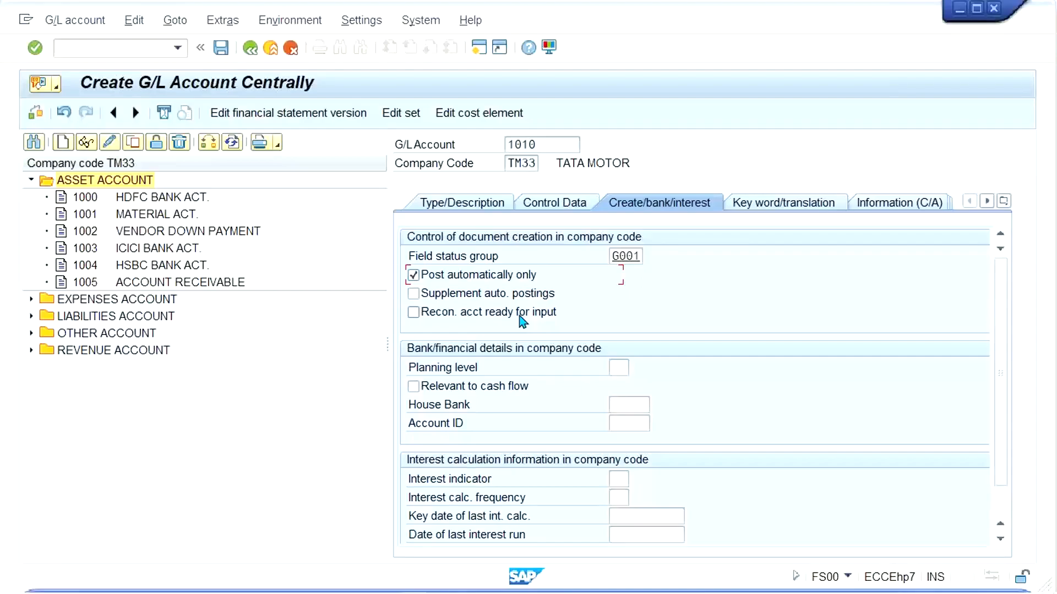
# Step: Save G/L account 1010 and copy it as a template for new G/L account 1011 in company code TM33
pyautogui.hotkey('ctrl', 's')
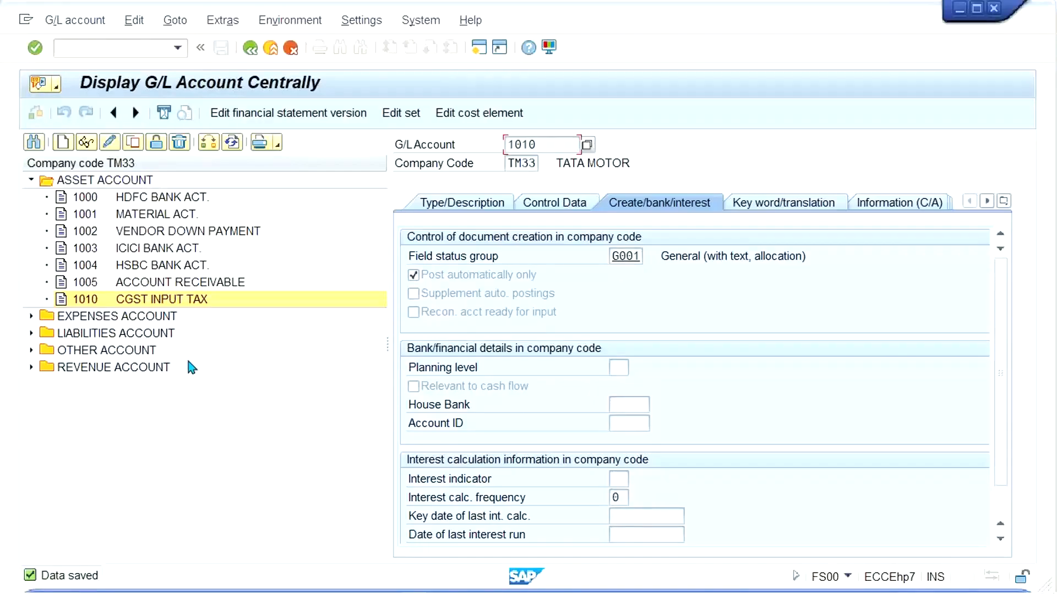
pyautogui.click(138, 146)
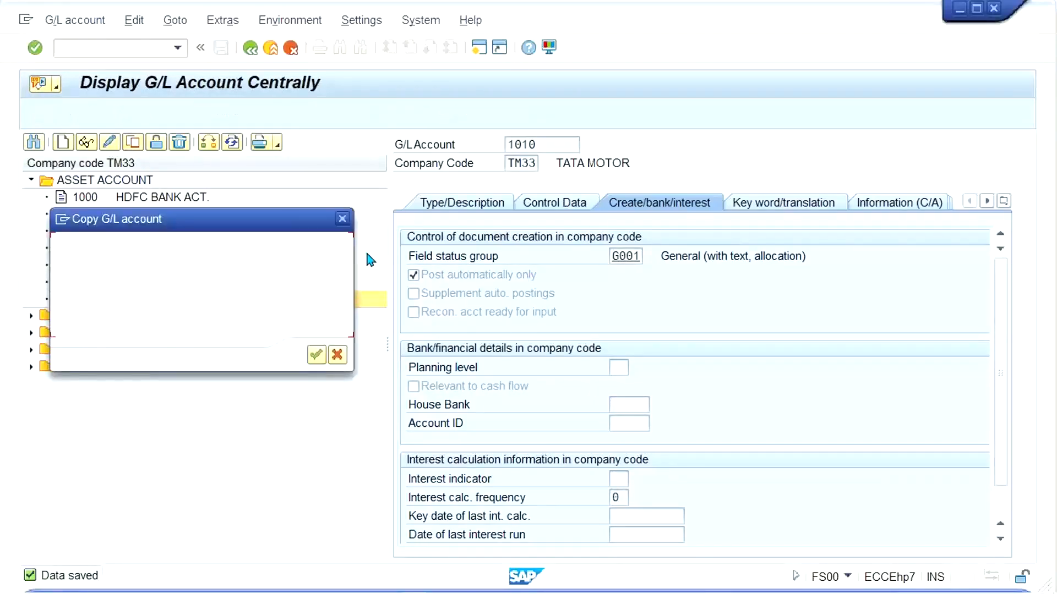
pyautogui.press('BackSpace')
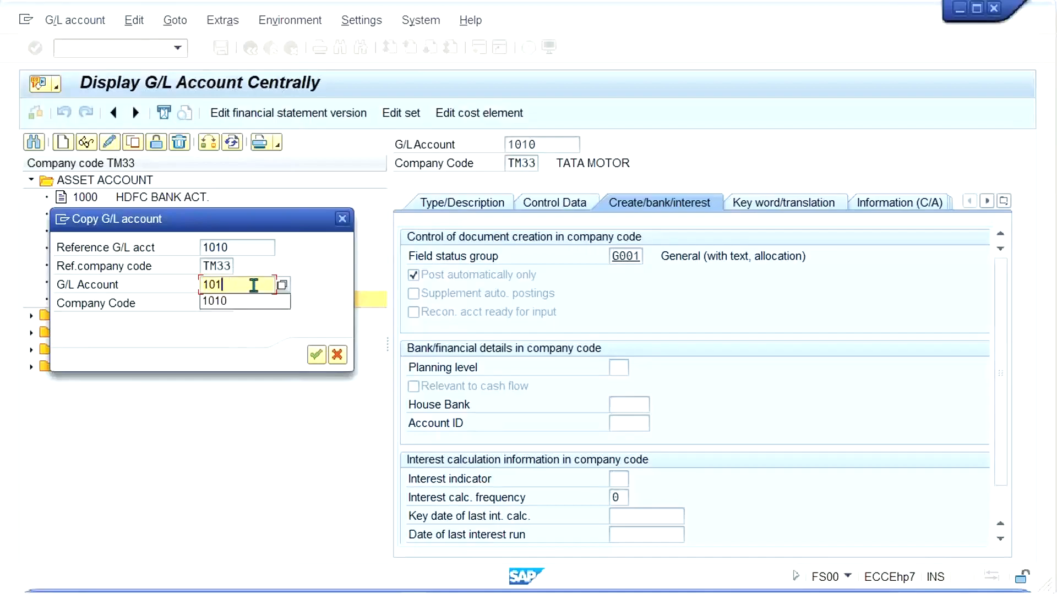
pyautogui.write('1')
pyautogui.press('Return')
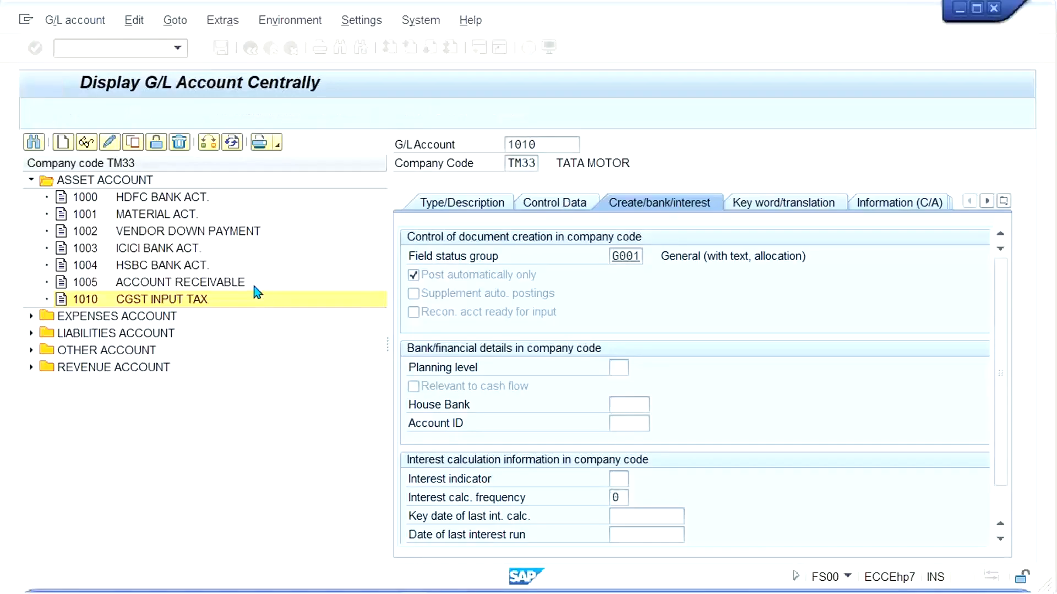
# Step: Set the short and long text of account 1011 to SGST INPUT TAX and save the account
pyautogui.click(457, 208)
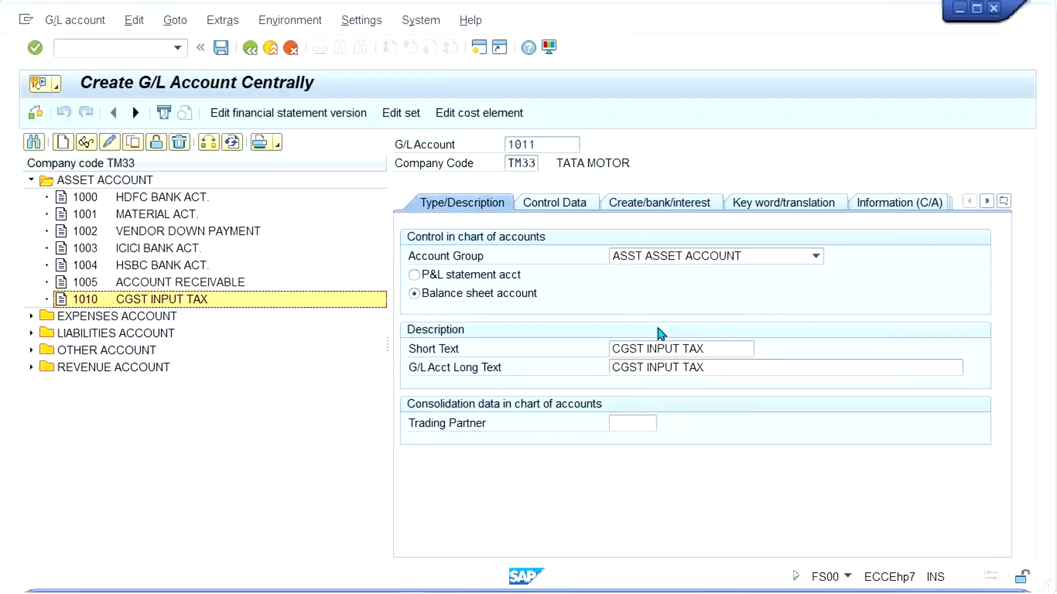
pyautogui.click(616, 349)
pyautogui.press('BackSpace')
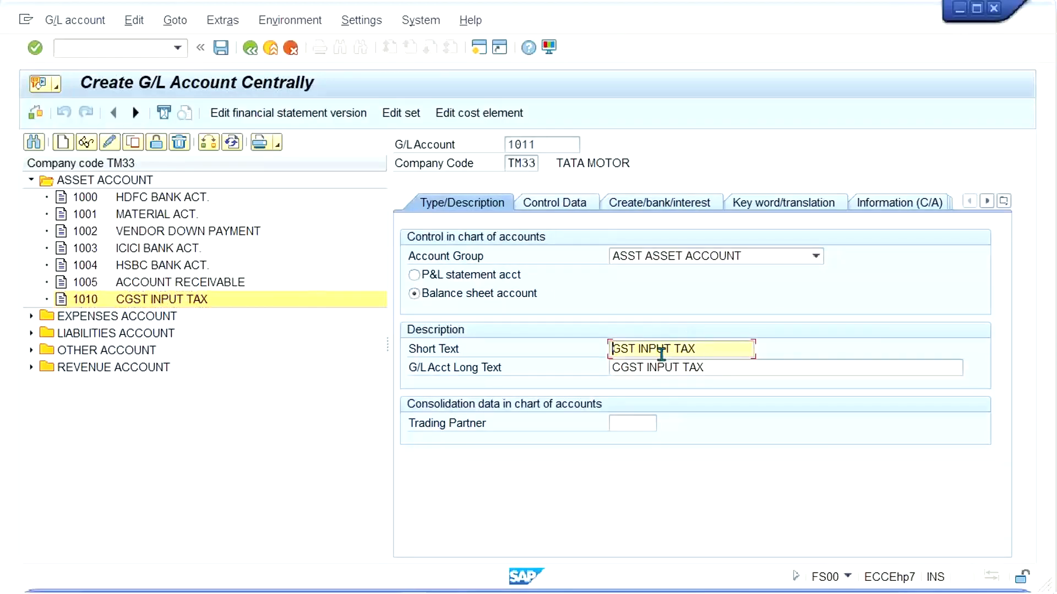
pyautogui.write('S')
pyautogui.press('Tab')
pyautogui.hotkey('ctrl', 'v')
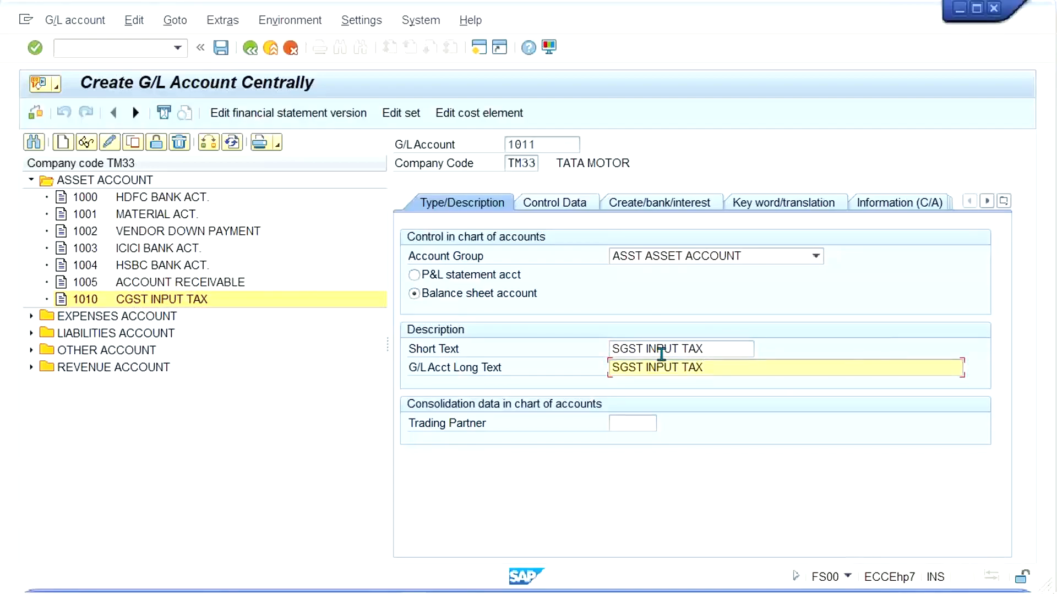
pyautogui.hotkey('ctrl', 's')
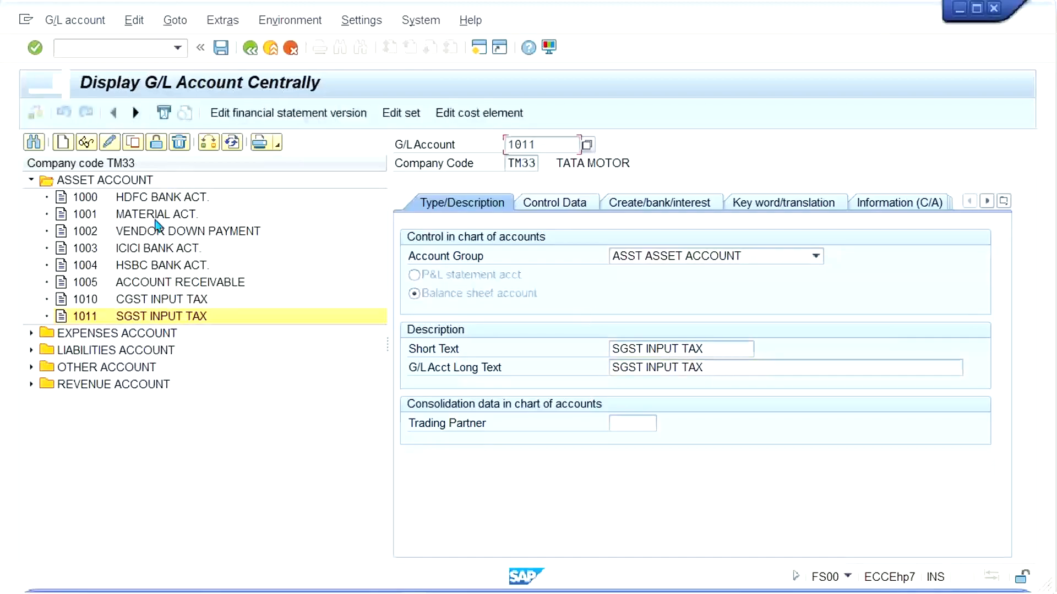
# Step: Copy the SGST INPUT TAX account 1011 to new G/L account 1012 in company code TM33
pyautogui.click(134, 144)
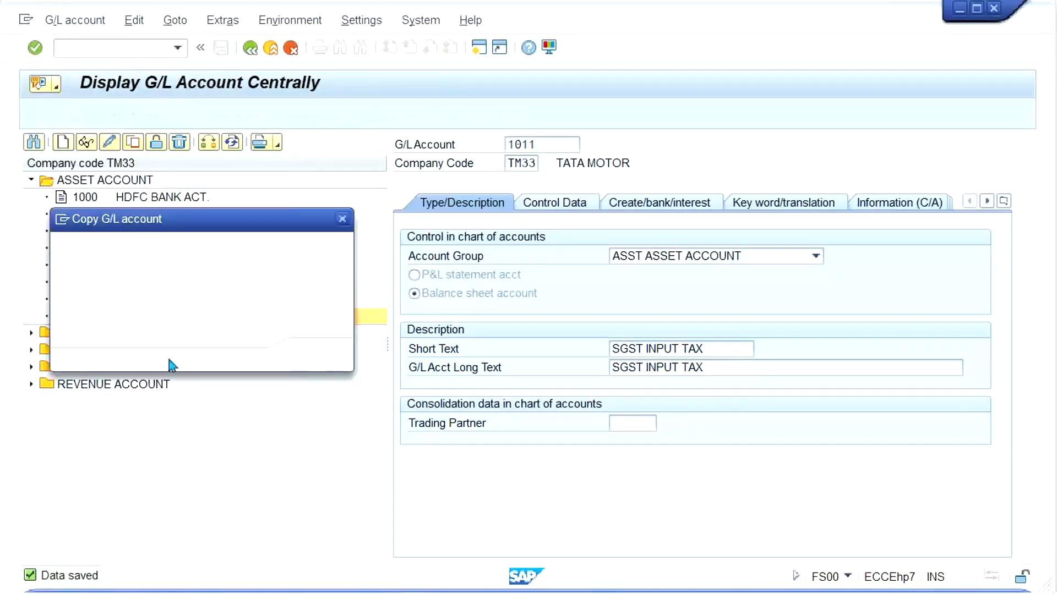
pyautogui.click(245, 285)
pyautogui.press('BackSpace')
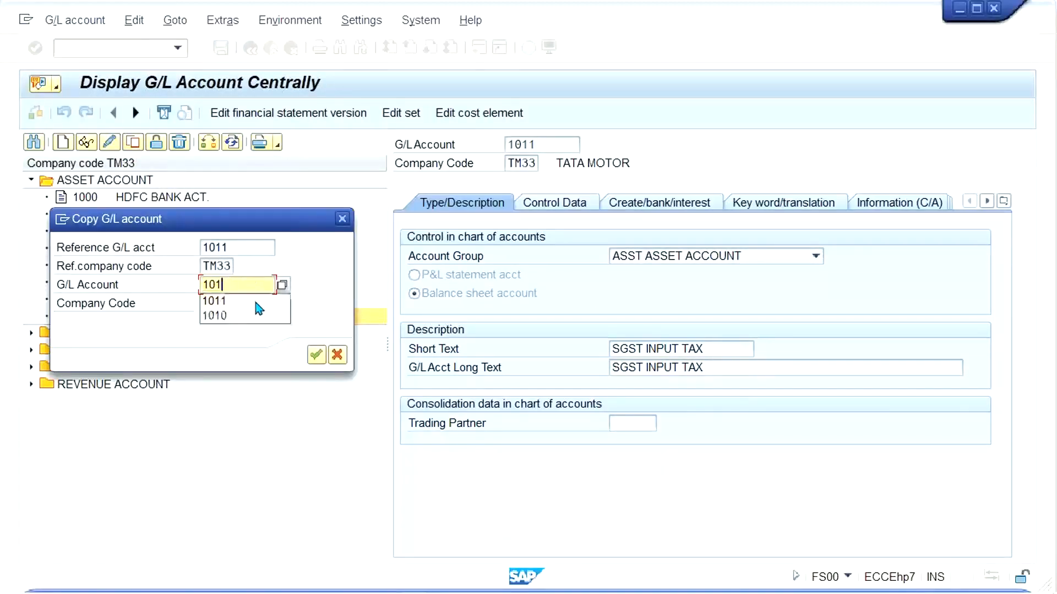
pyautogui.write('2')
pyautogui.press('Return')
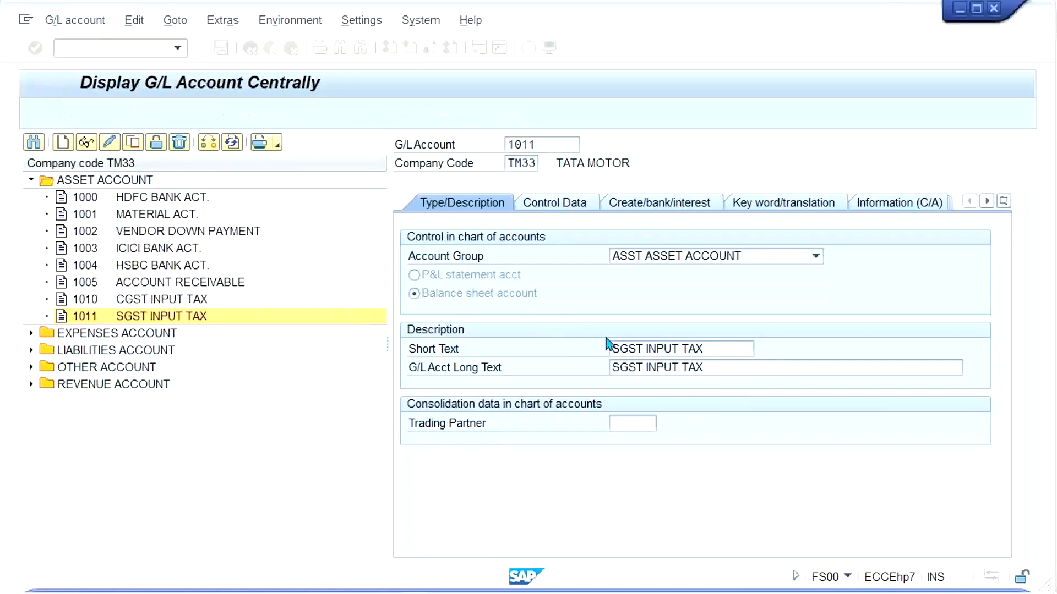
# Step: Set the short and long text of account 1012 to IGST INPUT TAX and save the account
pyautogui.click(619, 349)
pyautogui.press('BackSpace')
pyautogui.write('I')
pyautogui.press('End')
pyautogui.press('Tab')
pyautogui.press('Delete')
pyautogui.write('I')
pyautogui.hotkey('ctrl', 's')
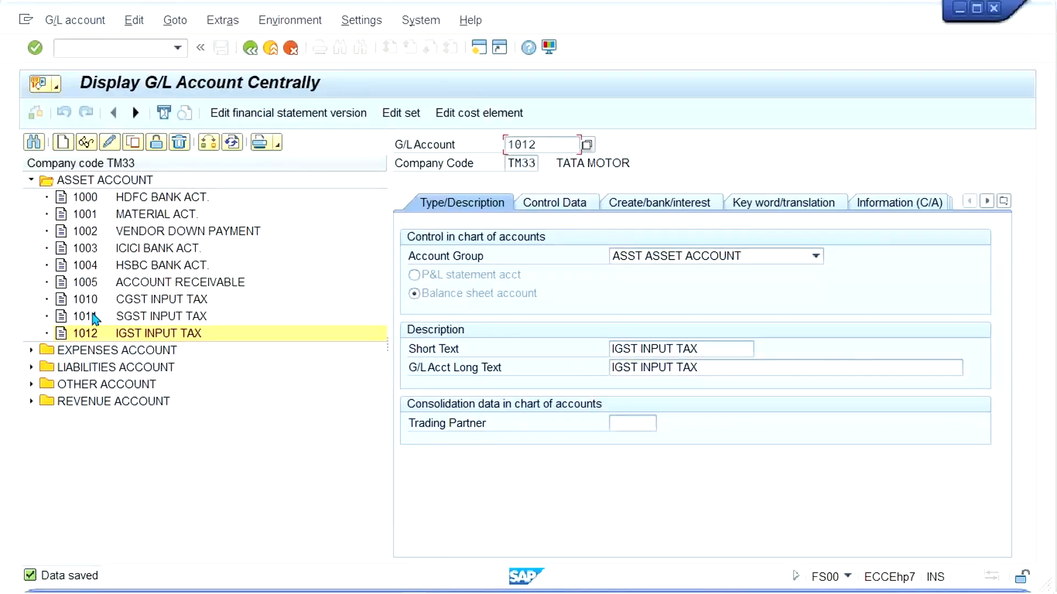
# Step: Switch to Excel and enter 1010, 1011 and 1012 as the input tax GL ACT values for ICG, ISG and IIG
pyautogui.moveTo(421, 587)
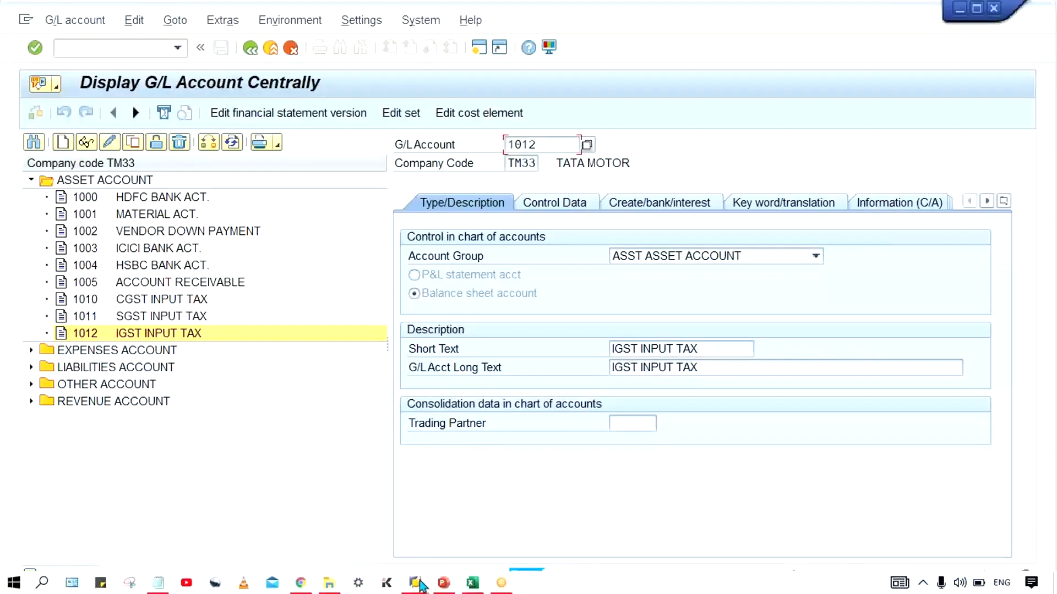
pyautogui.click(484, 587)
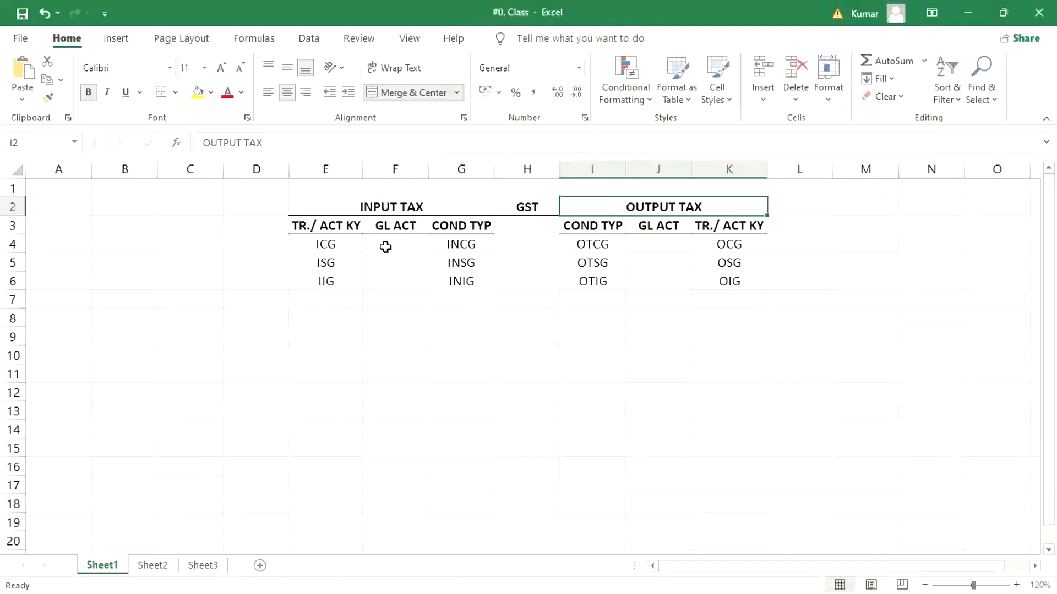
pyautogui.write('1010')
pyautogui.press('Return')
pyautogui.write('10')
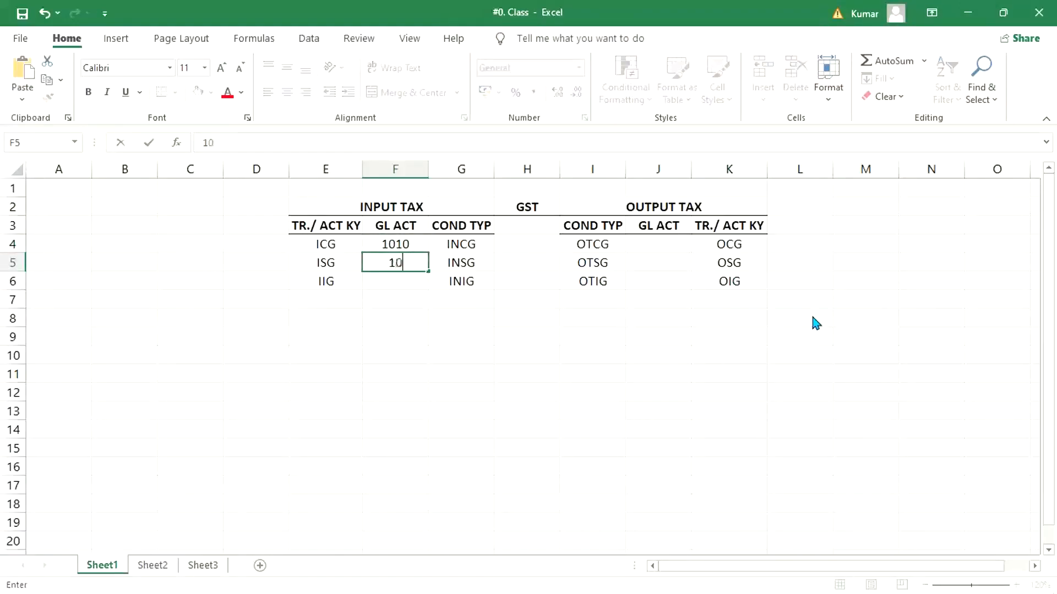
pyautogui.write('11')
pyautogui.press('Return')
pyautogui.write('1012')
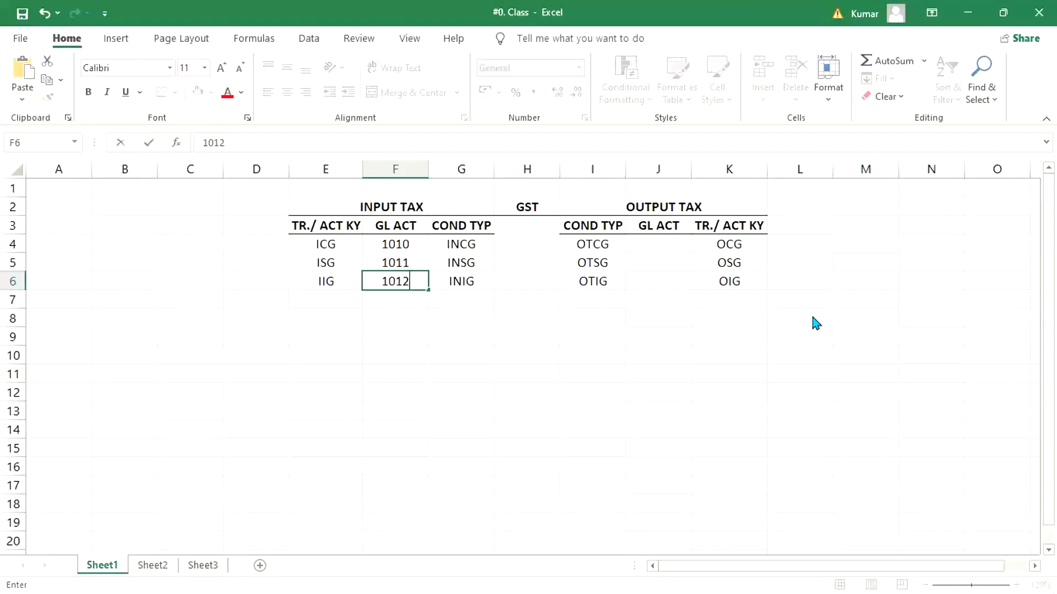
pyautogui.press('Return')
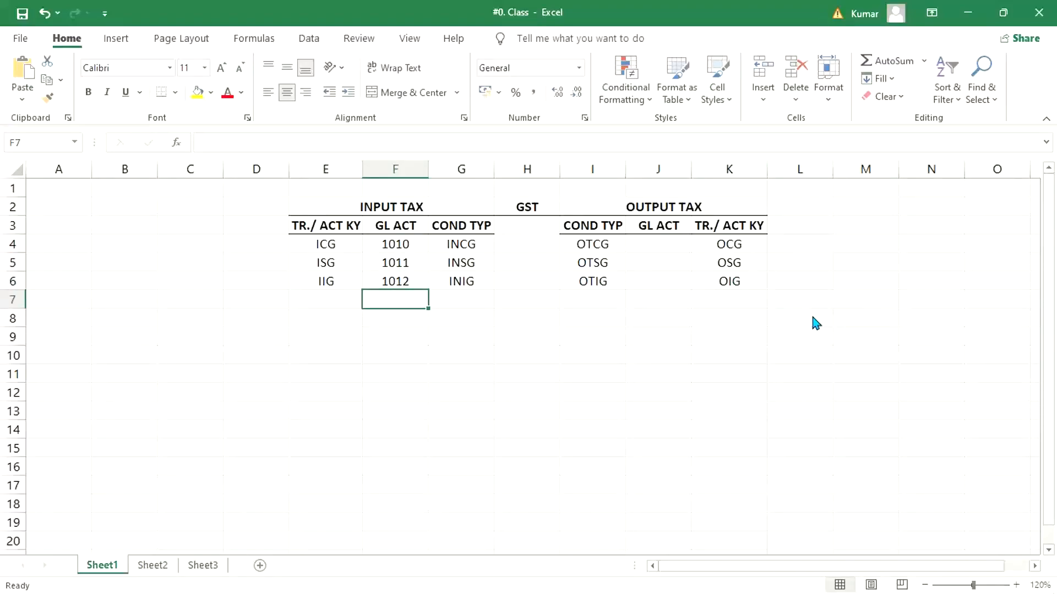
# Step: Enter 2010, 2011 and 2012 as the output tax GL ACT values for OTCG, OTSG and OTIG
pyautogui.click(532, 405)
pyautogui.click(657, 245)
pyautogui.write('2')
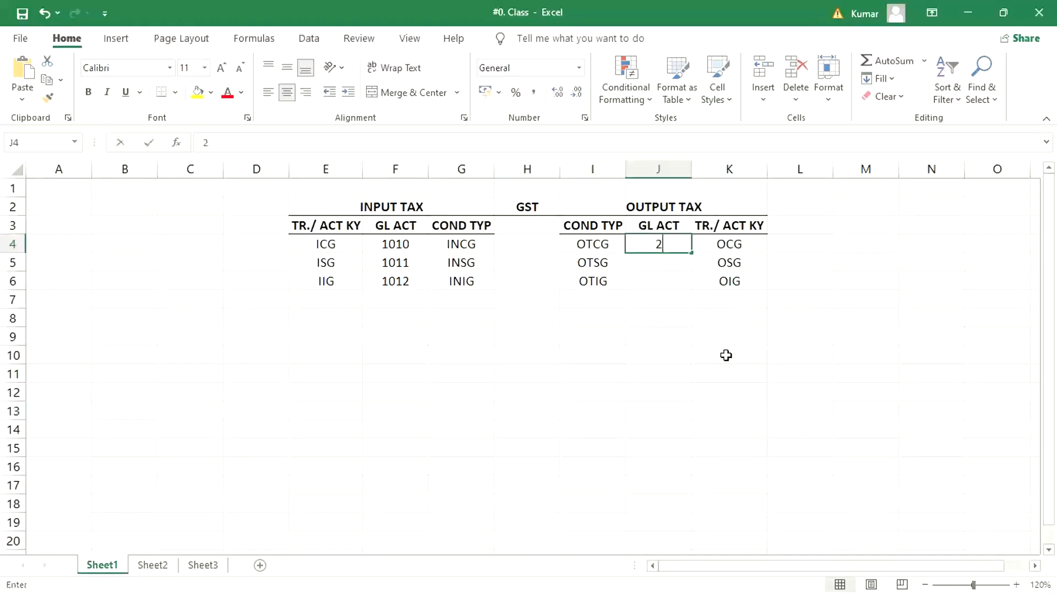
pyautogui.write('010')
pyautogui.press('Return')
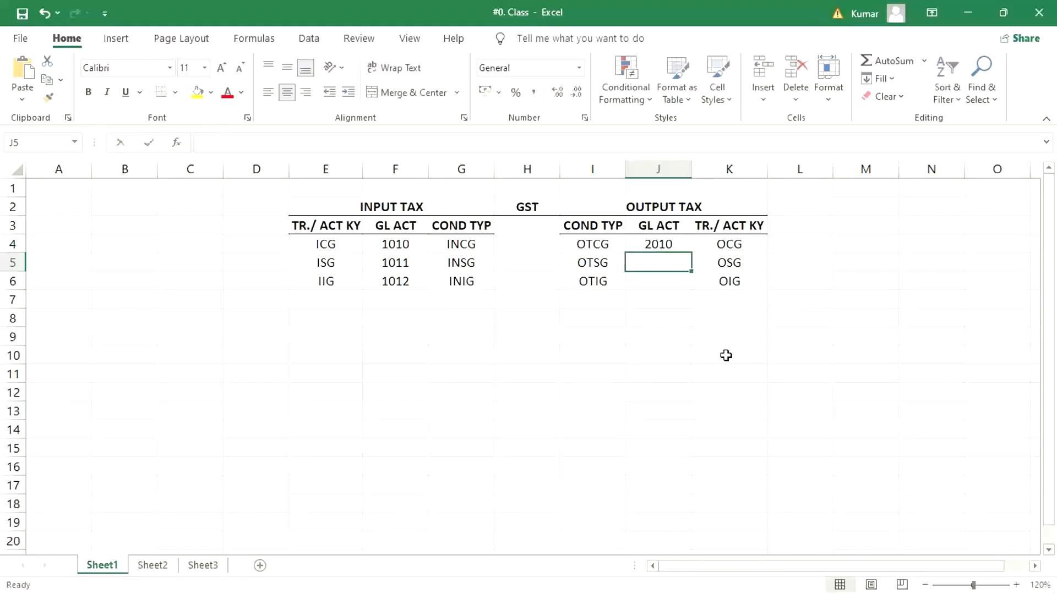
pyautogui.write('2011')
pyautogui.press('Return')
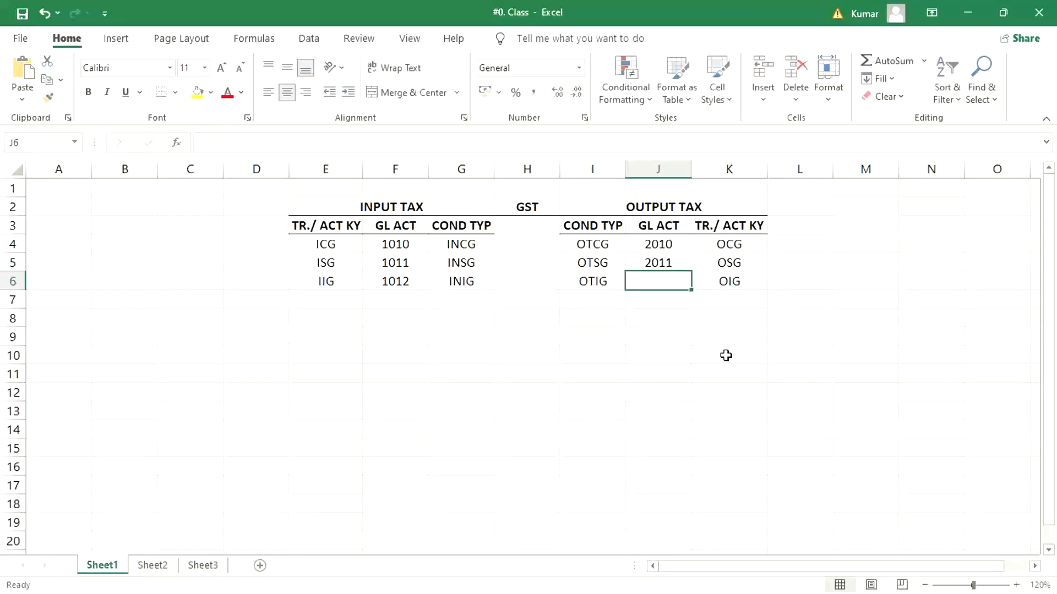
pyautogui.write('2012')
pyautogui.press('Return')
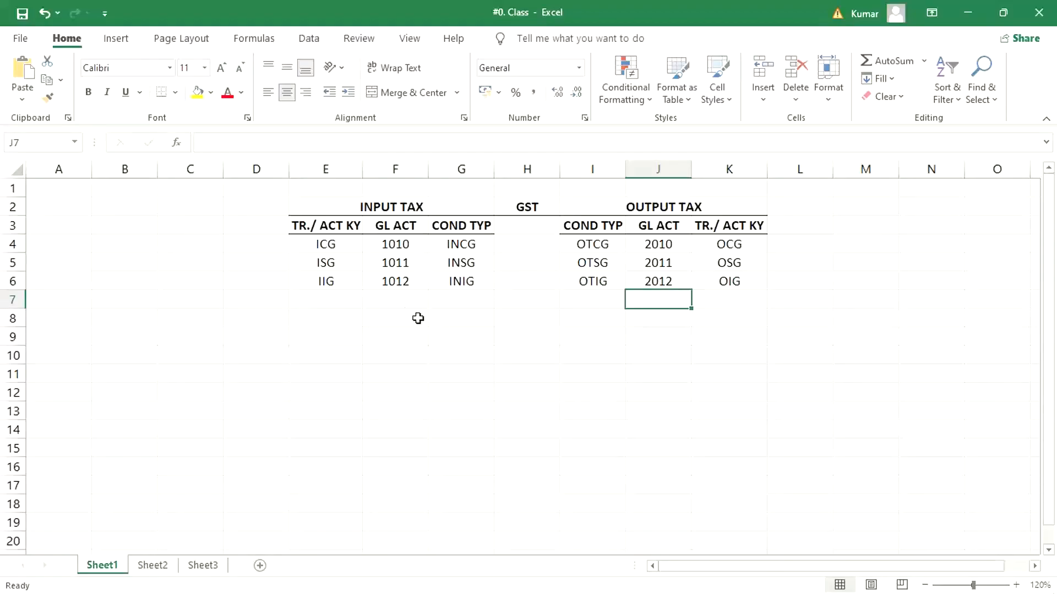
# Step: Switch back to SAP and show the existing accounts under LIABILITIES ACCOUNT
pyautogui.moveTo(446, 593)
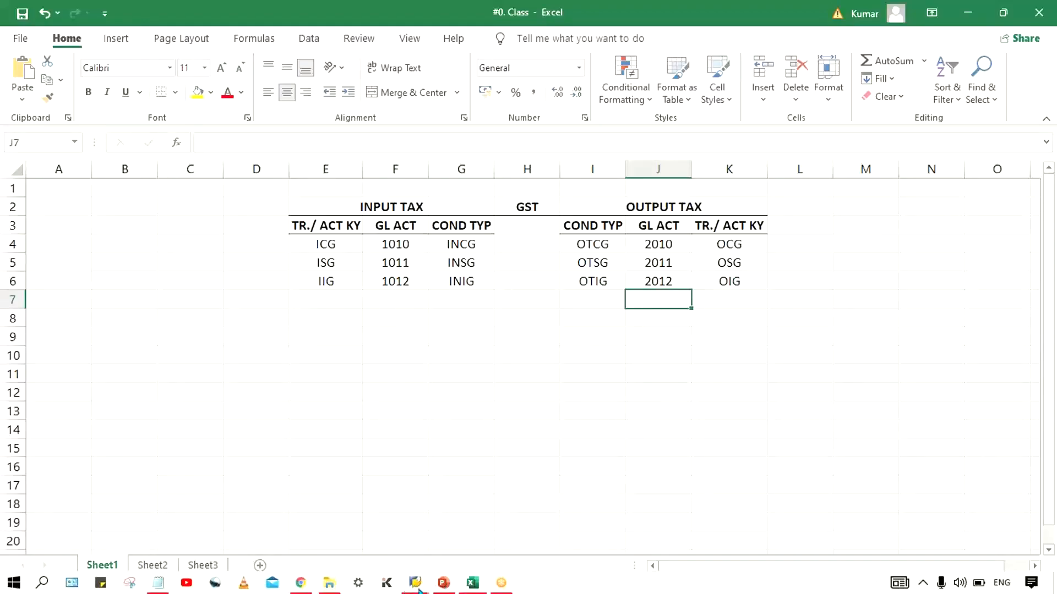
pyautogui.click(533, 537)
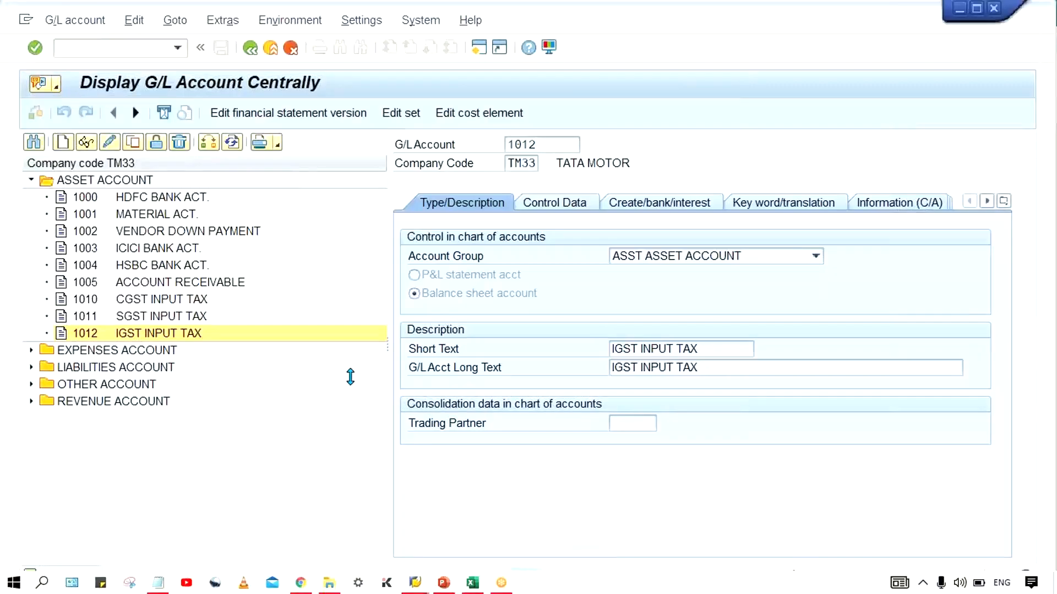
pyautogui.click(113, 371)
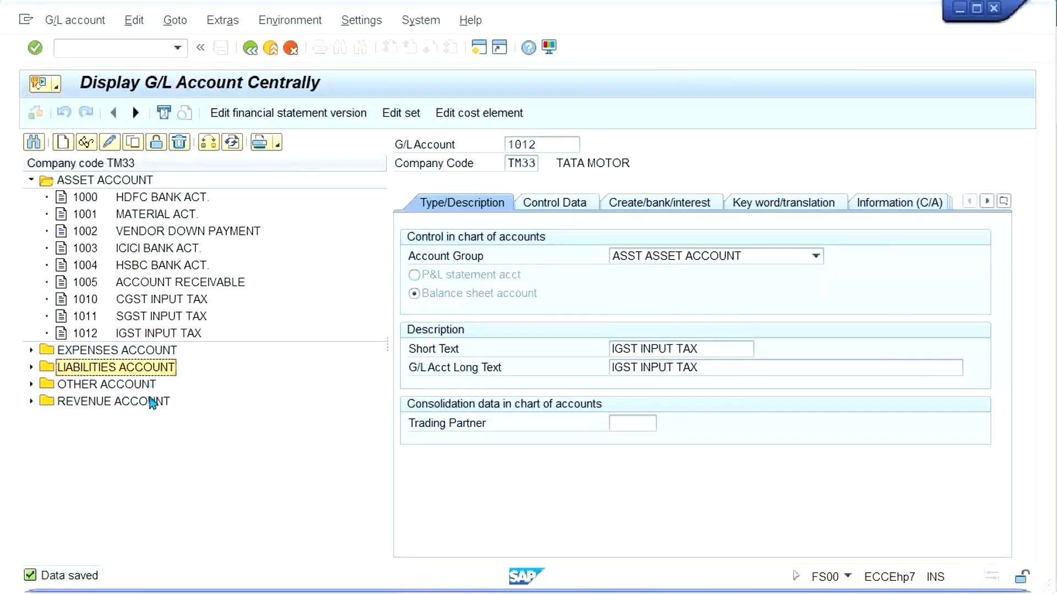
pyautogui.click(215, 404)
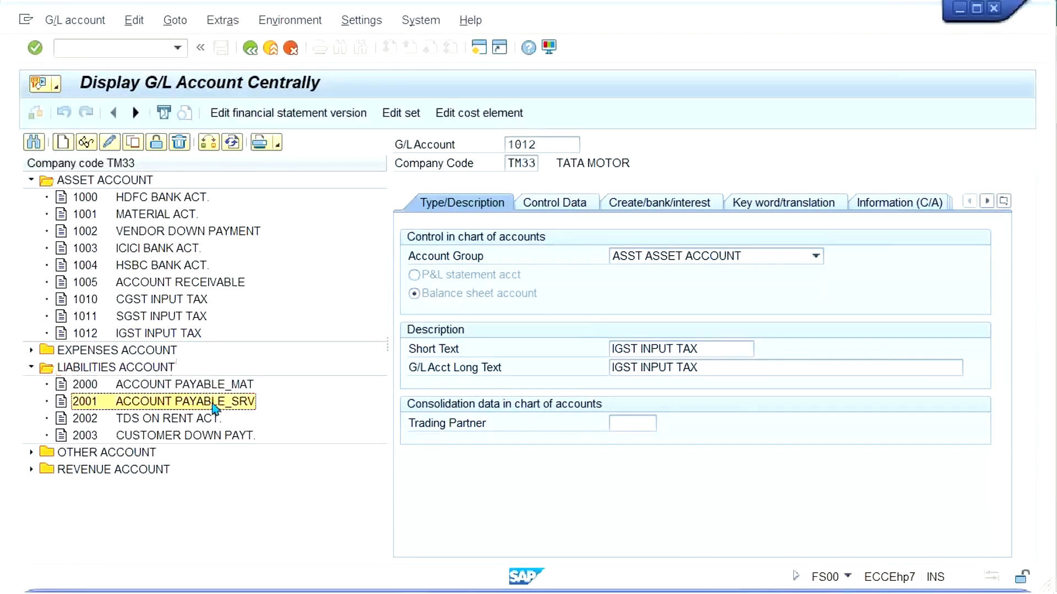
# Step: Copy the CGST INPUT TAX account 1010 to new G/L account 2010 in company code TM33
pyautogui.click(157, 301)
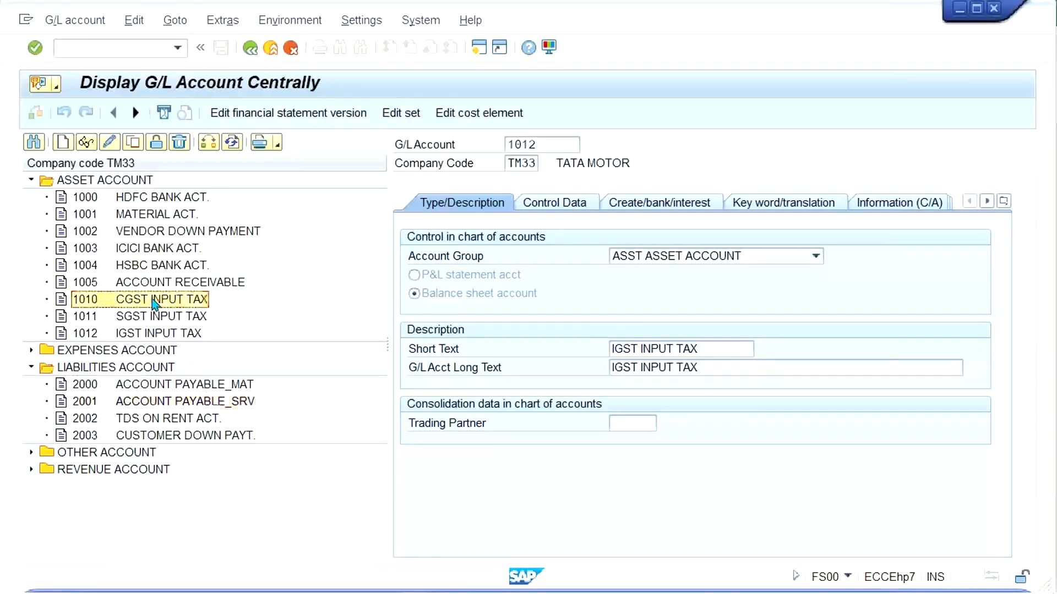
pyautogui.click(132, 142)
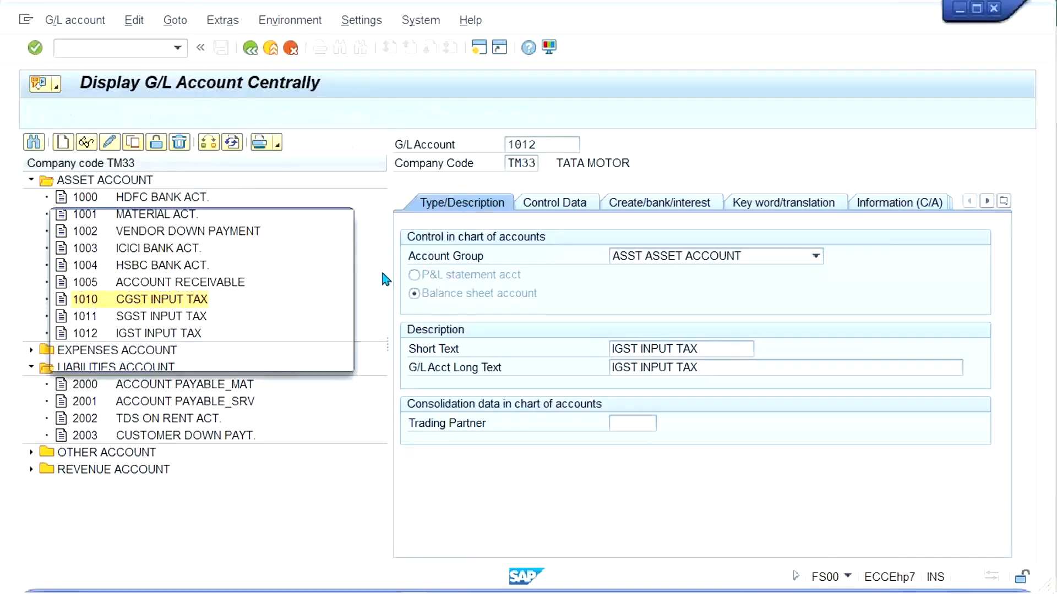
pyautogui.click(247, 288)
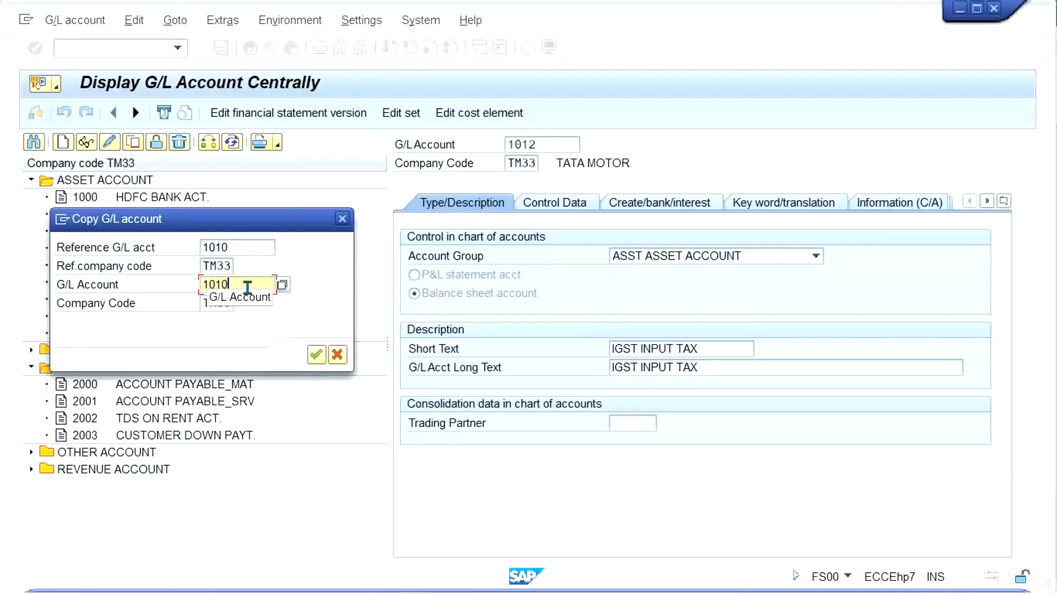
pyautogui.press('Left')
pyautogui.press('Delete')
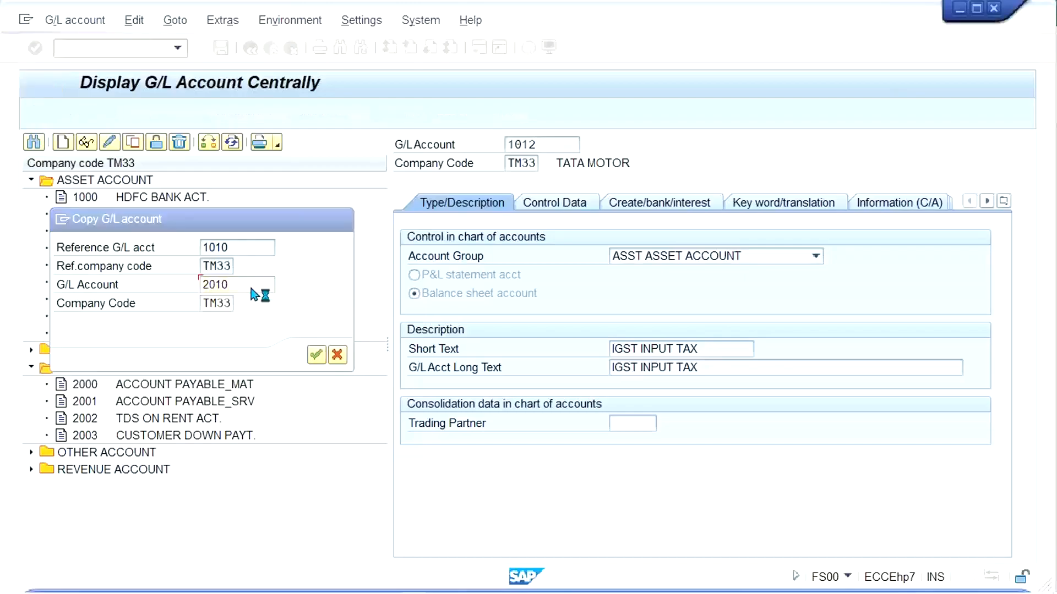
pyautogui.press('Return')
# Step: Assign account 2010 to account group LIAB LIABILITIES ACCOUNT and save it with short and long text CGST OUTPUT TAX
pyautogui.click(629, 263)
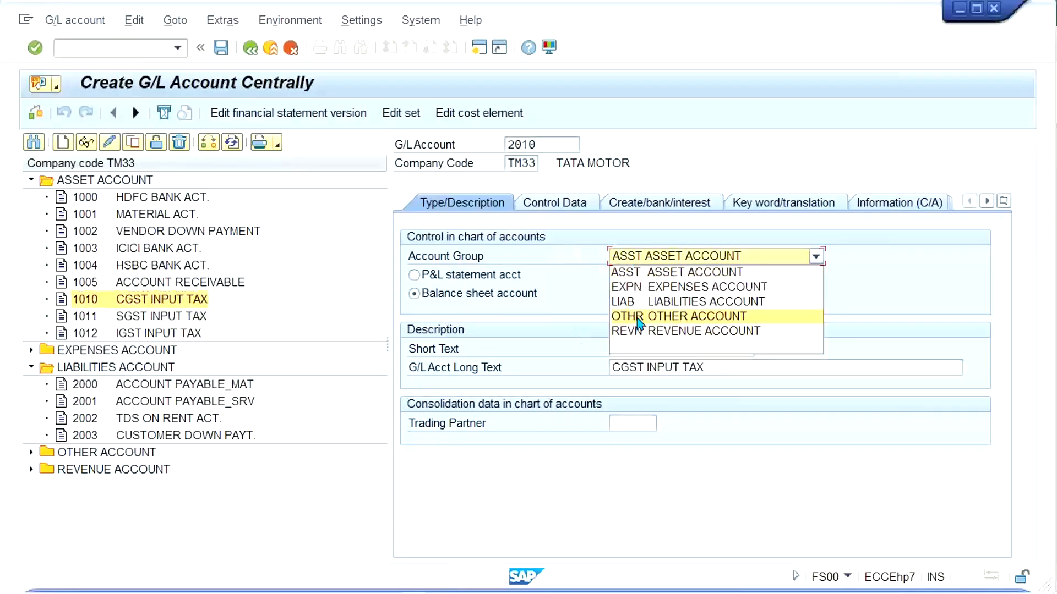
pyautogui.click(627, 302)
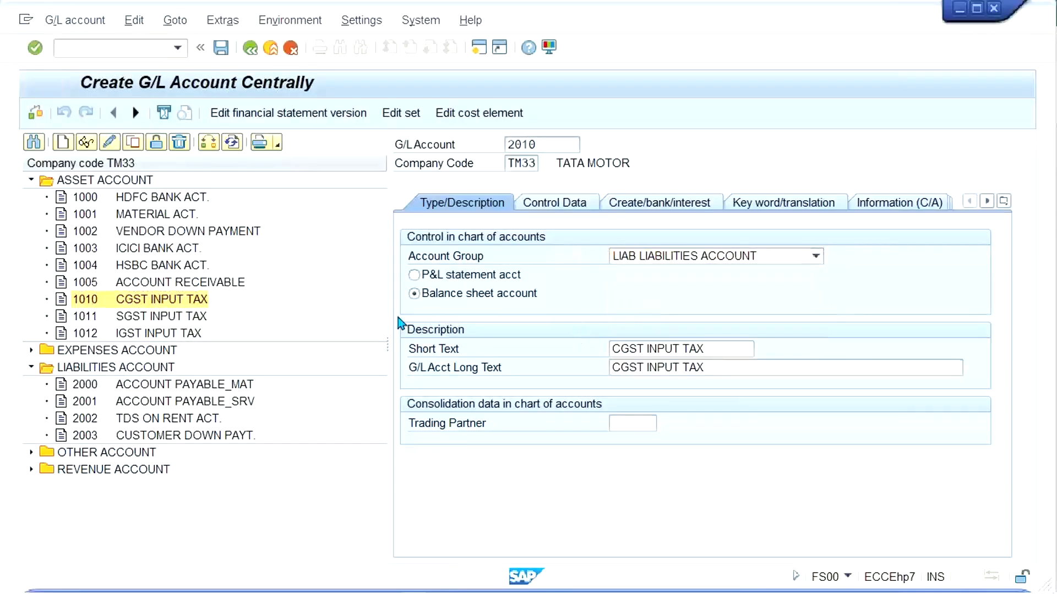
pyautogui.click(665, 349)
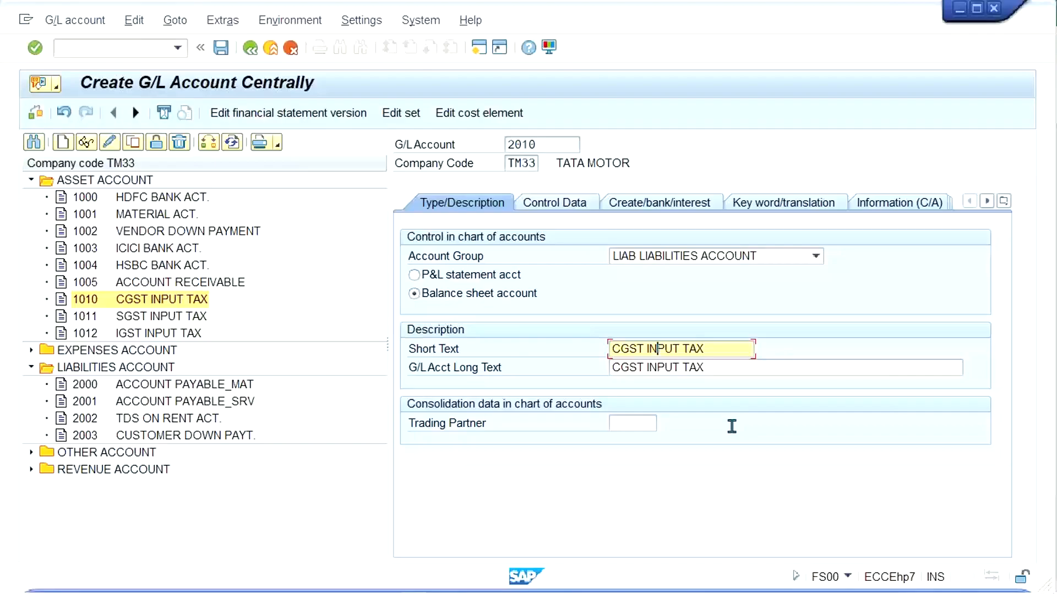
pyautogui.press('BackSpace')
pyautogui.press('BackSpace')
pyautogui.write('OUT')
pyautogui.hotkey('ctrl', 'a')
pyautogui.hotkey('ctrl', 'c')
pyautogui.press('Tab')
pyautogui.hotkey('ctrl', 'v')
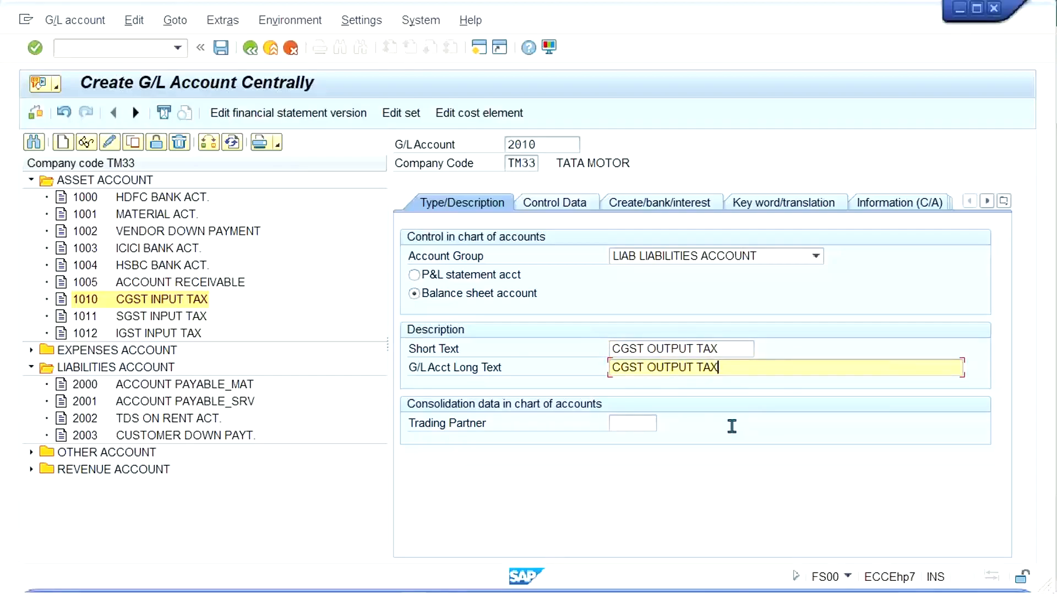
pyautogui.press('Return')
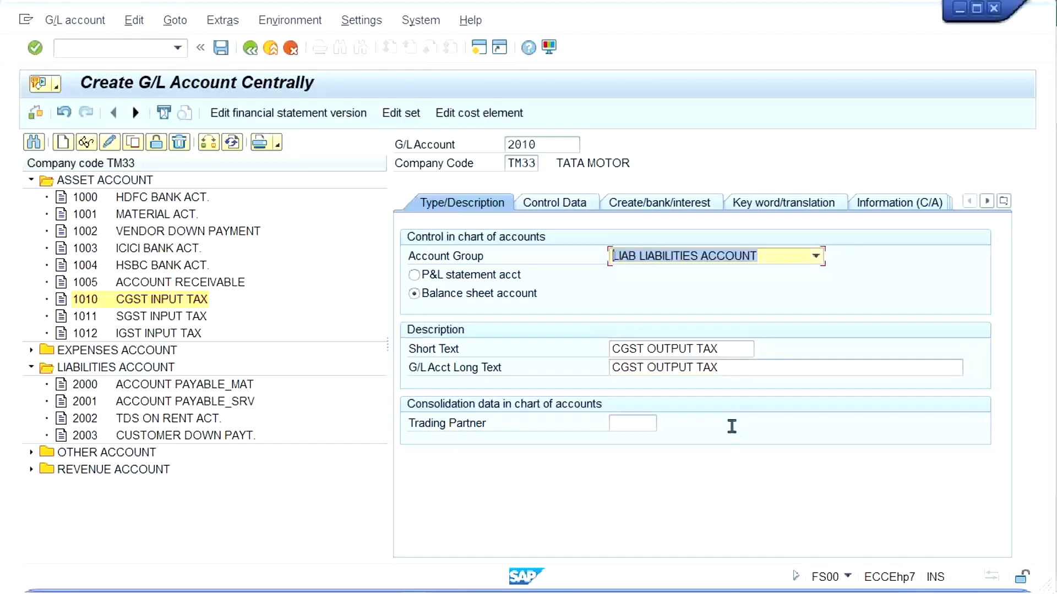
pyautogui.hotkey('ctrl', 's')
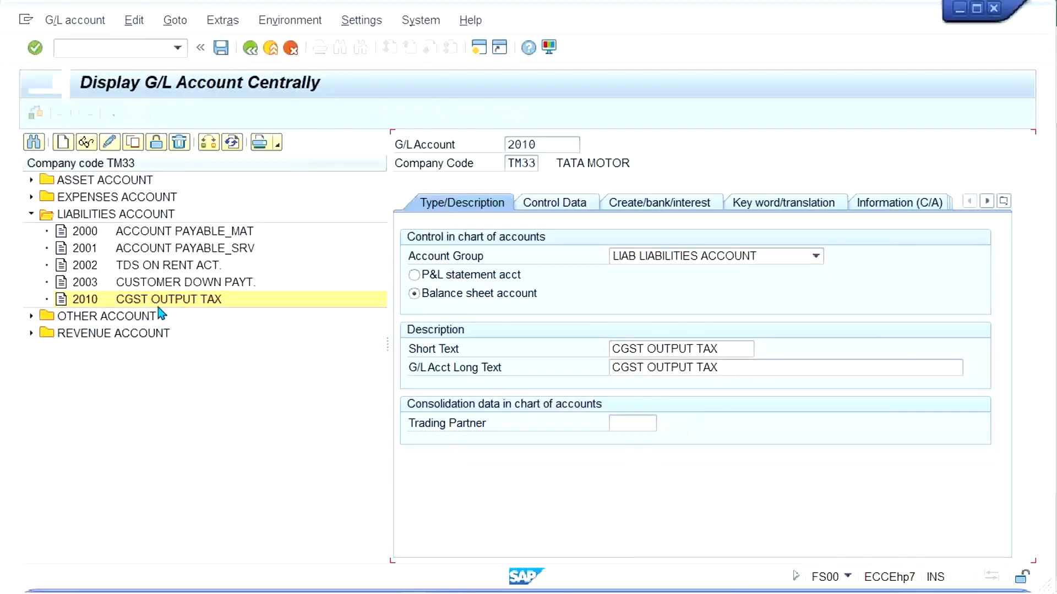
# Step: Copy the CGST OUTPUT TAX account 2010 to new G/L account 2011 in company code TM33
pyautogui.click(133, 142)
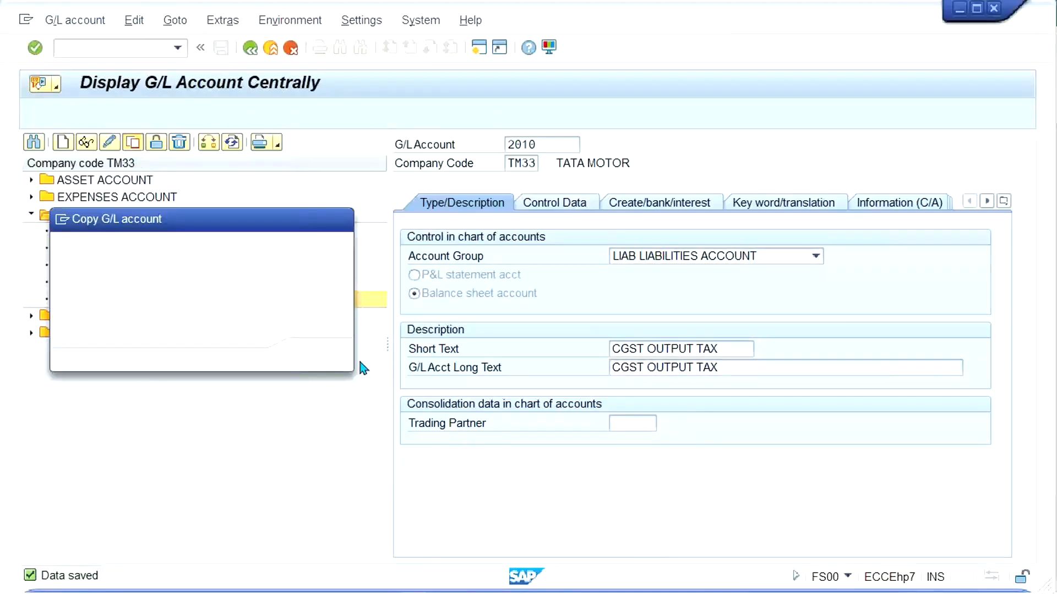
pyautogui.click(245, 286)
pyautogui.press('BackSpace')
pyautogui.write('11')
pyautogui.press('Return')
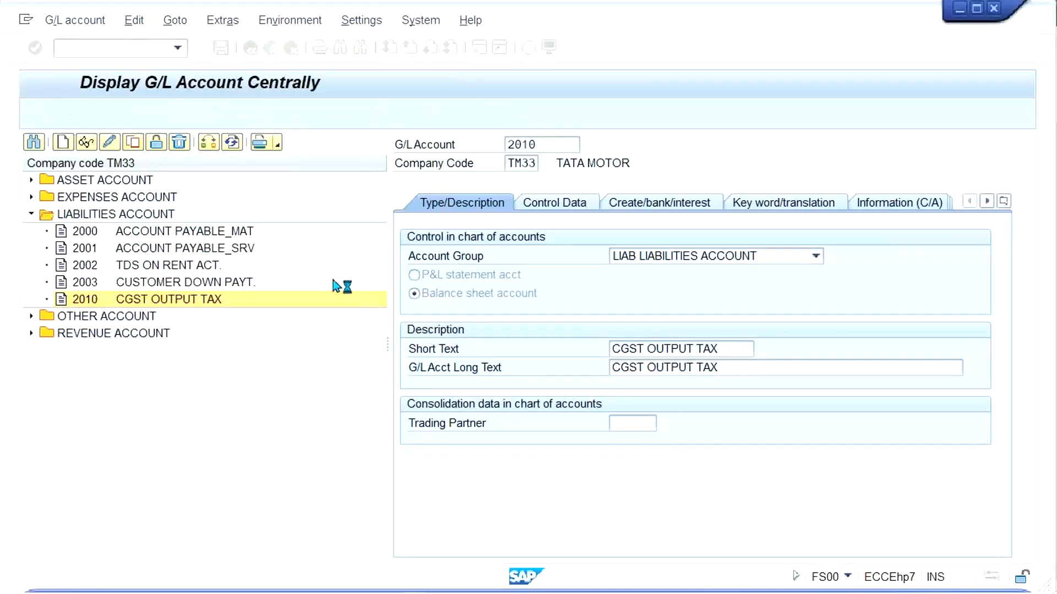
# Step: Set the short and long text of account 2011 to SGST OUTPUT TAX and save the account
pyautogui.click(624, 349)
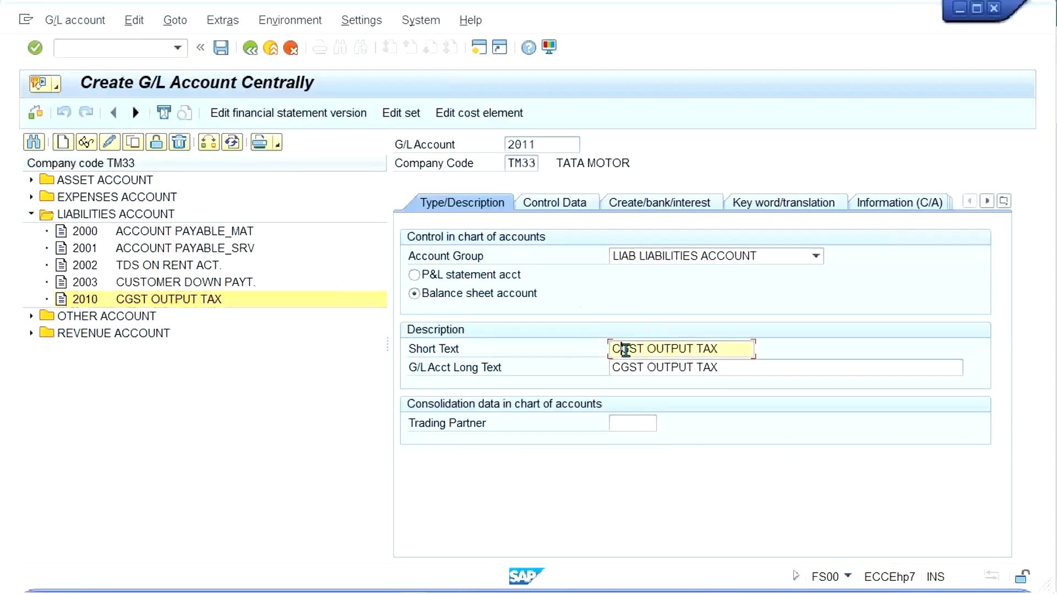
pyautogui.press('Delete')
pyautogui.write('S')
pyautogui.hotkey('ctrl', 'a')
pyautogui.hotkey('ctrl', 'c')
pyautogui.press('Tab')
pyautogui.hotkey('ctrl', 'v')
pyautogui.hotkey('ctrl', 's')
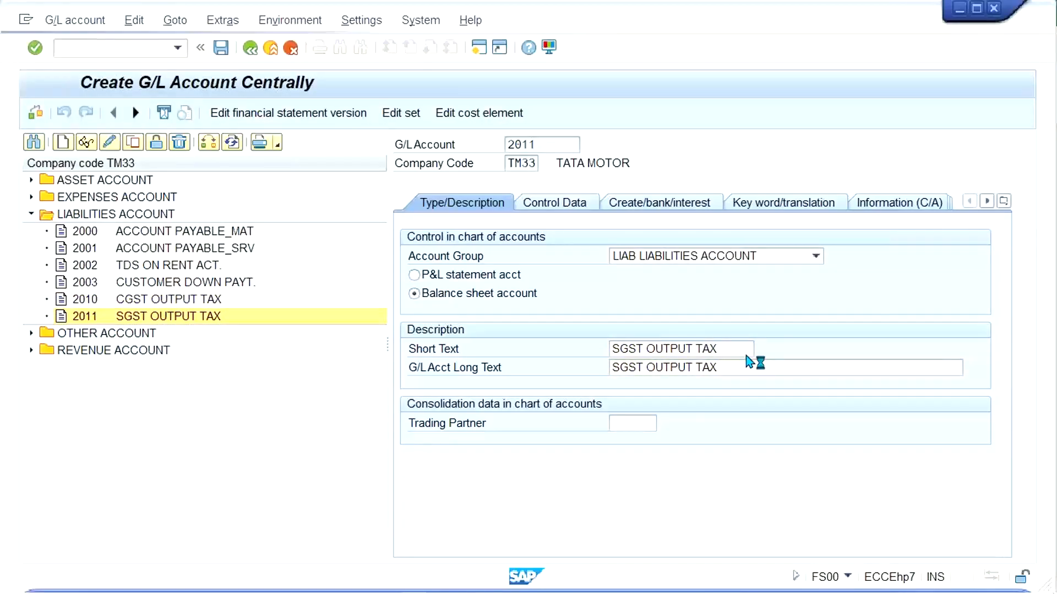
# Step: Copy the SGST OUTPUT TAX account 2011 to new G/L account 2012 in company code TM33
pyautogui.click(133, 142)
pyautogui.click(248, 284)
pyautogui.press('BackSpace')
pyautogui.write('2012')
pyautogui.press('Return')
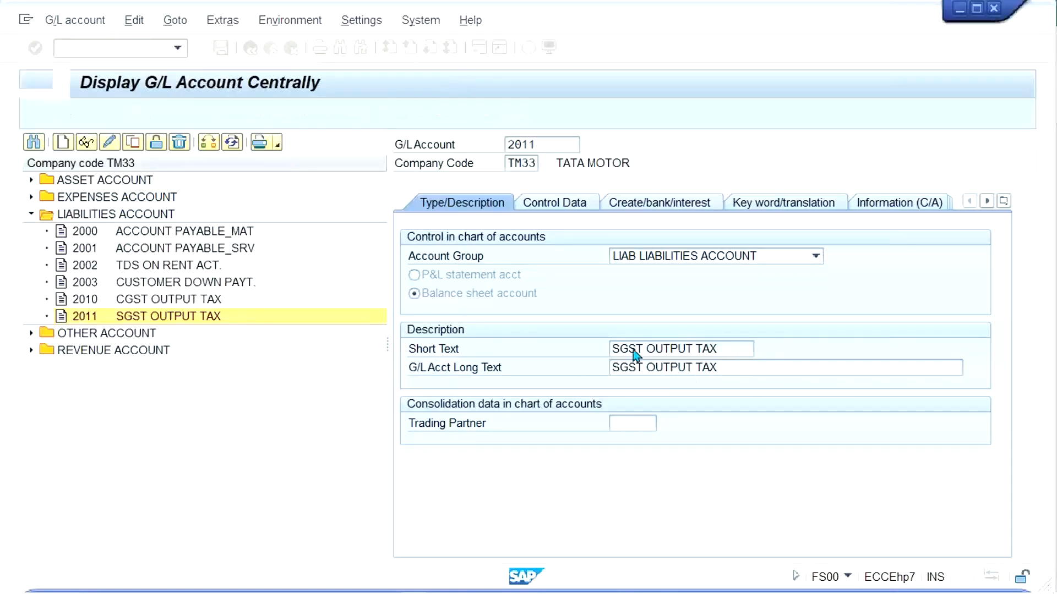
# Step: Set the short and long text of account 2012 to IGST OUTPUT TAX and save the account
pyautogui.click(619, 349)
pyautogui.press('BackSpace')
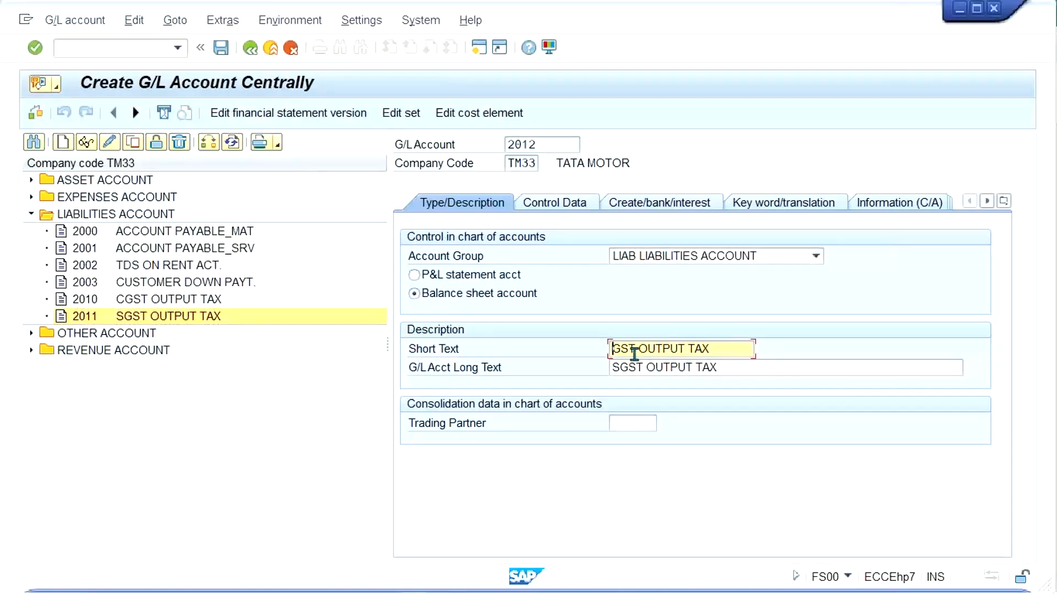
pyautogui.write('I')
pyautogui.press('Tab')
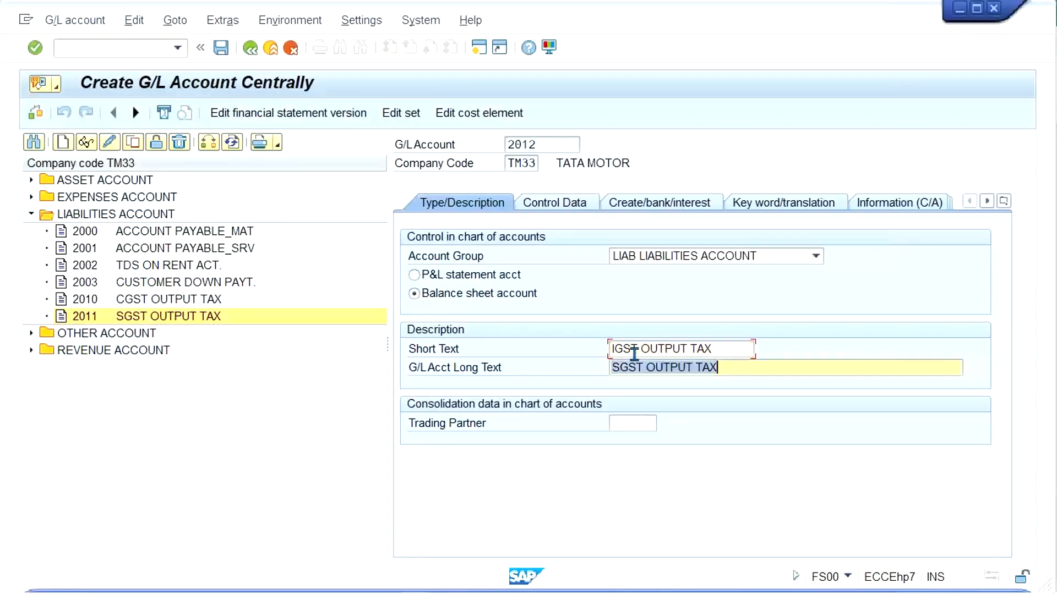
pyautogui.hotkey('ctrl', 'v')
pyautogui.hotkey('ctrl', 's')
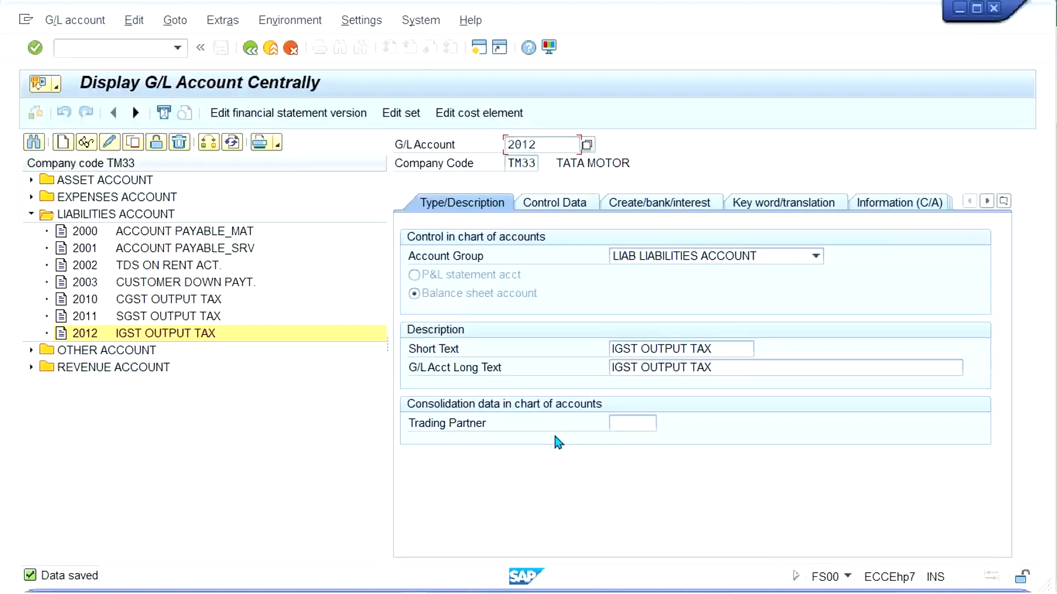
# Step: Switch to PowerPoint and look up the transaction code for assigning G/L accounts on the Tax on Sales Purchase slide
pyautogui.moveTo(512, 593)
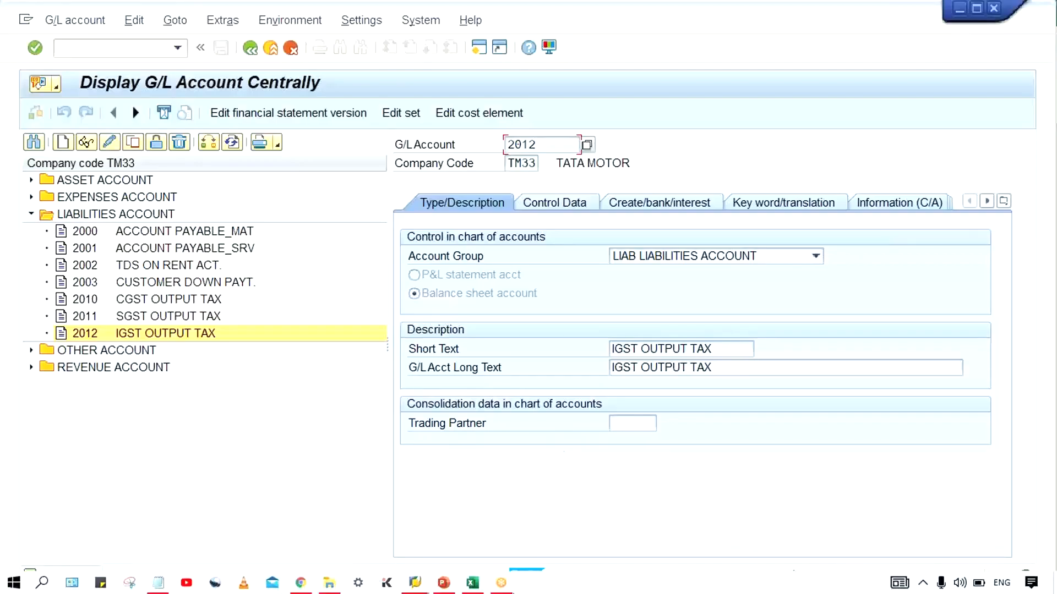
pyautogui.click(443, 583)
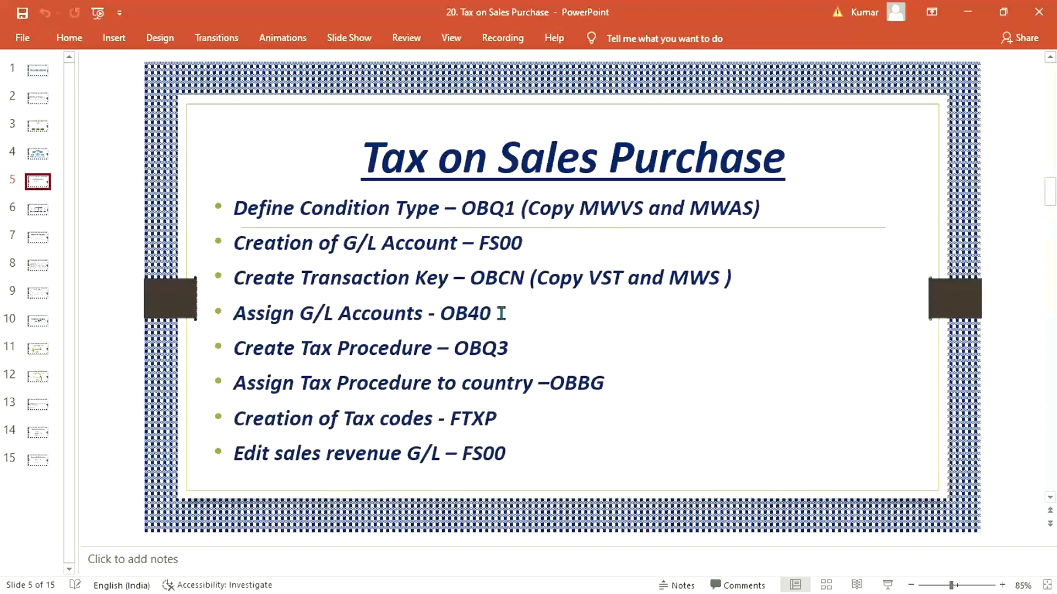
pyautogui.doubleClick(462, 313)
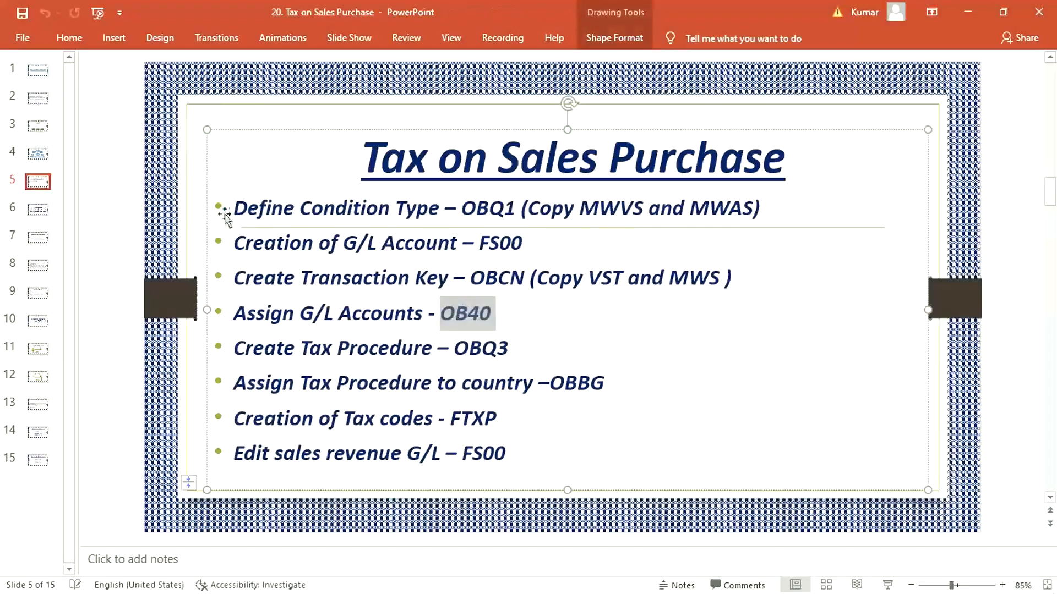
pyautogui.click(174, 222)
pyautogui.moveTo(271, 587)
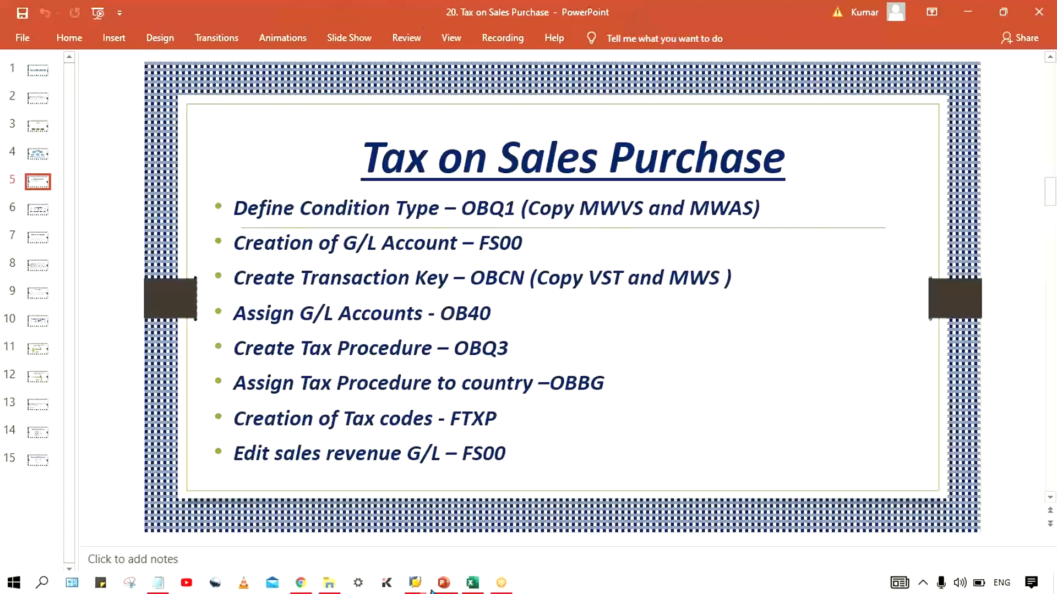
# Step: Switch back to SAP, leave the G/L account display and open transaction OB40
pyautogui.moveTo(418, 586)
pyautogui.click(519, 538)
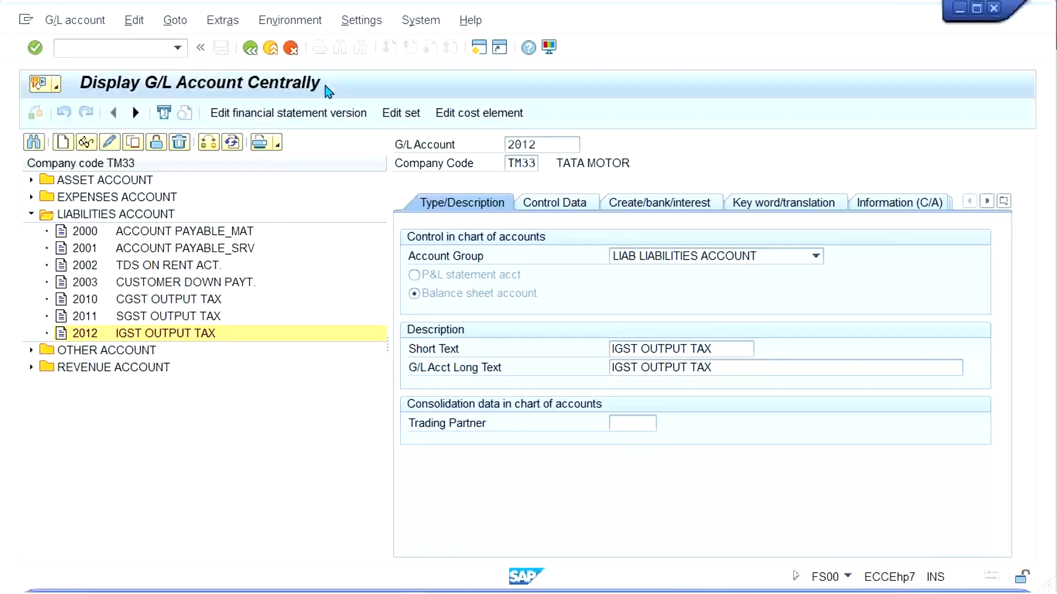
pyautogui.press('F3')
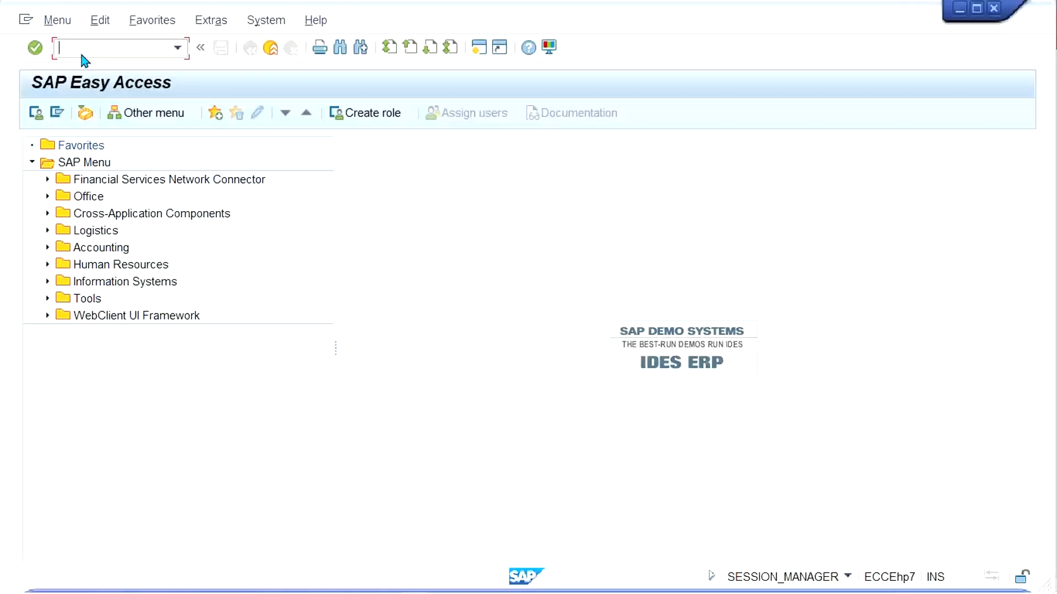
pyautogui.write('OB40')
pyautogui.press('Return')
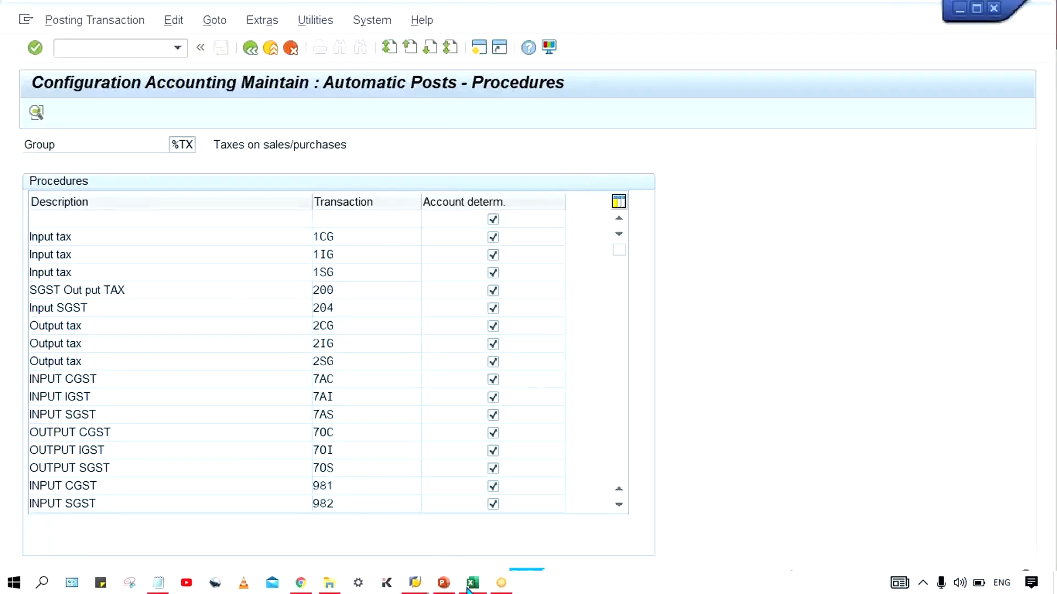
# Step: Check the planned keys in Excel and open the CGST Input tax procedure ICG for chart of accounts TM33
pyautogui.click(469, 589)
pyautogui.click(468, 590)
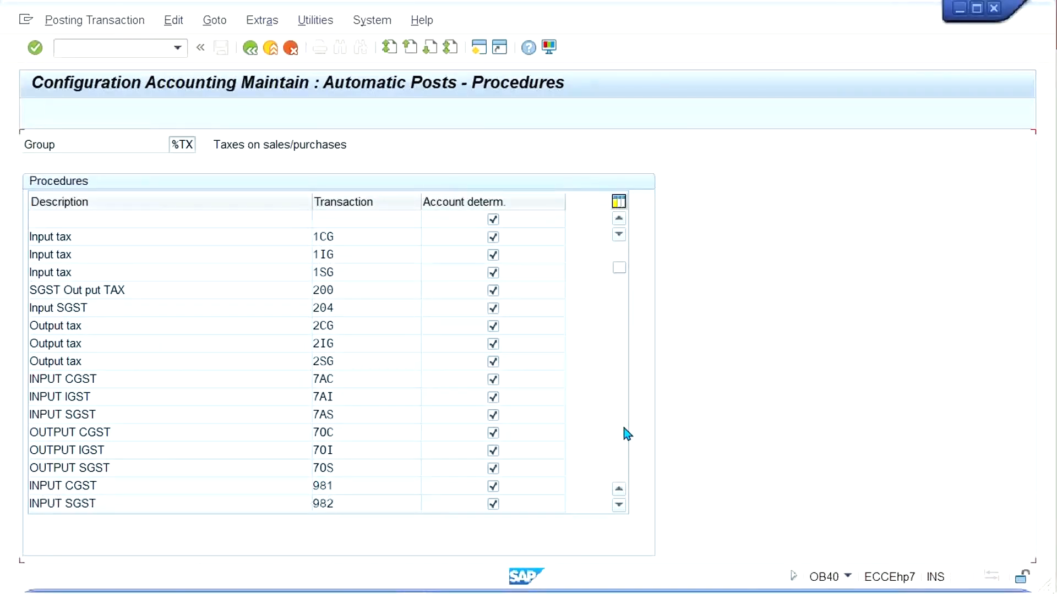
pyautogui.scroll(-5, 627, 434)
pyautogui.scroll(-5, 626, 434)
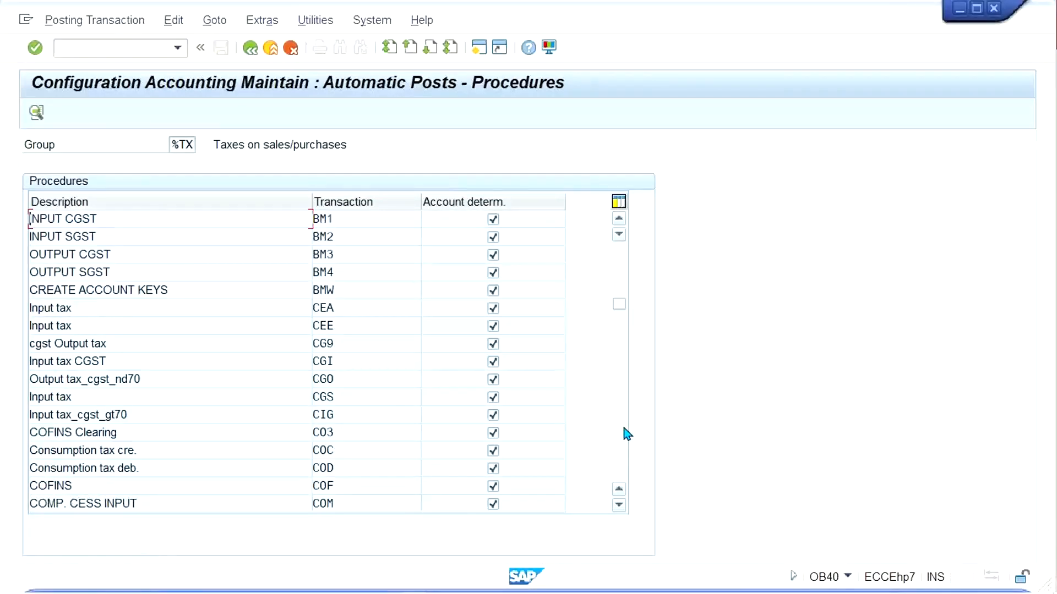
pyautogui.scroll(-5, 627, 434)
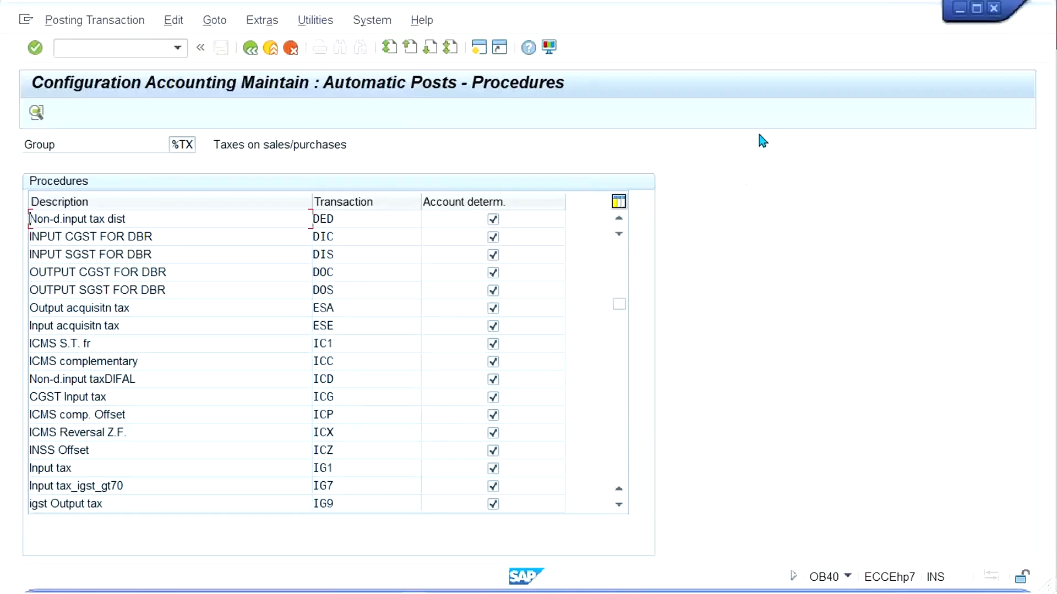
pyautogui.hotkey('alt', 'Tab')
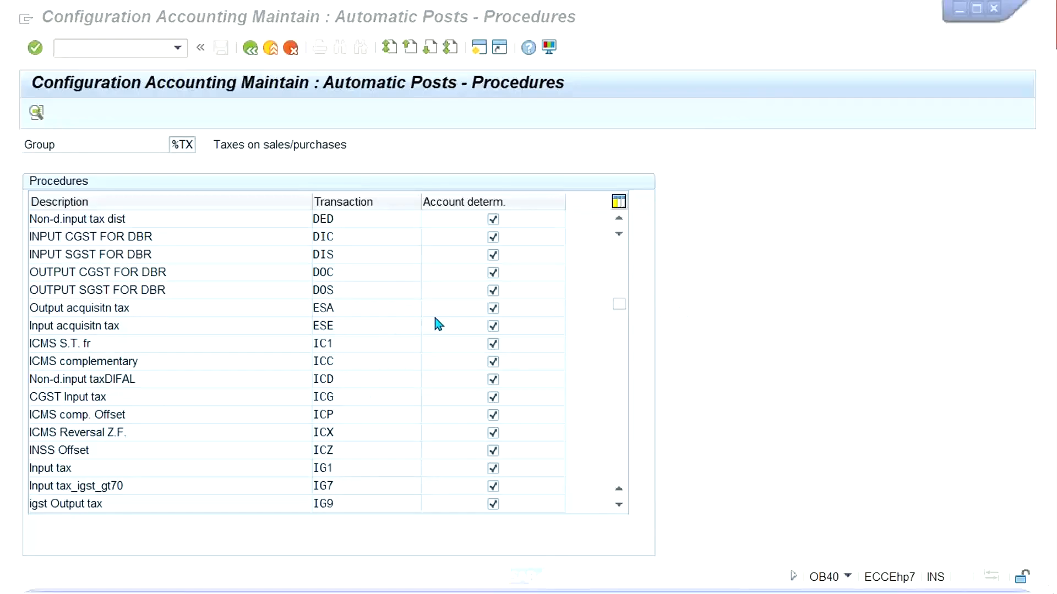
pyautogui.doubleClick(349, 401)
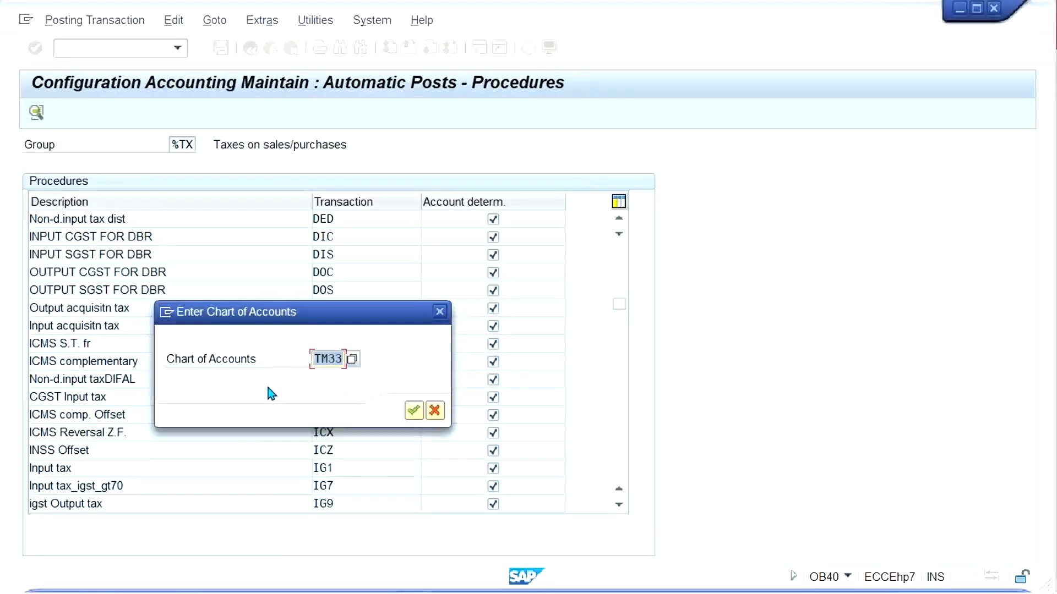
pyautogui.press('Return')
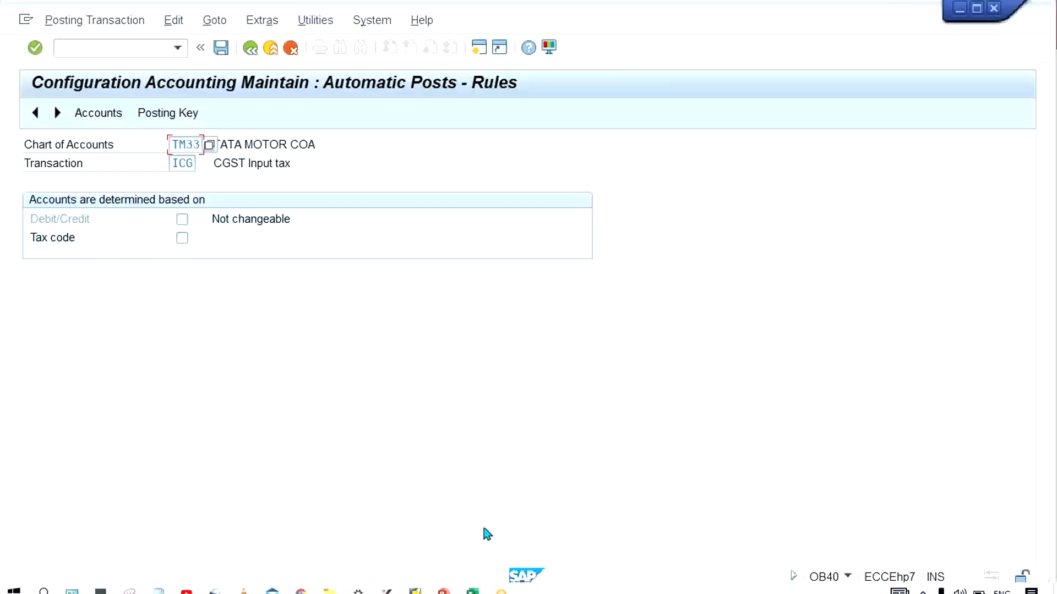
# Step: Switch to Excel and review the input tax row linking key ICG, account 1010 and condition type INCG
pyautogui.click(473, 589)
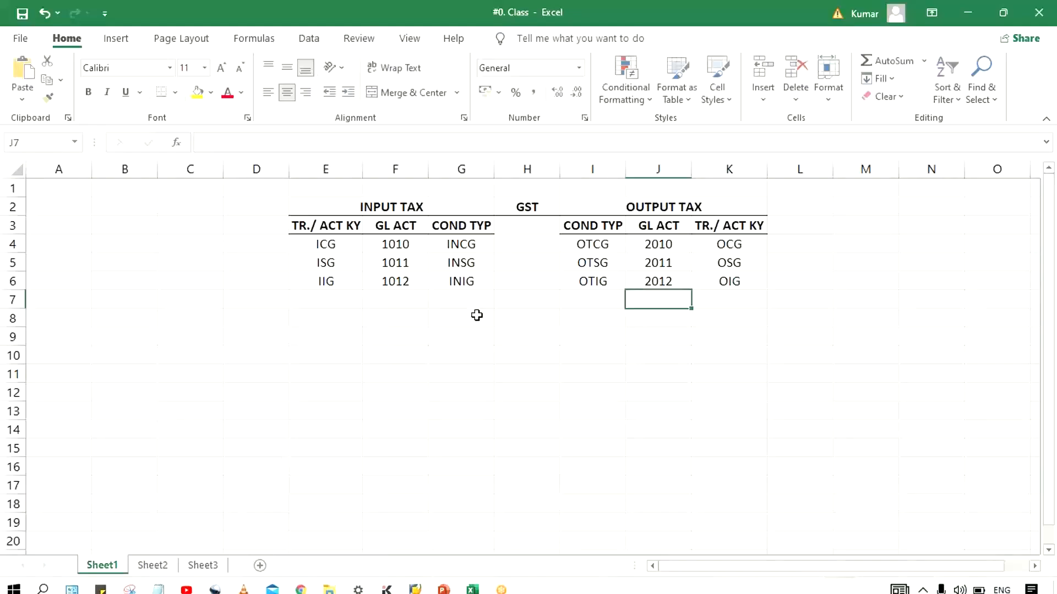
pyautogui.click(455, 243)
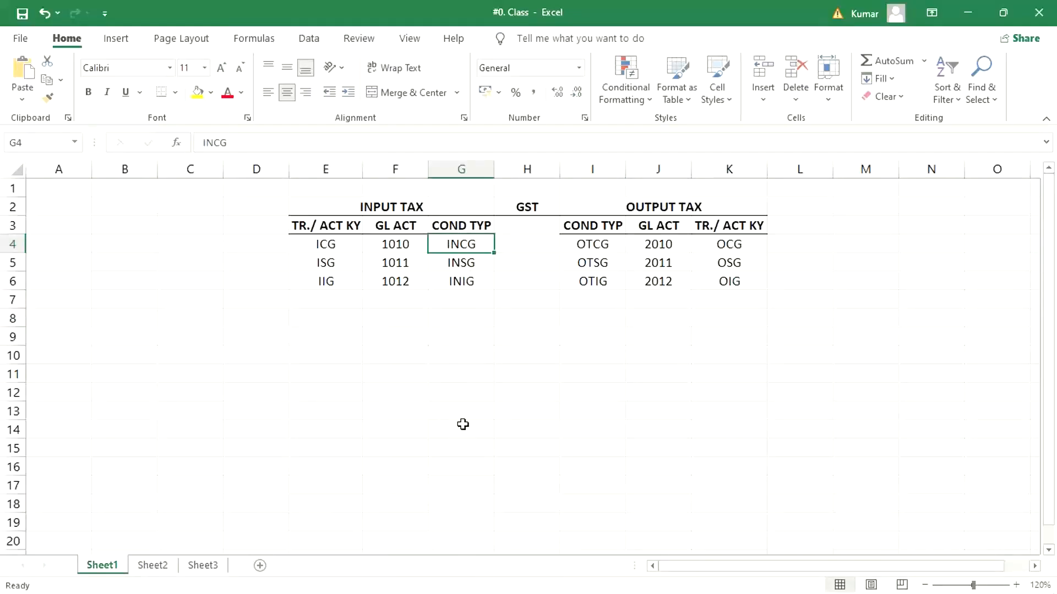
pyautogui.moveTo(312, 244); pyautogui.dragTo(459, 243)
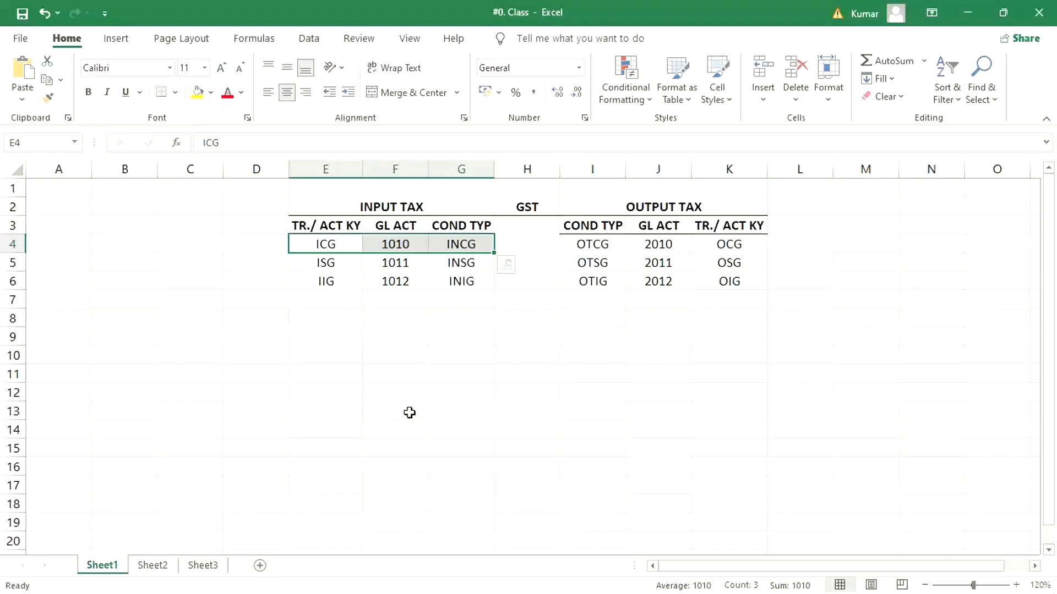
# Step: Enter an example rate of 5% in cell F10 and clear the cell
pyautogui.click(398, 352)
pyautogui.write('50')
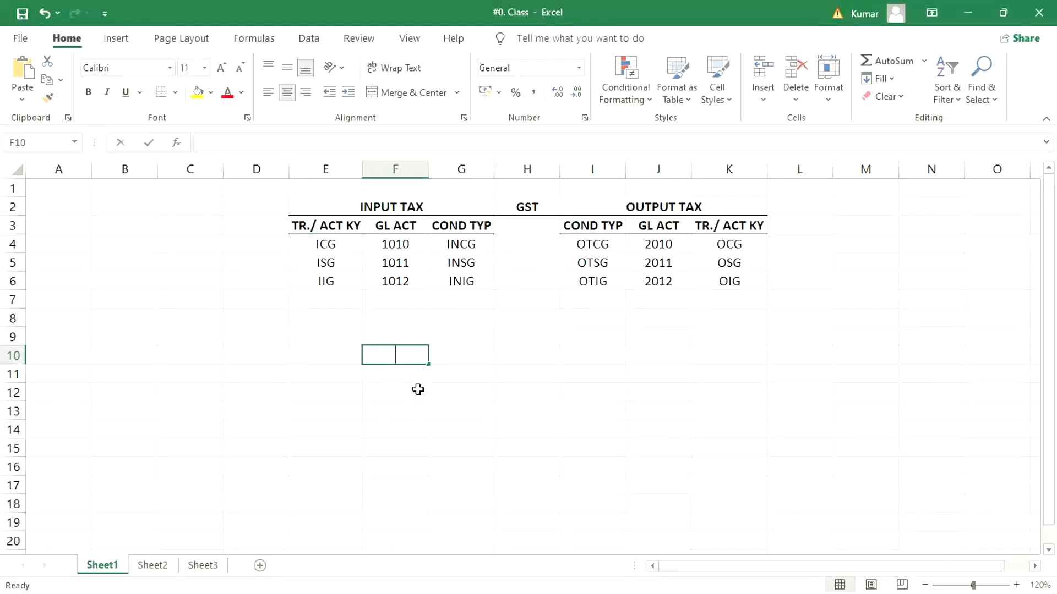
pyautogui.press('BackSpace')
pyautogui.write('%')
pyautogui.press('Tab')
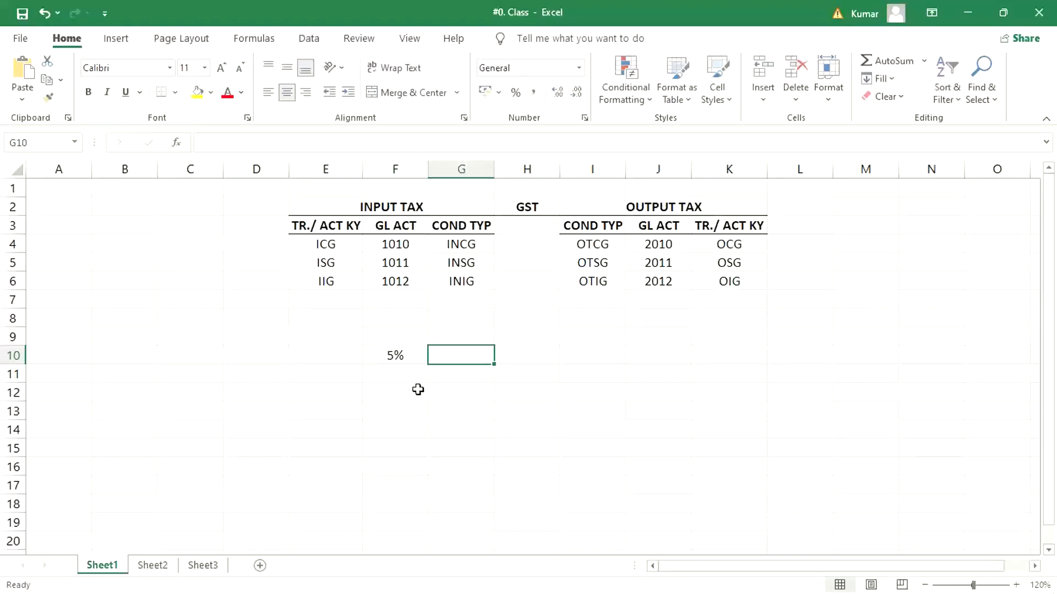
pyautogui.moveTo(524, 586)
pyautogui.click(394, 371)
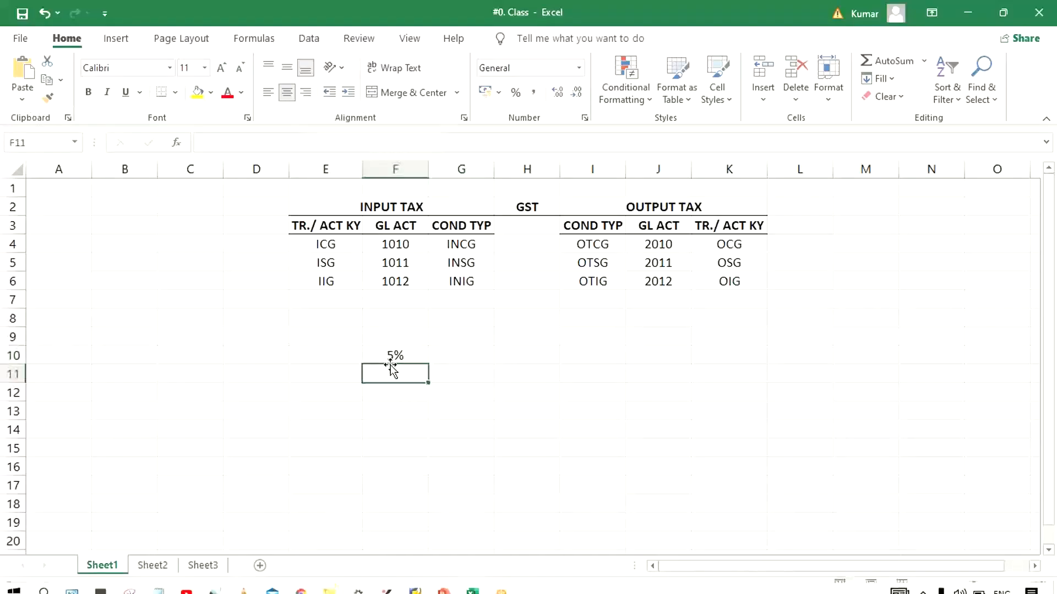
pyautogui.click(416, 352)
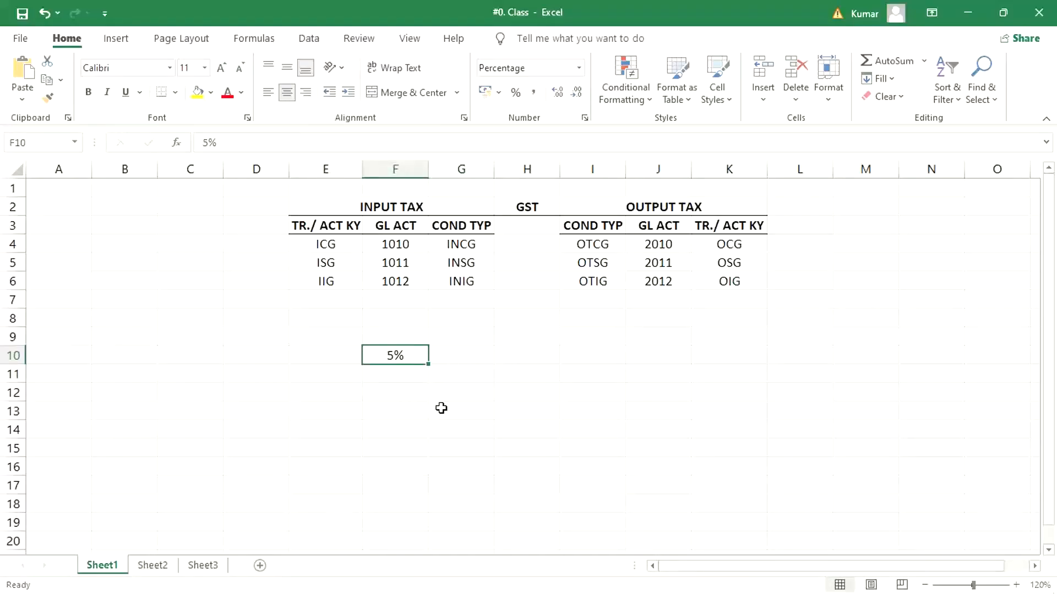
pyautogui.press('Delete')
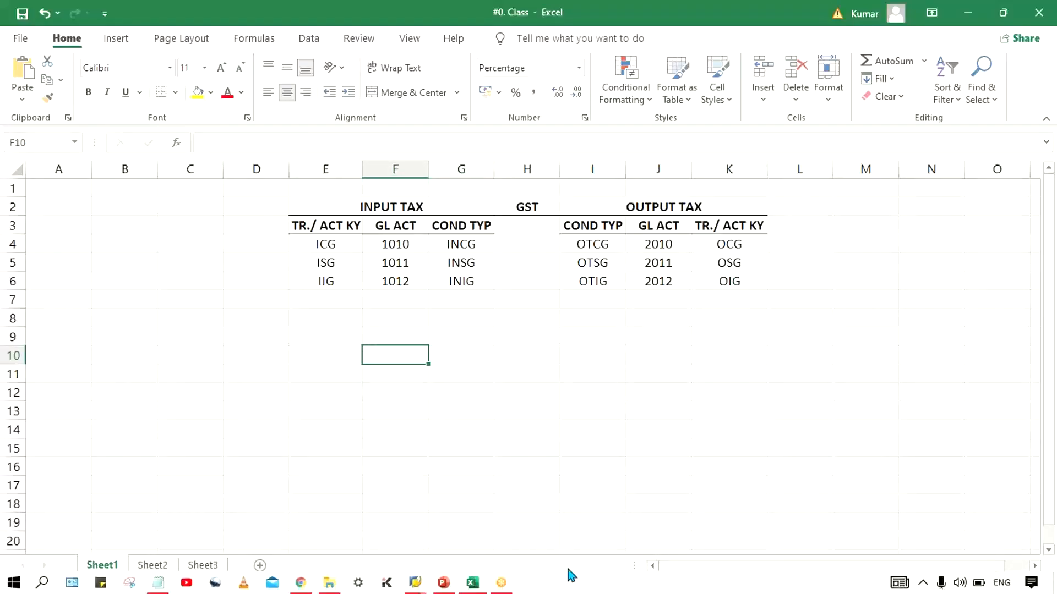
# Step: Switch back to SAP and save the ICG rules with Tax code unselected to open the account assignment
pyautogui.moveTo(473, 589)
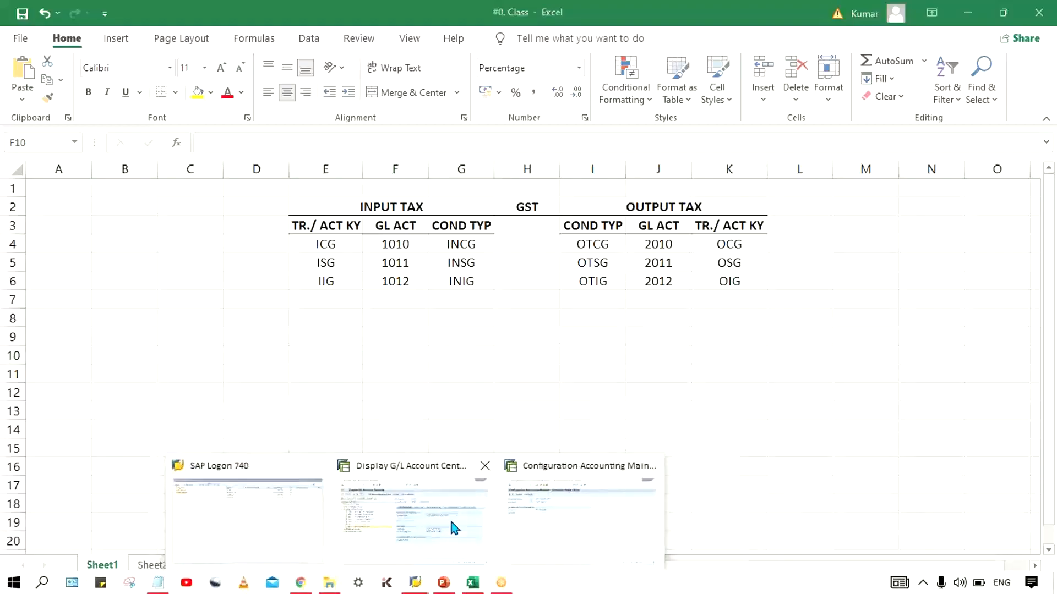
pyautogui.click(502, 528)
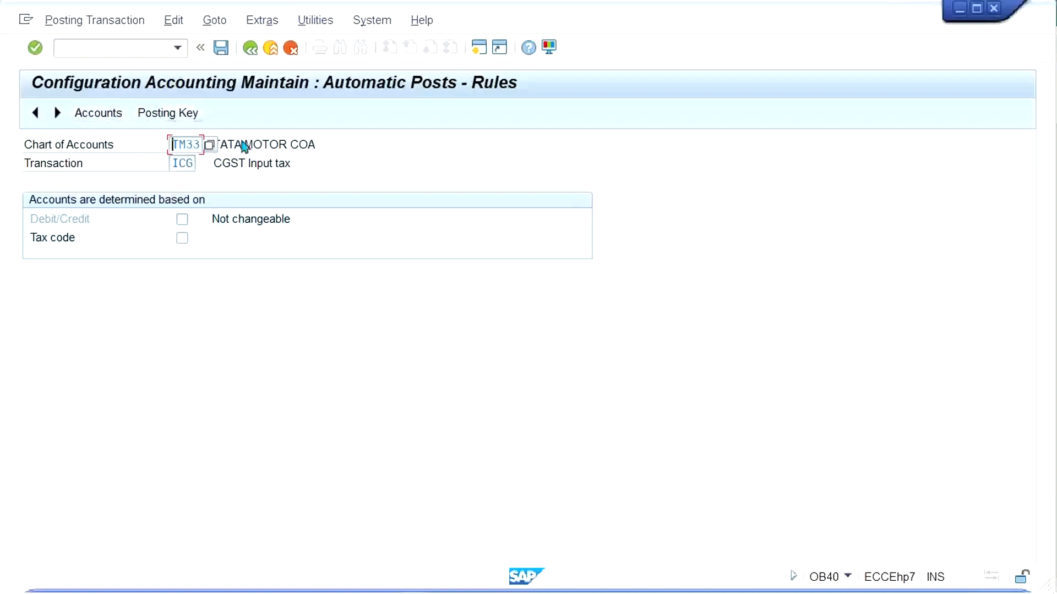
pyautogui.press('F7')
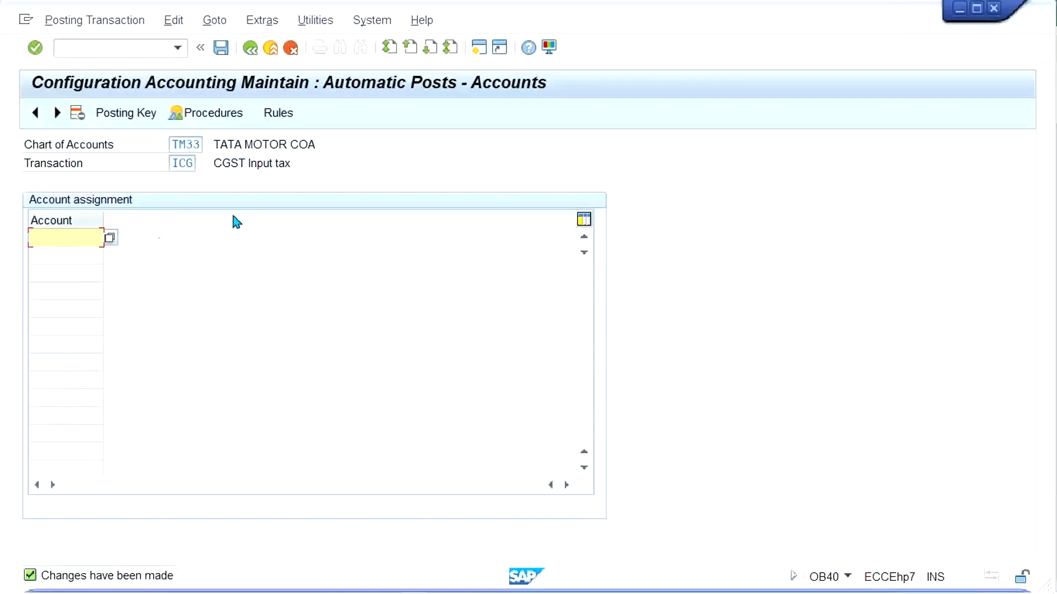
# Step: Examine the debit and credit posting keys of transaction ICG and return to its account assignment
pyautogui.click(144, 114)
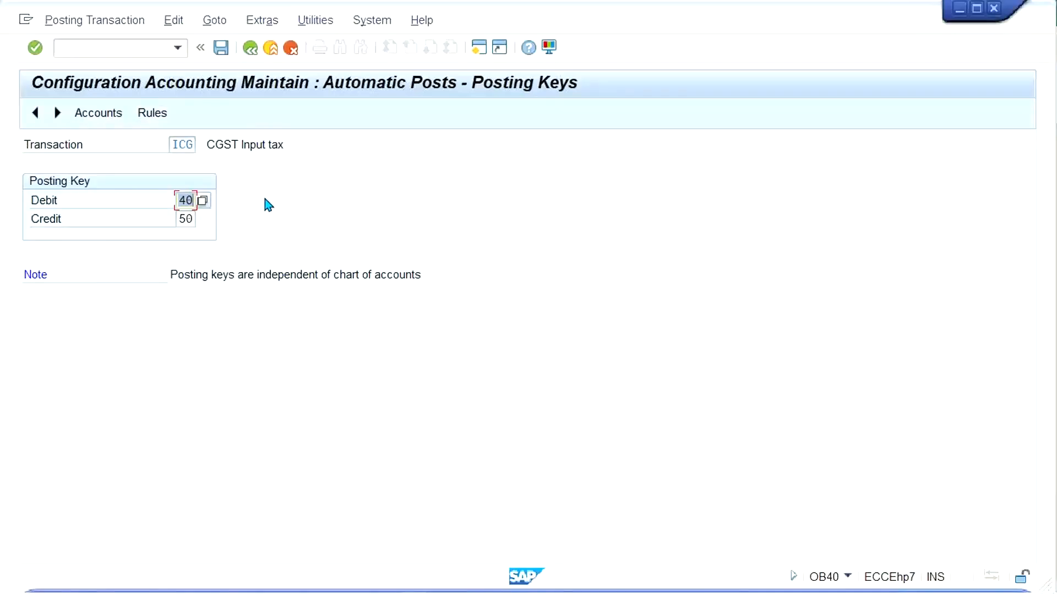
pyautogui.click(178, 202)
pyautogui.click(192, 221)
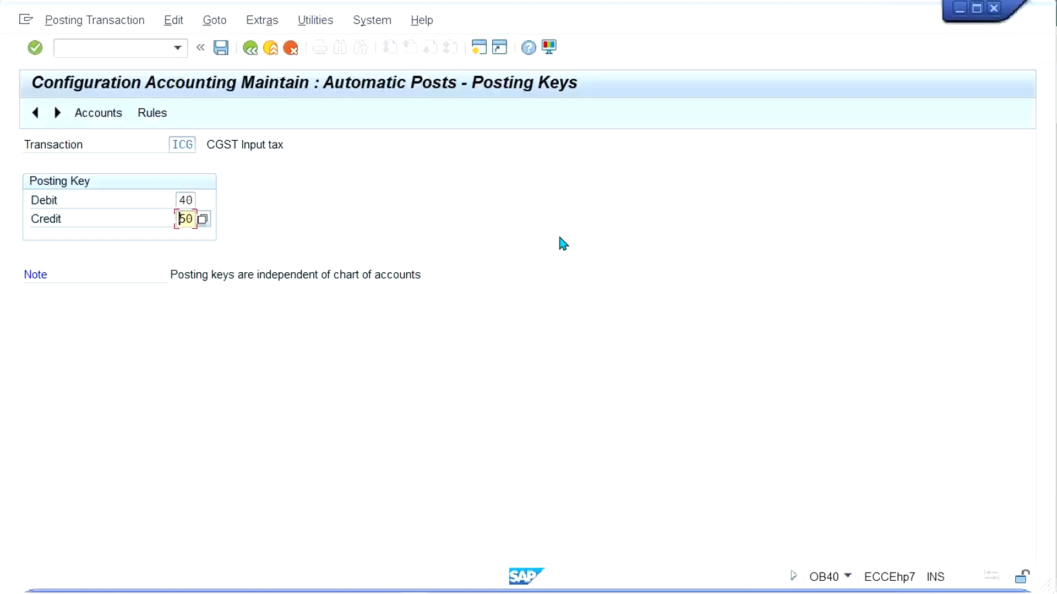
pyautogui.click(181, 200)
pyautogui.click(184, 219)
pyautogui.click(180, 201)
pyautogui.click(185, 219)
pyautogui.press('Return')
pyautogui.click(99, 114)
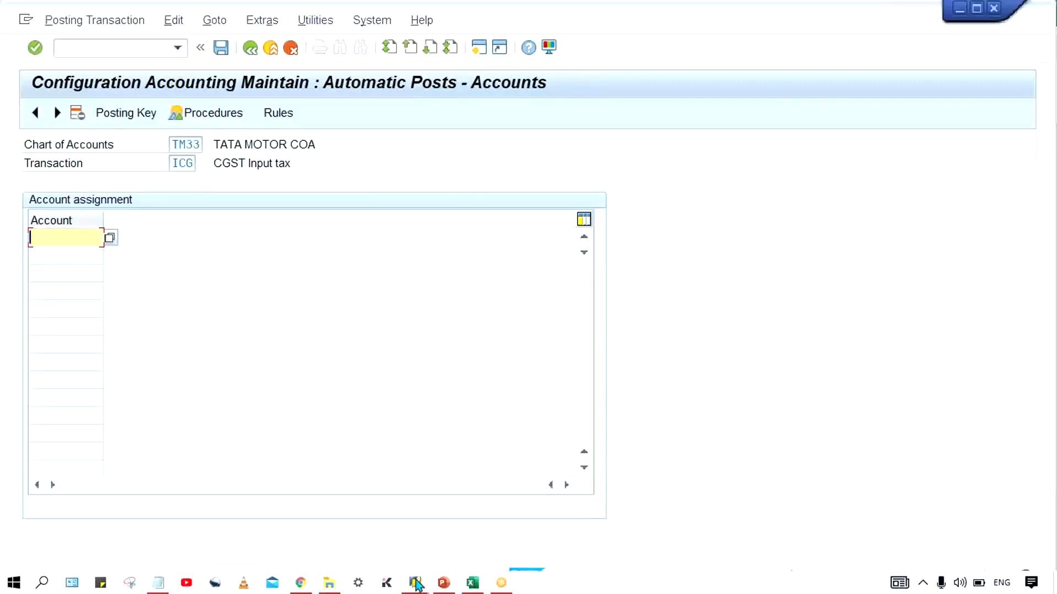
# Step: Copy account 1010 from cell F4 in Excel into SAP's ICG account assignment, save it under the TATA MOTOR request and return to the procedures
pyautogui.click(473, 582)
pyautogui.click(394, 244)
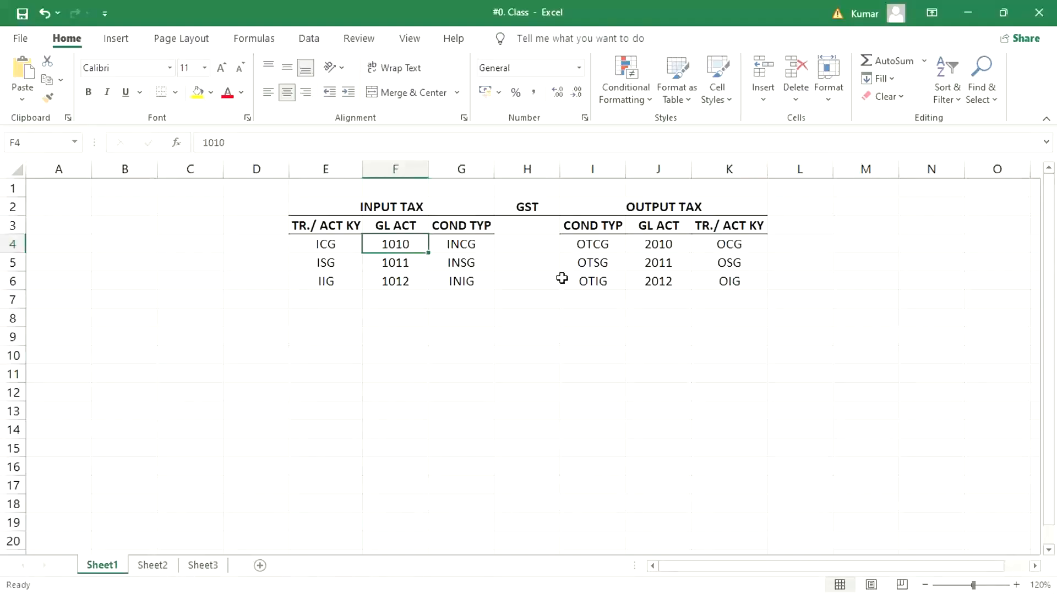
pyautogui.hotkey('ctrl', 'c')
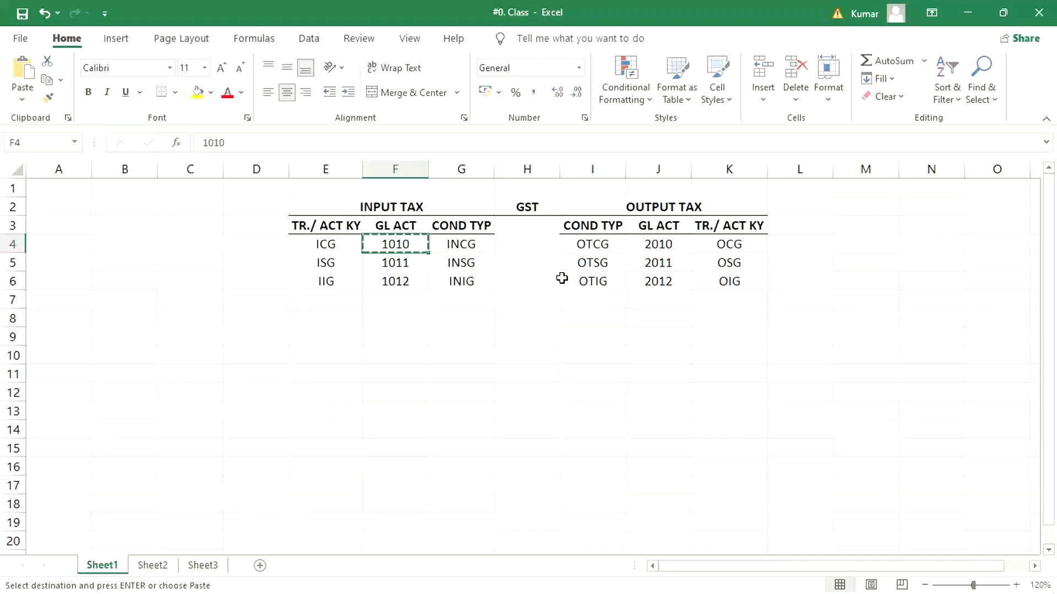
pyautogui.hotkey('alt', 'Tab')
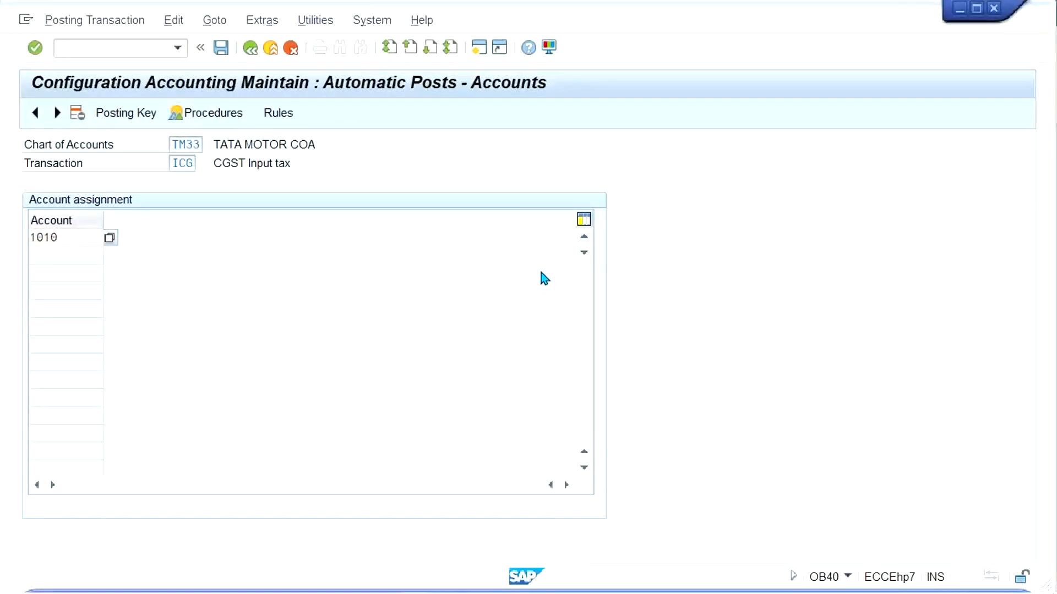
pyautogui.hotkey('ctrl', 's')
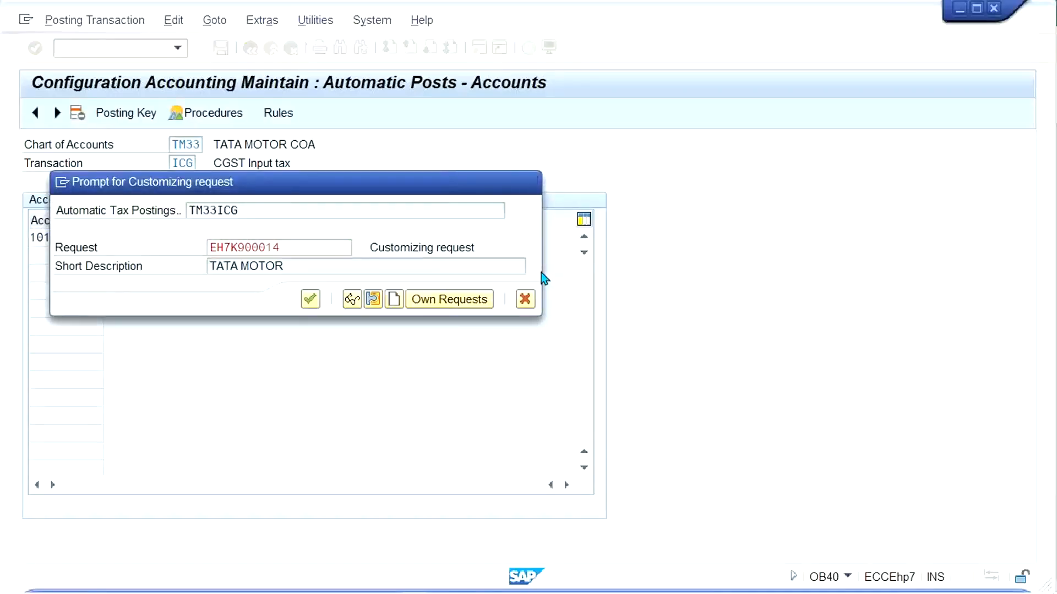
pyautogui.press('Return')
pyautogui.click(249, 49)
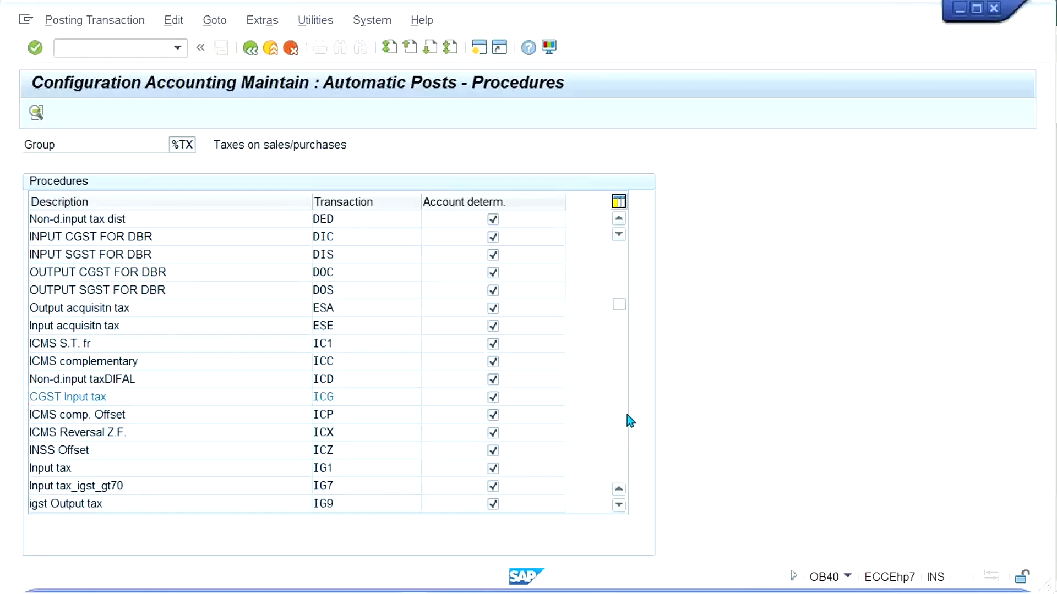
# Step: Open IGST input transaction IIG, save its rules with Tax code unselected, and check its posting keys before returning to the account assignment
pyautogui.scroll(-5, 628, 416)
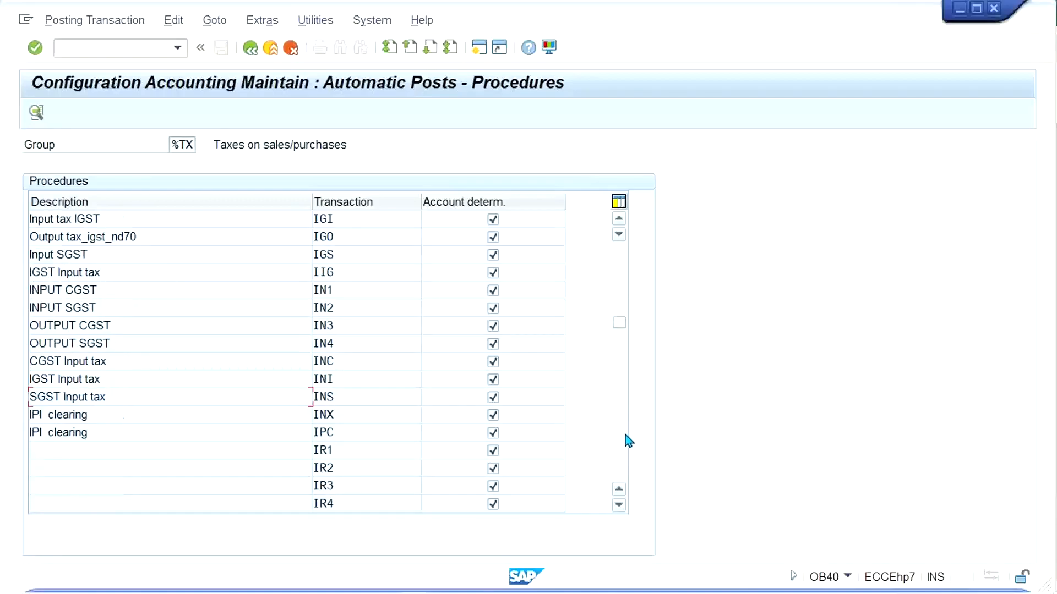
pyautogui.doubleClick(203, 276)
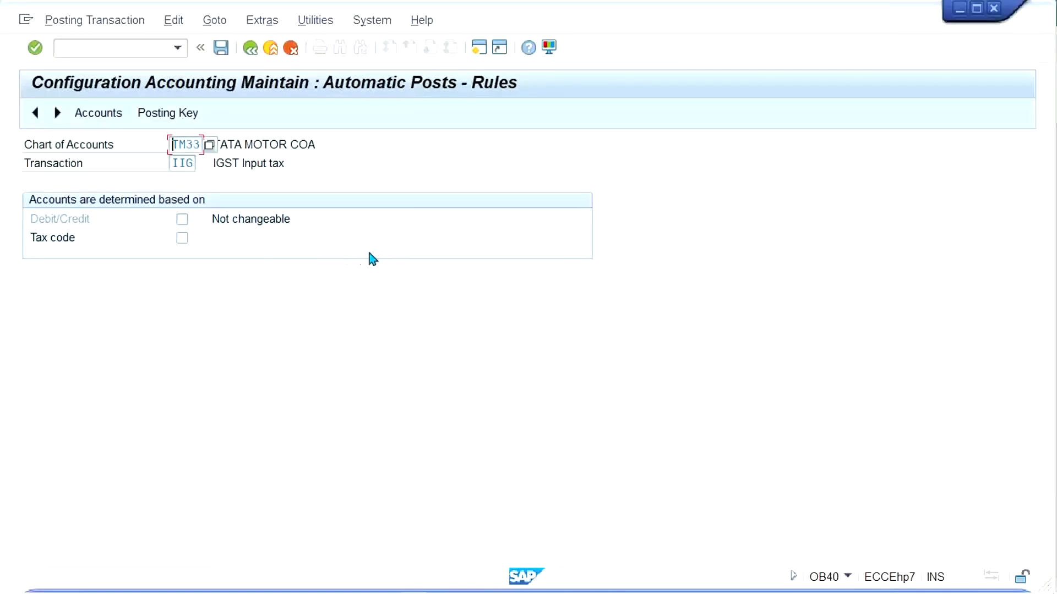
pyautogui.click(168, 114)
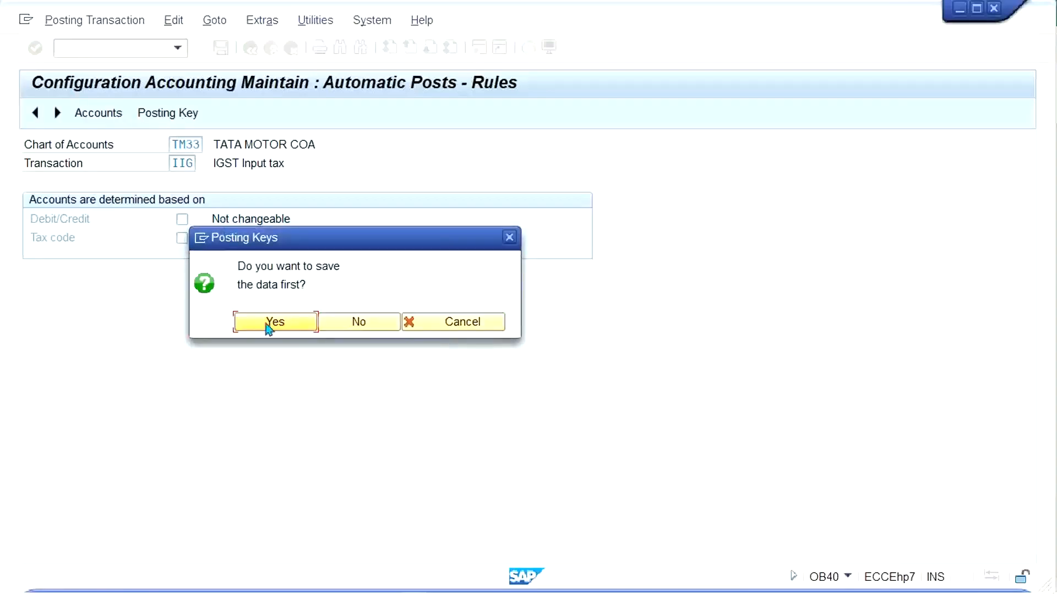
pyautogui.click(260, 315)
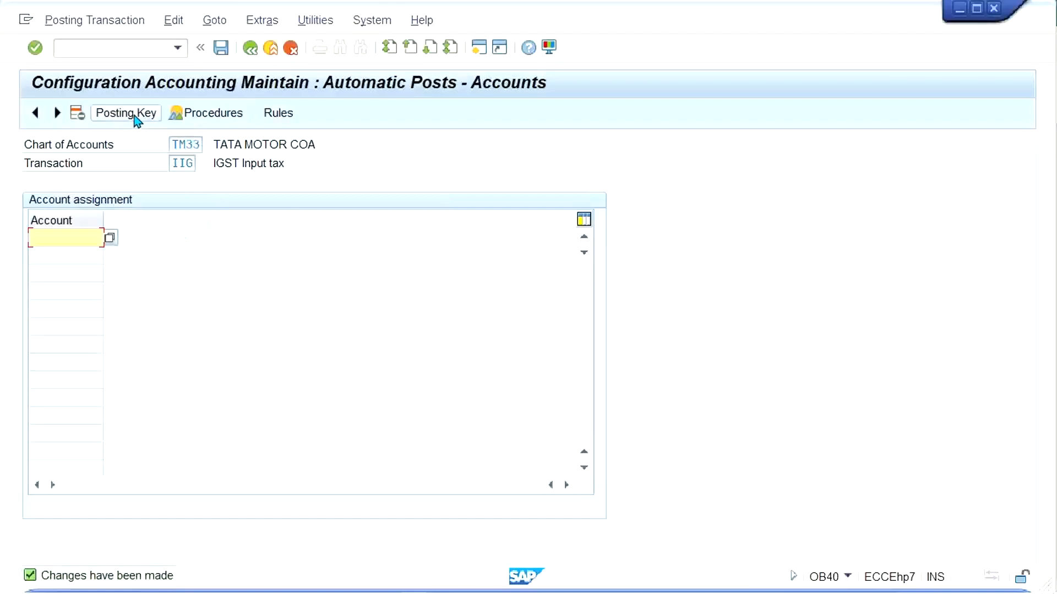
pyautogui.click(135, 116)
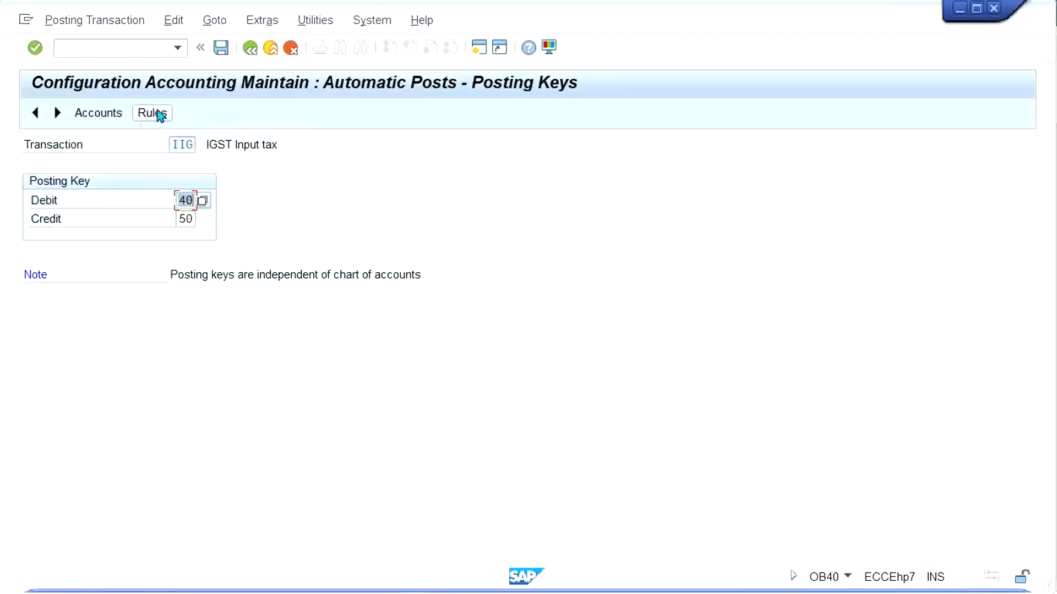
pyautogui.click(118, 116)
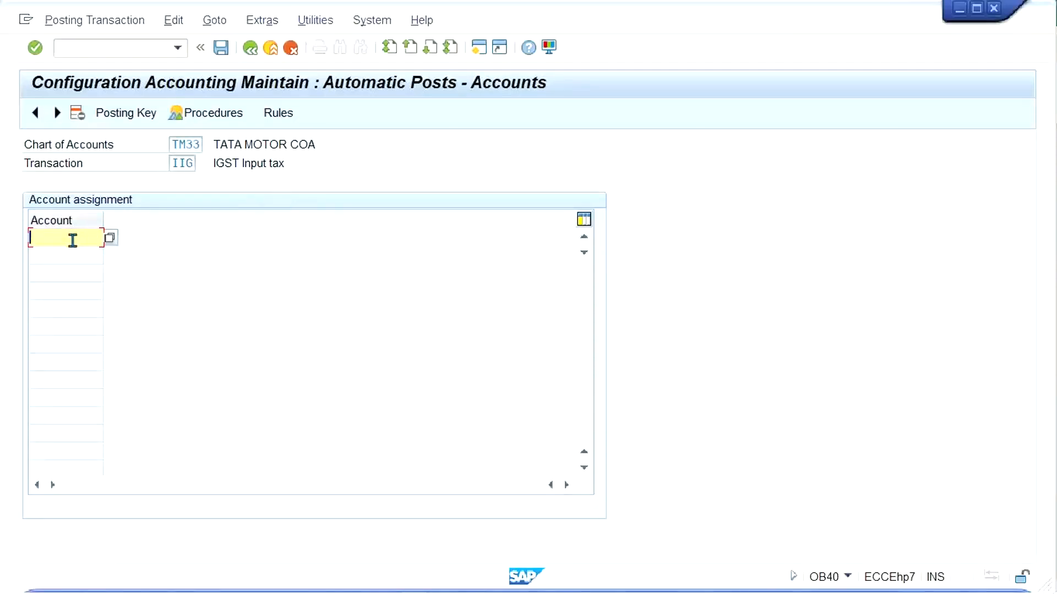
# Step: Assign account 1012 to transaction IIG, save it under the TATA MOTOR request and return to the procedures list
pyautogui.write('1')
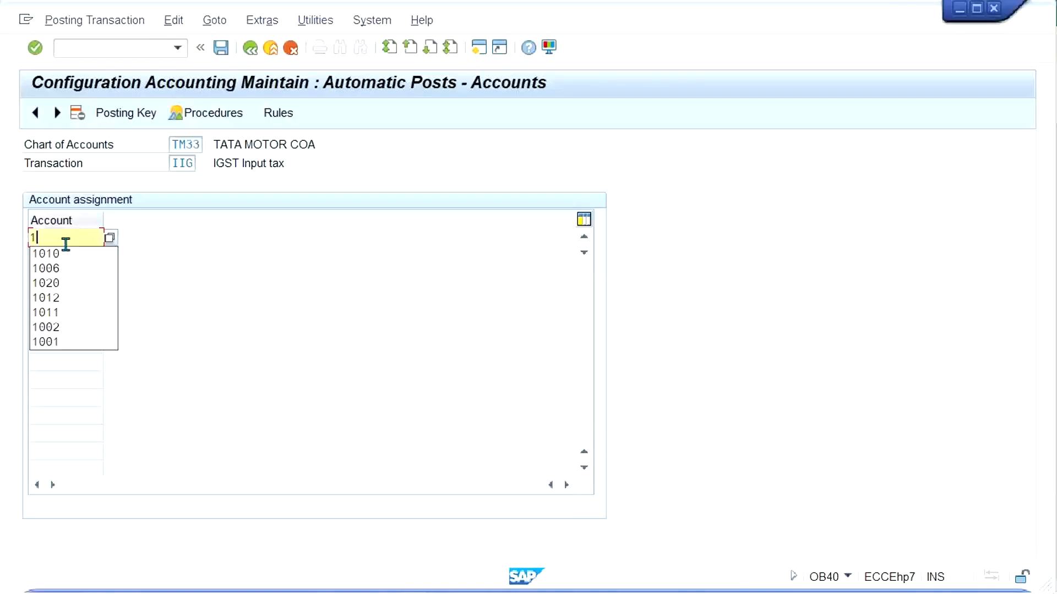
pyautogui.write('012')
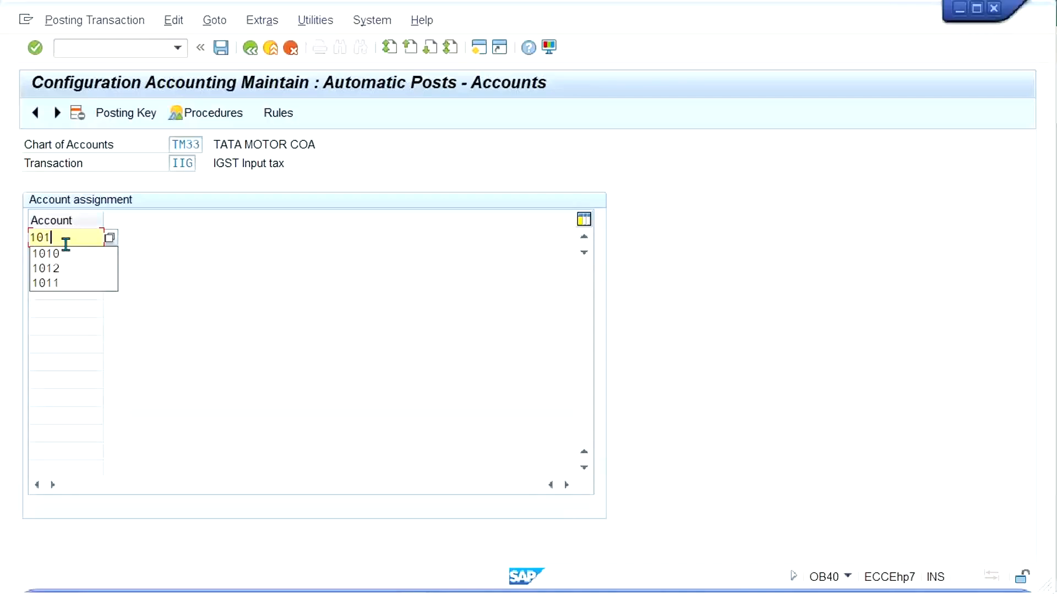
pyautogui.hotkey('ctrl', 's')
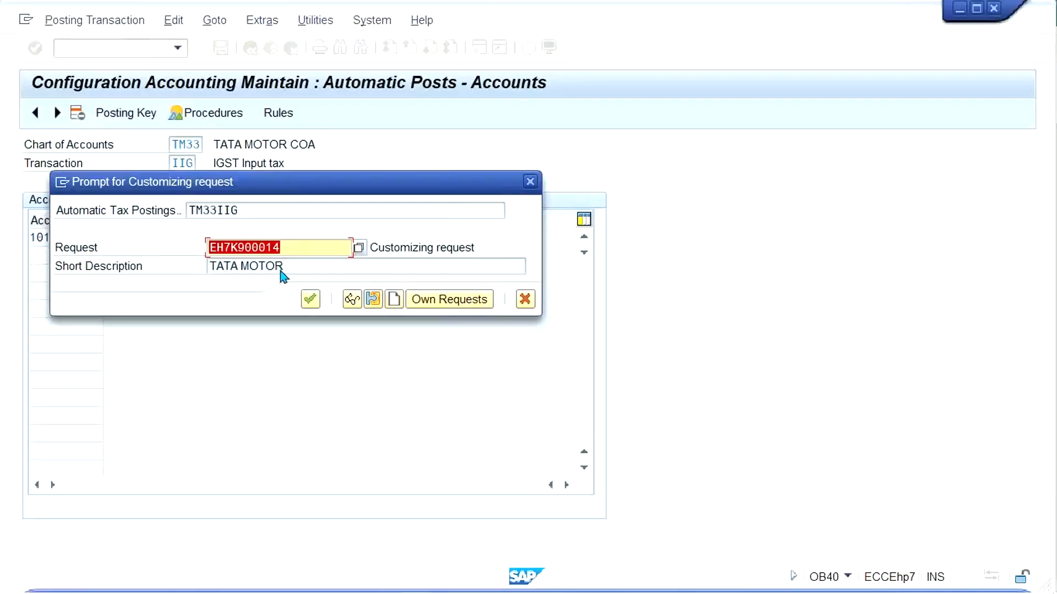
pyautogui.click(307, 302)
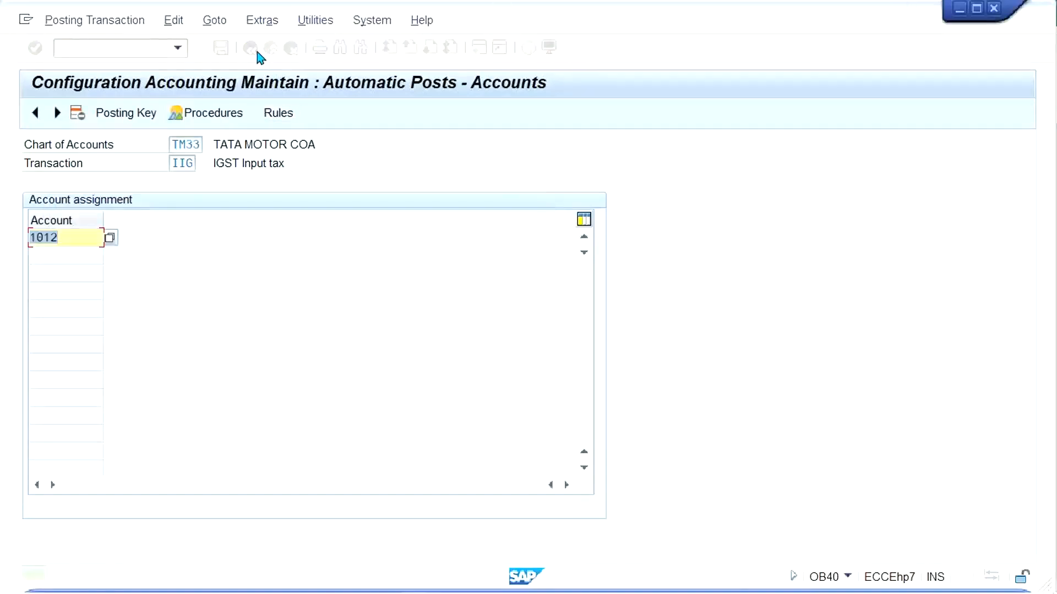
pyautogui.click(251, 51)
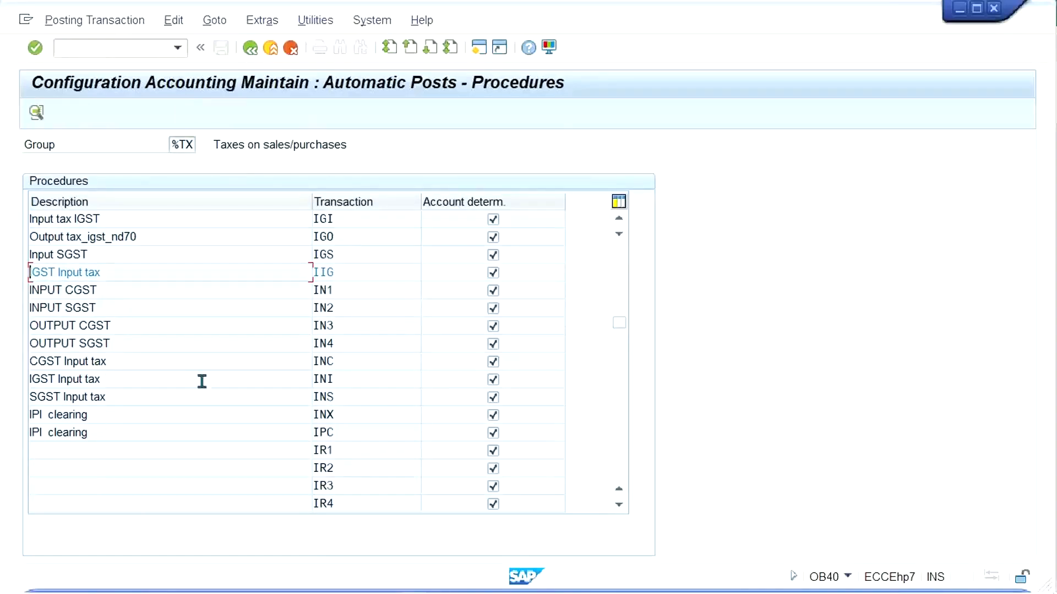
# Step: Save the rules of SGST input transaction ISG, assign account 1011, save under the TATA MOTOR request and return to the procedures
pyautogui.click(621, 434)
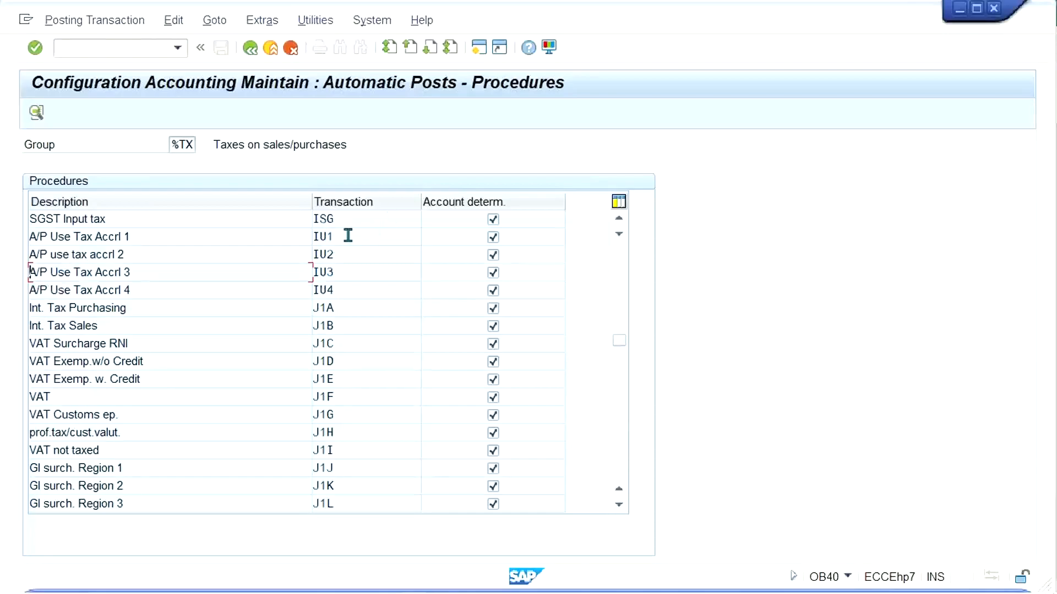
pyautogui.doubleClick(358, 218)
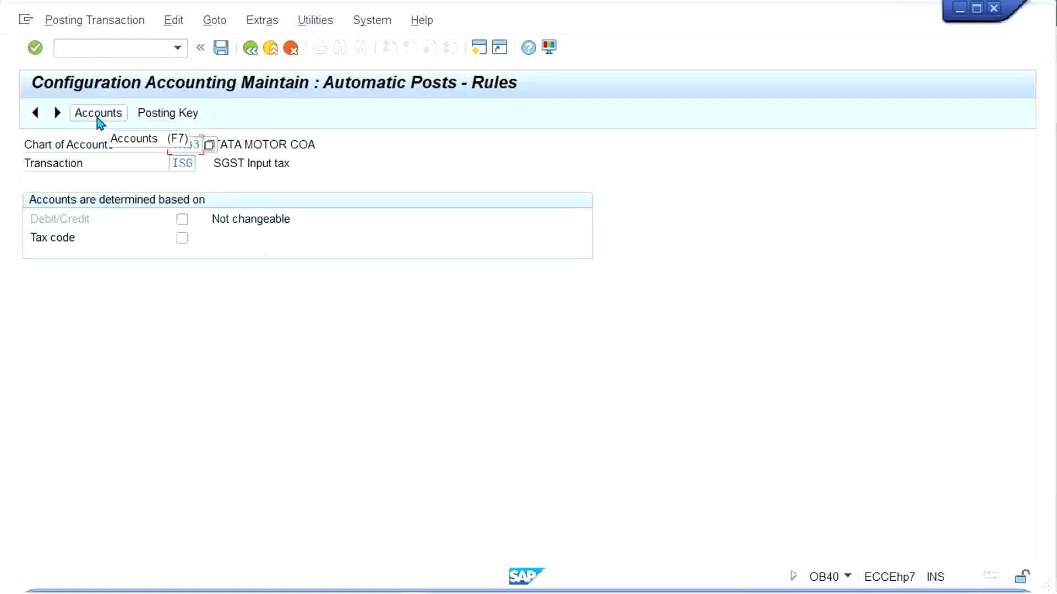
pyautogui.press('F7')
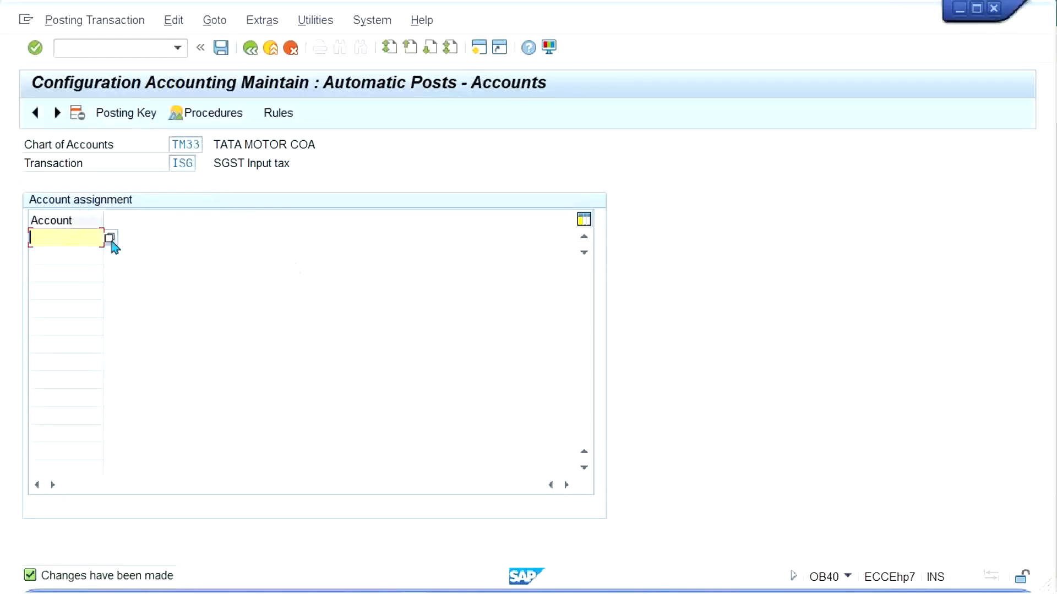
pyautogui.write('1011')
pyautogui.hotkey('ctrl', 's')
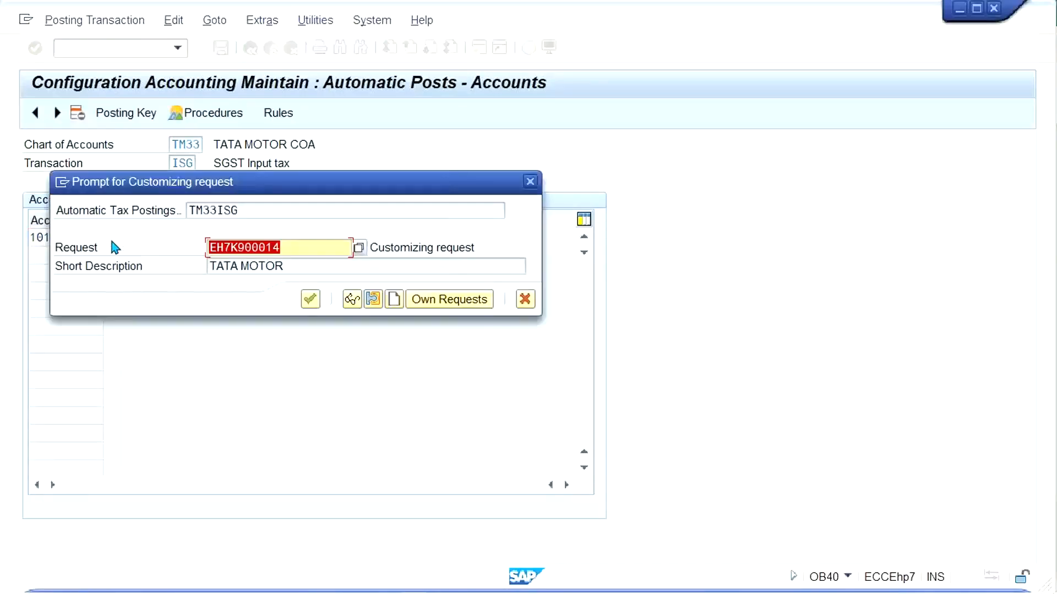
pyautogui.press('Return')
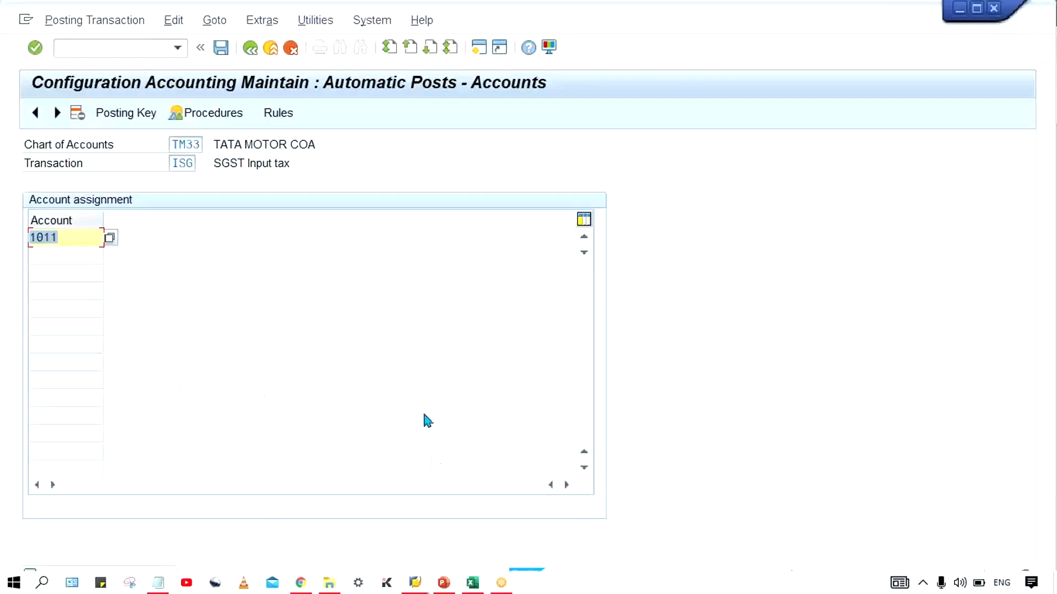
pyautogui.click(256, 55)
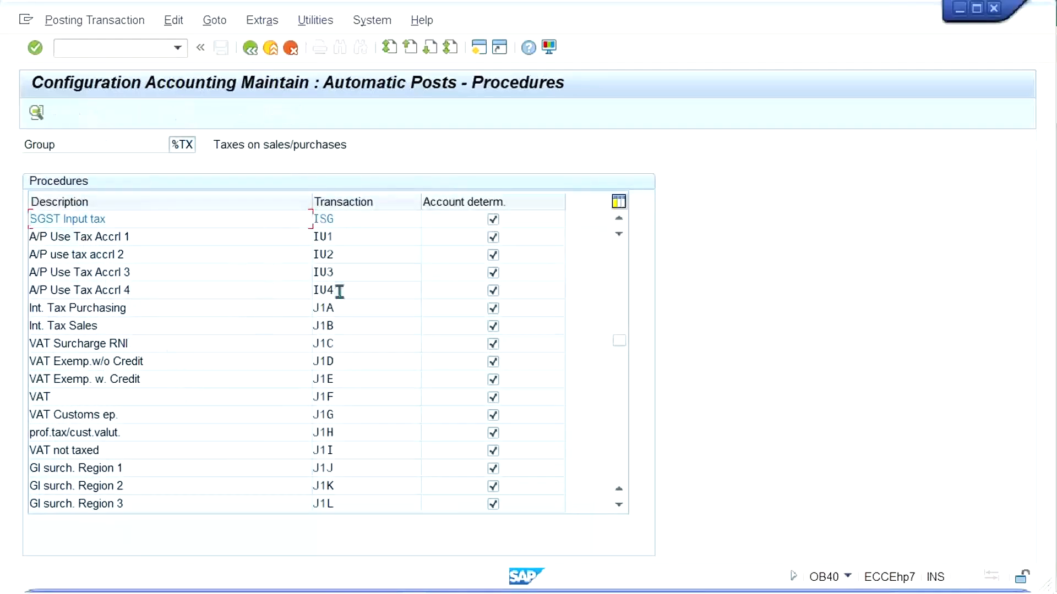
# Step: Switch to Excel to check the output tax accounts and transaction keys in the plan, and return to the SAP procedures list
pyautogui.click(622, 449)
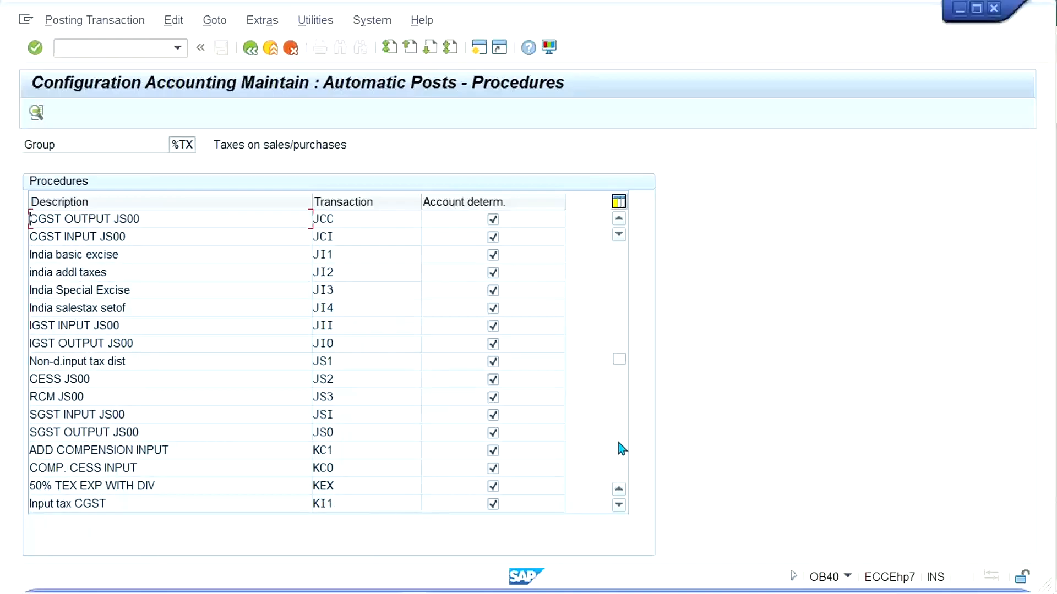
pyautogui.moveTo(541, 586)
pyautogui.click(473, 583)
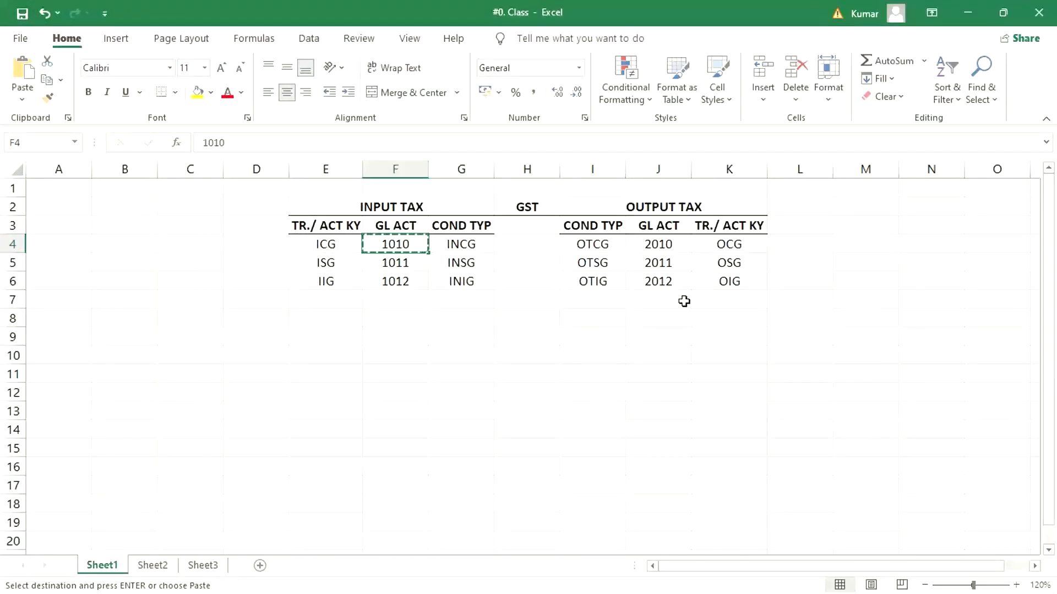
pyautogui.moveTo(337, 552)
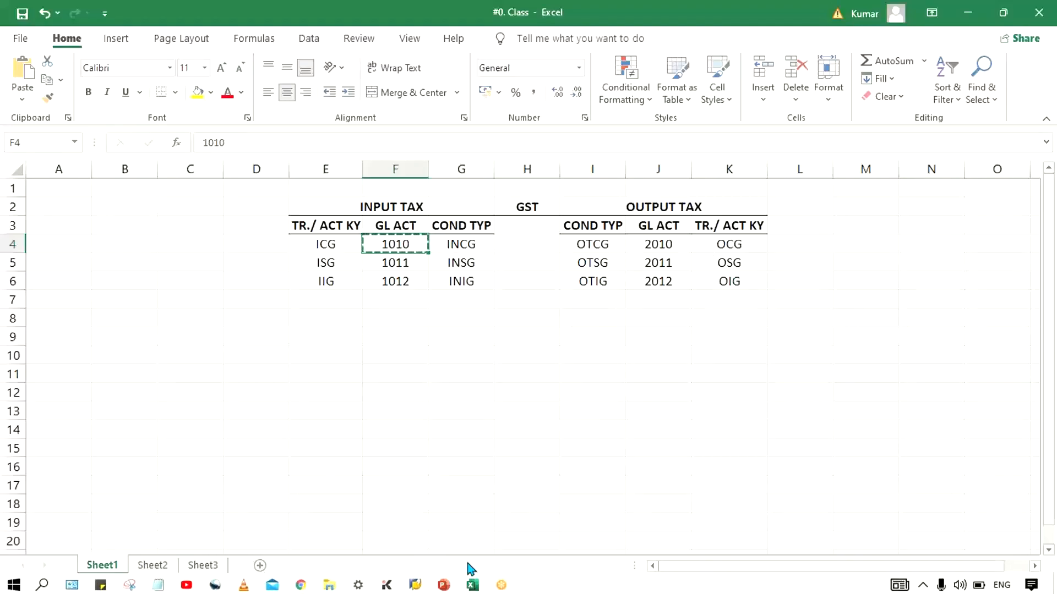
pyautogui.moveTo(415, 583)
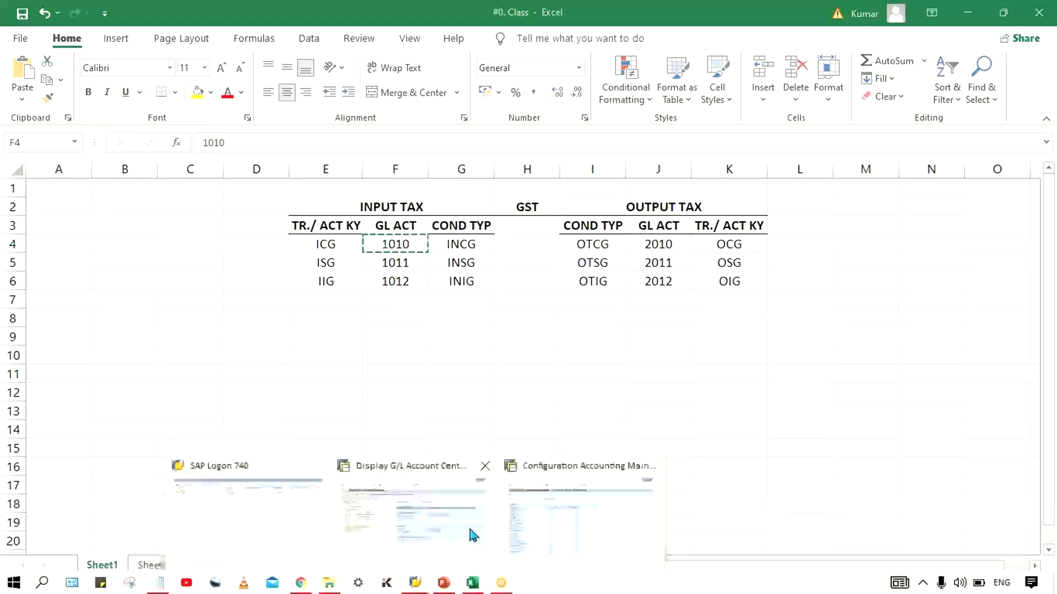
pyautogui.click(537, 523)
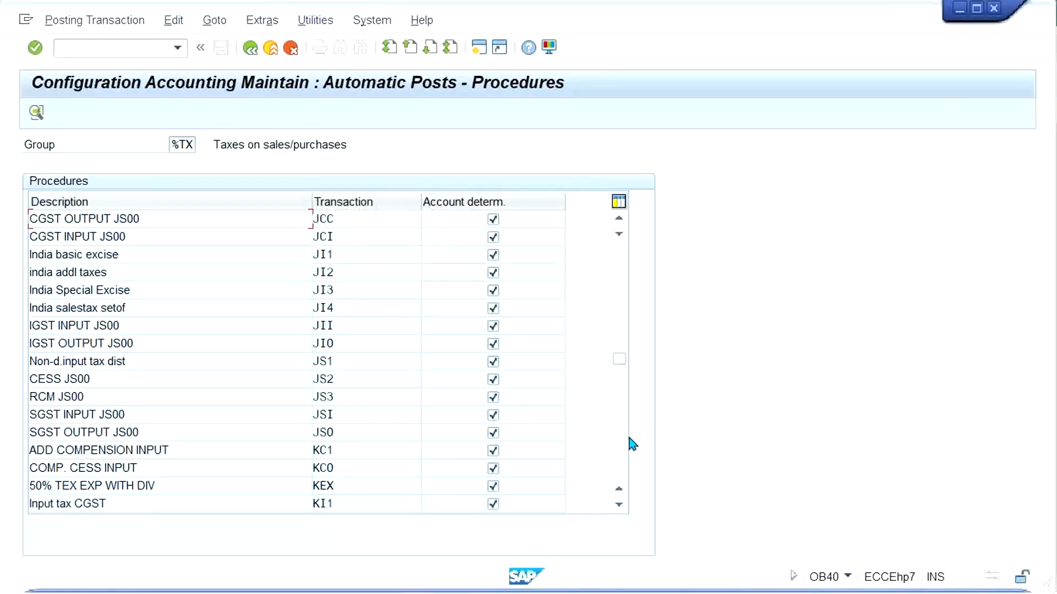
# Step: Save the rules of CGST output transaction OCG with Tax code unselected, assign account 2010, save it and return to the procedures list
pyautogui.click(620, 465)
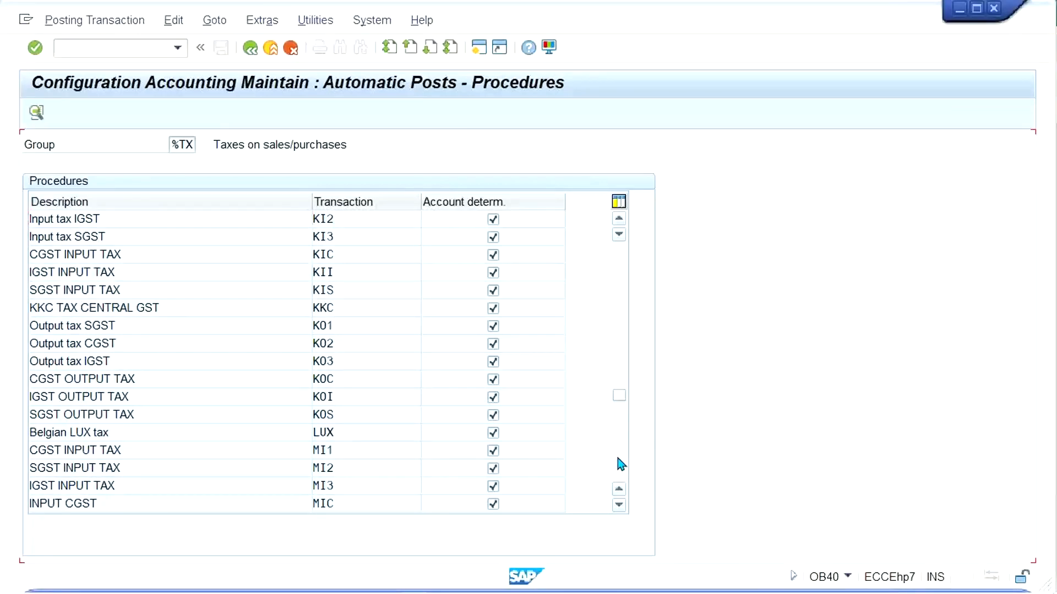
pyautogui.click(620, 464)
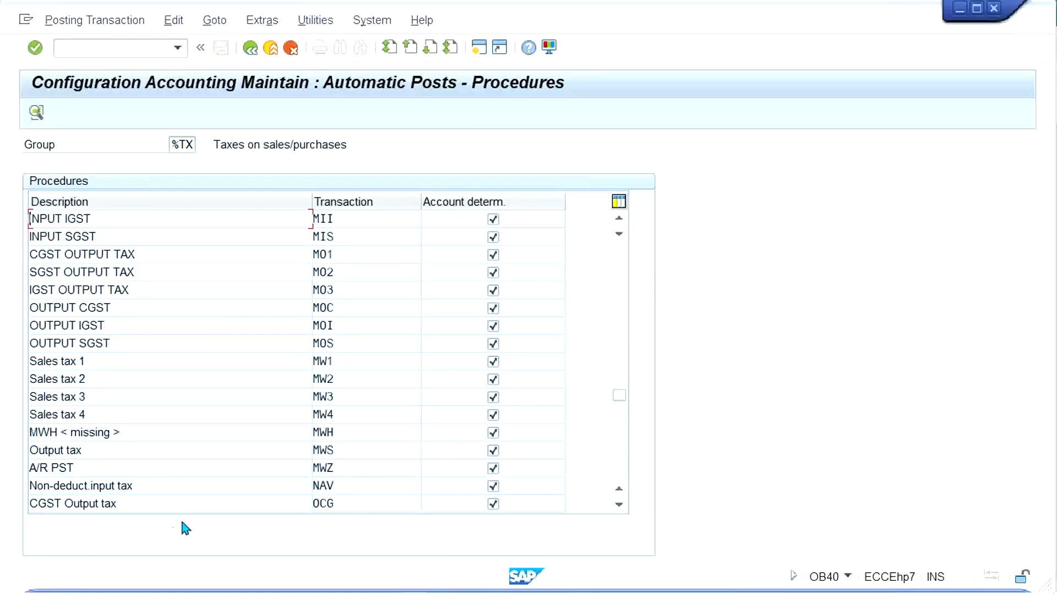
pyautogui.doubleClick(378, 509)
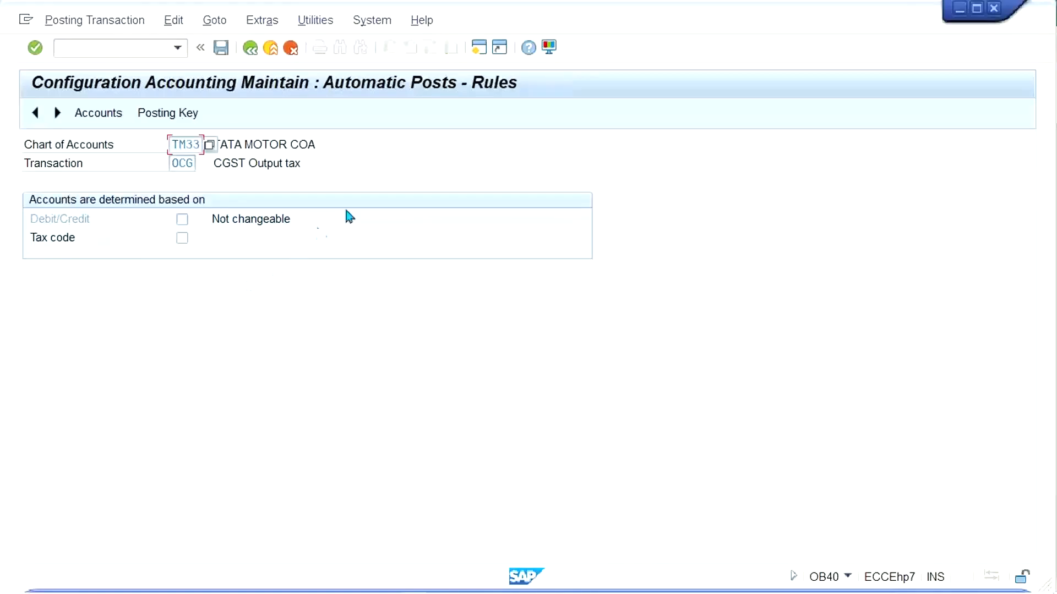
pyautogui.hotkey('ctrl', 's')
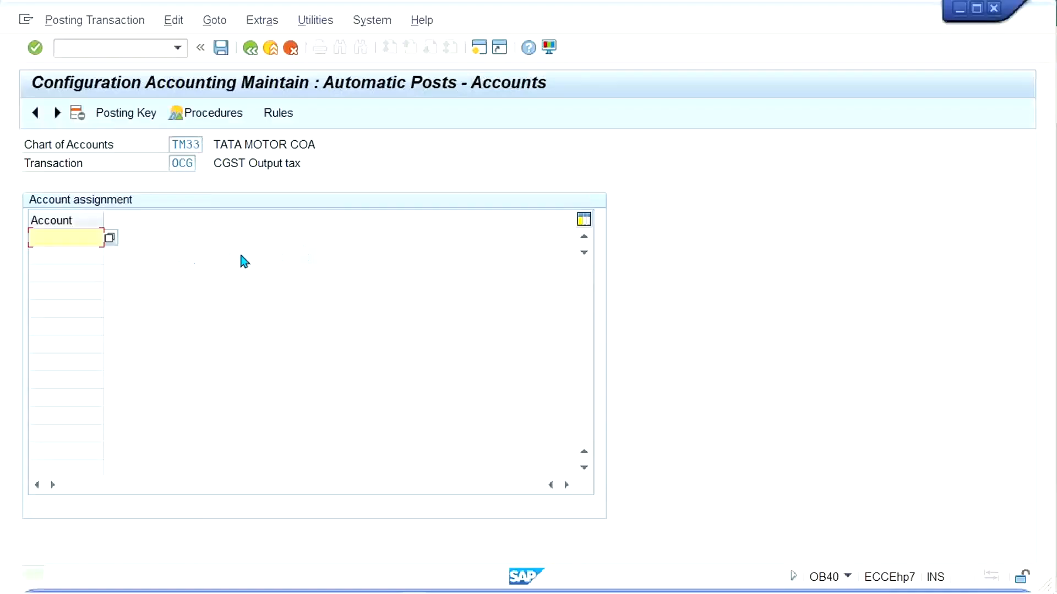
pyautogui.write('20')
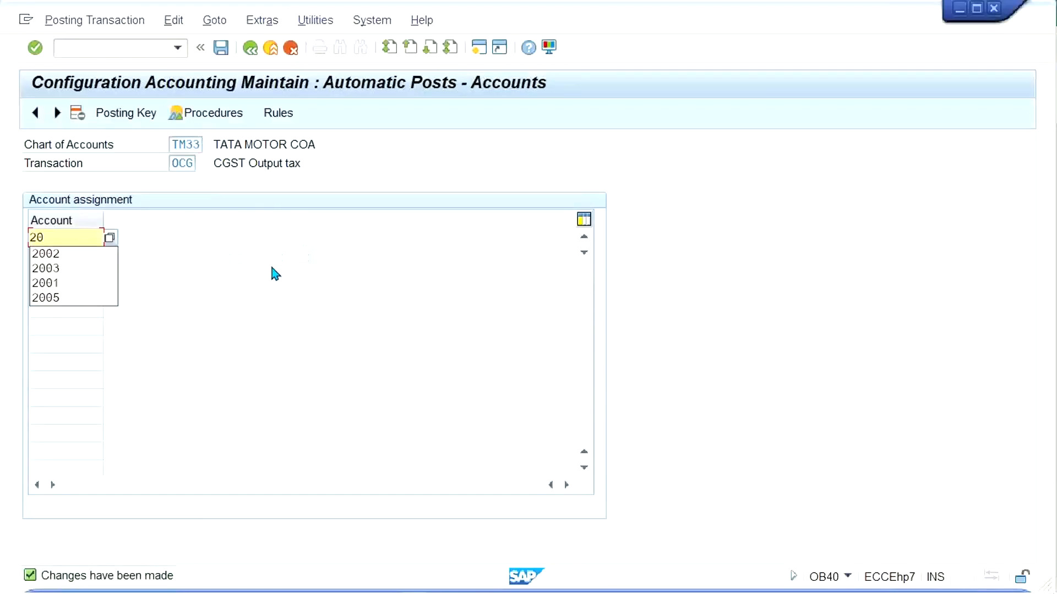
pyautogui.write('10')
pyautogui.hotkey('ctrl', 's')
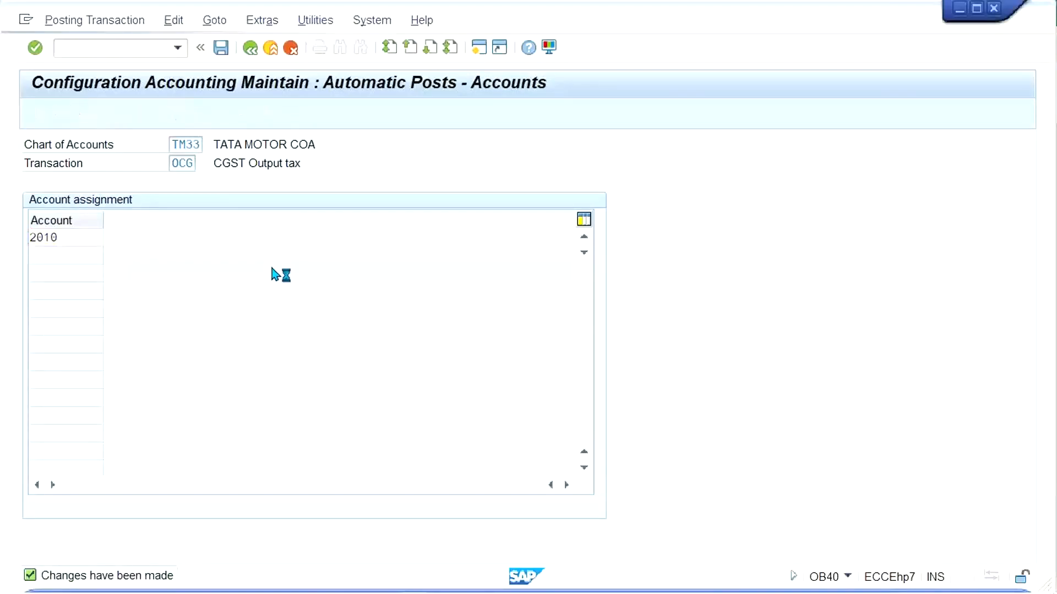
pyautogui.press('Return')
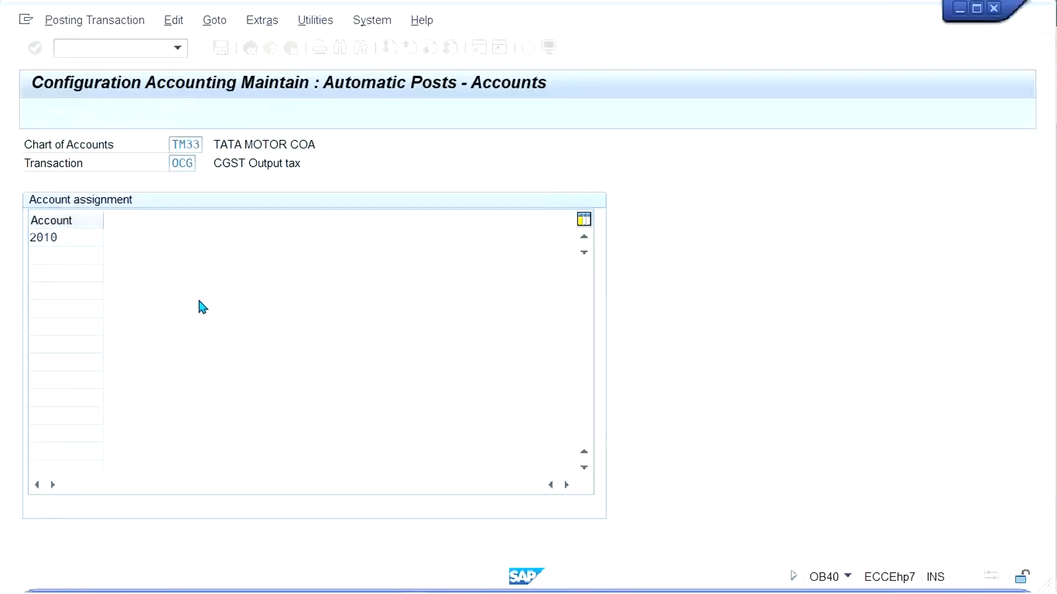
pyautogui.click(249, 51)
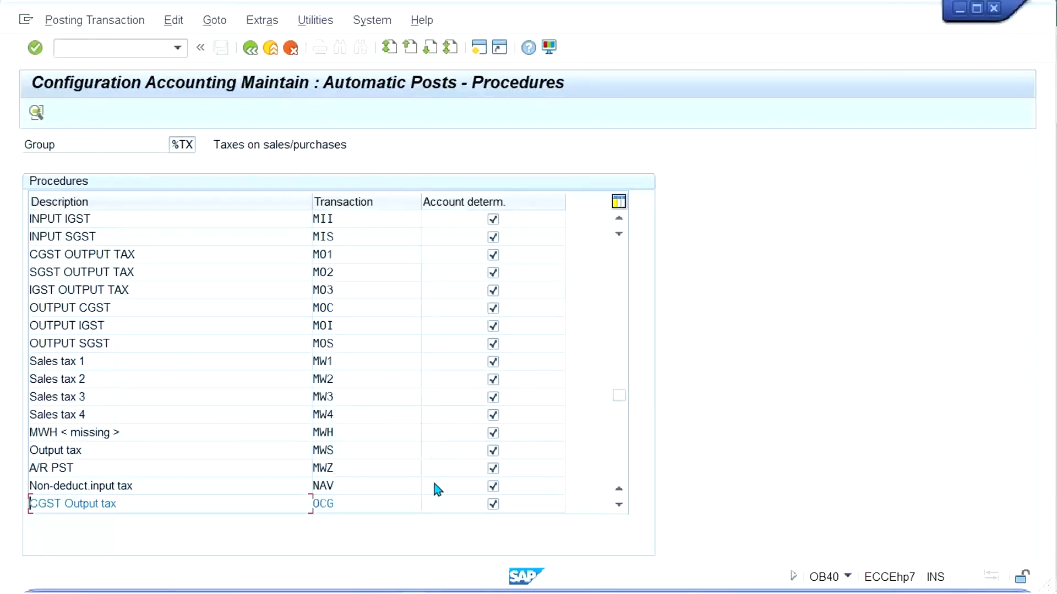
# Step: Save the rules of IGST output transaction OIG, assign account 2012, save it under the customizing request and return to the procedures list
pyautogui.click(621, 448)
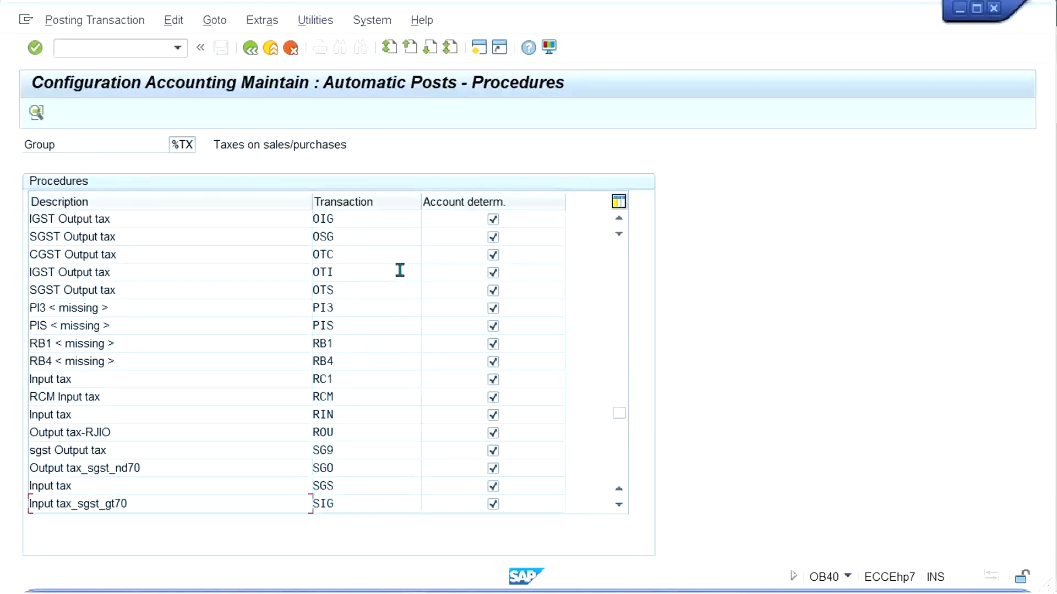
pyautogui.doubleClick(351, 221)
pyautogui.hotkey('ctrl', 's')
pyautogui.click(93, 257)
pyautogui.write('2012')
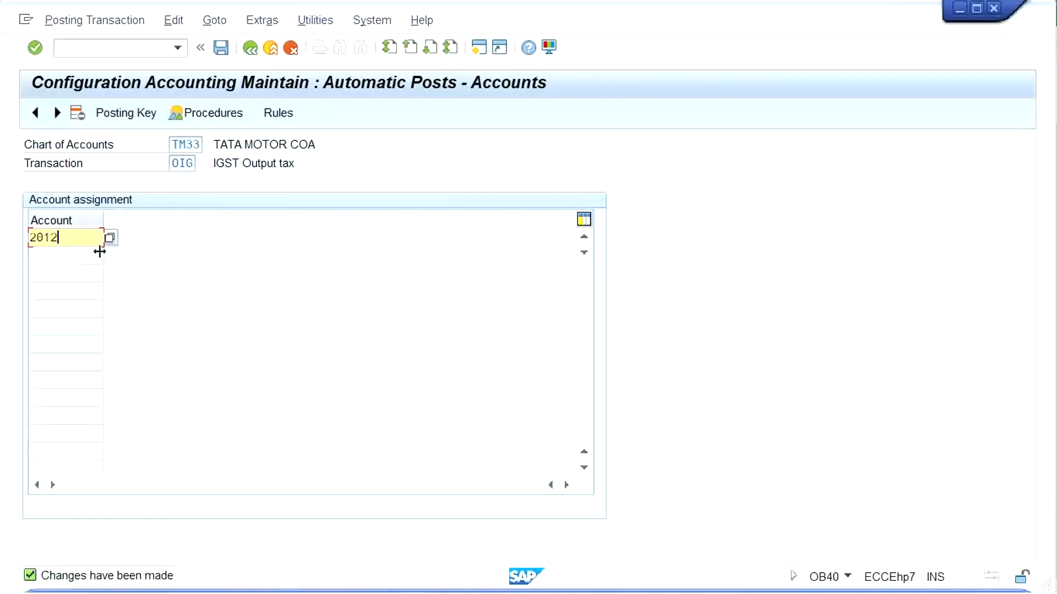
pyautogui.press('Return')
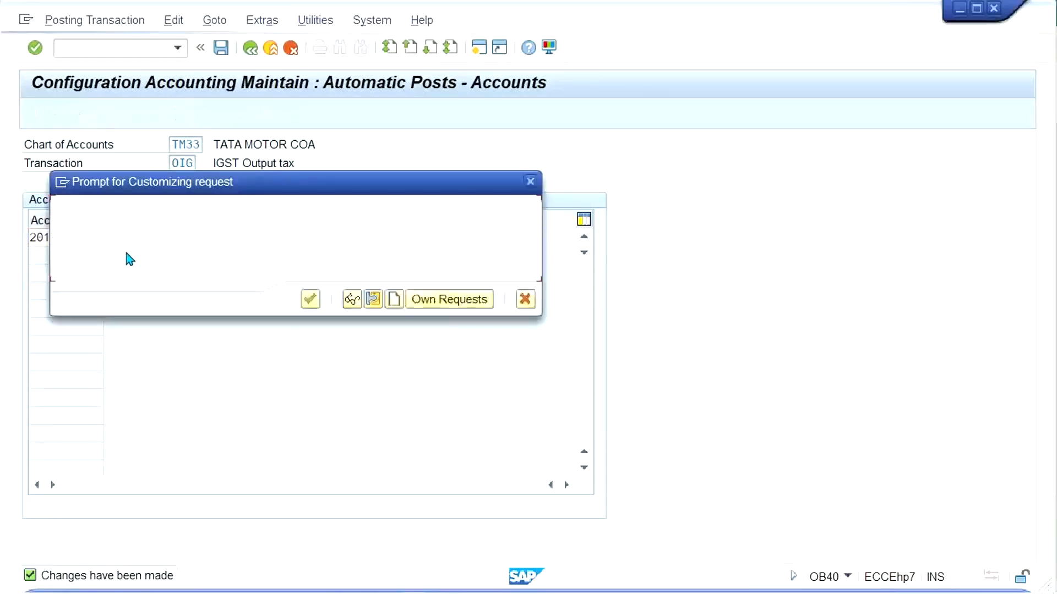
pyautogui.press('Return')
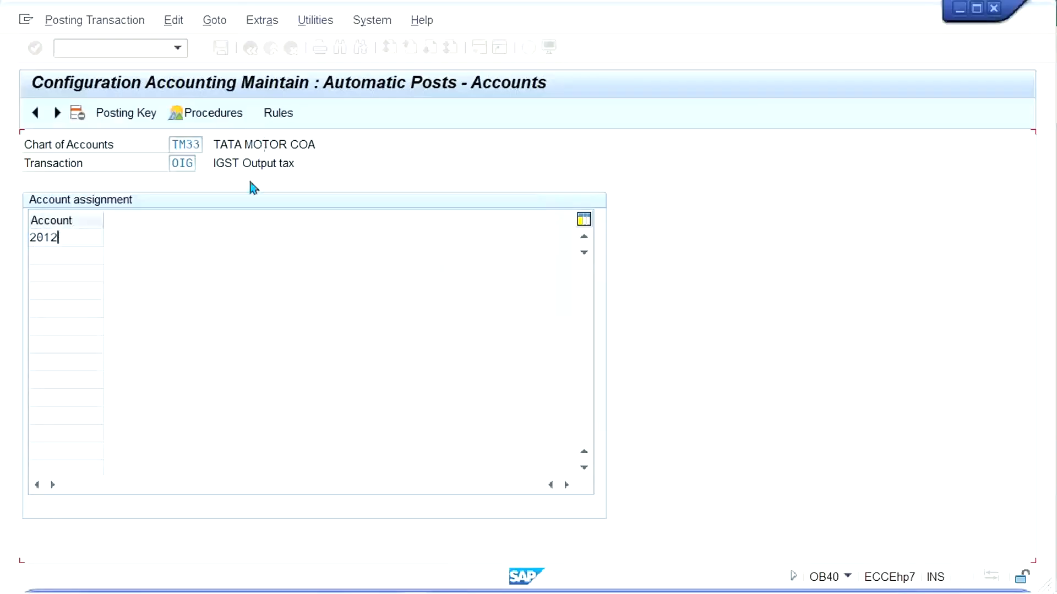
pyautogui.click(251, 49)
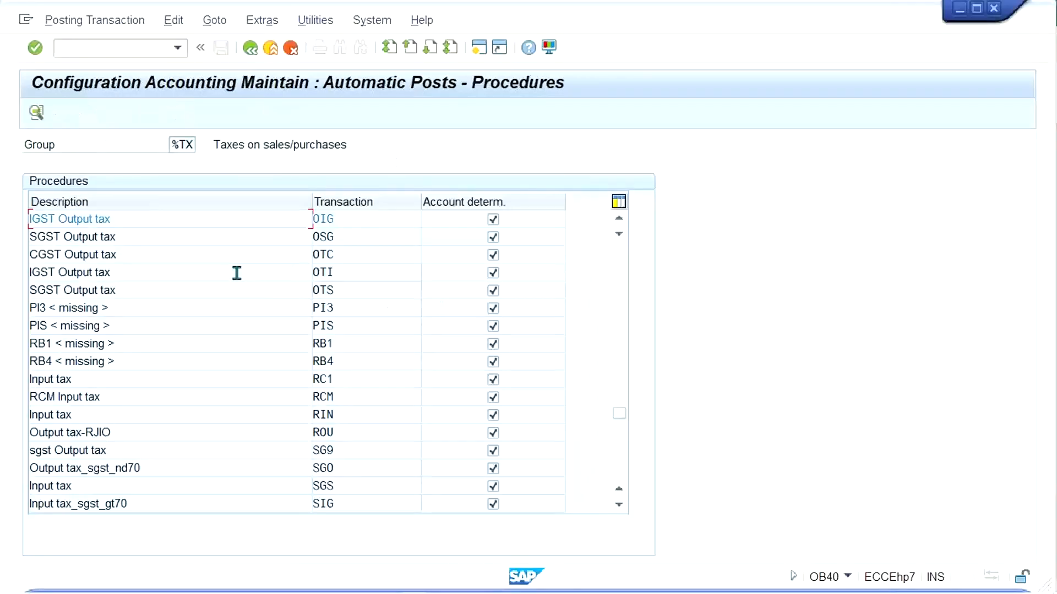
# Step: Save the rules of SGST output transaction OSG, assign account 2011, save it under the customizing request and switch to PowerPoint
pyautogui.doubleClick(137, 240)
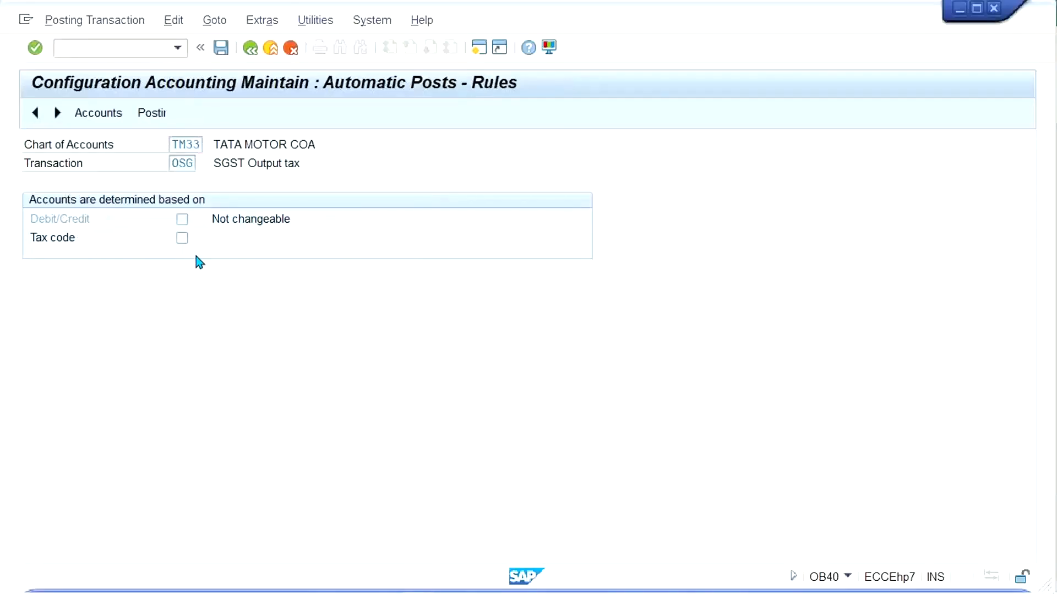
pyautogui.hotkey('ctrl', 's')
pyautogui.click(101, 244)
pyautogui.write('2011')
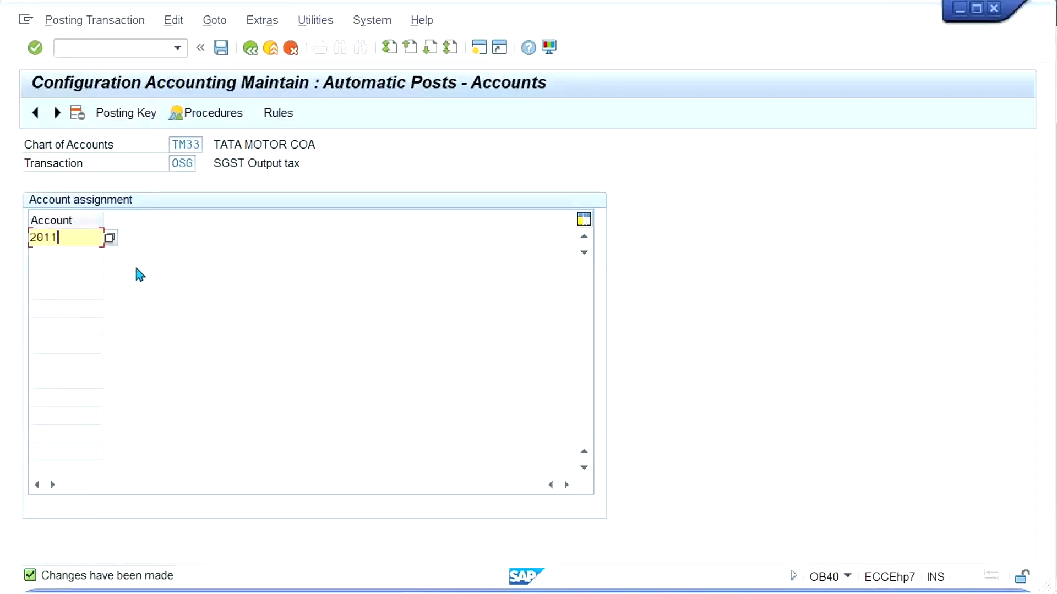
pyautogui.hotkey('ctrl', 's')
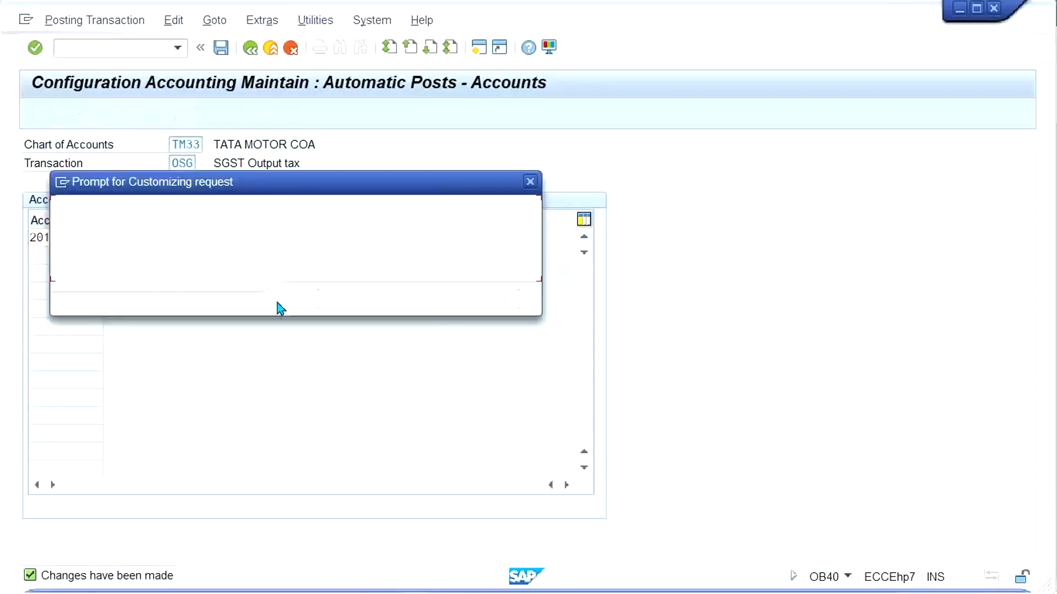
pyautogui.click(309, 299)
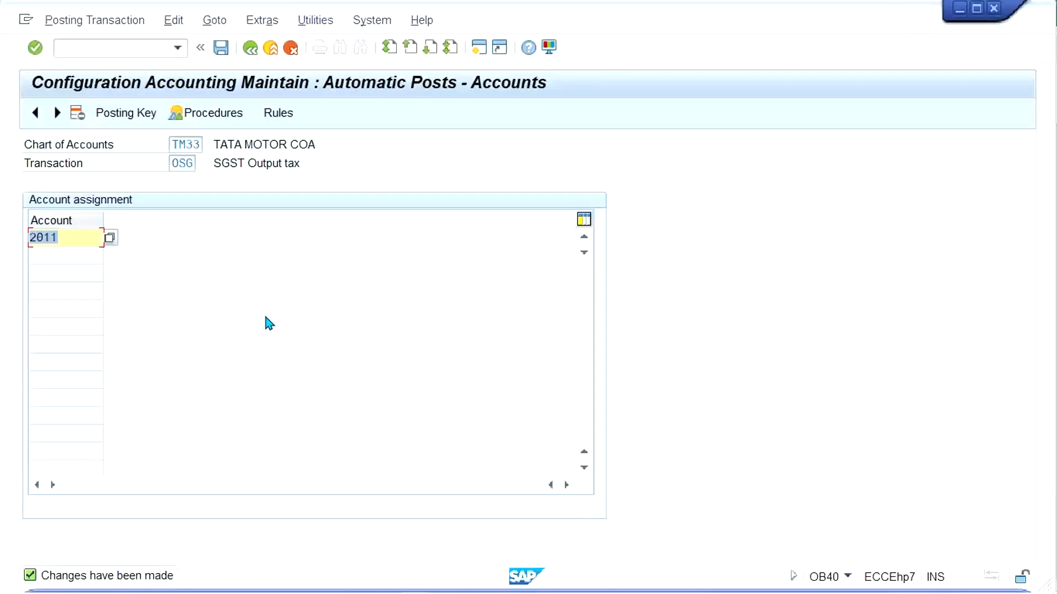
pyautogui.click(444, 584)
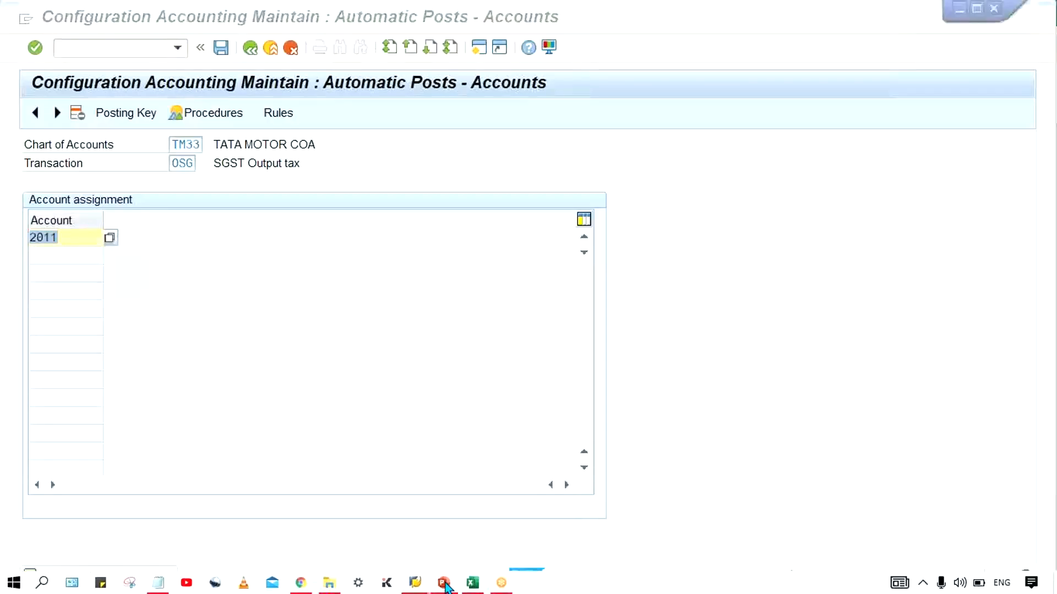
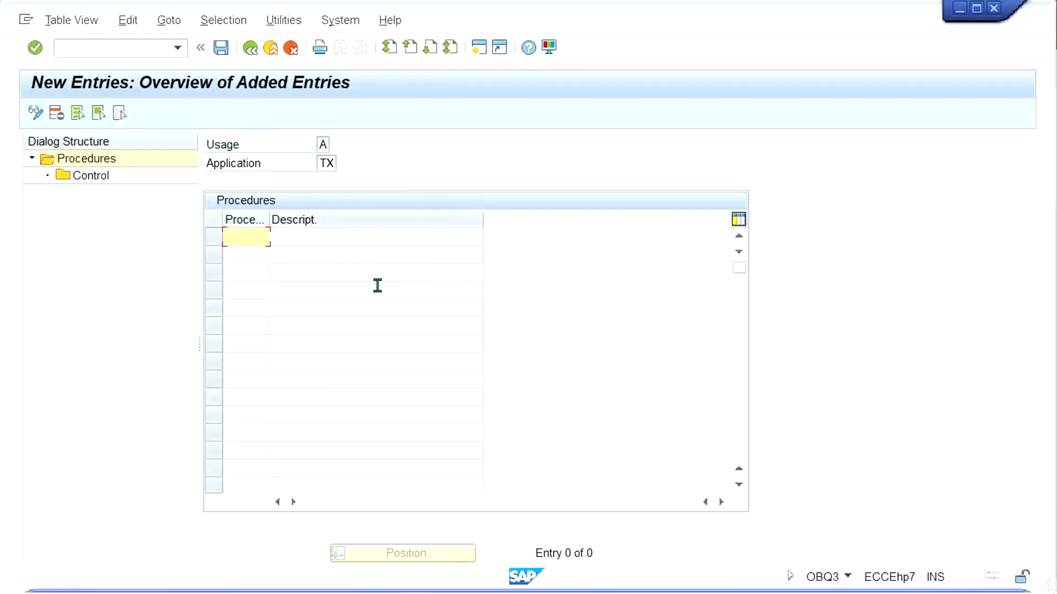
# Step: Create tax procedure TM33 with the description TATA MOTOR and save it under the TATA MOTOR customizing request
pyautogui.write('T')
pyautogui.write('M10')
pyautogui.press('BackSpace')
pyautogui.press('BackSpace')
pyautogui.write('33')
pyautogui.press('Tab')
pyautogui.write('TAT')
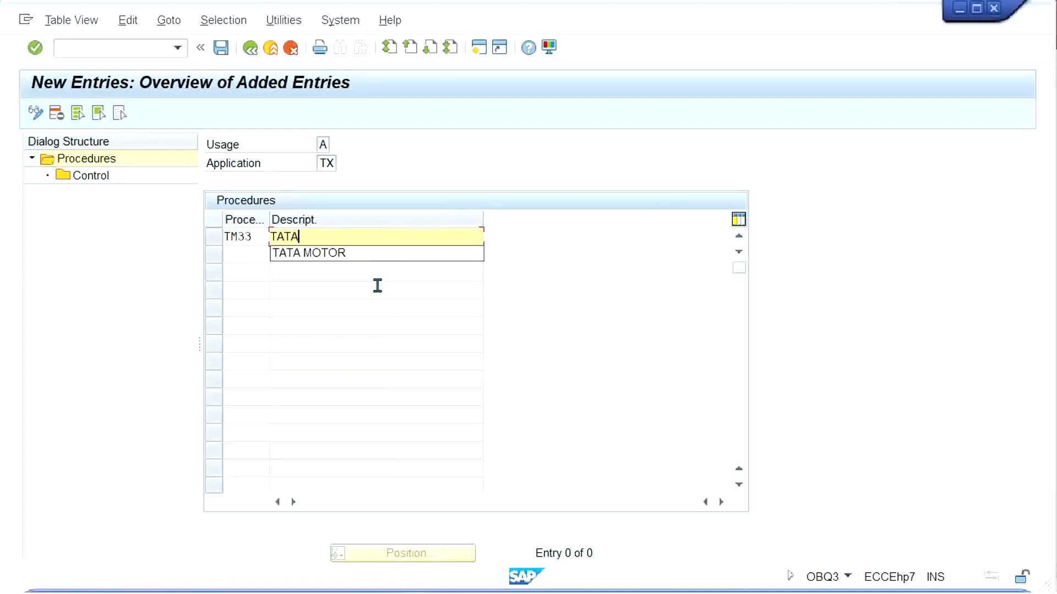
pyautogui.press('Down')
pyautogui.press('Return')
pyautogui.press('Return')
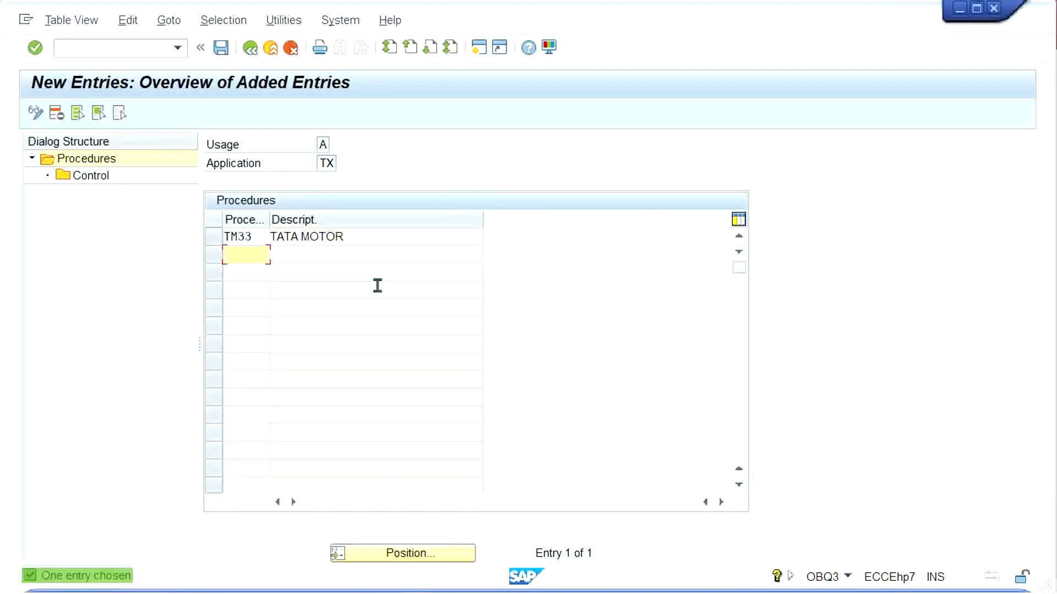
pyautogui.hotkey('ctrl', 's')
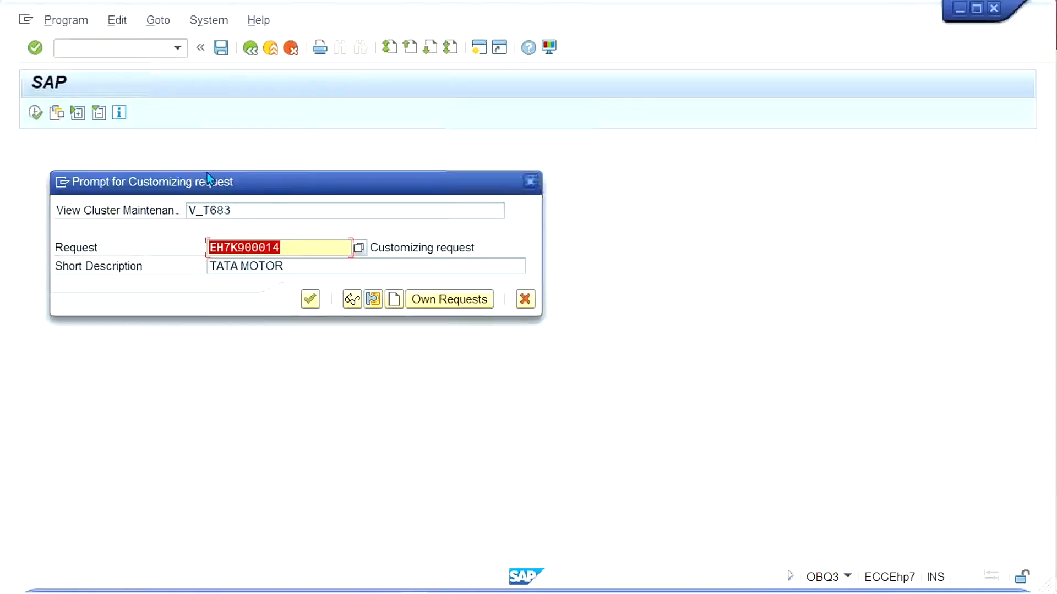
pyautogui.press('Return')
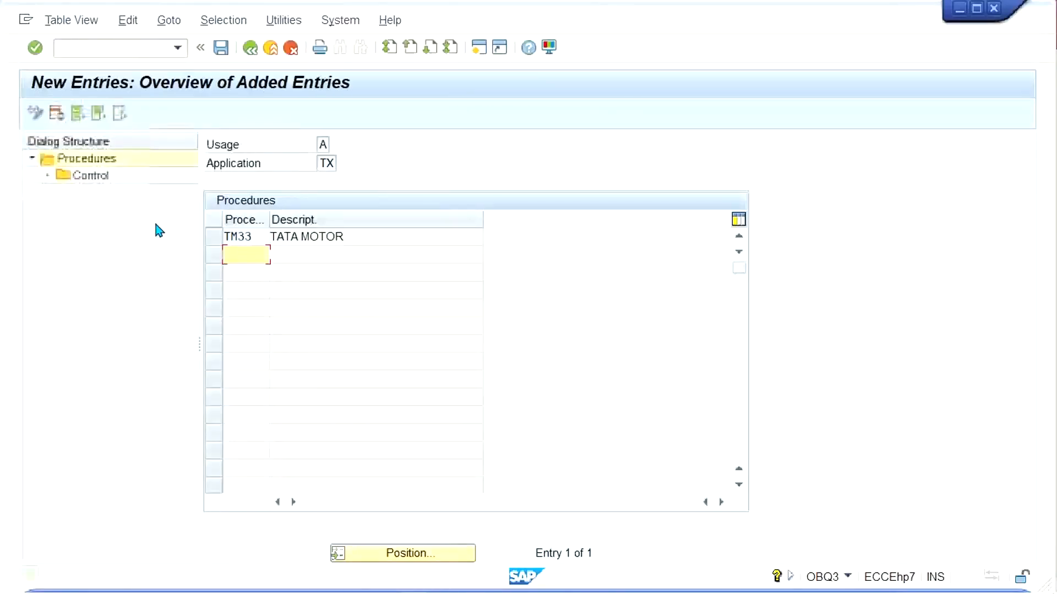
# Step: Open the control data of procedure TM33 and start adding new entries to it
pyautogui.click(214, 237)
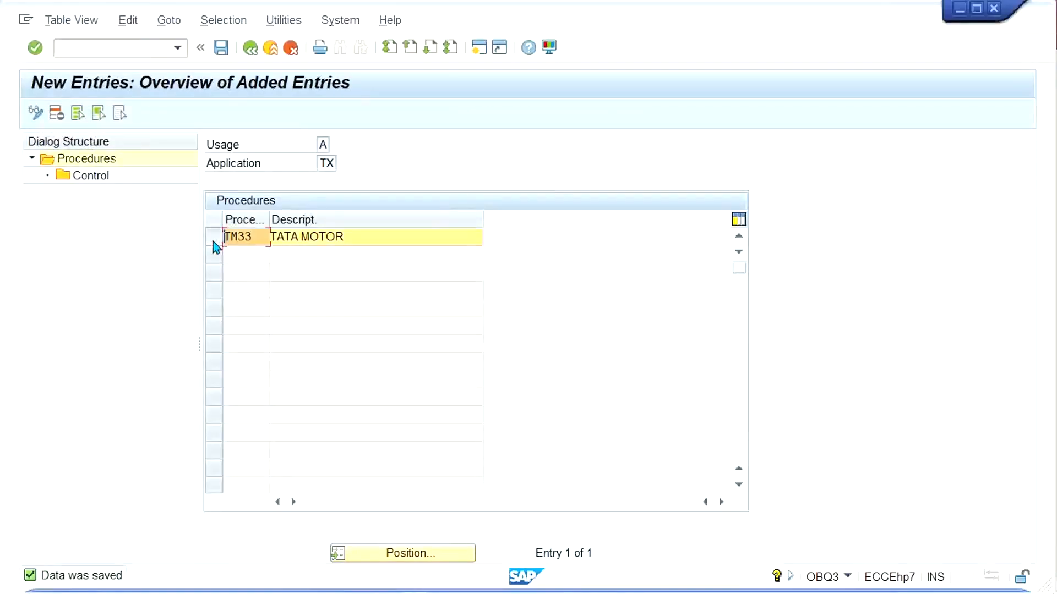
pyautogui.click(93, 178)
pyautogui.doubleClick(92, 179)
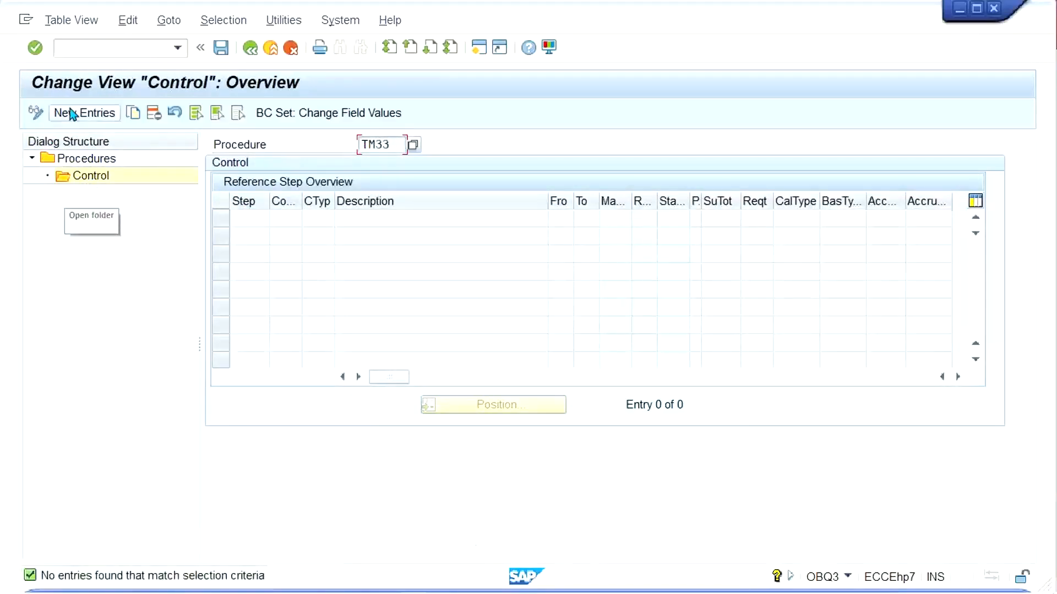
pyautogui.click(83, 112)
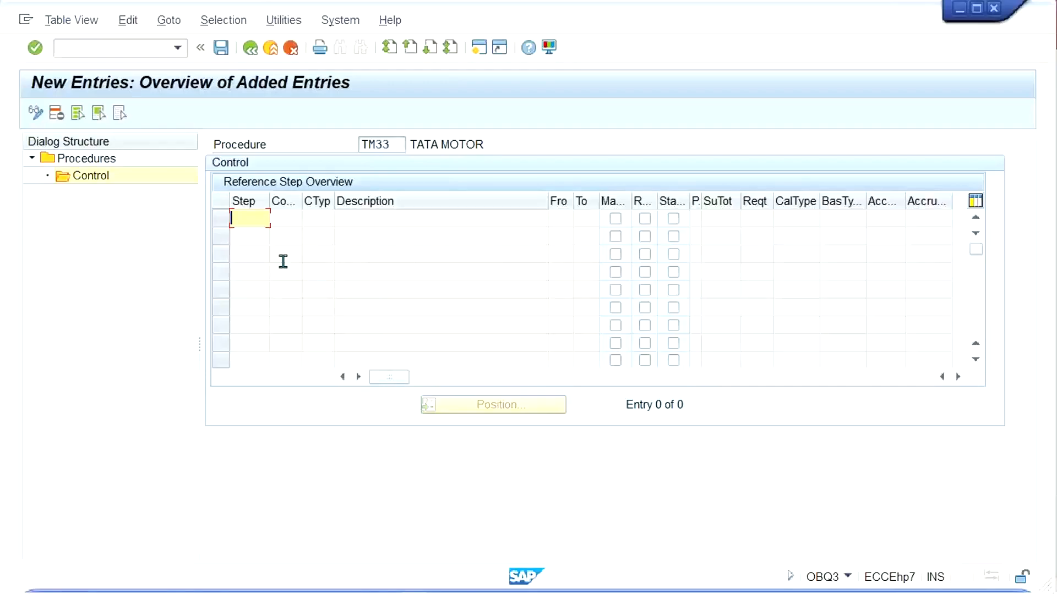
# Step: Copy the input condition types INCG, INSG and INIG from the Excel plan into TM33's condition type column, starting at the second row
pyautogui.click(312, 216)
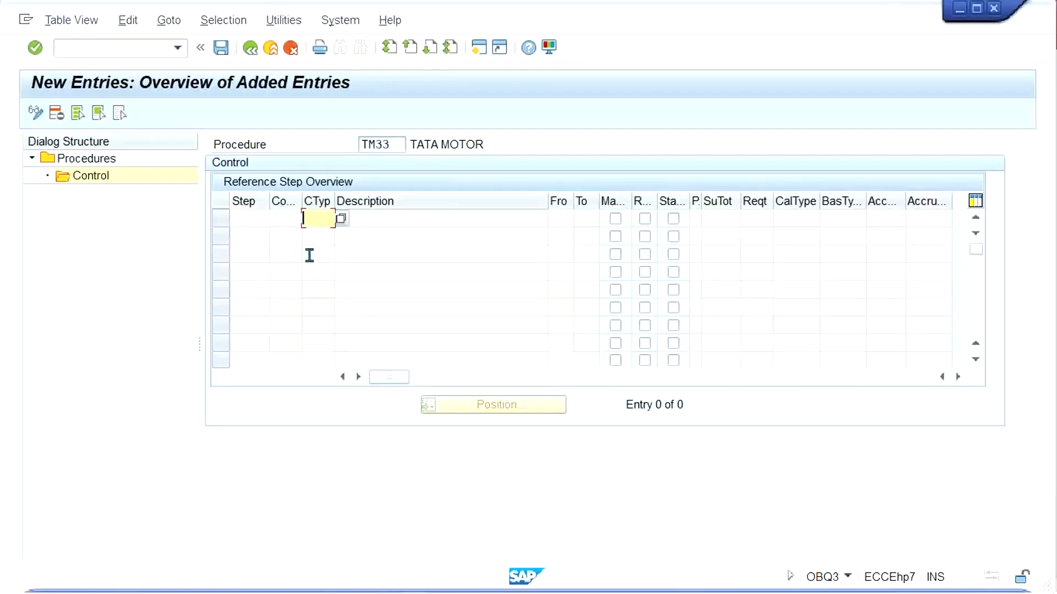
pyautogui.click(307, 237)
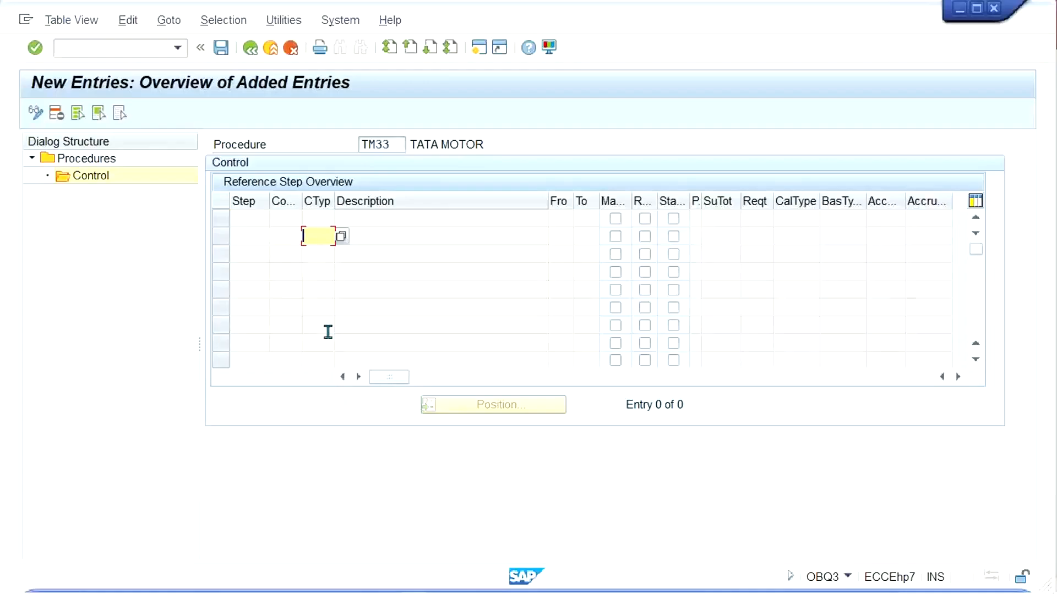
pyautogui.click(304, 219)
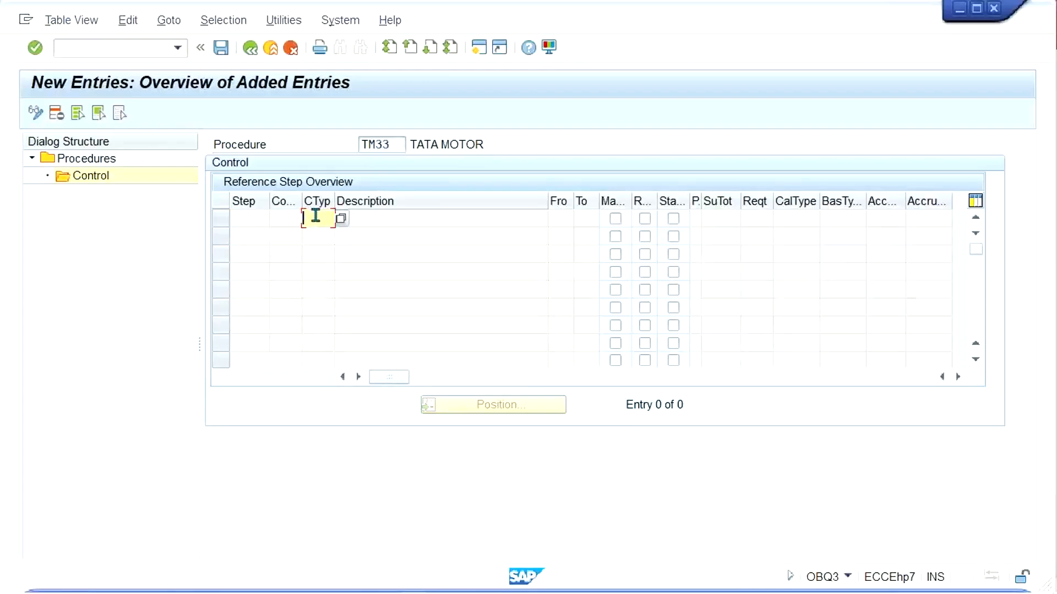
pyautogui.click(323, 240)
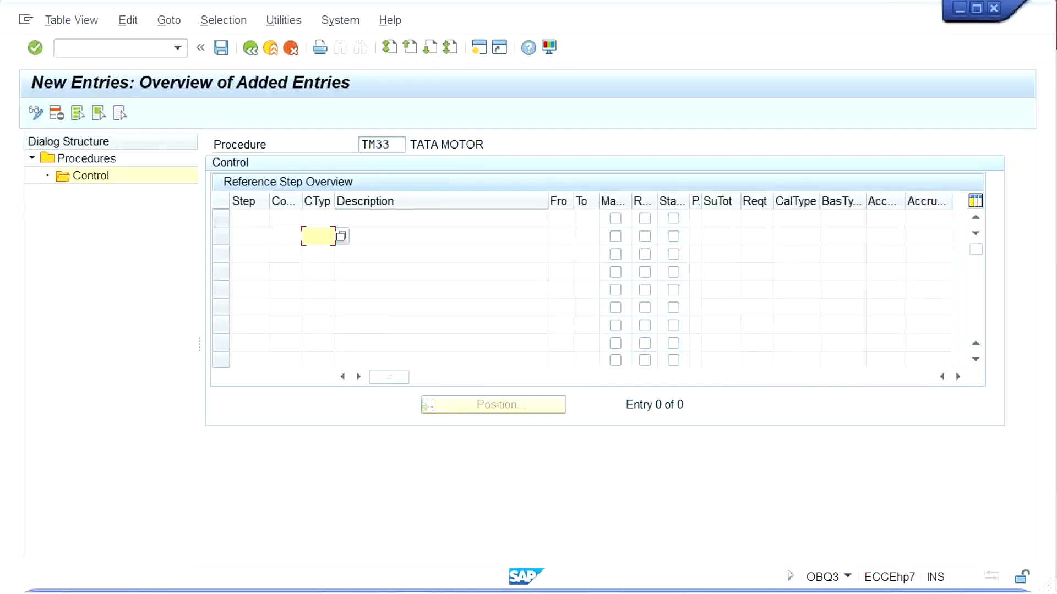
pyautogui.moveTo(402, 575)
pyautogui.click(472, 582)
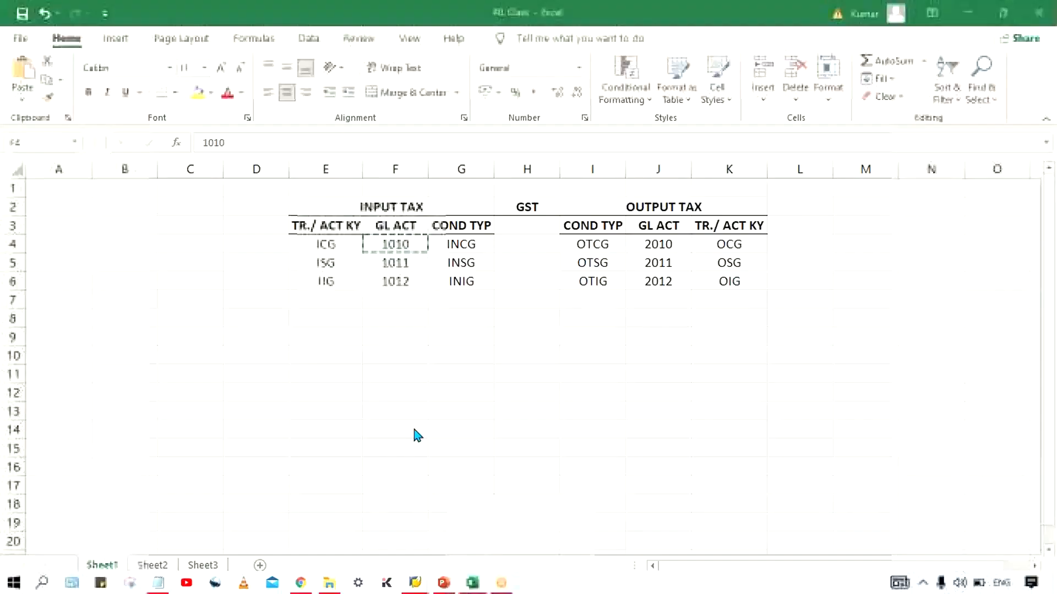
pyautogui.hotkey('ctrl', 'c')
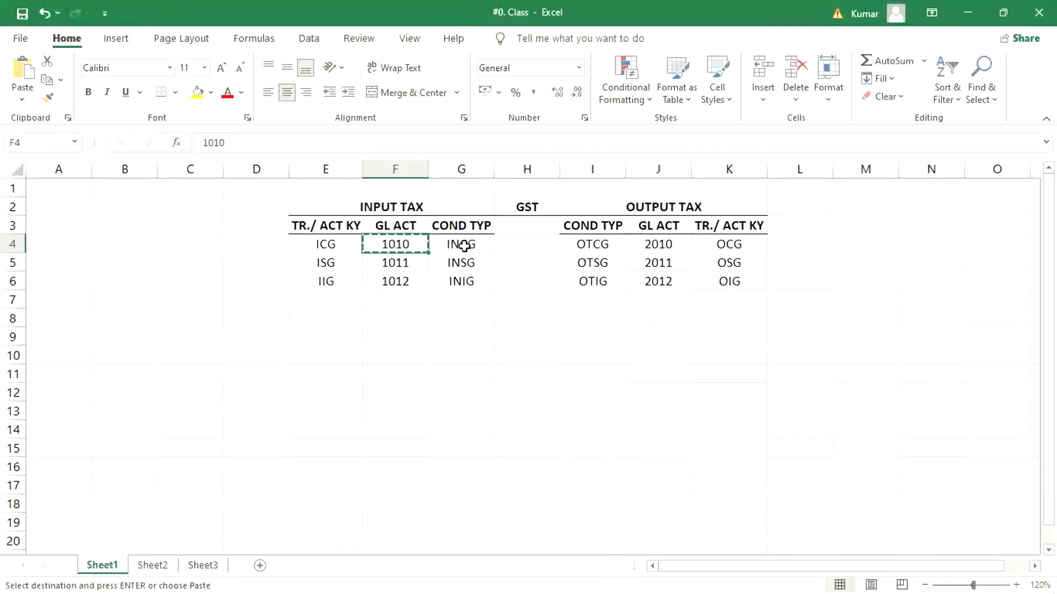
pyautogui.moveTo(461, 244); pyautogui.dragTo(469, 286)
pyautogui.hotkey('ctrl', 'c')
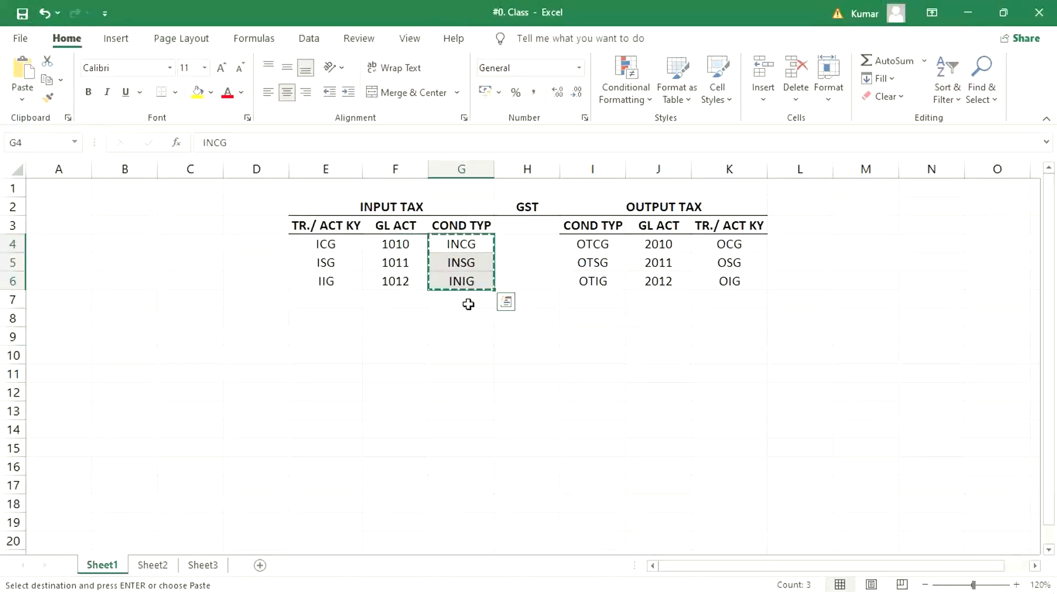
pyautogui.hotkey('alt', 'Tab')
pyautogui.click(313, 234)
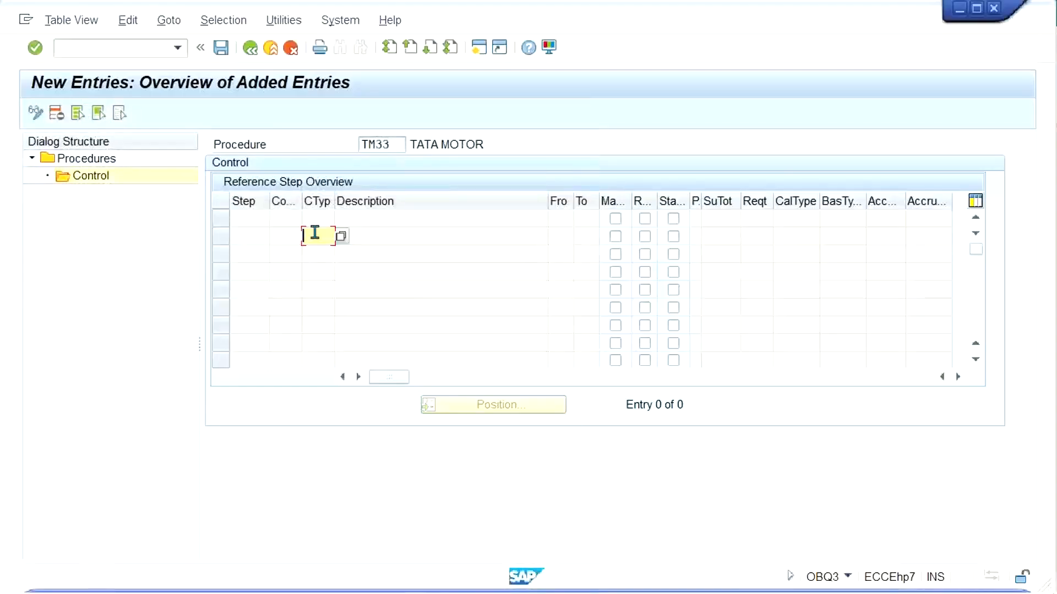
pyautogui.hotkey('ctrl', 'v')
# Step: Copy the output condition types OTCG, OTSG and OTIG from the Excel plan into the condition type column below INIG in SAP
pyautogui.click(472, 583)
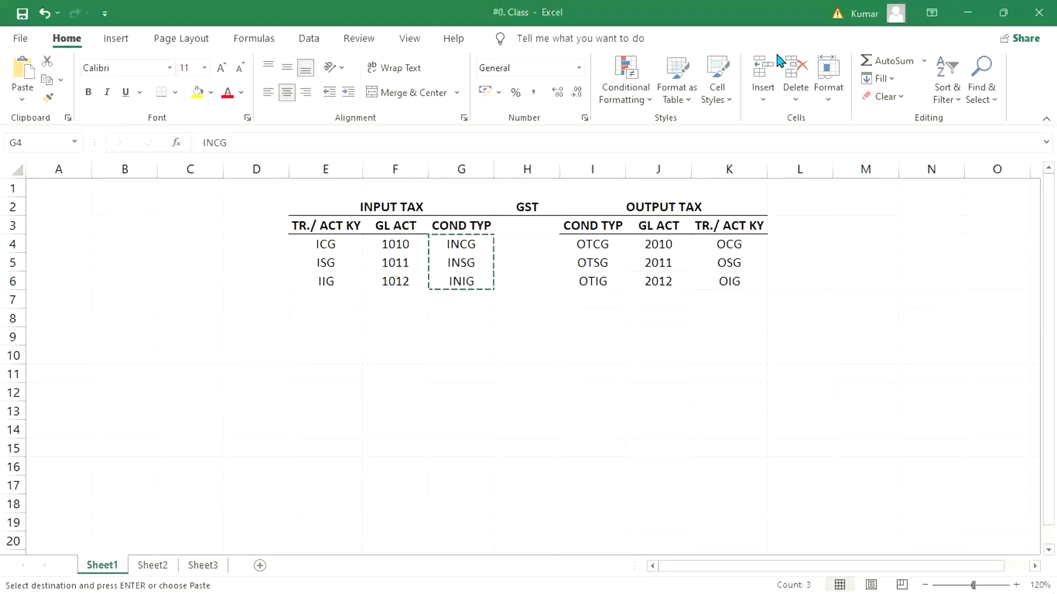
pyautogui.moveTo(590, 240); pyautogui.dragTo(592, 282)
pyautogui.hotkey('ctrl', 'c')
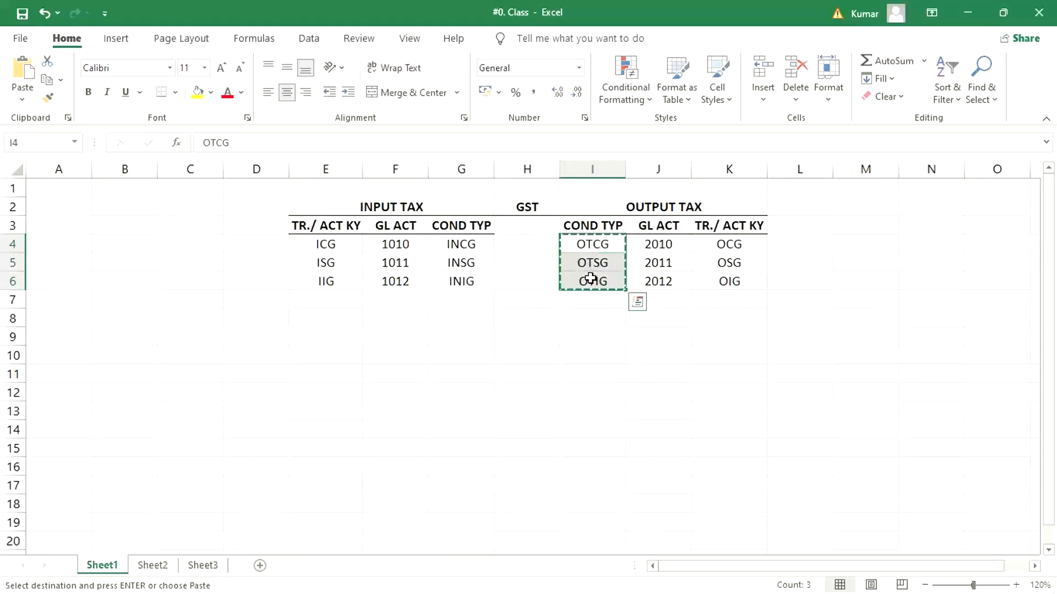
pyautogui.hotkey('alt', 'Tab')
pyautogui.click(332, 290)
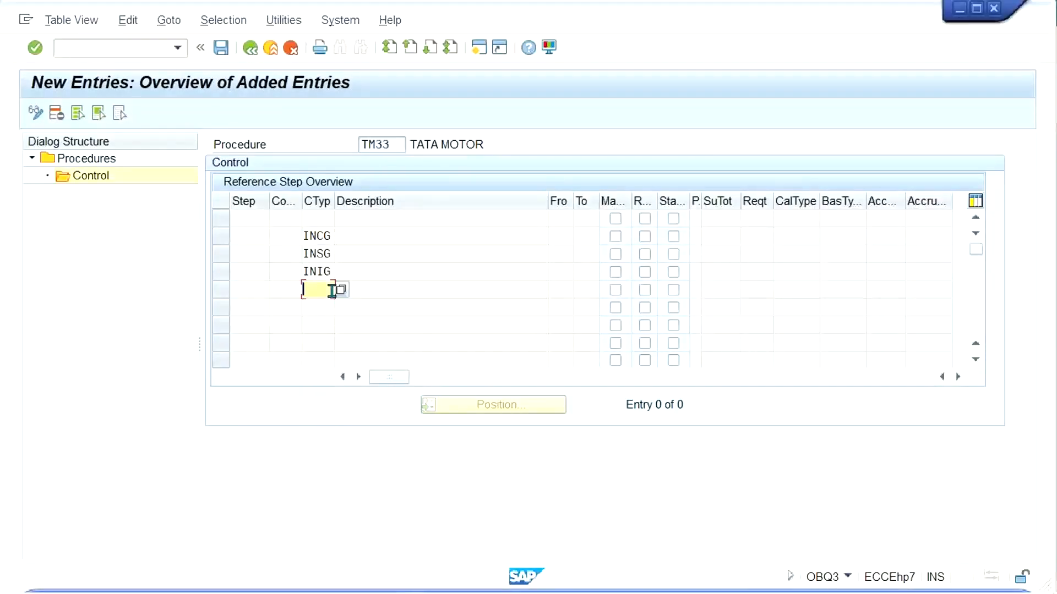
pyautogui.hotkey('ctrl', 'v')
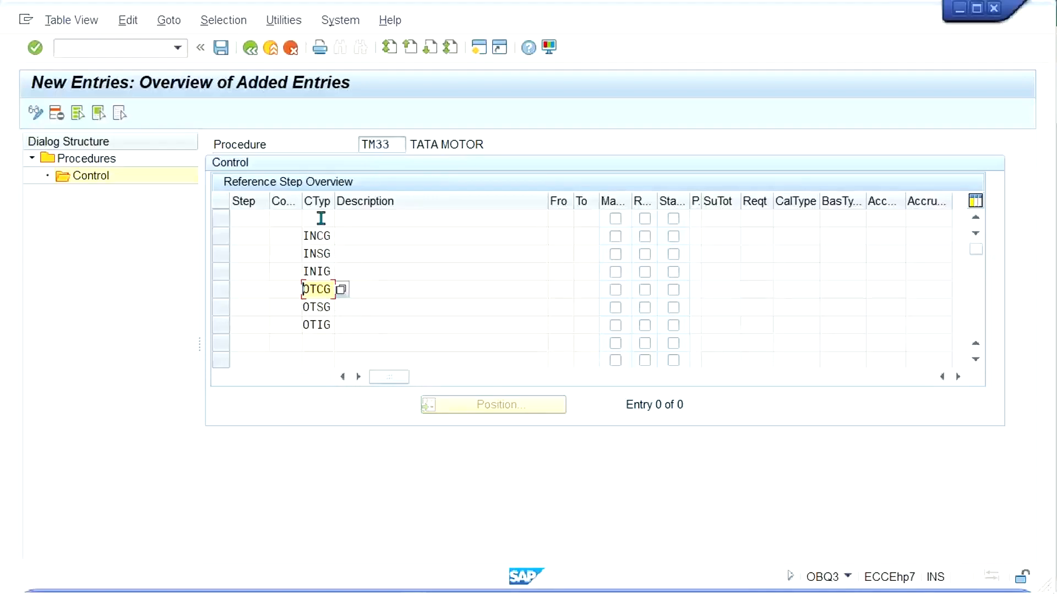
# Step: Enter condition type BASB in the empty first row of the control table
pyautogui.click(320, 219)
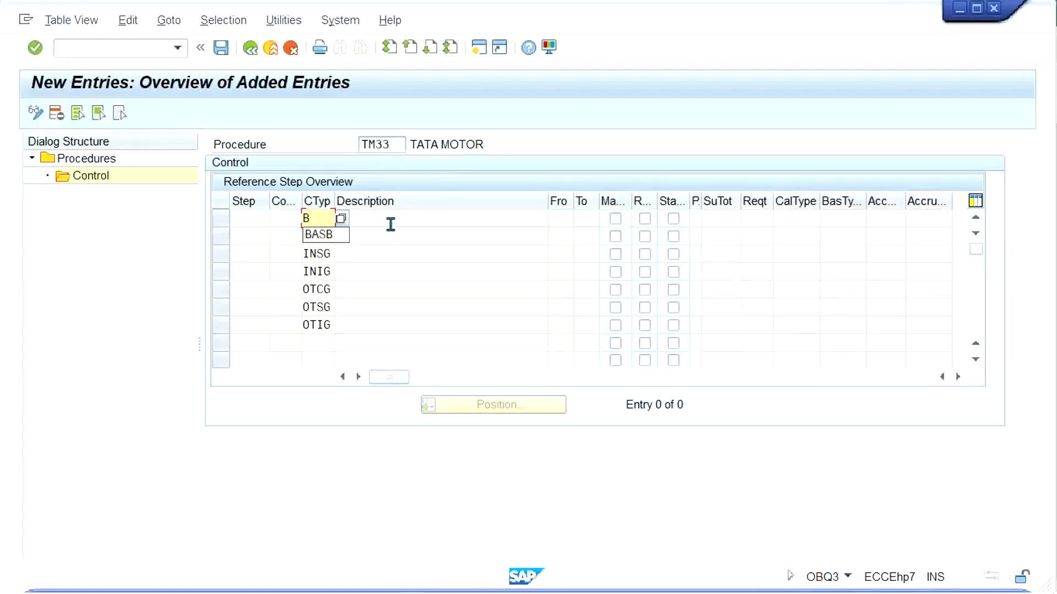
pyautogui.press('Down')
pyautogui.press('Return')
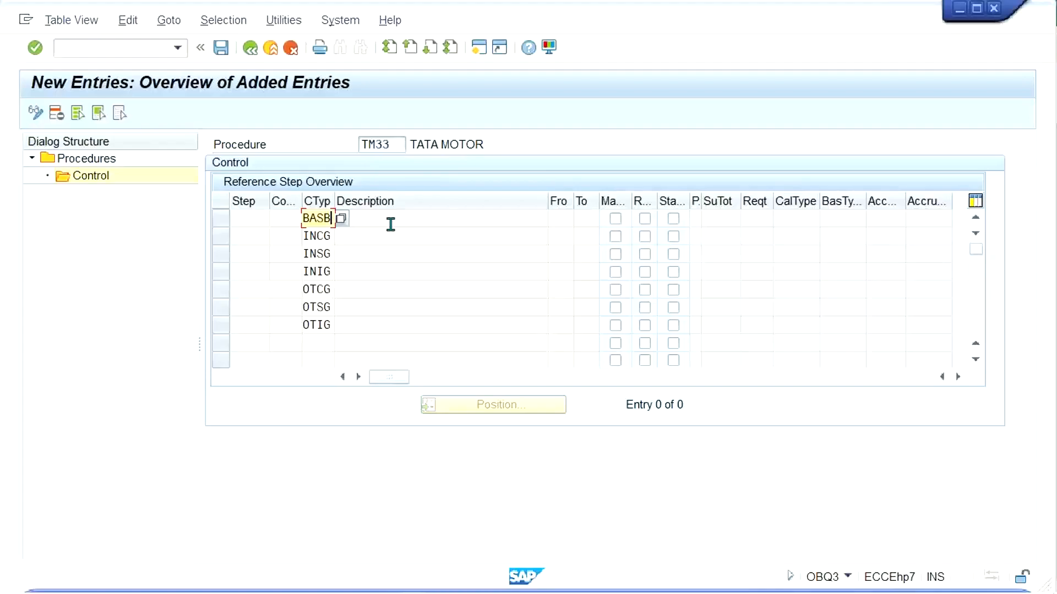
# Step: Try to confirm the condition types entered in TM33's control table, and discard the rejected rows
pyautogui.press('Return')
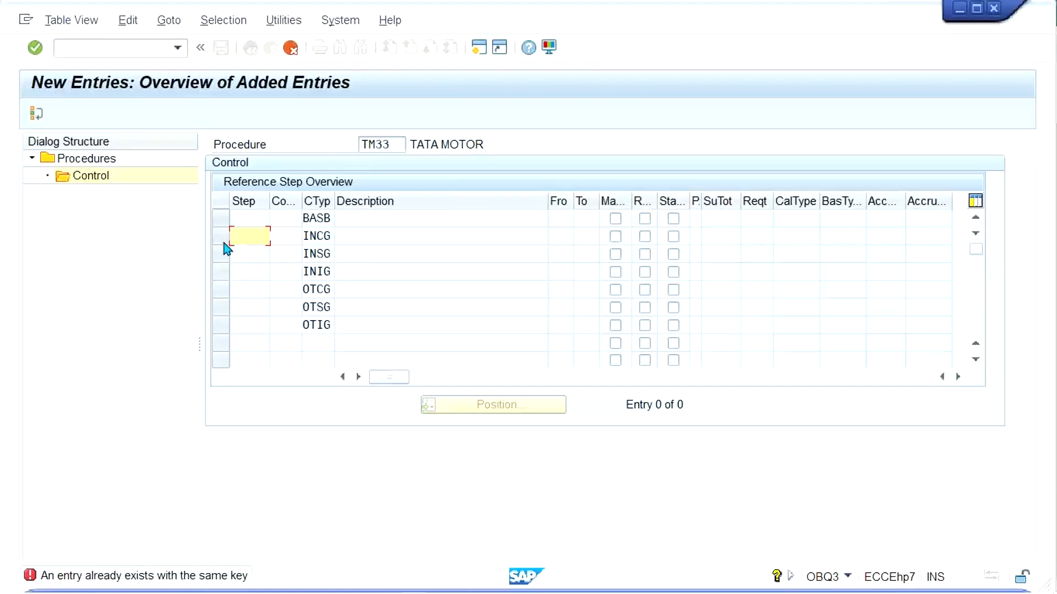
pyautogui.press('Return')
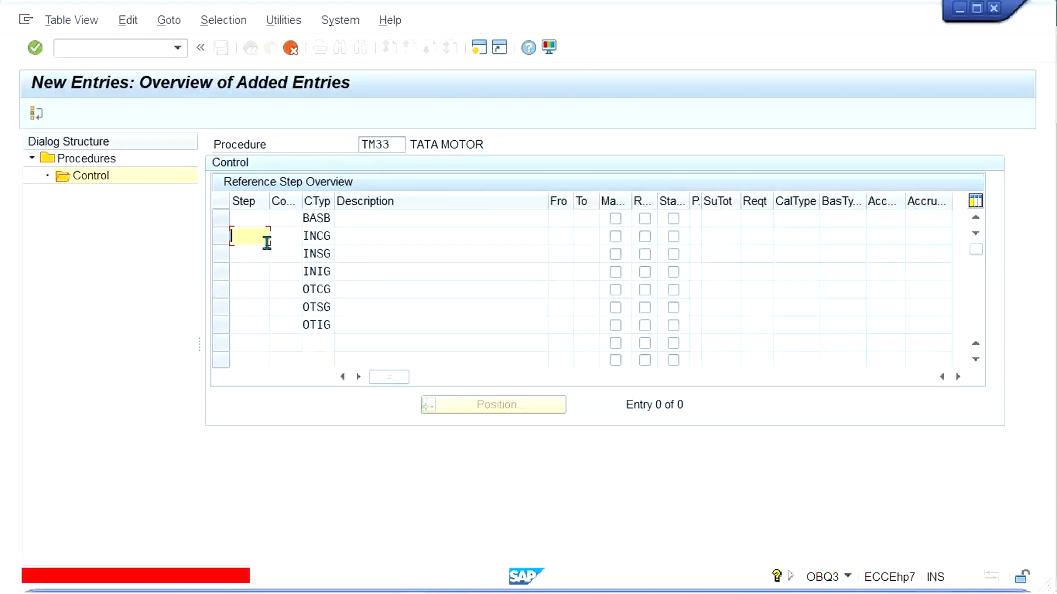
pyautogui.click(290, 48)
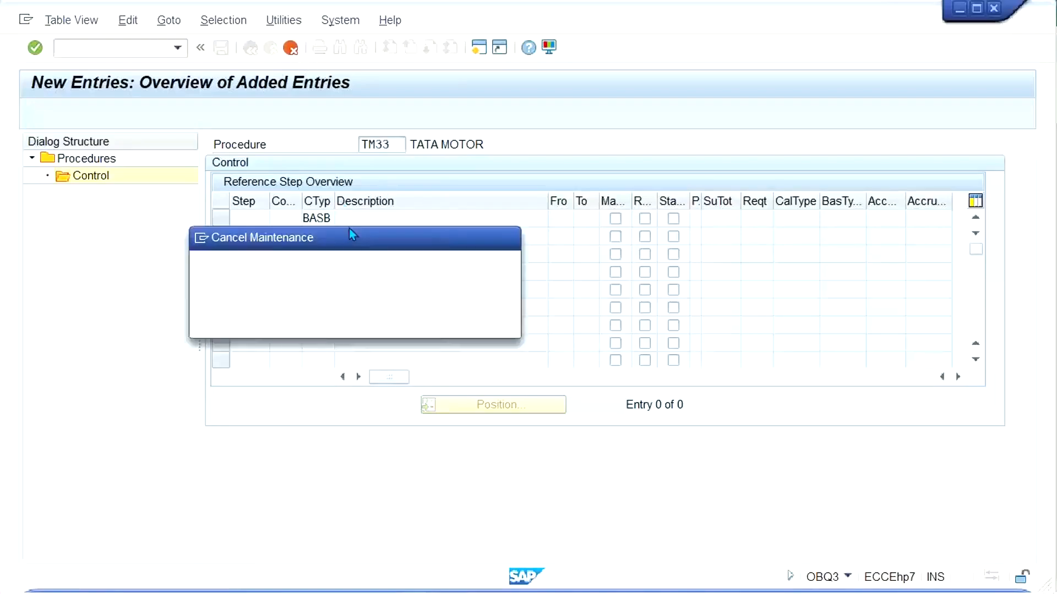
pyautogui.click(273, 322)
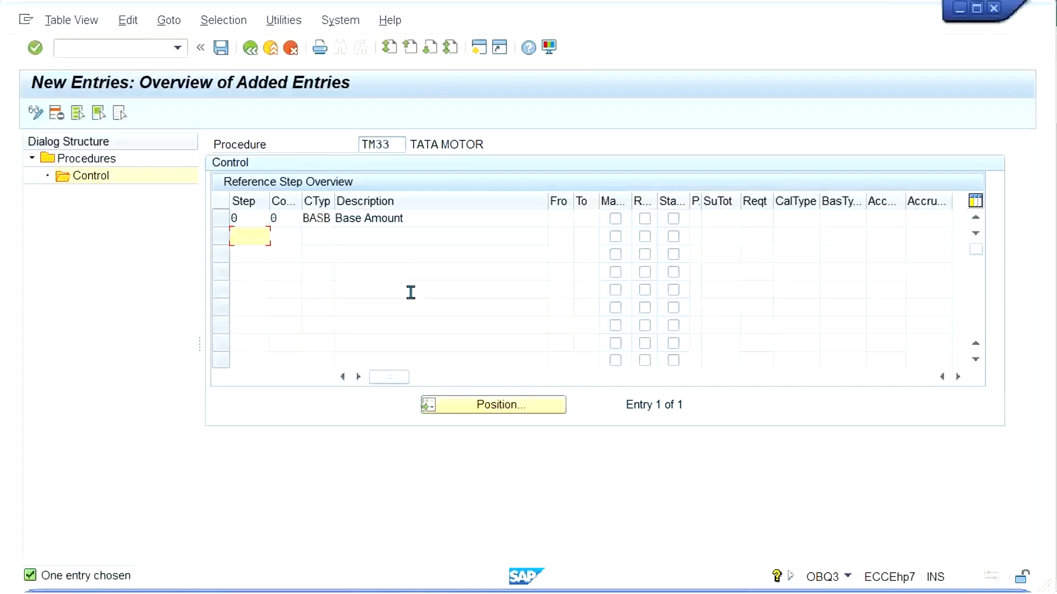
# Step: Try to add condition type INSG in the row below BASB, and cancel the entry
pyautogui.click(319, 238)
pyautogui.click(320, 240)
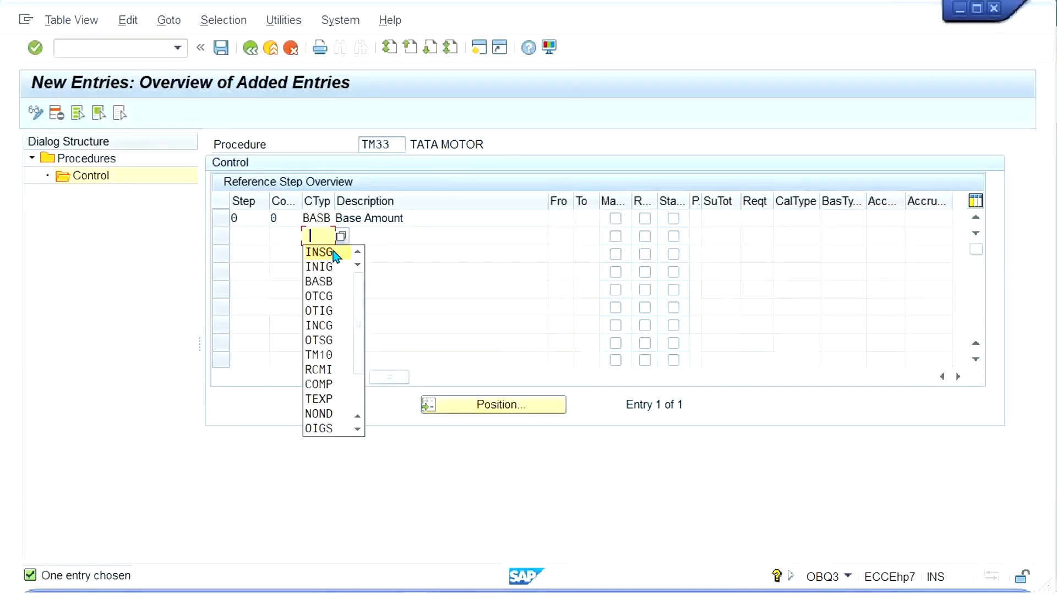
pyautogui.click(333, 251)
pyautogui.press('Return')
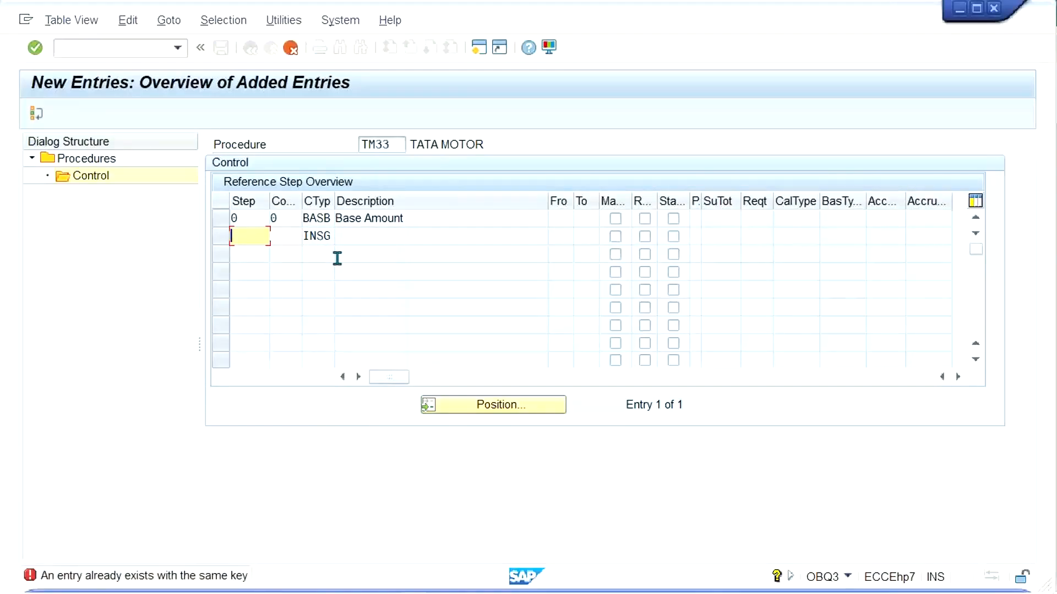
pyautogui.click(295, 49)
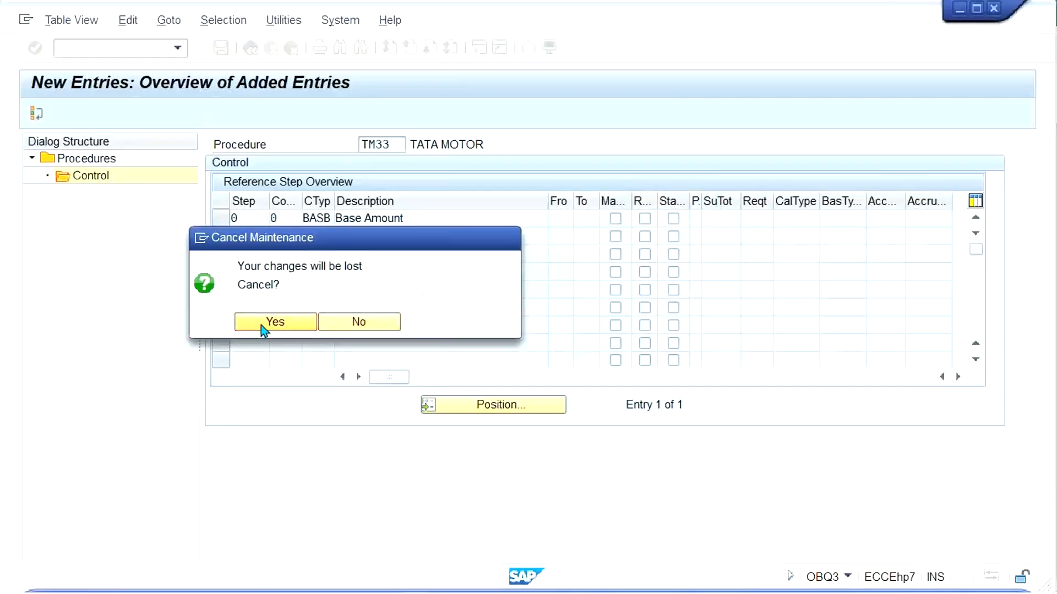
pyautogui.click(261, 324)
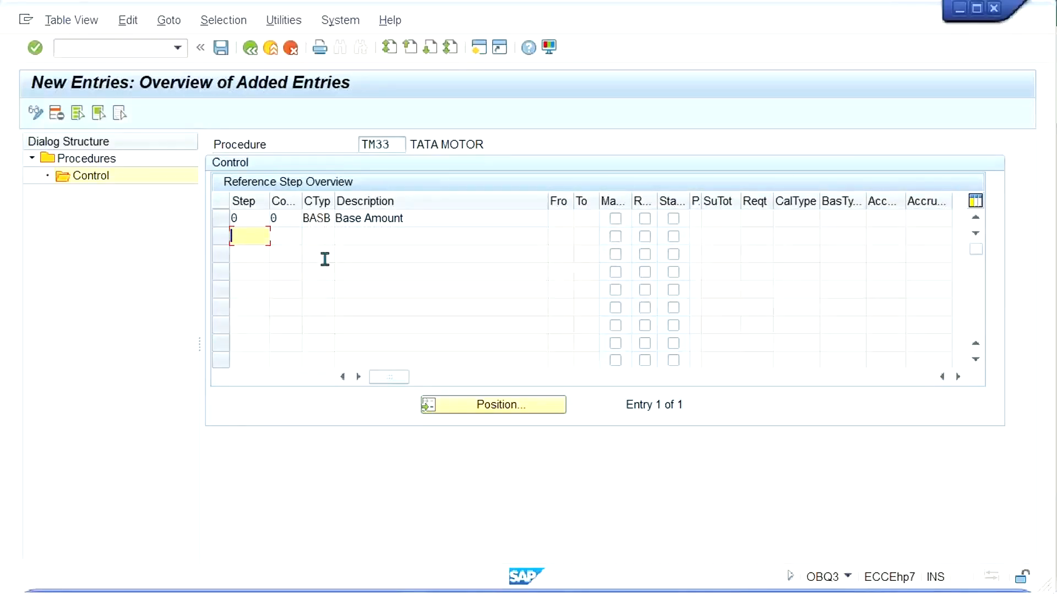
# Step: Discard the remaining BASB entry and start new entries for TM33's control data again
pyautogui.click(221, 218)
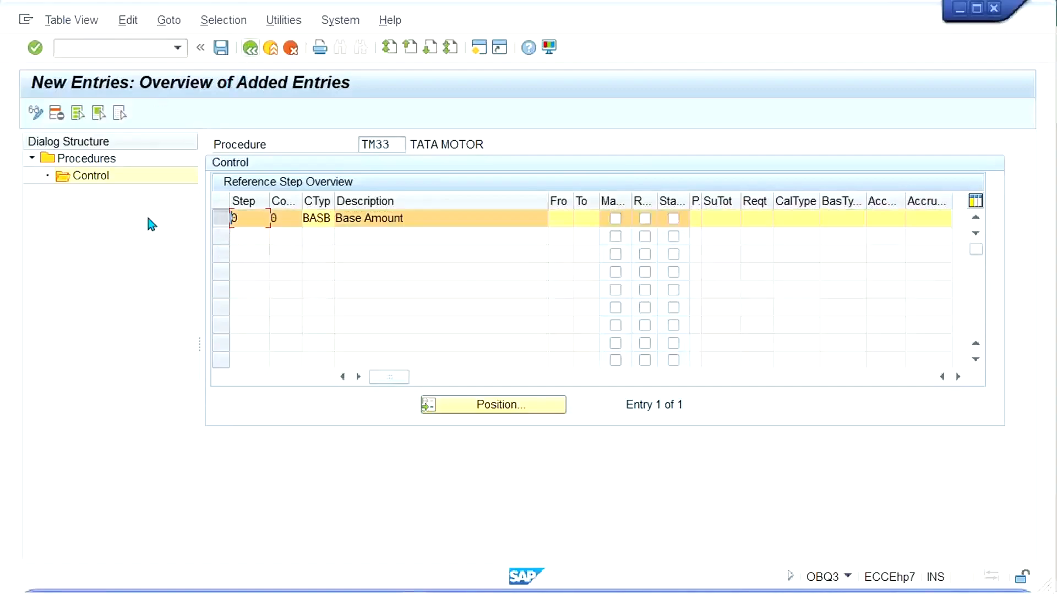
pyautogui.click(100, 112)
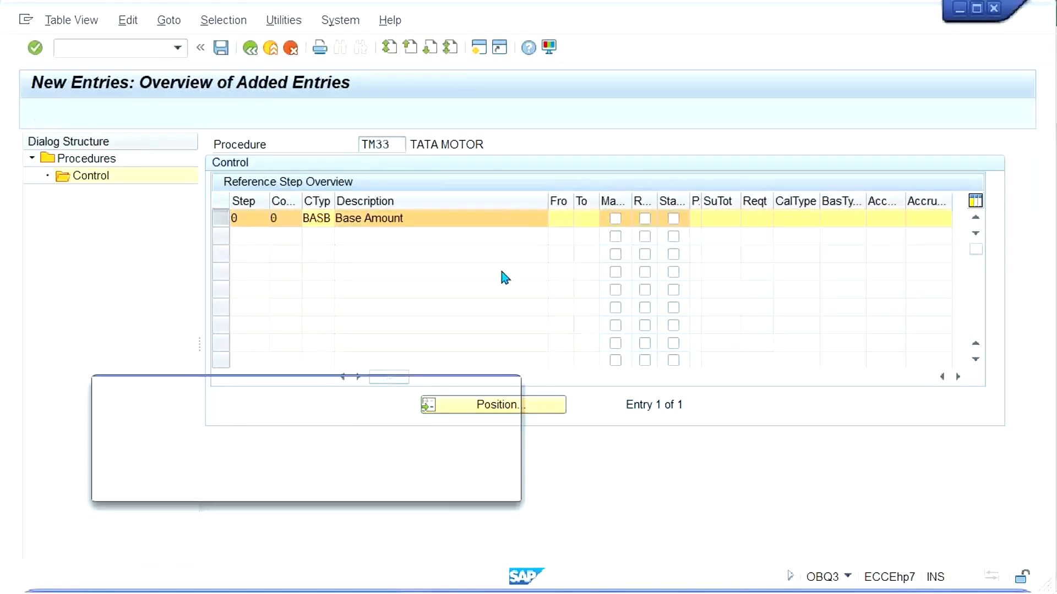
pyautogui.press('Return')
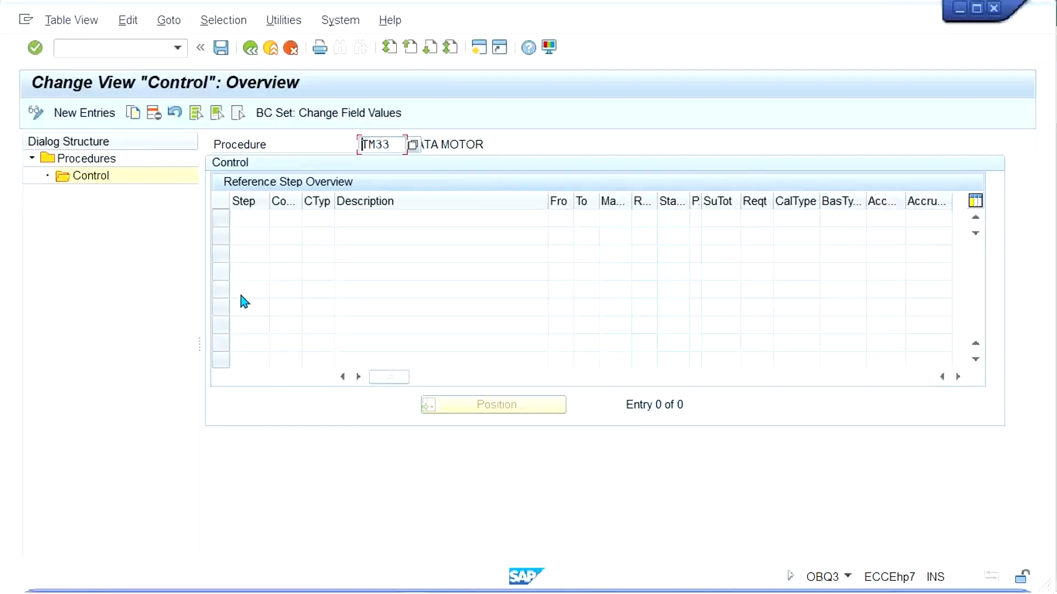
pyautogui.click(84, 113)
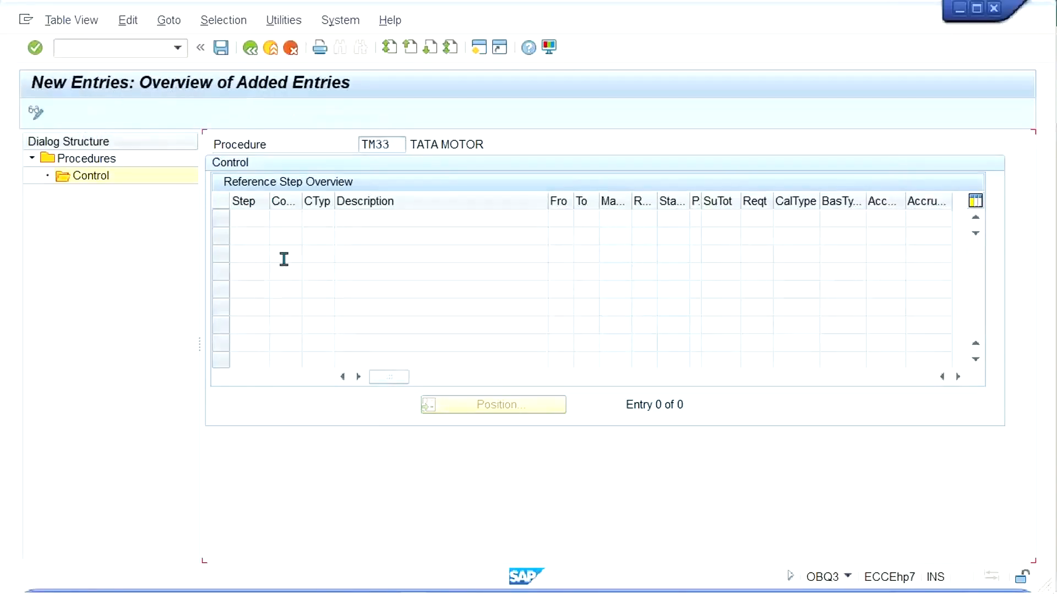
pyautogui.click(323, 219)
pyautogui.click(321, 236)
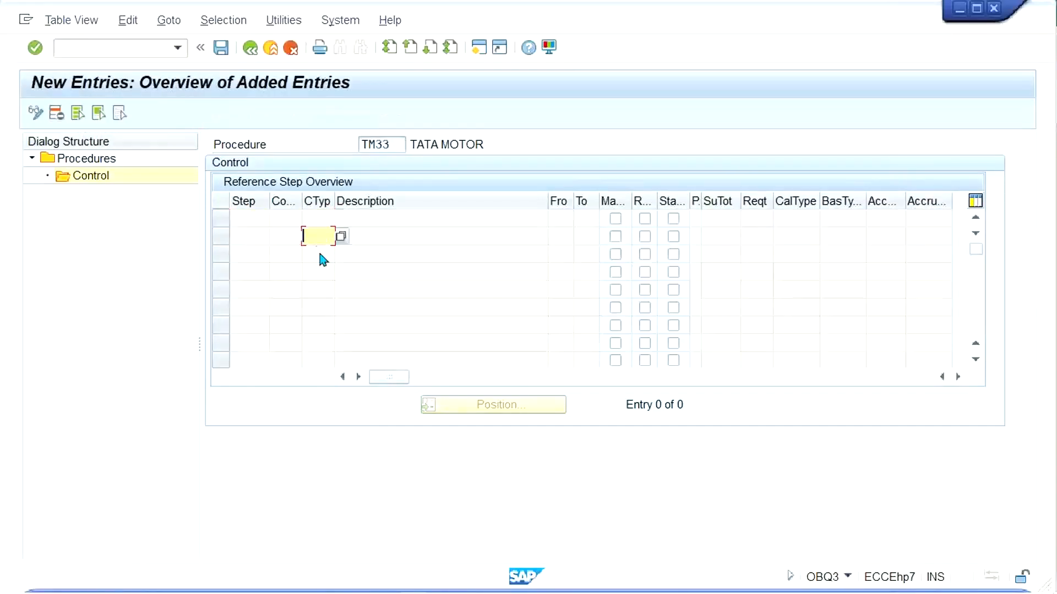
# Step: In the Excel plan, copy output condition types OTCG, OTSG, OTIG and GL accounts 2010, 2011, 2012 below the matching input tax columns
pyautogui.click(472, 584)
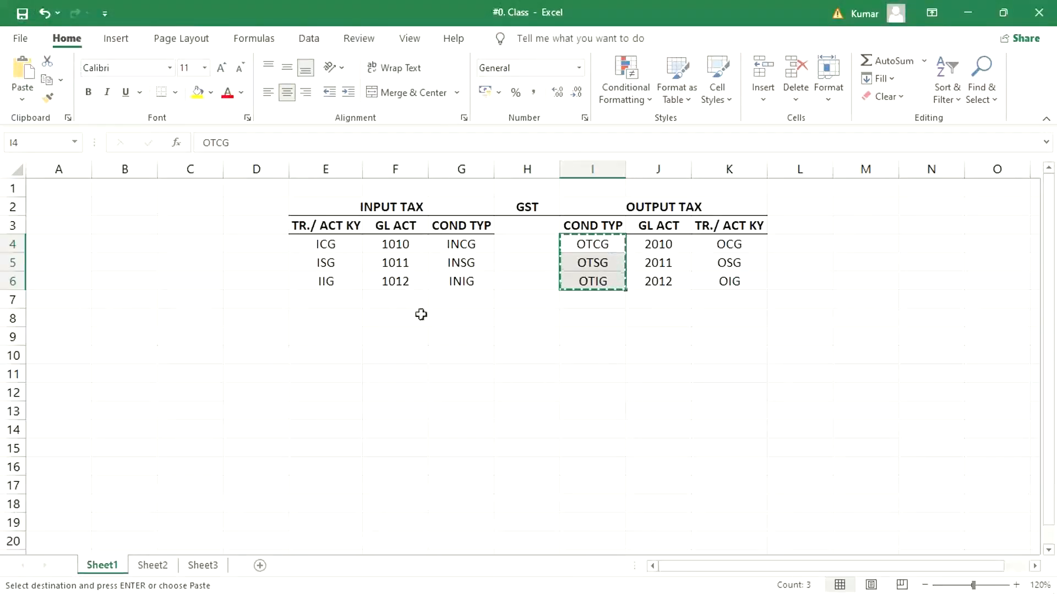
pyautogui.click(451, 306)
pyautogui.hotkey('ctrl', 'v')
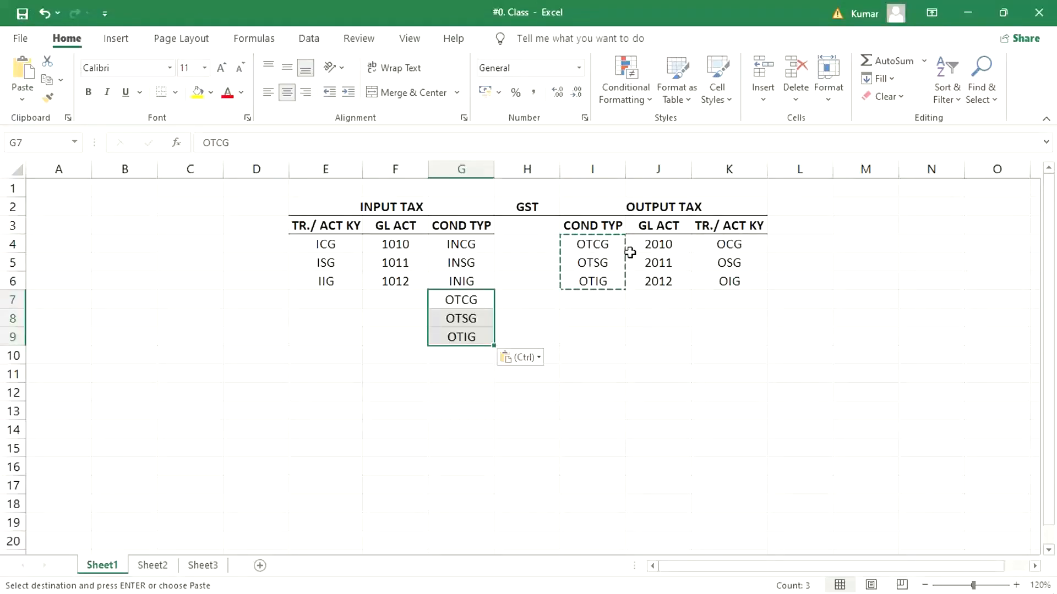
pyautogui.moveTo(647, 245); pyautogui.dragTo(651, 296)
pyautogui.hotkey('ctrl', 'c')
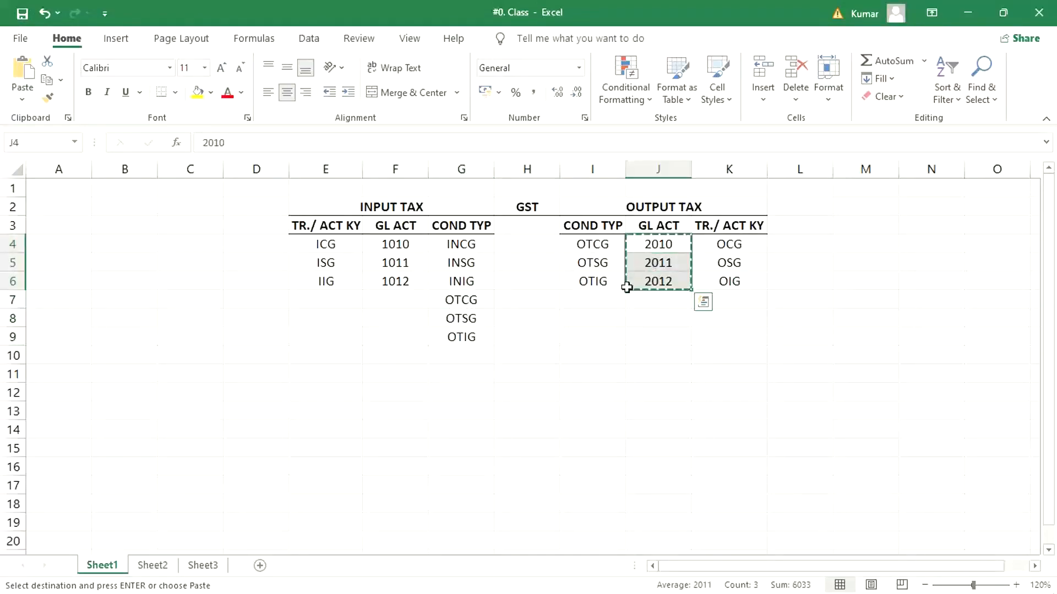
pyautogui.click(401, 303)
pyautogui.hotkey('ctrl', 'v')
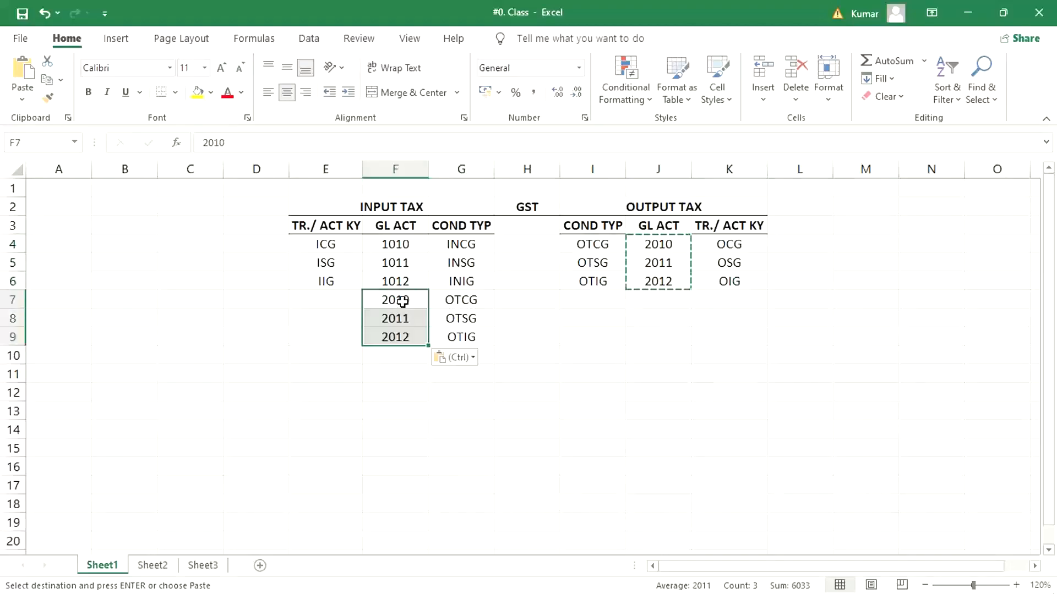
pyautogui.click(550, 387)
# Step: Copy the six condition types INCG through OTIG from Excel into TM33's CTyp column in SAP from row two, and enter BASB in row one
pyautogui.moveTo(476, 243); pyautogui.dragTo(480, 340)
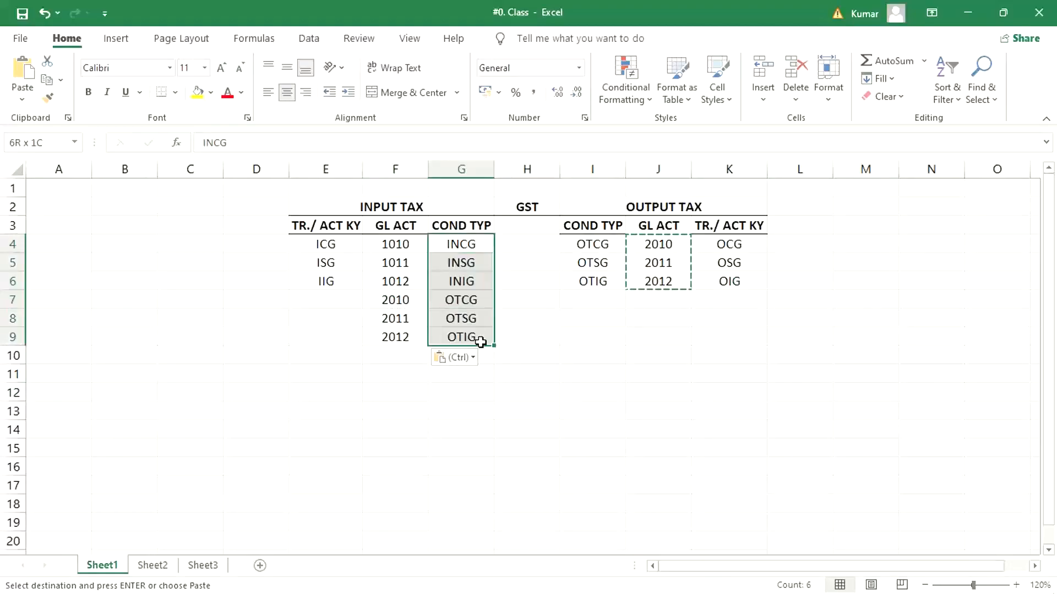
pyautogui.hotkey('ctrl', 'c')
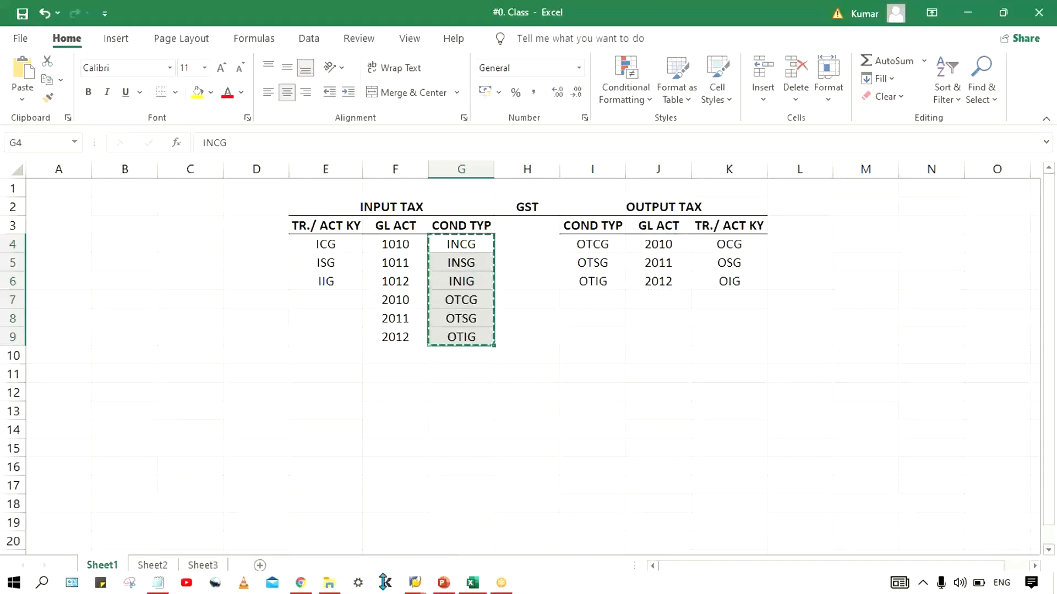
pyautogui.click(415, 582)
pyautogui.click(547, 530)
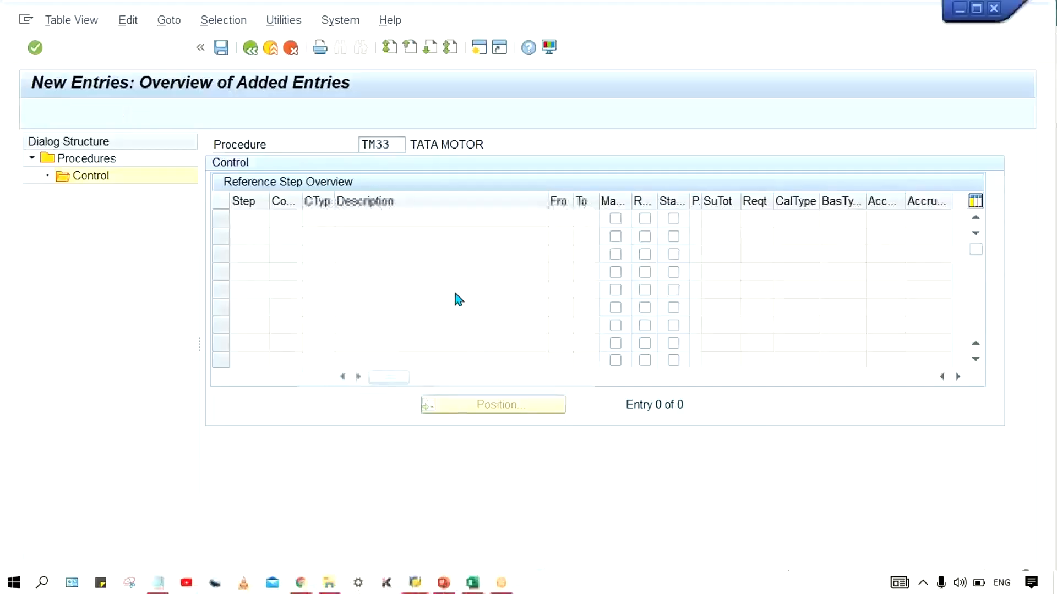
pyautogui.click(323, 216)
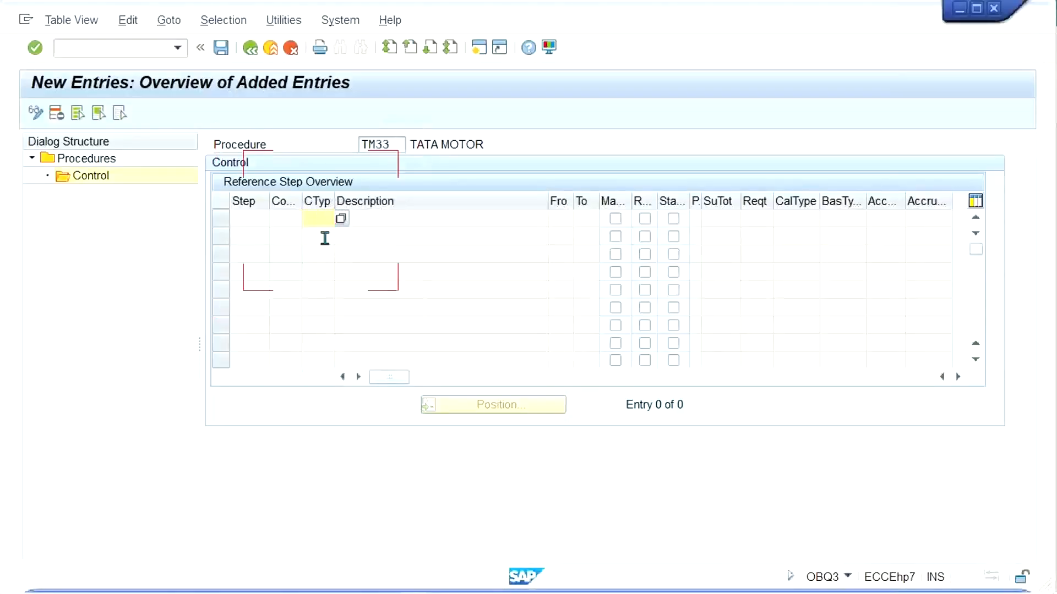
pyautogui.click(324, 236)
pyautogui.hotkey('ctrl', 'v')
pyautogui.click(328, 216)
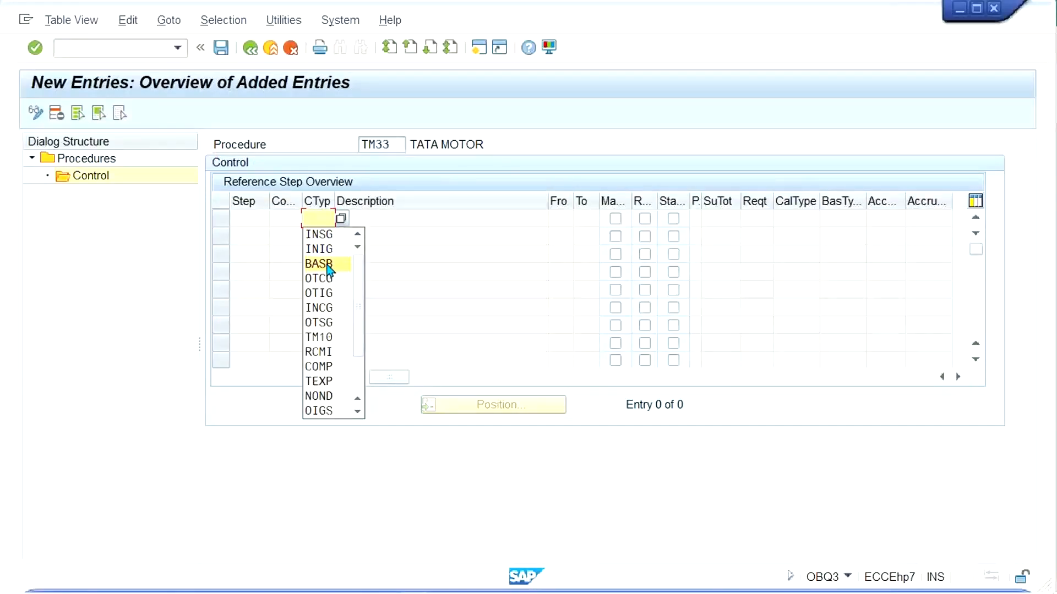
pyautogui.click(330, 263)
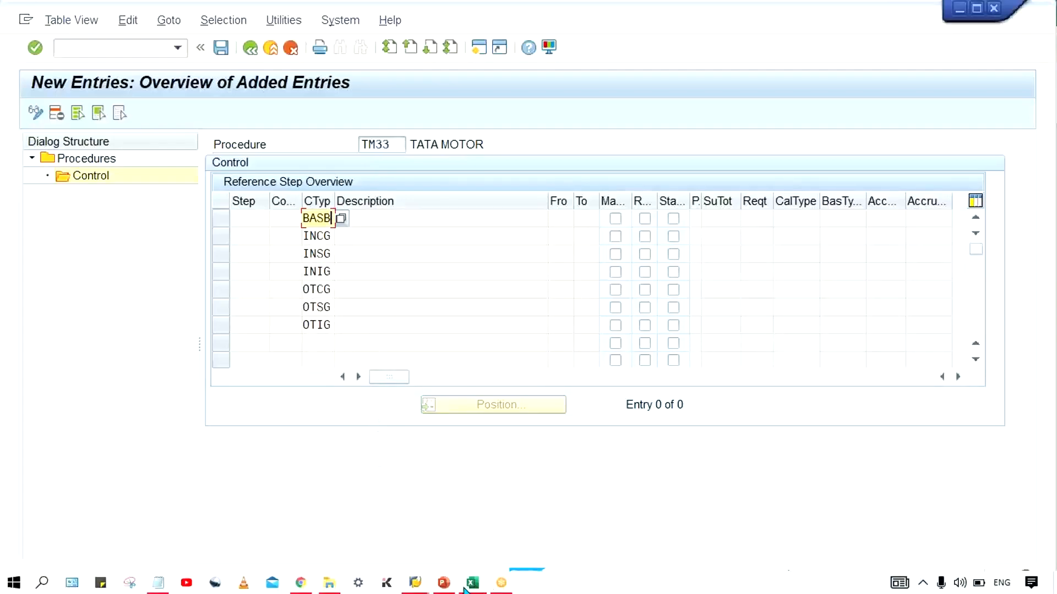
# Step: In the Excel plan, copy the output transaction keys OCG, OSG and OIG below IIG in the input tax key column
pyautogui.click(468, 585)
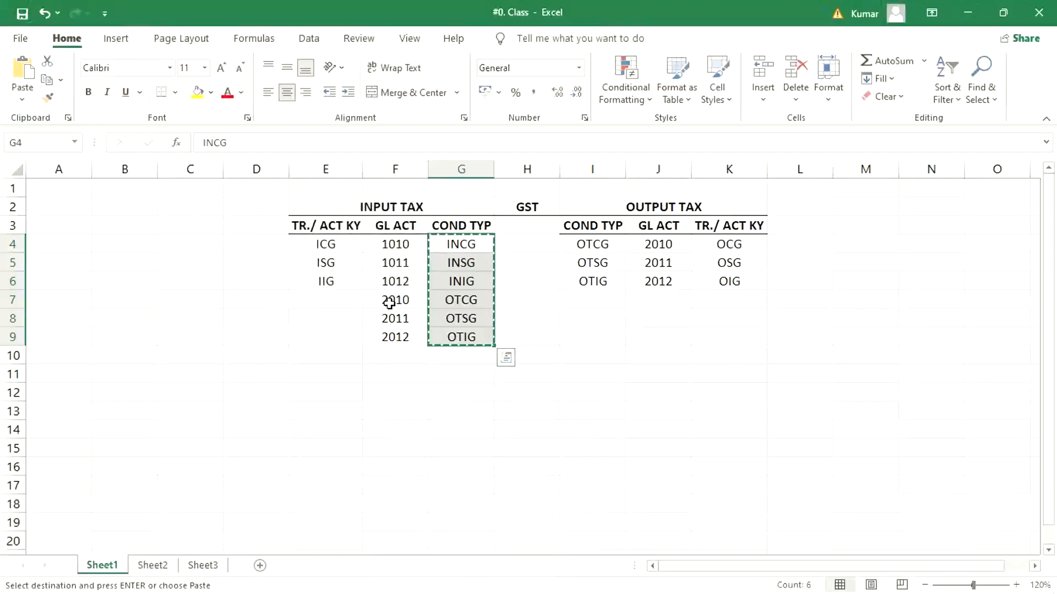
pyautogui.click(401, 373)
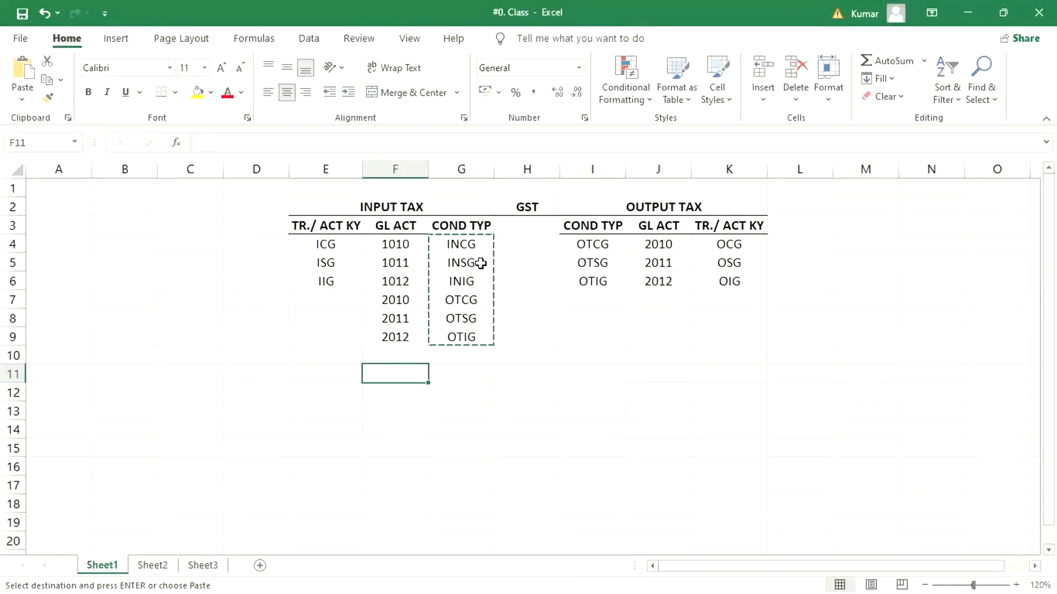
pyautogui.moveTo(392, 243); pyautogui.dragTo(452, 263)
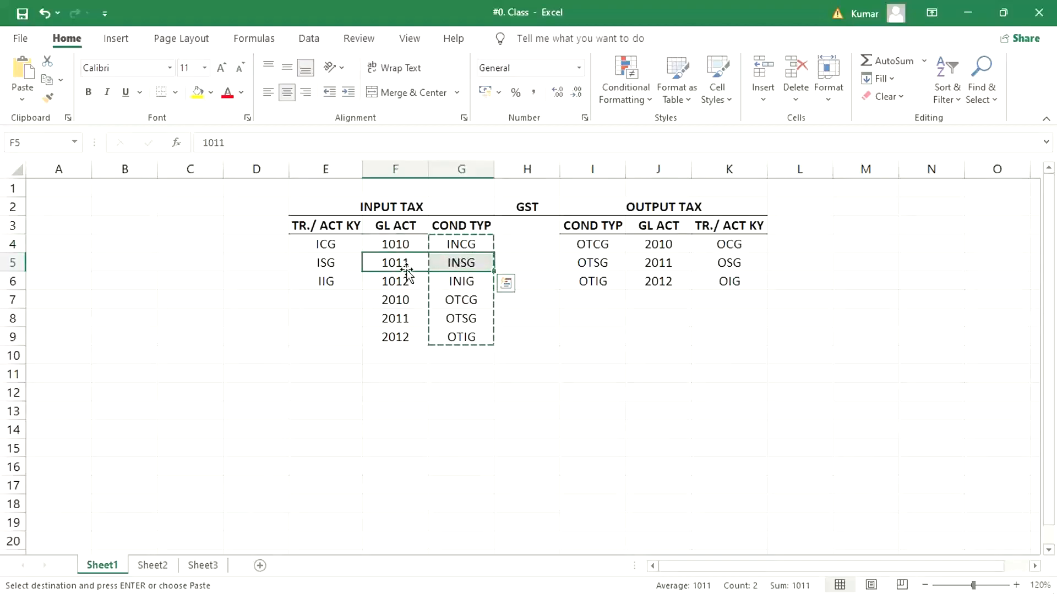
pyautogui.click(460, 264)
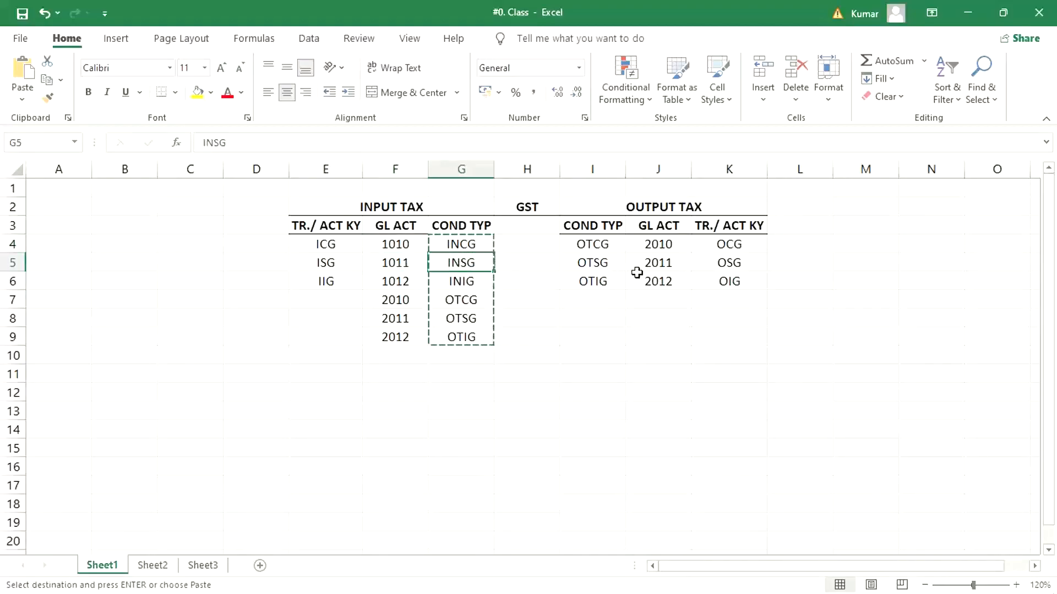
pyautogui.click(728, 243)
pyautogui.moveTo(728, 243); pyautogui.dragTo(731, 276)
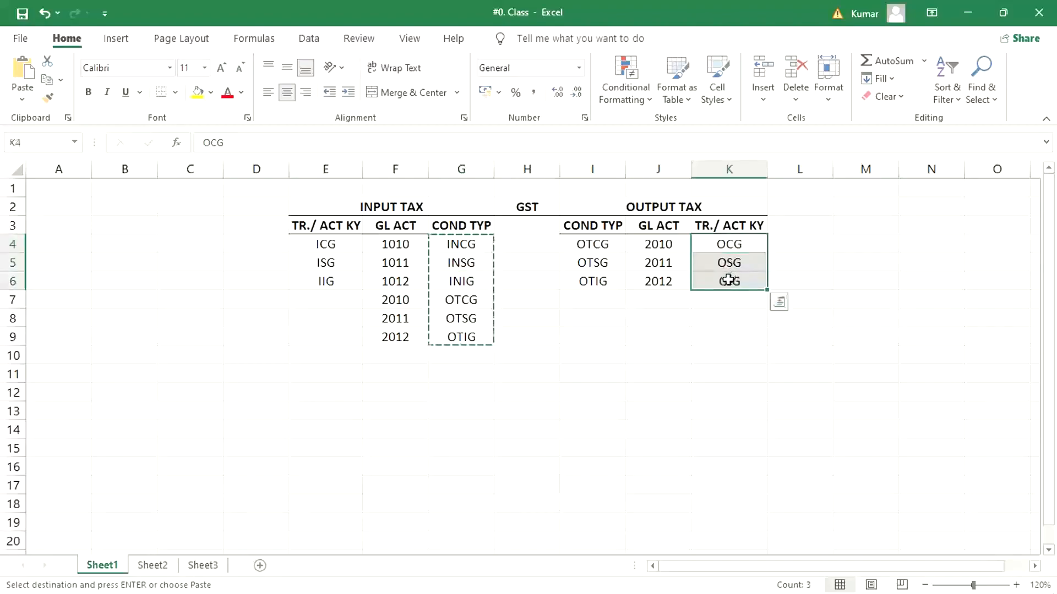
pyautogui.hotkey('ctrl', 'c')
pyautogui.click(332, 297)
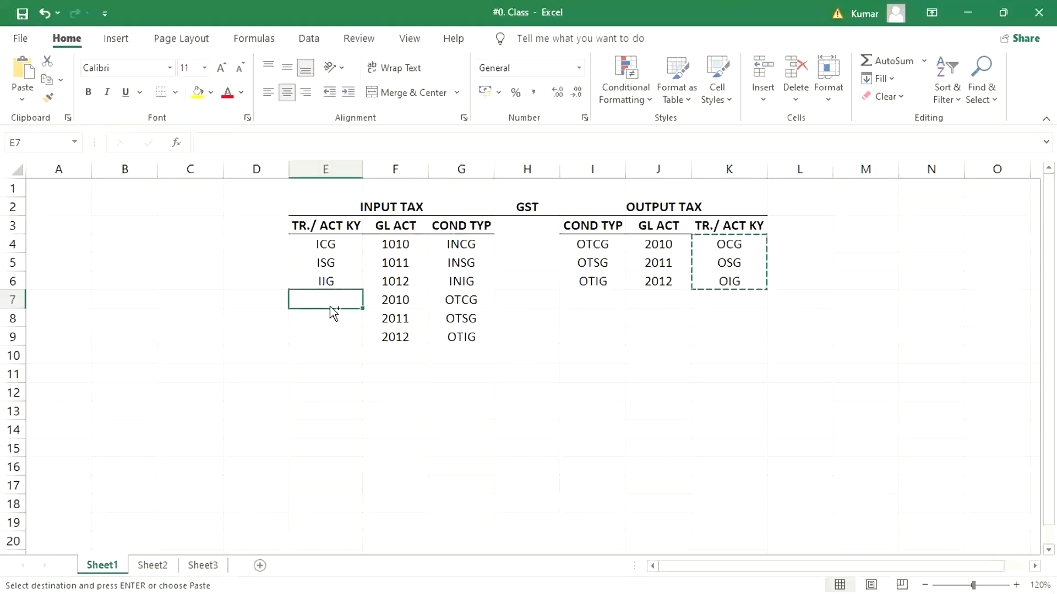
pyautogui.hotkey('ctrl', 'v')
pyautogui.click(394, 400)
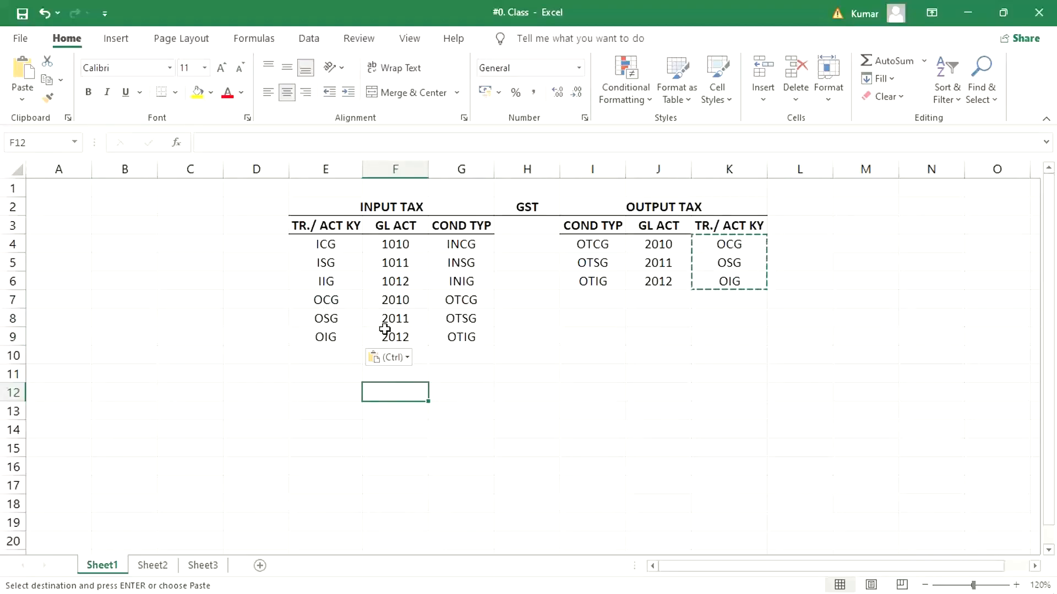
pyautogui.click(483, 352)
pyautogui.click(506, 358)
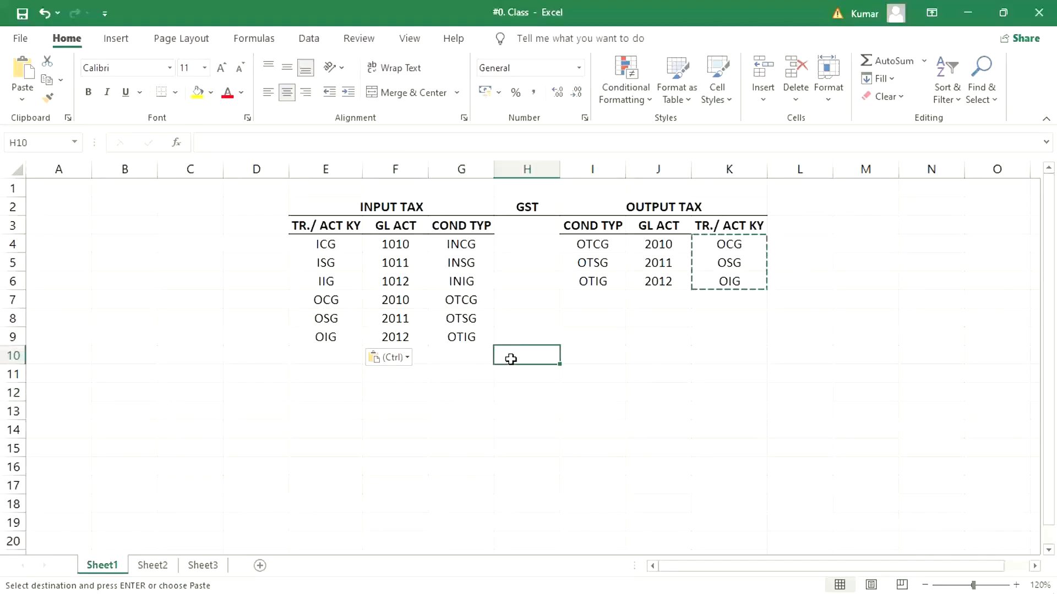
pyautogui.press('Escape')
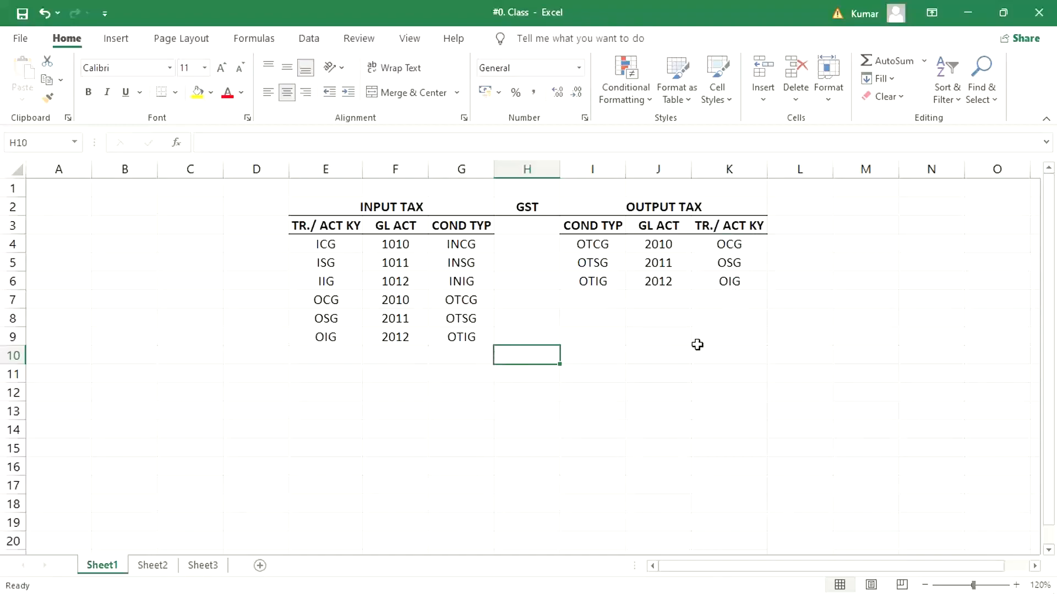
# Step: Switch from the Excel plan back to SAP's new control entries for procedure TM33
pyautogui.click(689, 339)
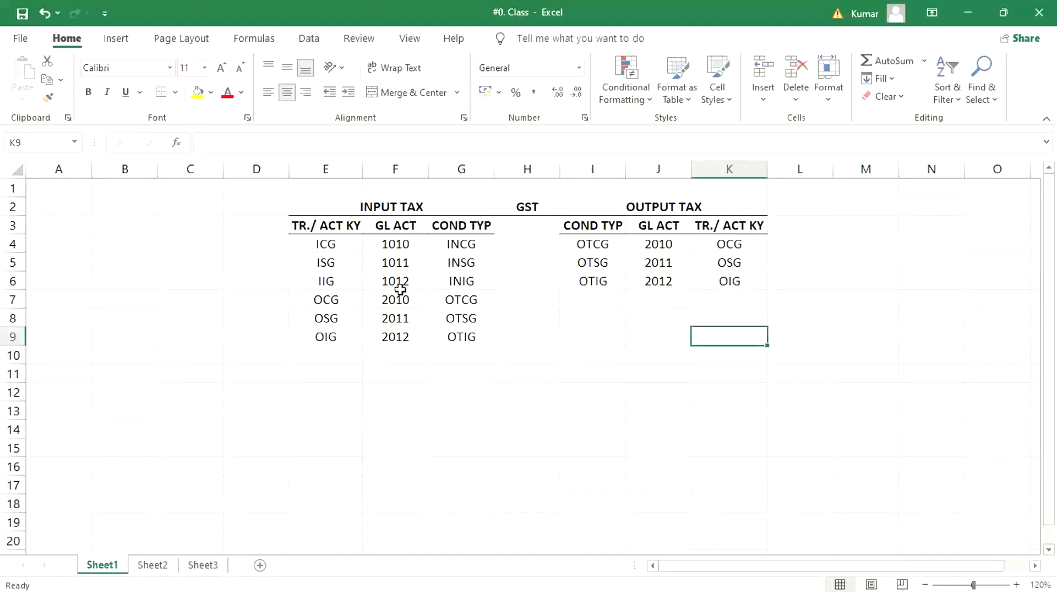
pyautogui.click(324, 241)
pyautogui.moveTo(433, 591)
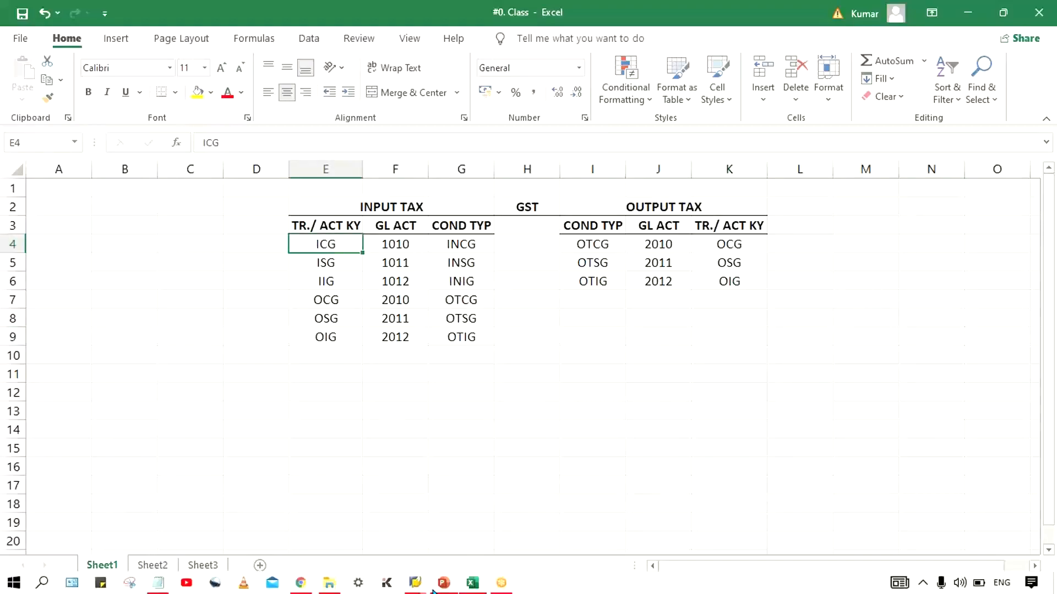
pyautogui.click(472, 583)
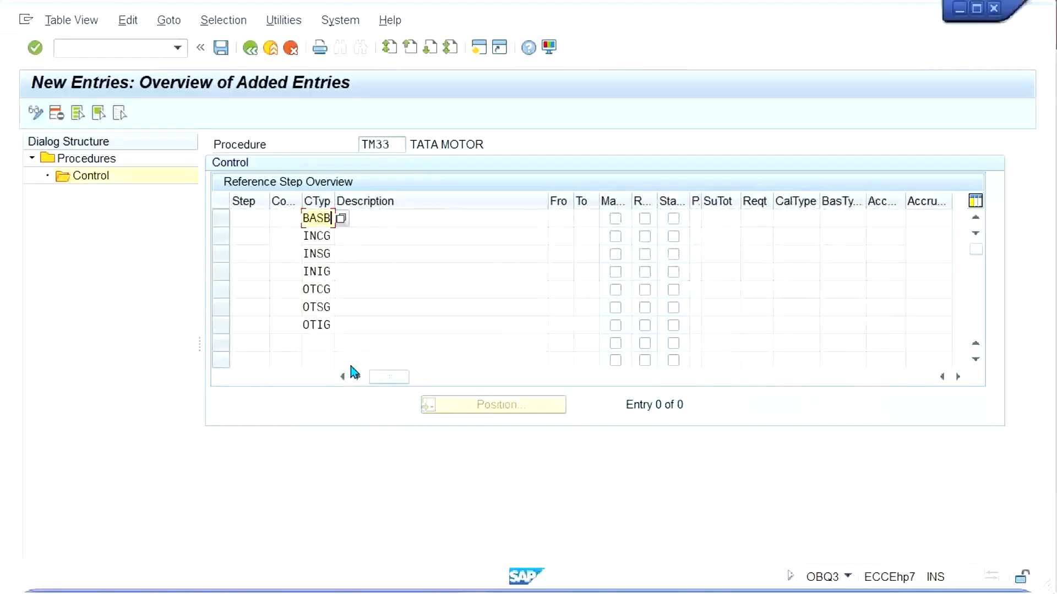
# Step: Number the seven condition type rows of procedure TM33 from 100 for BASB to 700 for OTIG in increments of 100
pyautogui.click(252, 216)
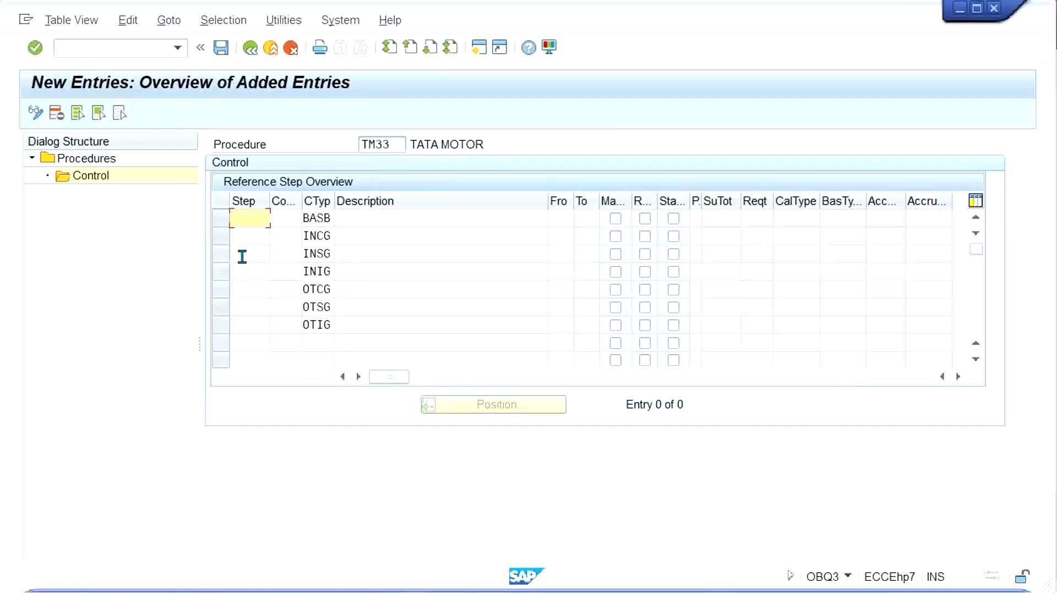
pyautogui.write('1')
pyautogui.write('1')
pyautogui.press('BackSpace')
pyautogui.press('BackSpace')
pyautogui.press('BackSpace')
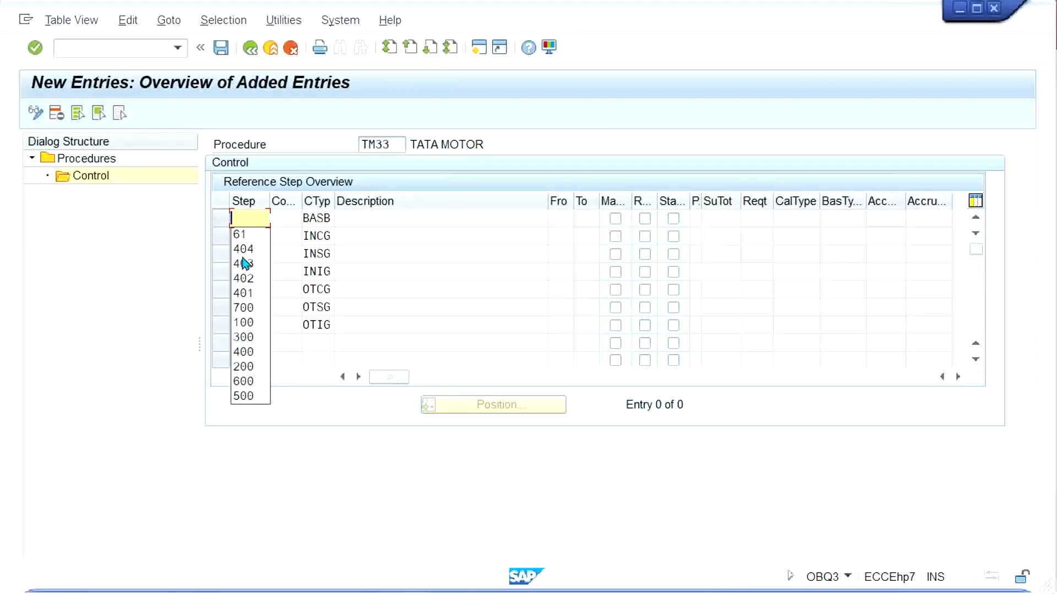
pyautogui.write('100')
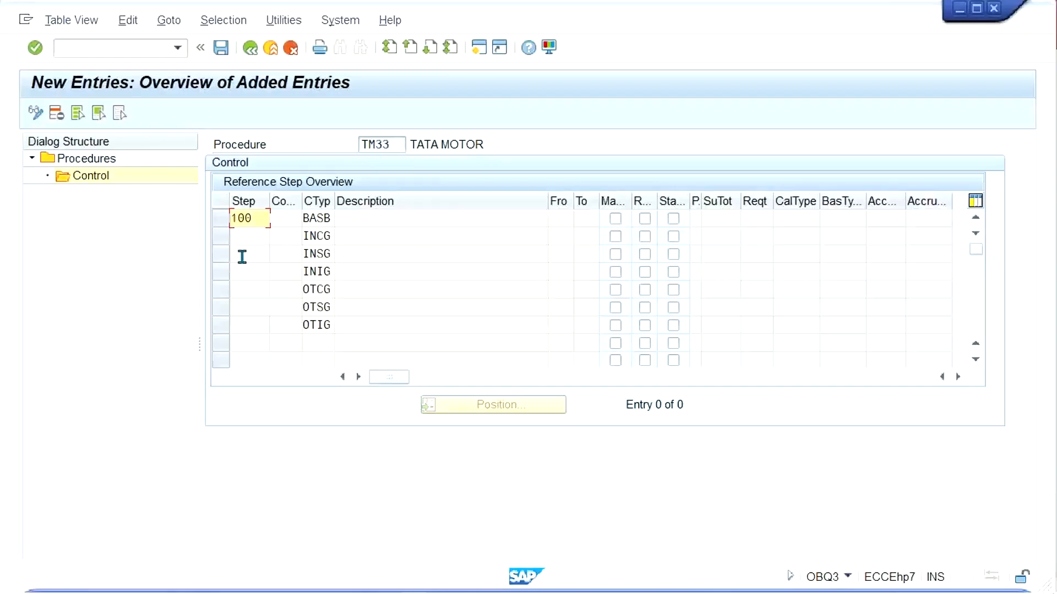
pyautogui.press('Down')
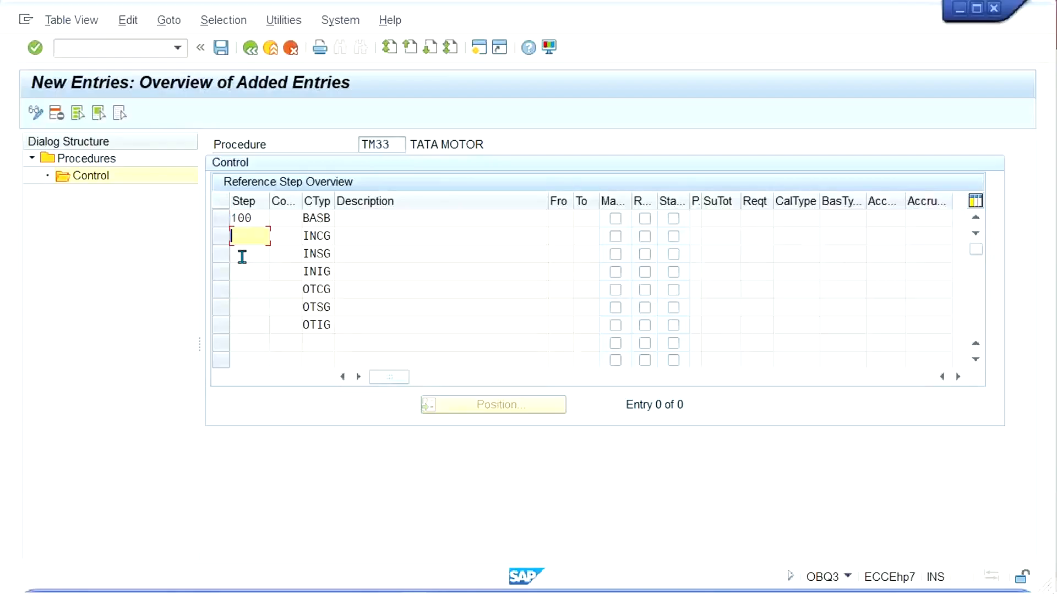
pyautogui.write('200')
pyautogui.press('Down')
pyautogui.write('300')
pyautogui.press('Down')
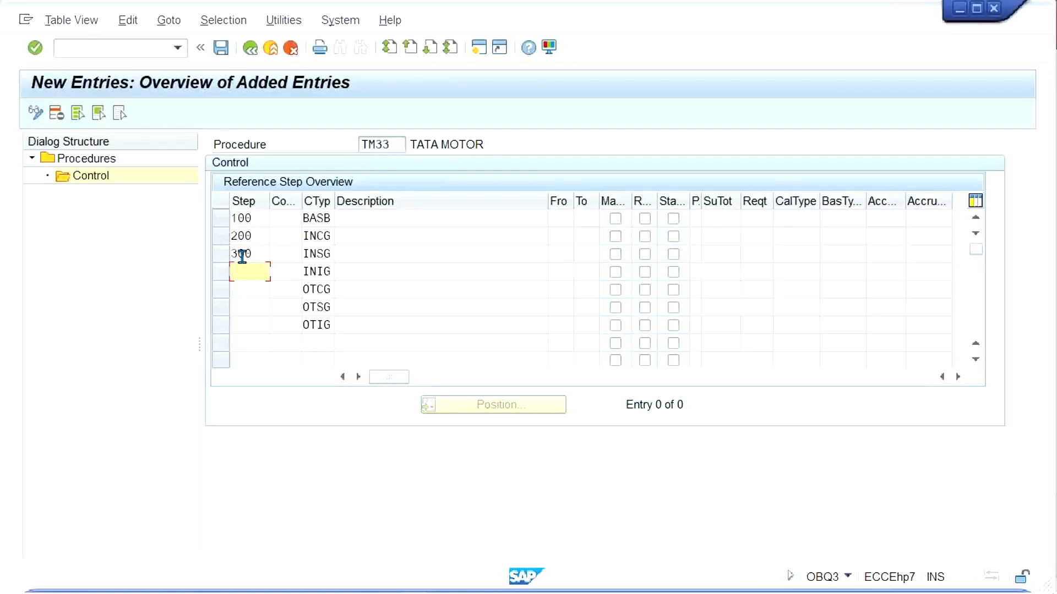
pyautogui.write('400')
pyautogui.press('Down')
pyautogui.write('500')
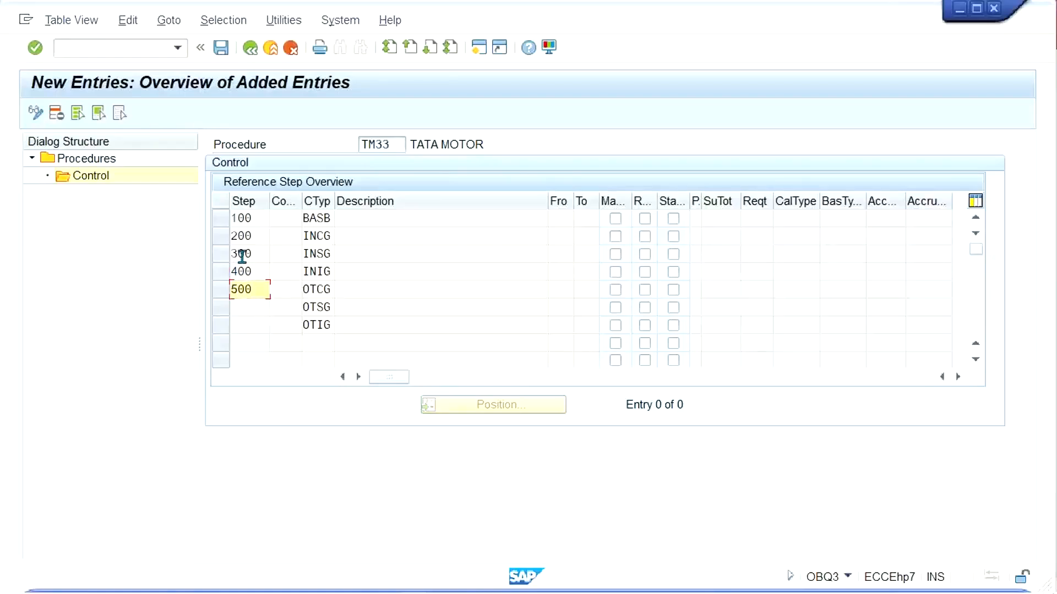
pyautogui.press('Down')
pyautogui.write('600')
pyautogui.press('Down')
pyautogui.write('700')
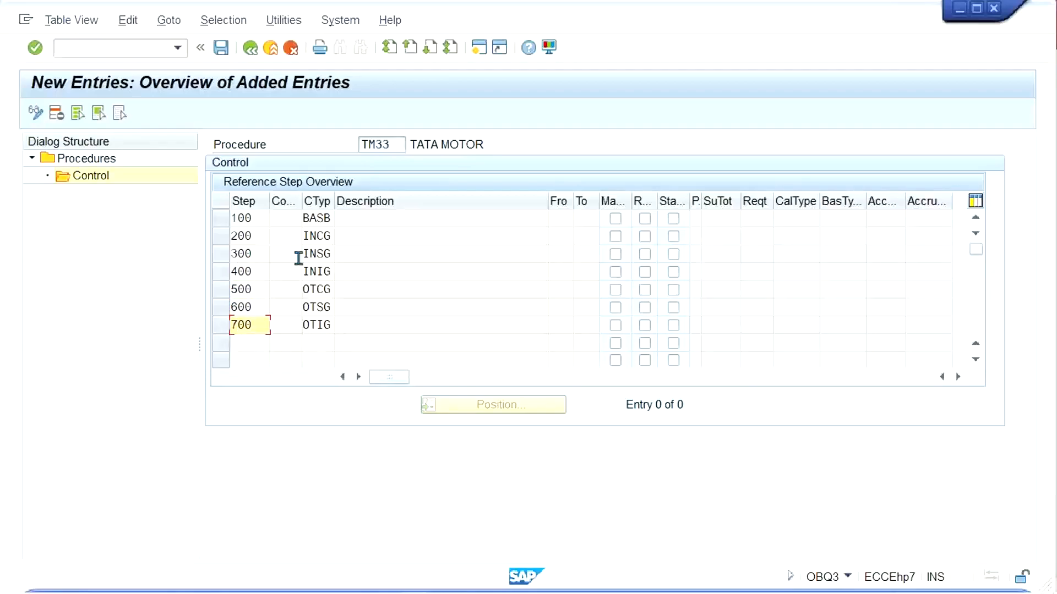
pyautogui.click(401, 232)
pyautogui.press('Return')
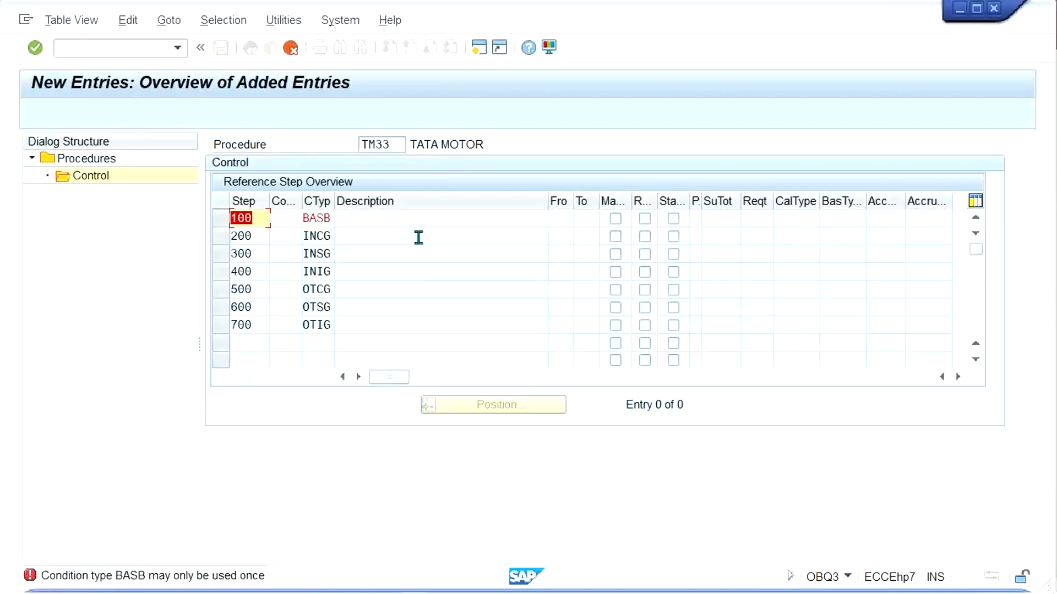
# Step: Replace the condition type of step 100 with 7861 INPUT CGST from the value list and save the control entries
pyautogui.click(289, 253)
pyautogui.press('Return')
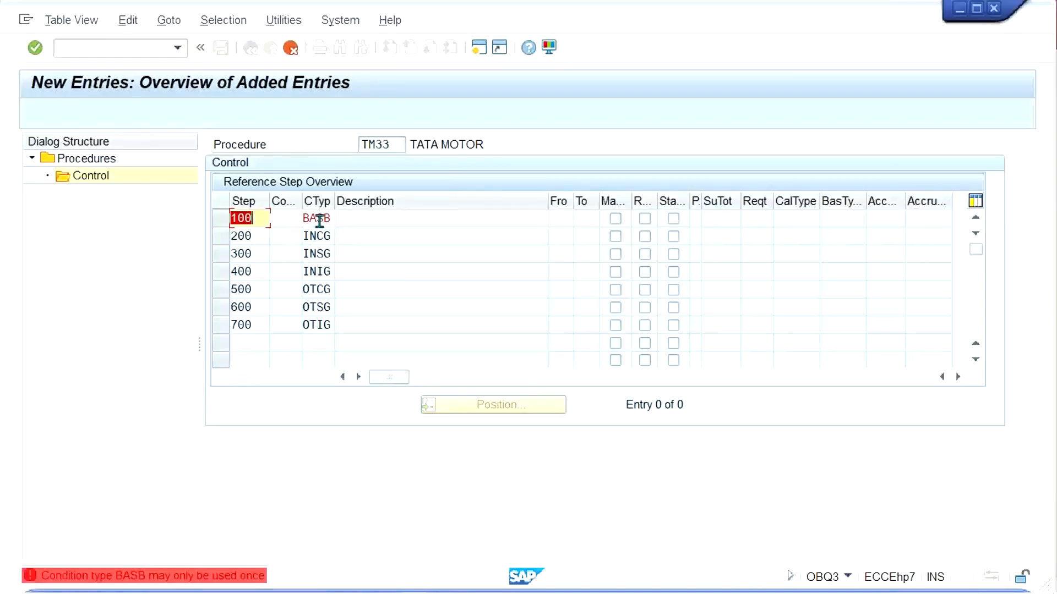
pyautogui.click(279, 221)
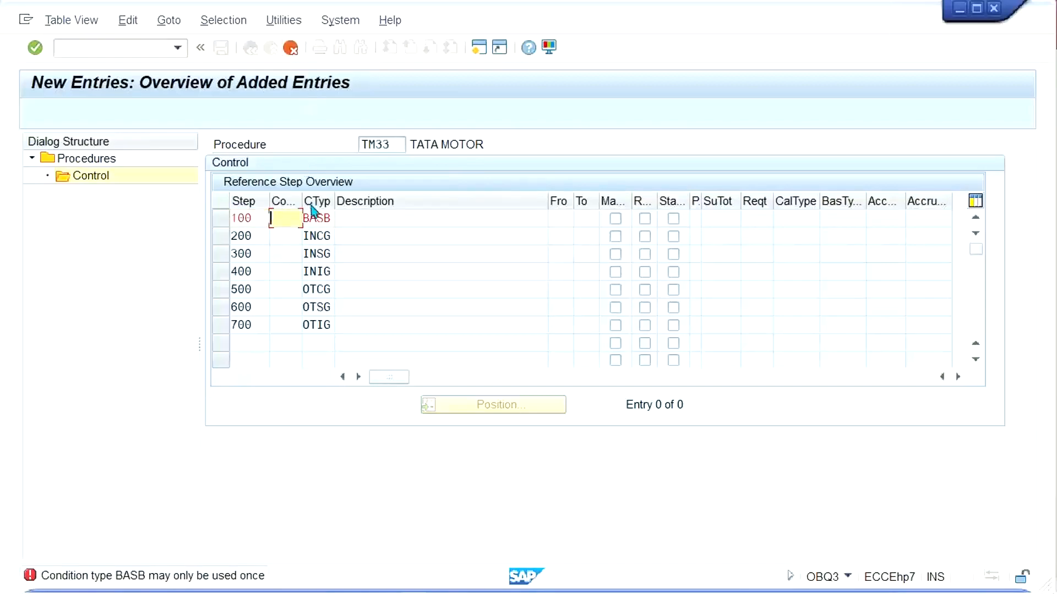
pyautogui.click(323, 218)
pyautogui.click(343, 219)
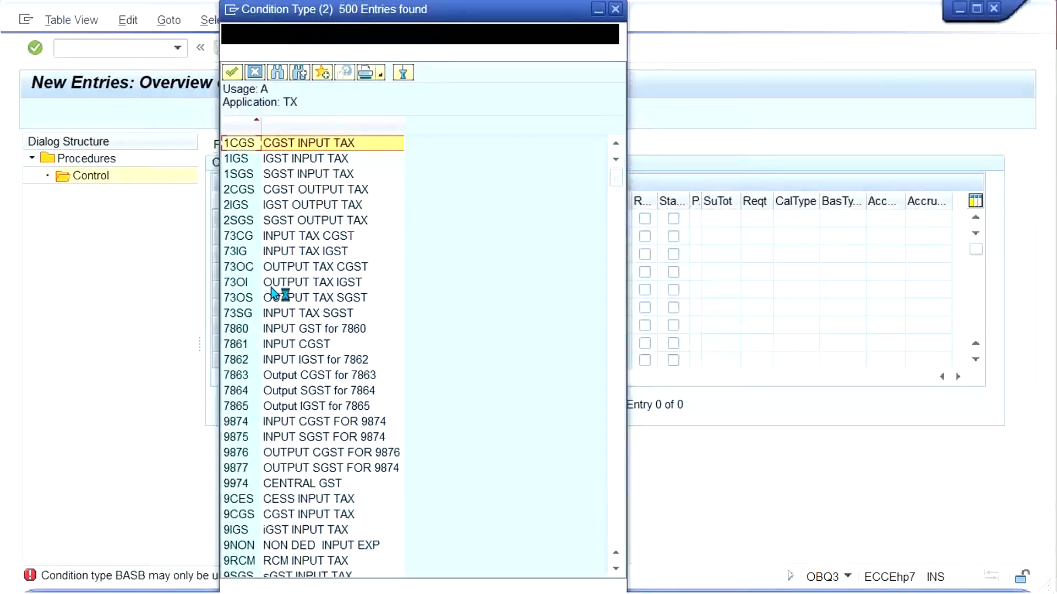
pyautogui.click(306, 352)
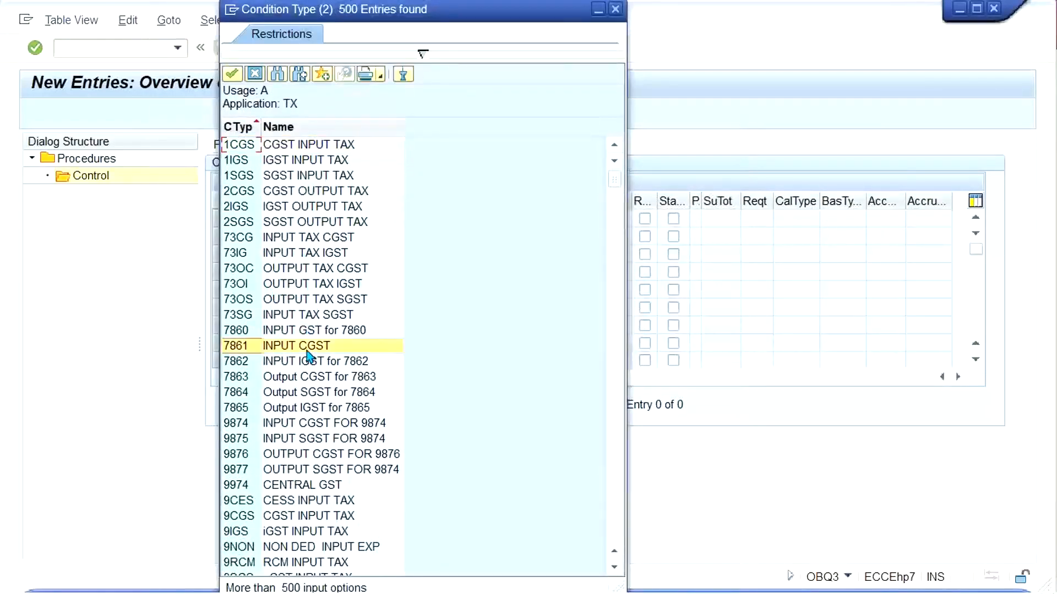
pyautogui.press('Escape')
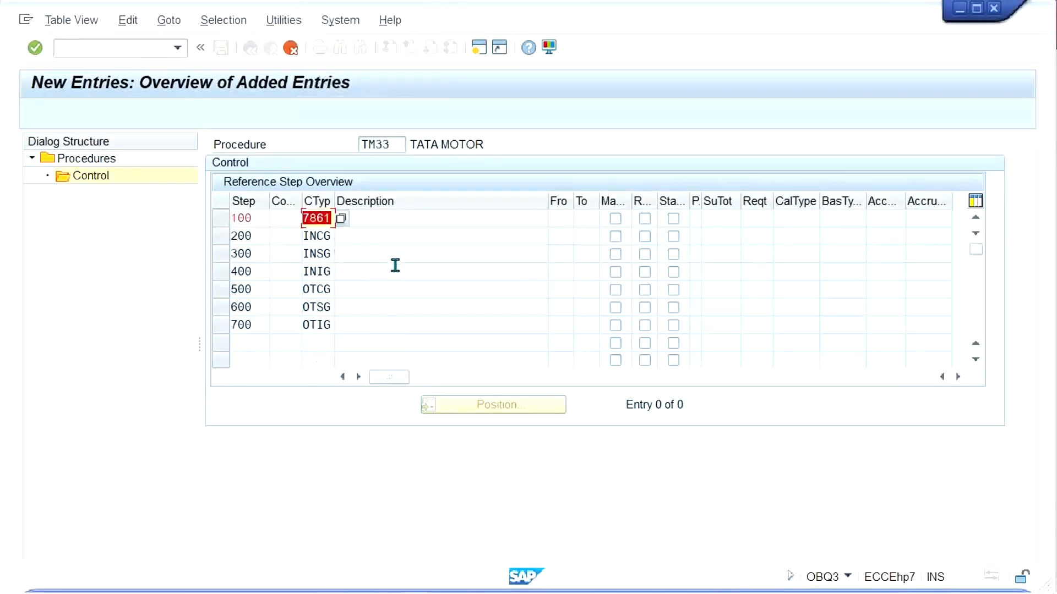
pyautogui.press('Return')
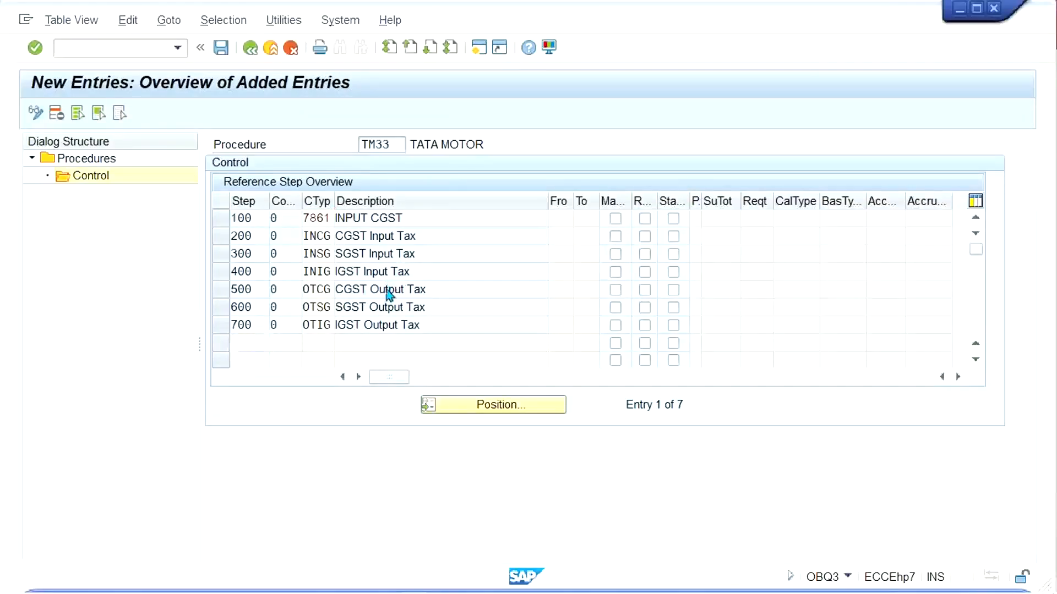
pyautogui.hotkey('ctrl', 's')
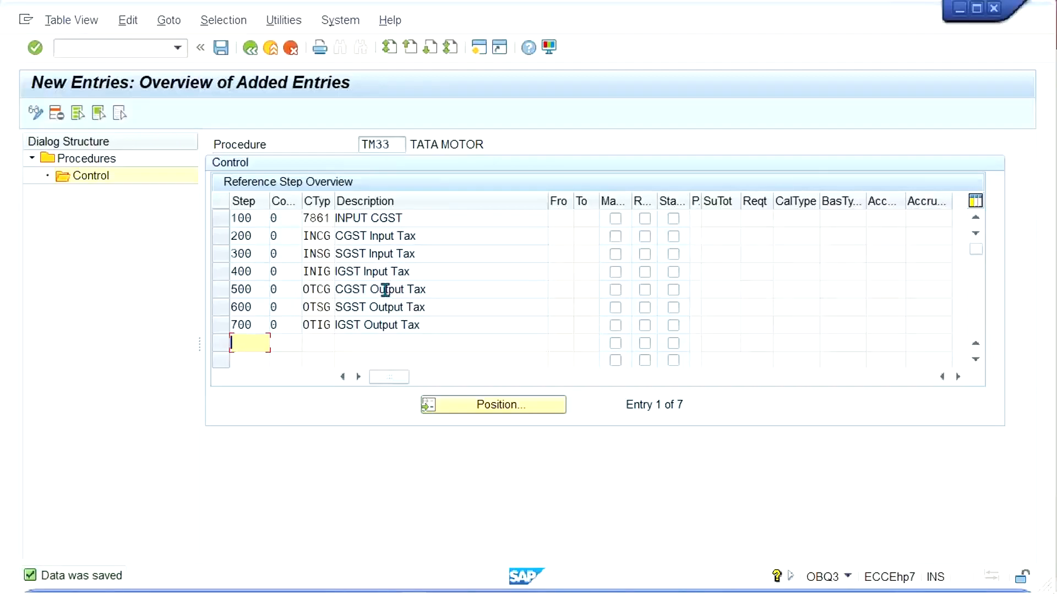
# Step: Change the condition type of step 100 to BASB and save the control entries
pyautogui.click(315, 218)
pyautogui.press('BackSpace')
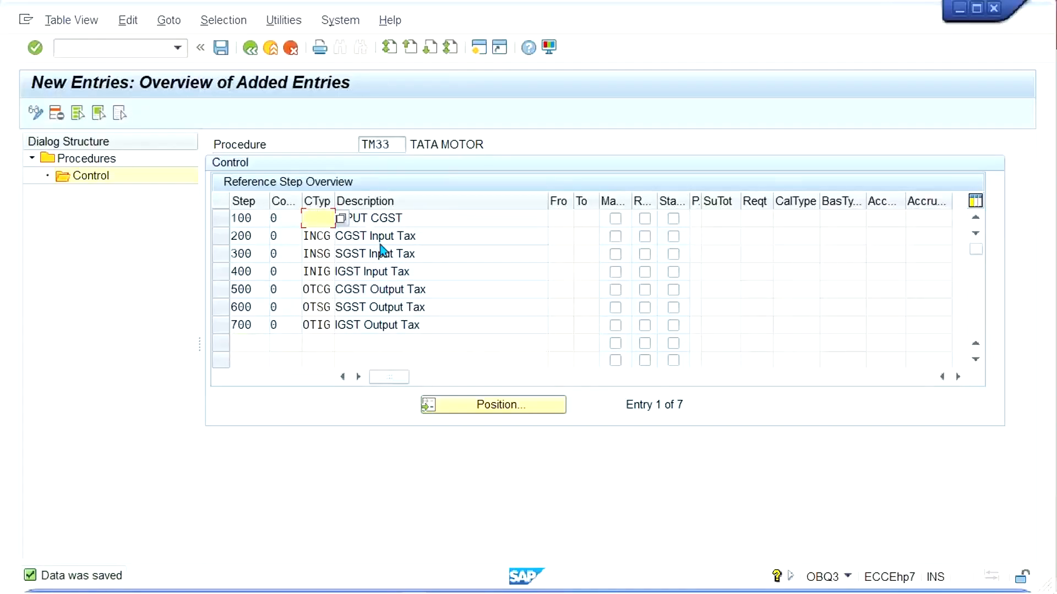
pyautogui.click(329, 278)
pyautogui.press('Return')
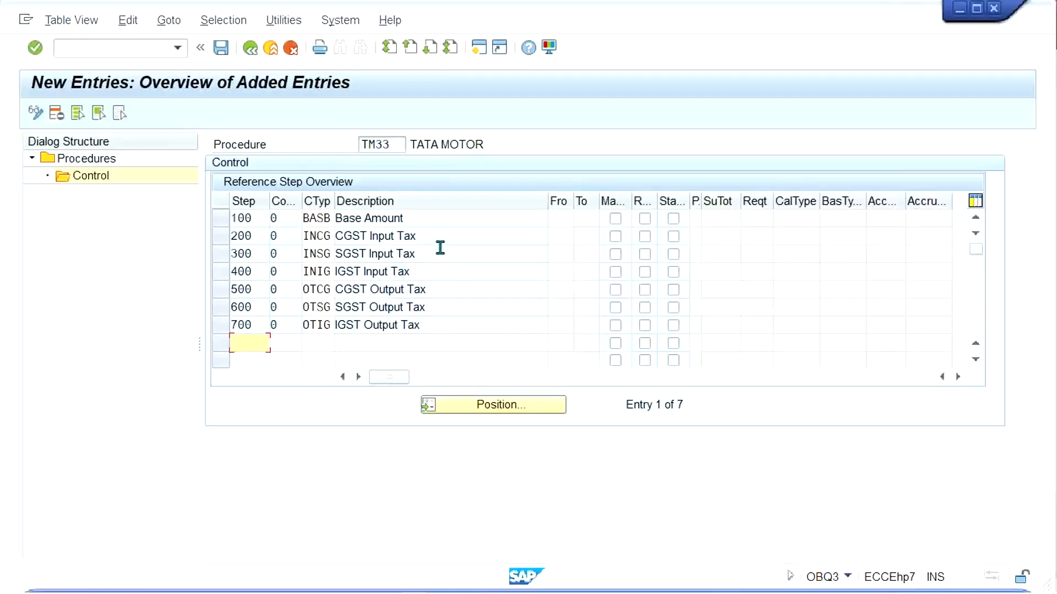
pyautogui.hotkey('ctrl', 's')
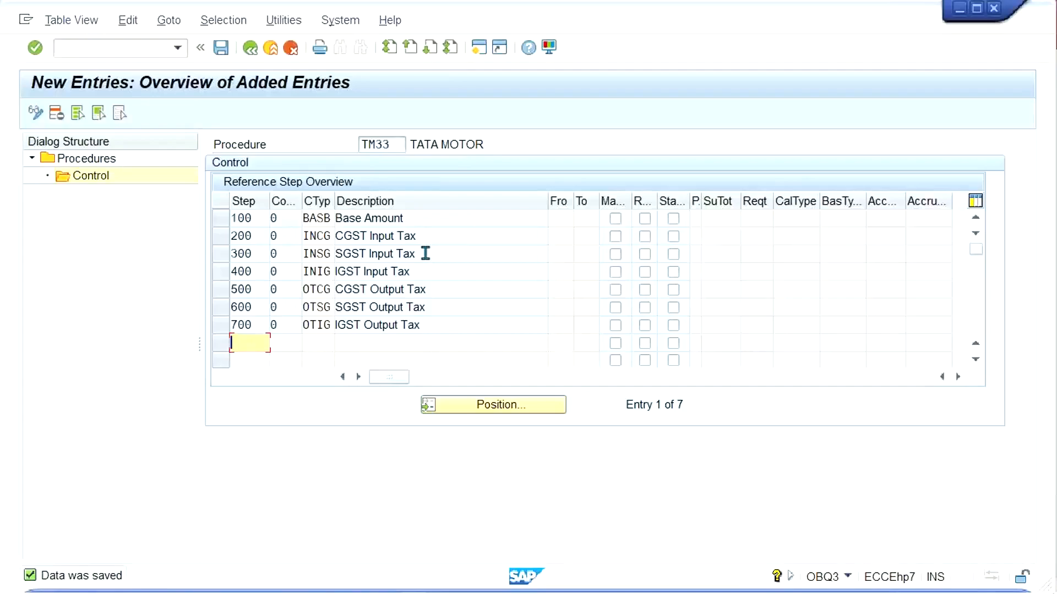
# Step: Review the condition types and descriptions in TM33's steps 100 to 700
pyautogui.click(781, 32)
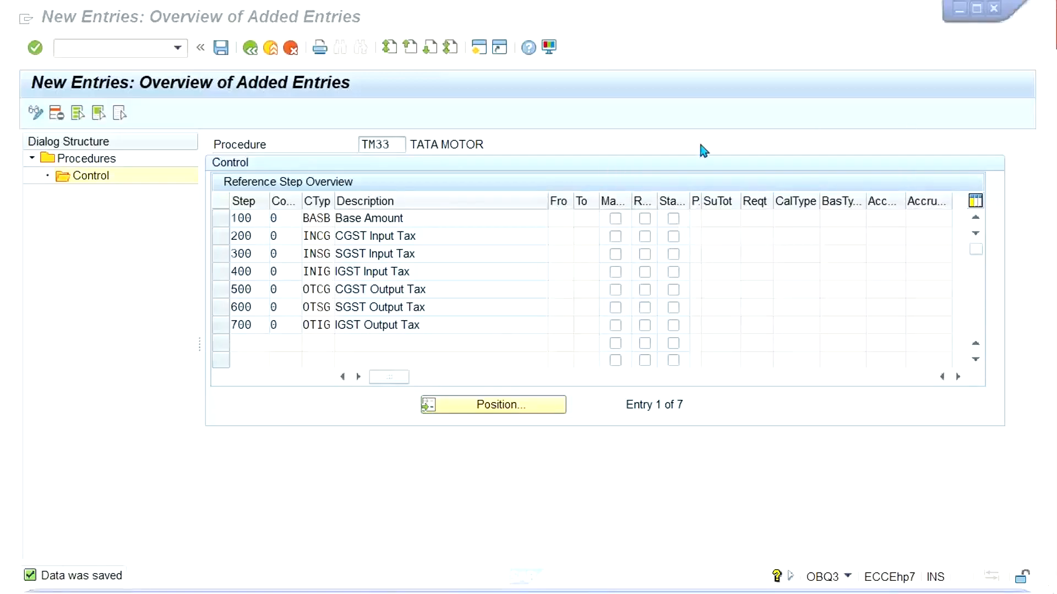
pyautogui.click(316, 218)
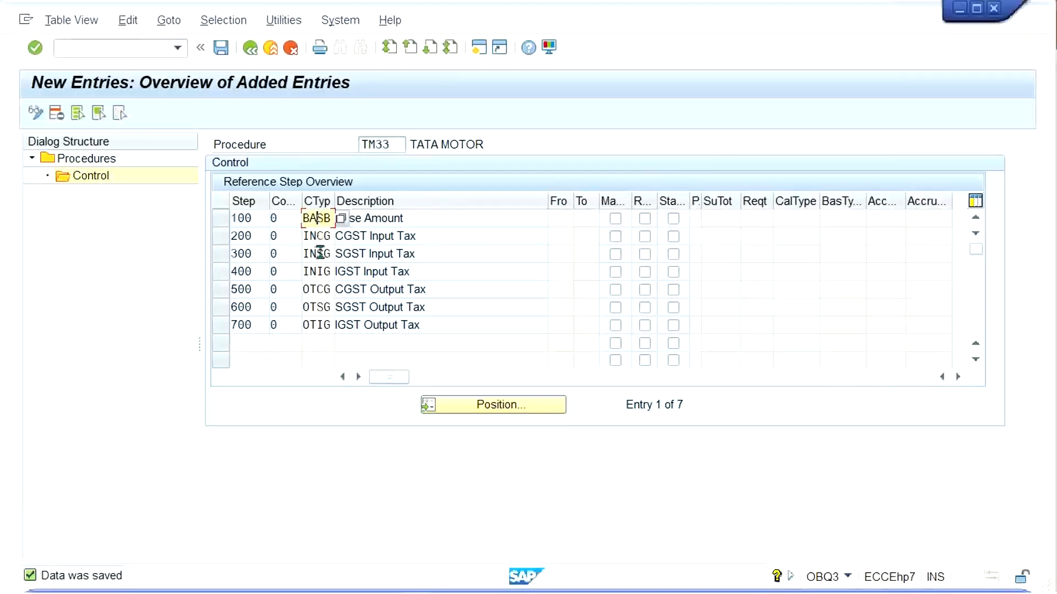
pyautogui.click(413, 234)
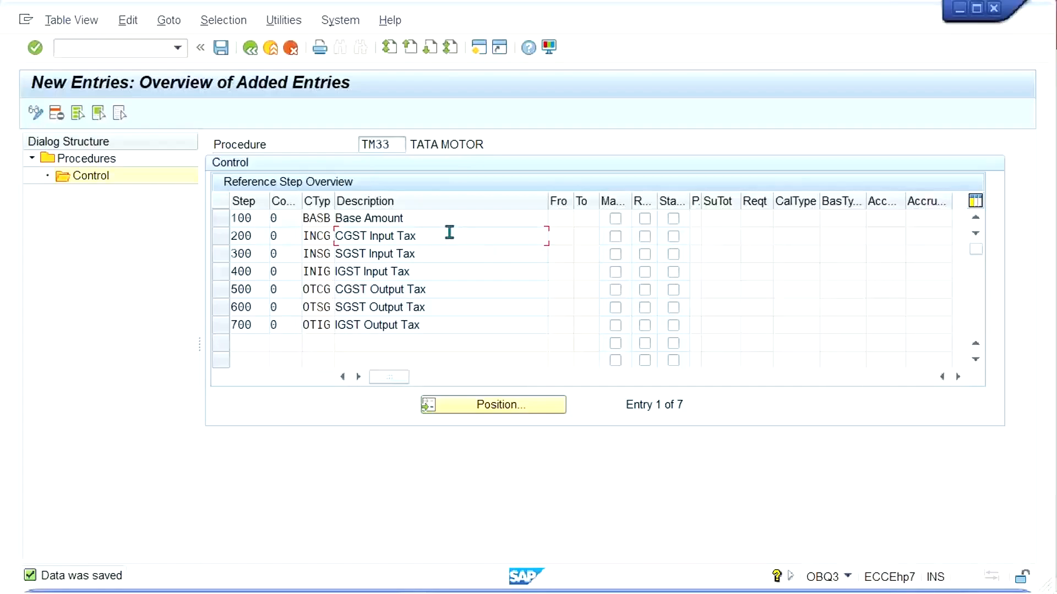
pyautogui.click(435, 255)
pyautogui.click(429, 272)
pyautogui.click(435, 289)
pyautogui.click(434, 306)
pyautogui.click(433, 328)
pyautogui.moveTo(263, 218); pyautogui.dragTo(220, 216)
pyautogui.click(455, 238)
# Step: Enter 100 as the From step for each input and output tax row from step 200 to 700
pyautogui.click(566, 241)
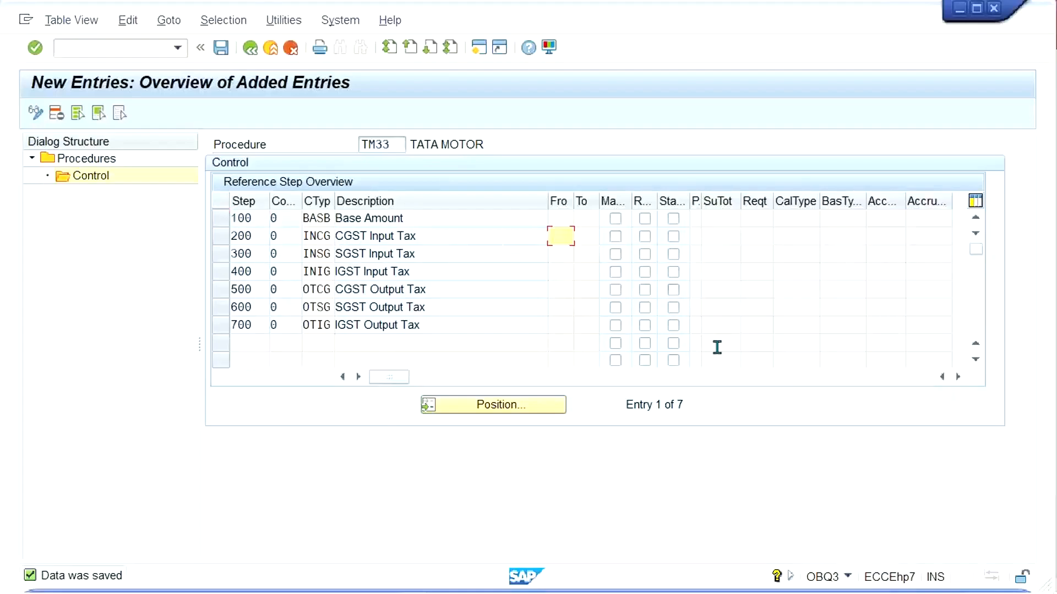
pyautogui.write('100')
pyautogui.press('Down')
pyautogui.write('100')
pyautogui.press('Down')
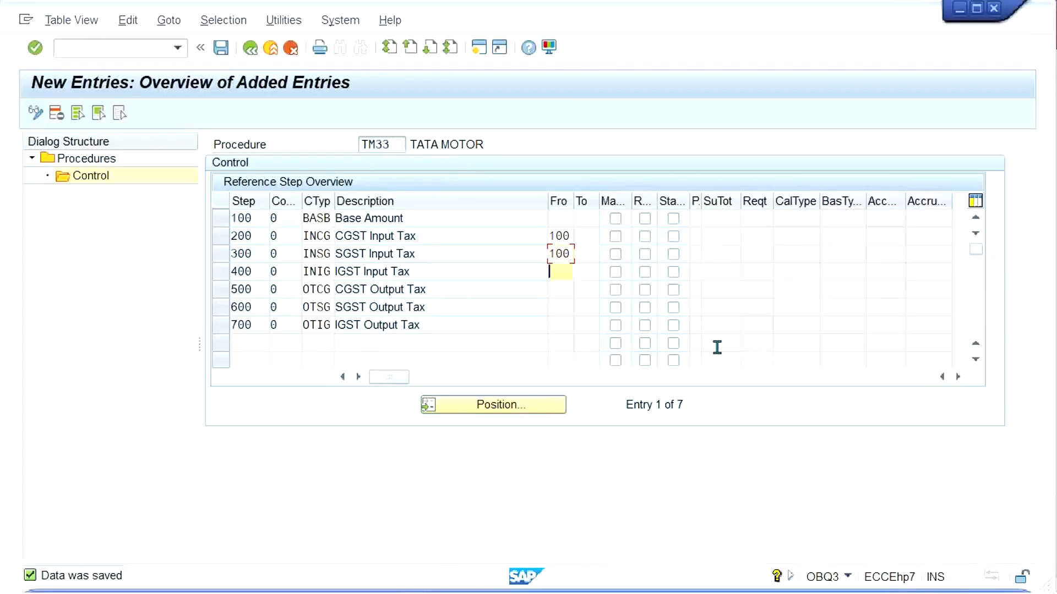
pyautogui.write('100')
pyautogui.press('Down')
pyautogui.write('100')
pyautogui.press('Down')
pyautogui.write('100')
pyautogui.press('Down')
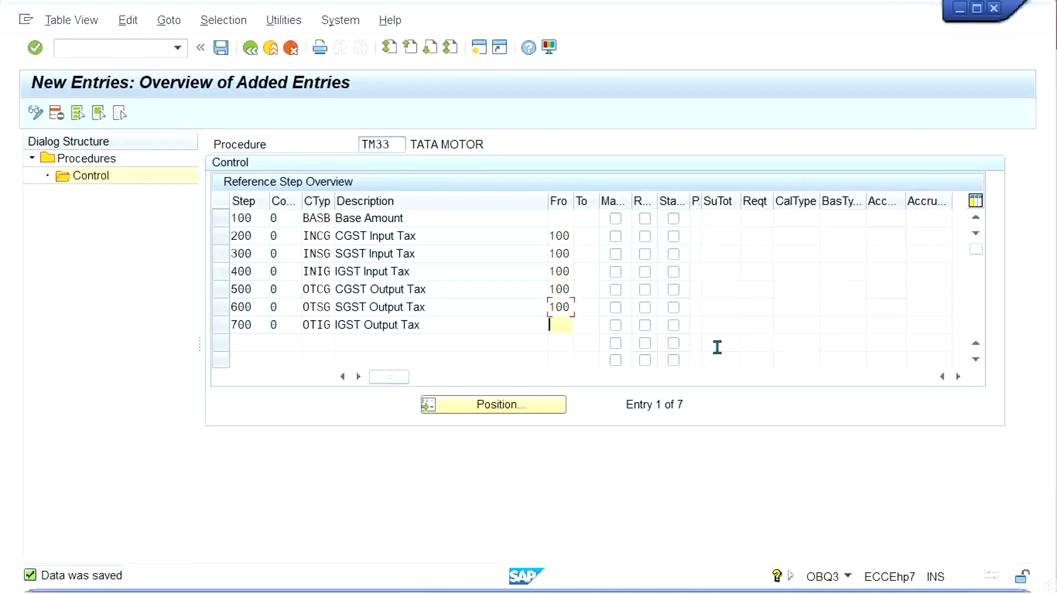
pyautogui.write('100')
pyautogui.press('Return')
pyautogui.click(561, 236)
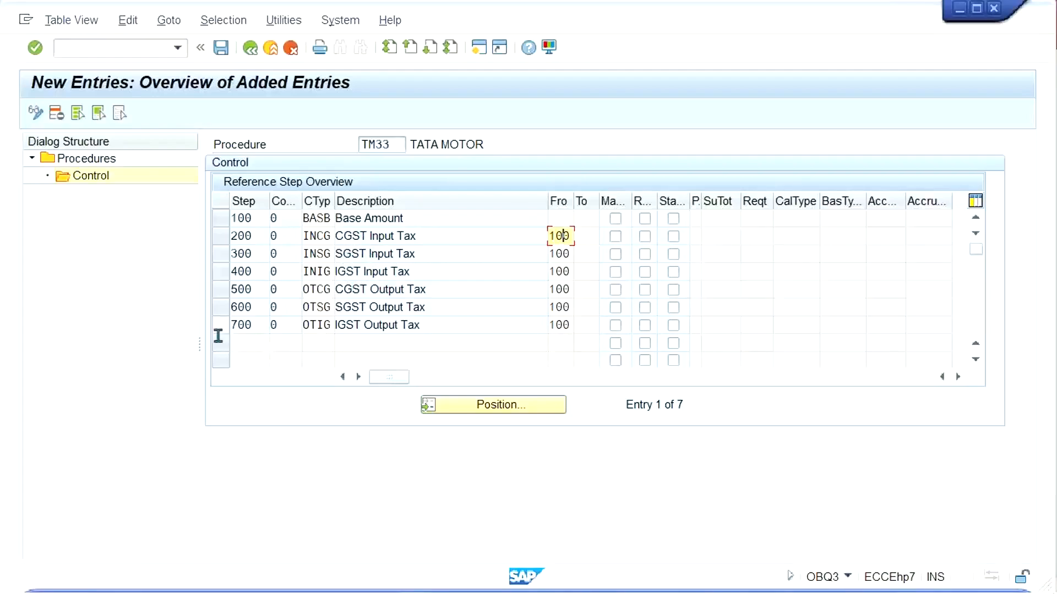
pyautogui.click(554, 254)
pyautogui.click(555, 271)
pyautogui.click(554, 291)
pyautogui.click(554, 307)
pyautogui.click(554, 324)
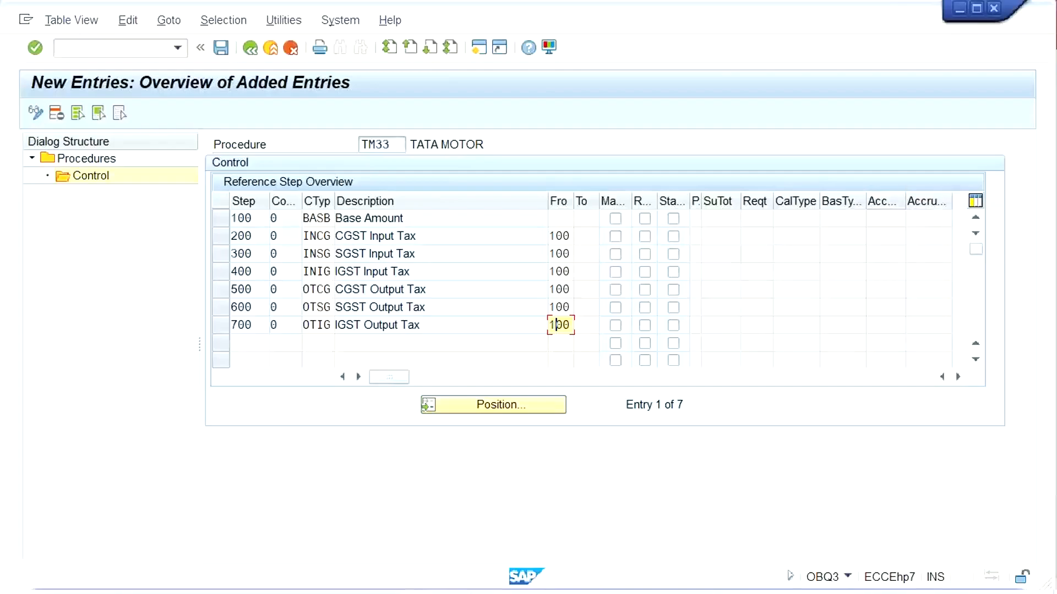
# Step: Switch to the Excel plan and copy the six account keys from ICG to OIG in cells E4 to E9
pyautogui.moveTo(520, 587)
pyautogui.click(472, 584)
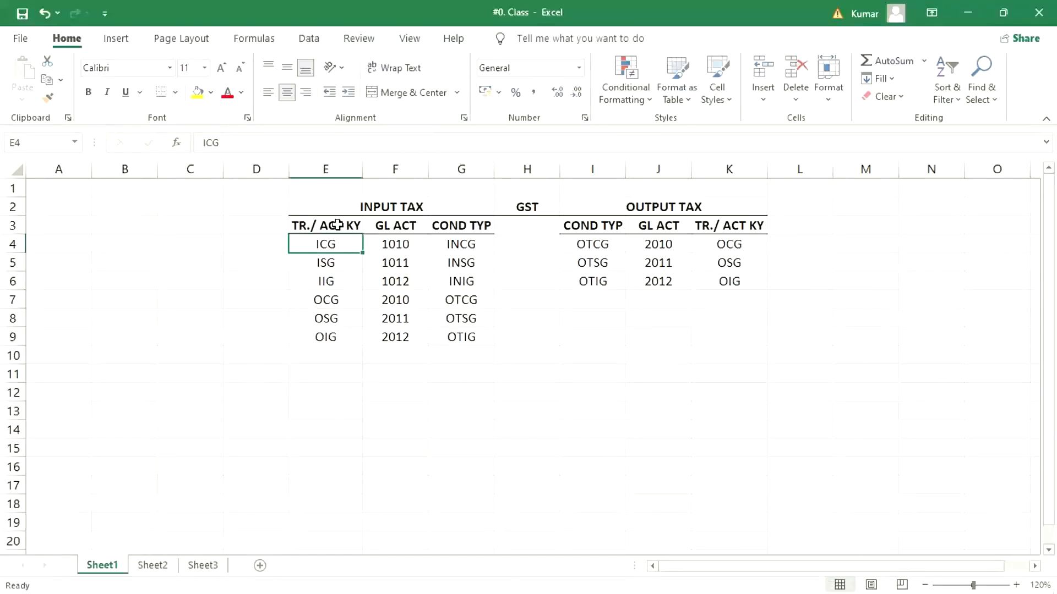
pyautogui.moveTo(334, 244); pyautogui.dragTo(337, 334)
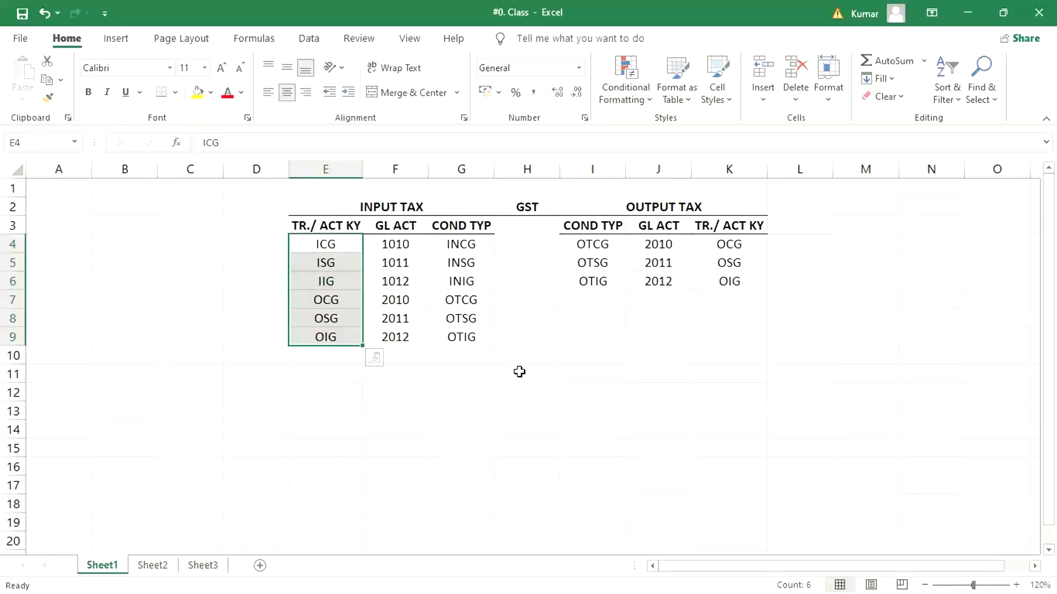
pyautogui.hotkey('ctrl', 'c')
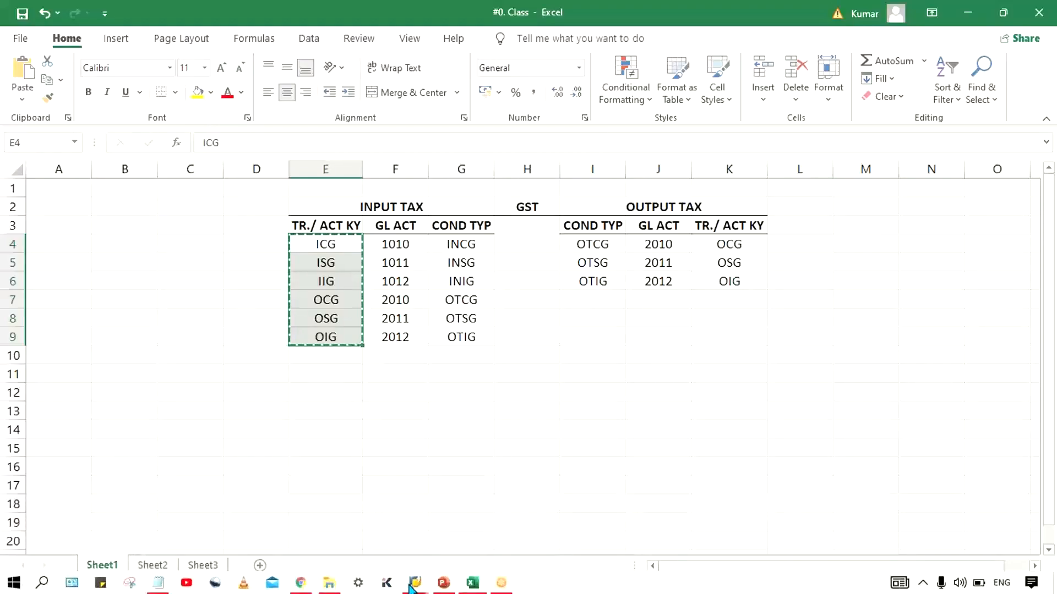
# Step: Return to SAP and paste the copied keys ICG, ISG, IIG, OCG, OSG and OIG as account keys for steps 200 to 700
pyautogui.click(414, 584)
pyautogui.click(589, 530)
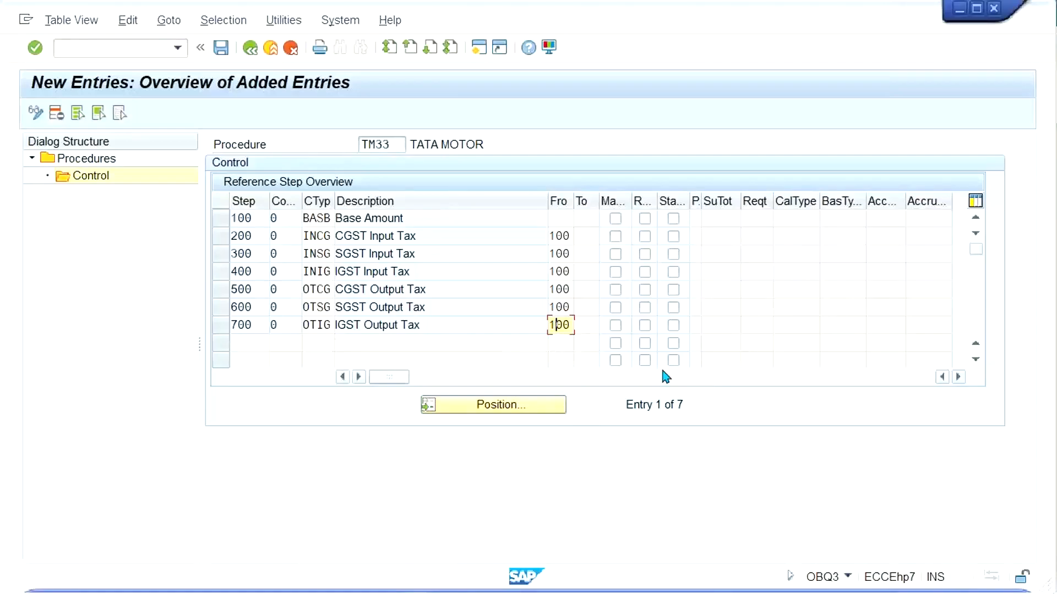
pyautogui.click(884, 220)
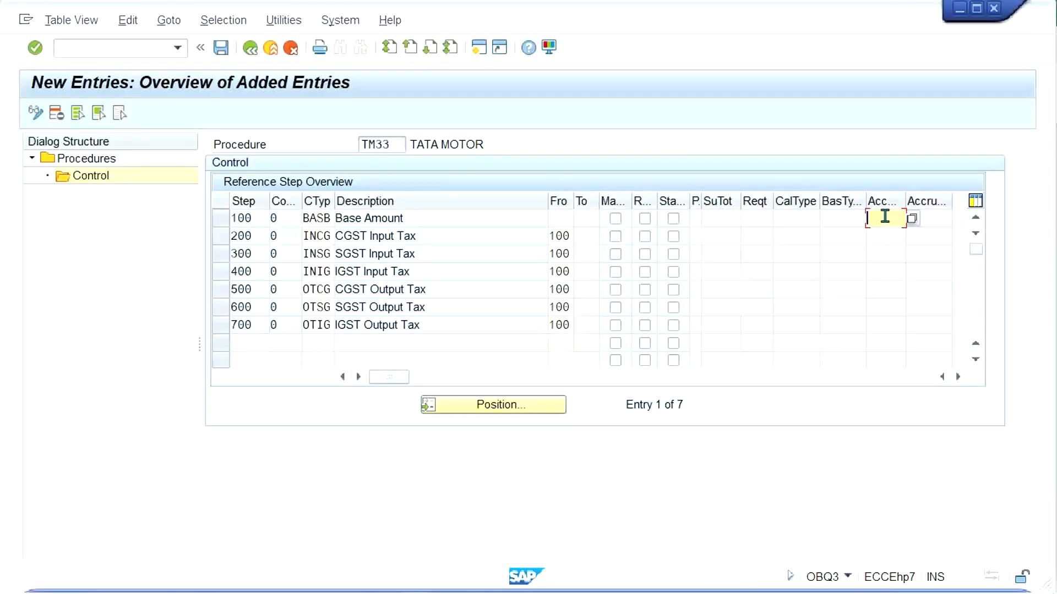
pyautogui.click(881, 237)
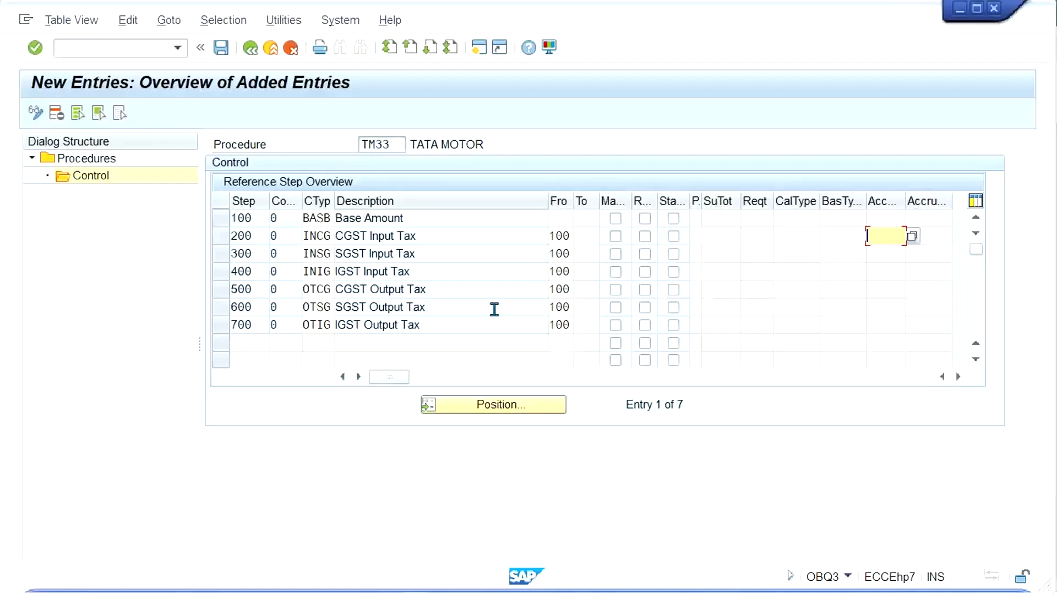
pyautogui.hotkey('ctrl', 'v')
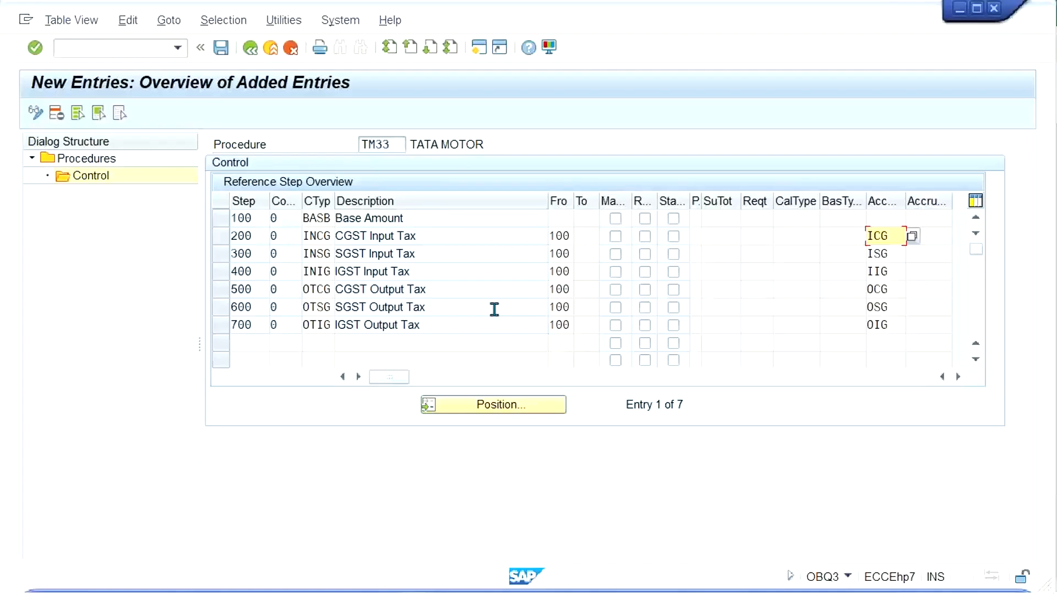
pyautogui.press('Return')
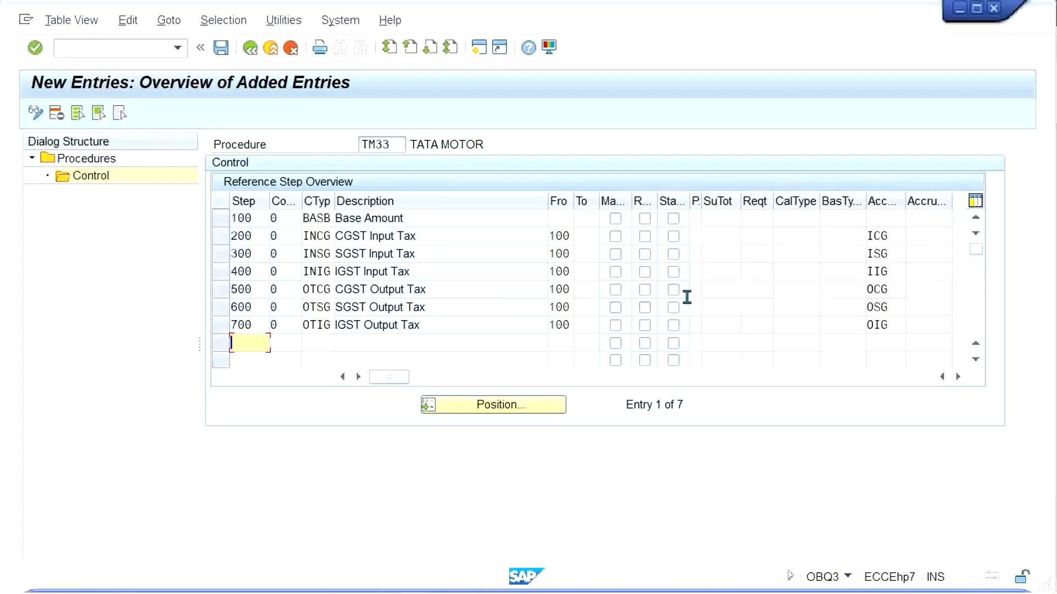
pyautogui.click(892, 239)
pyautogui.click(894, 255)
pyautogui.click(895, 271)
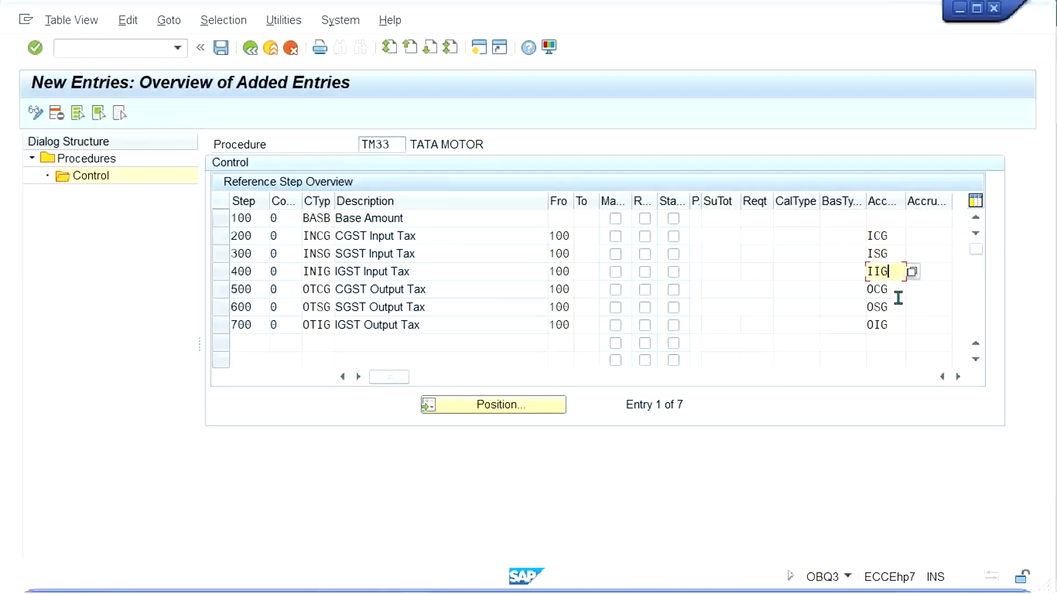
# Step: Check the account keys of the last steps and save the control data of procedure TM33
pyautogui.click(896, 307)
pyautogui.click(891, 326)
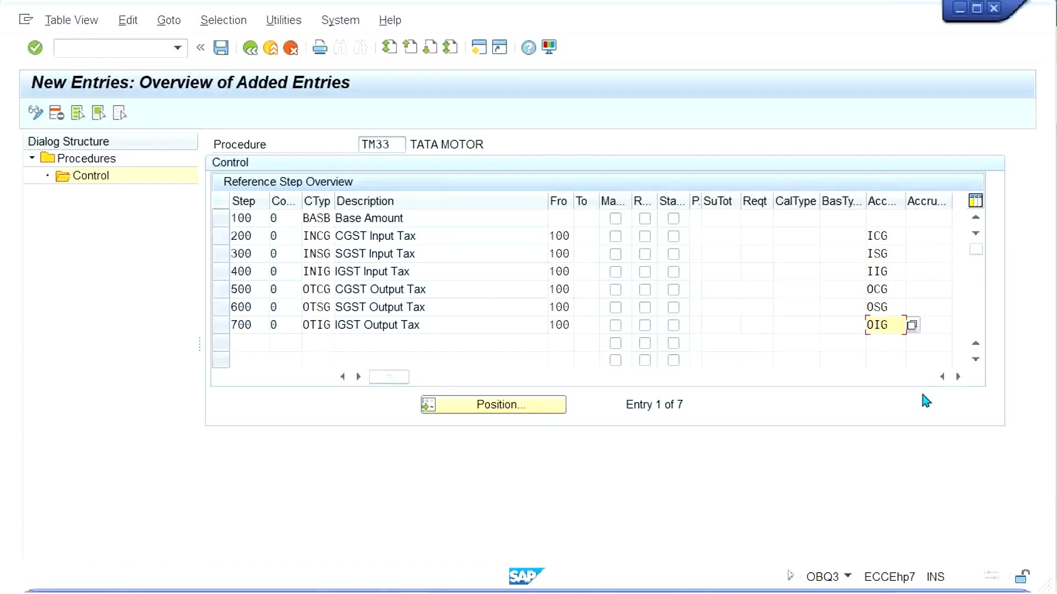
pyautogui.hotkey('ctrl', 's')
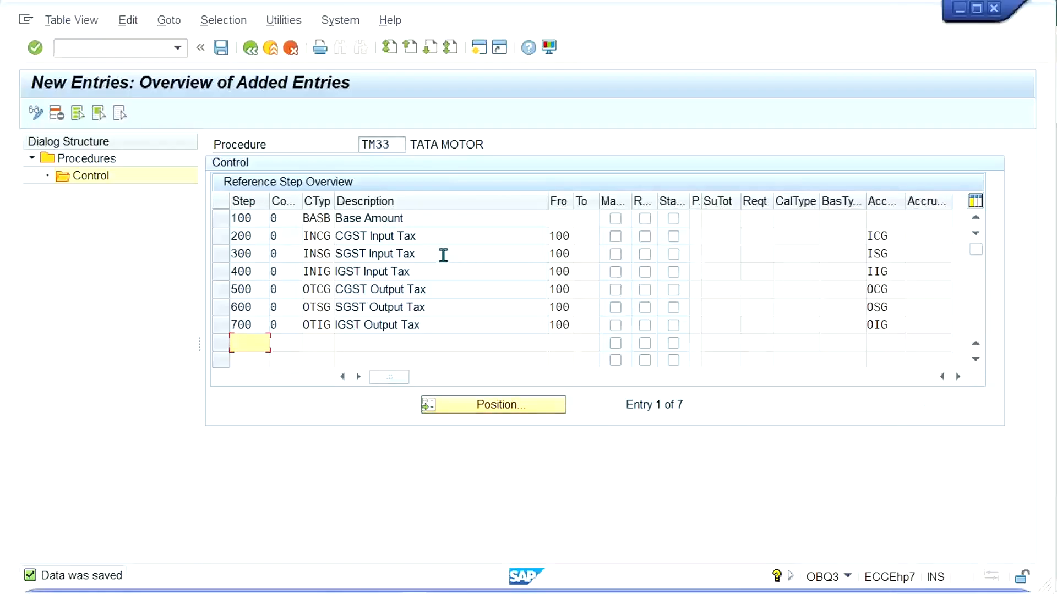
# Step: Examine the CGST Input Tax row at step 200, including its description and account key
pyautogui.click(451, 237)
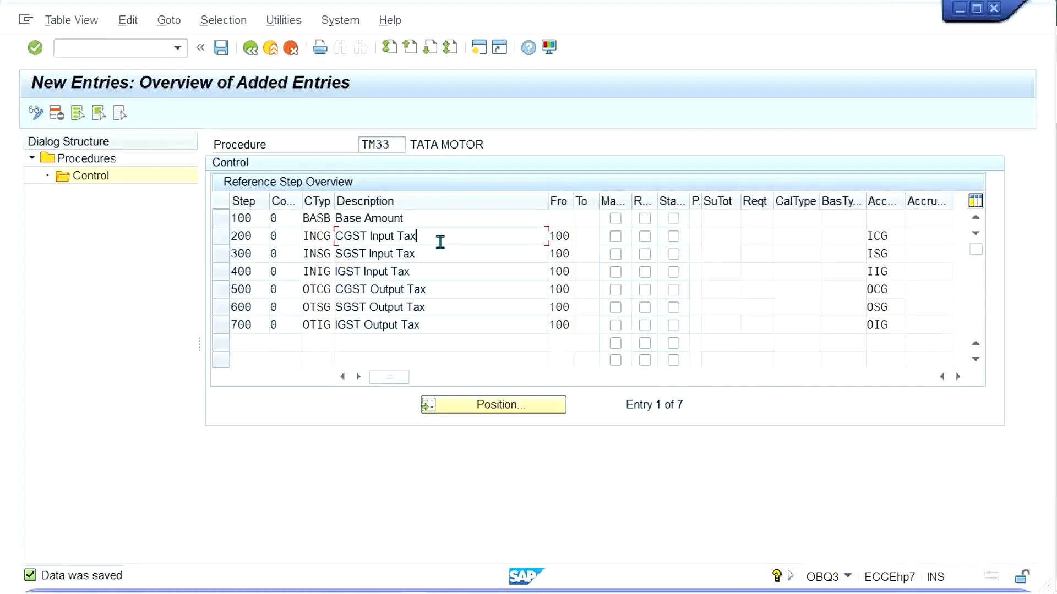
pyautogui.click(434, 223)
pyautogui.click(429, 238)
pyautogui.moveTo(895, 236); pyautogui.dragTo(832, 245)
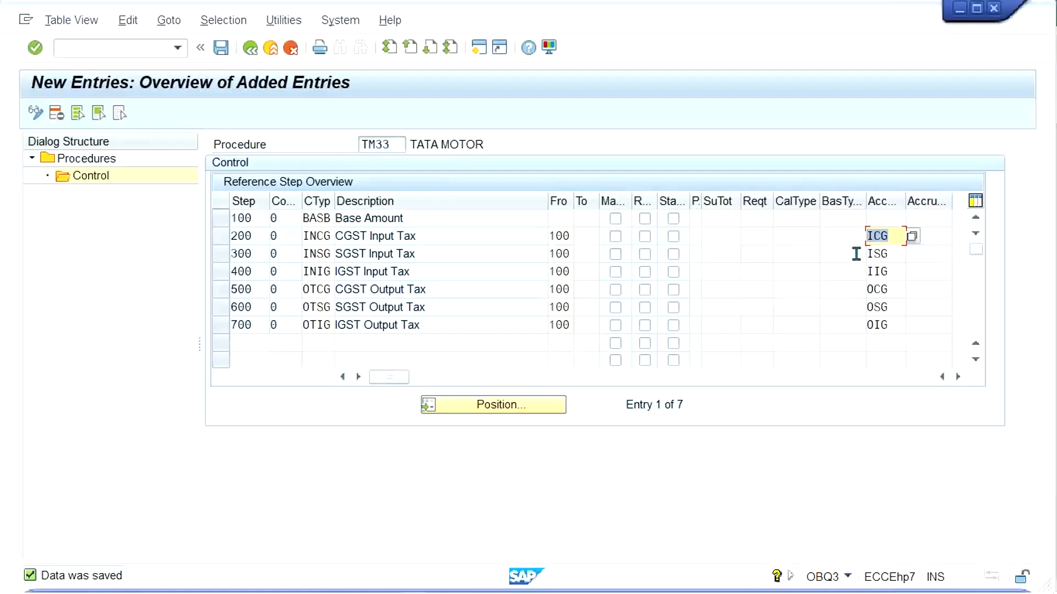
pyautogui.click(894, 240)
pyautogui.press('F4')
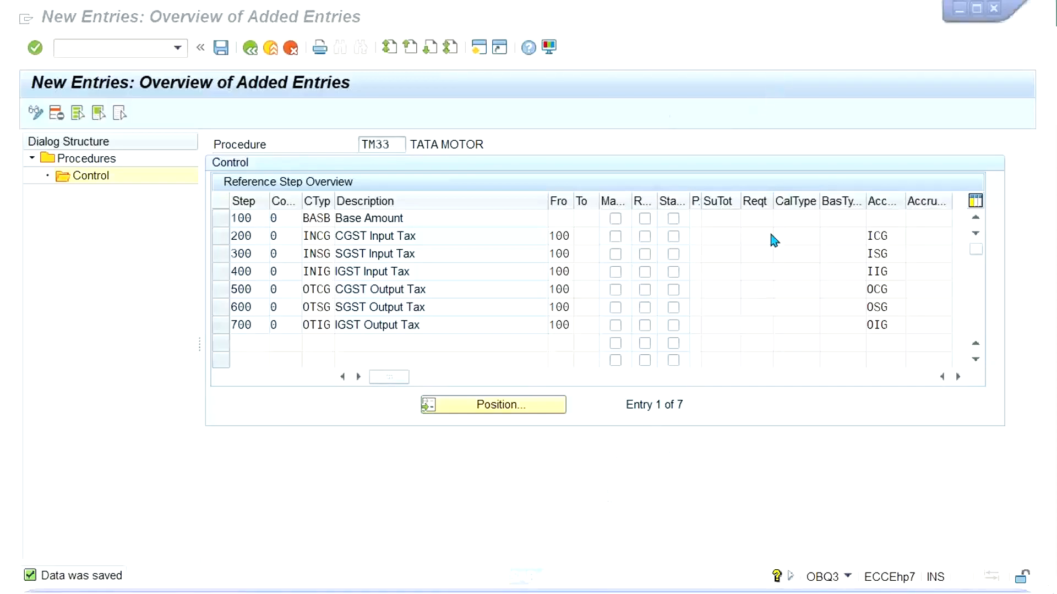
pyautogui.click(895, 236)
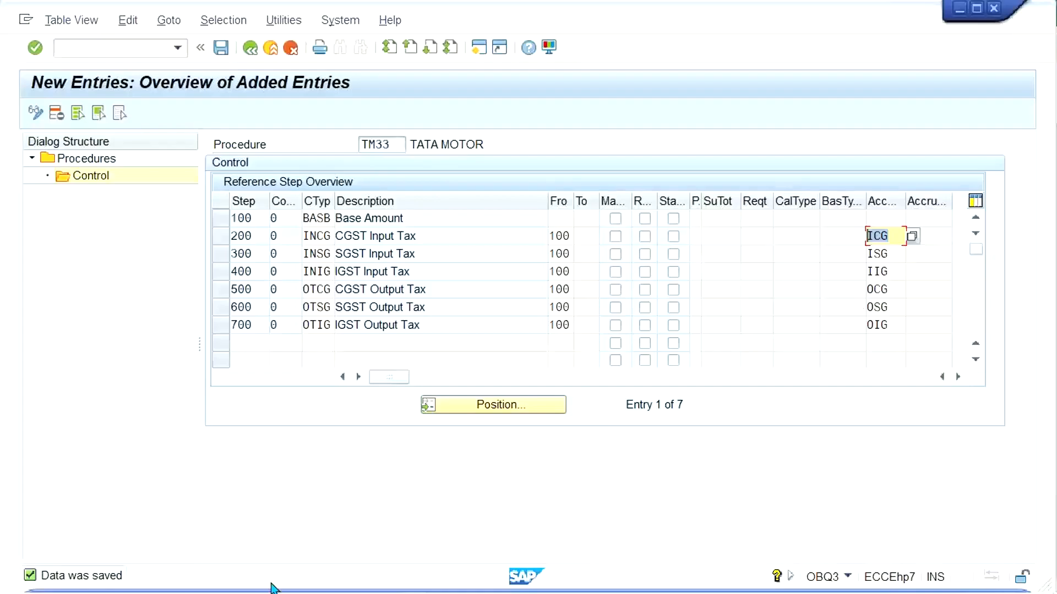
pyautogui.click(463, 236)
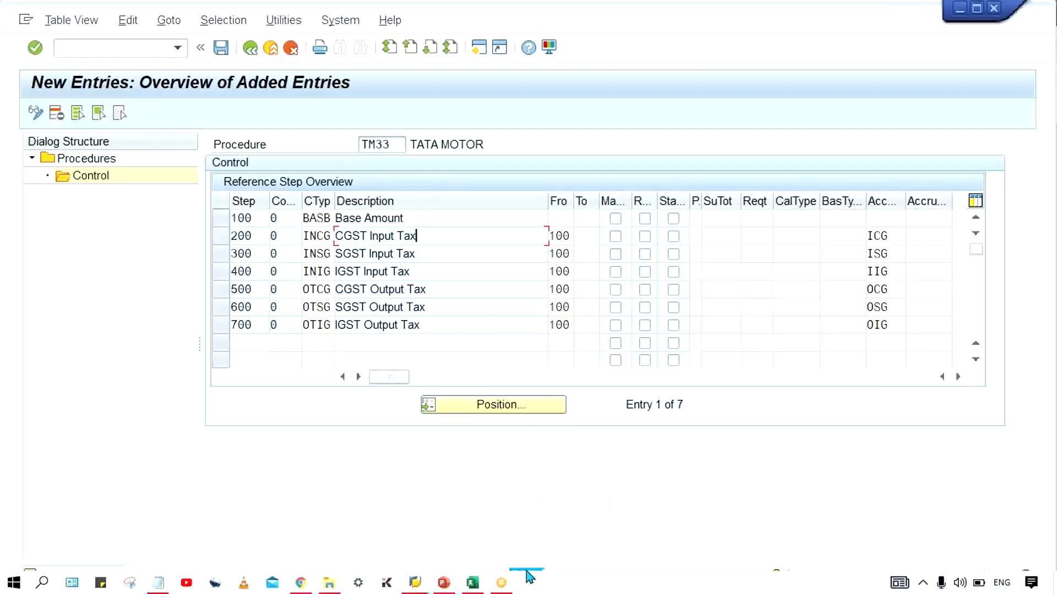
# Step: Switch to the Excel plan and list tax rates 5% and 12 in F12:F13 with numbers 1 and 2 in G12:G13
pyautogui.click(474, 583)
pyautogui.click(411, 426)
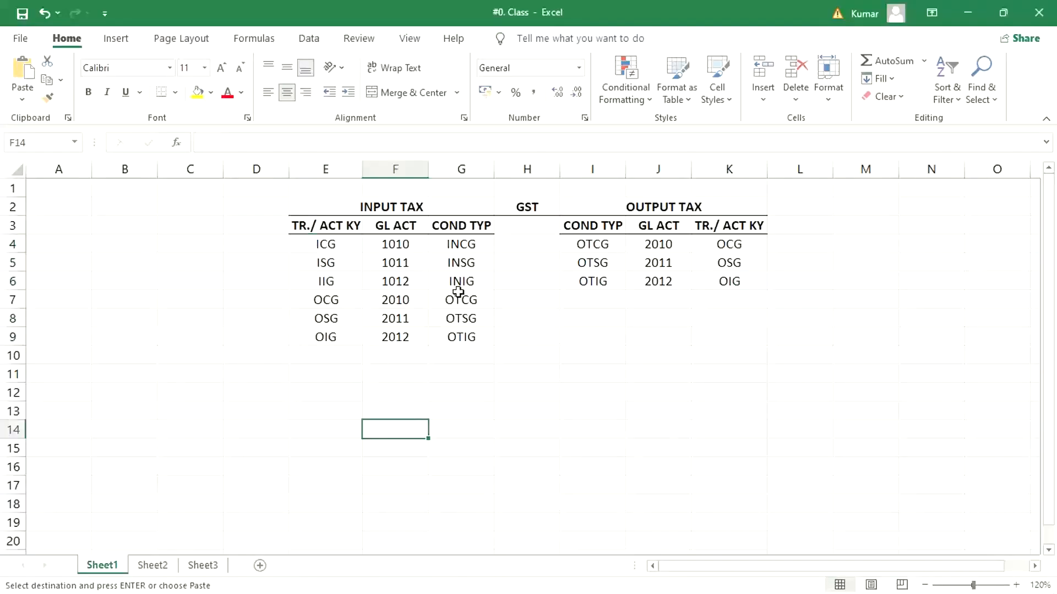
pyautogui.click(460, 246)
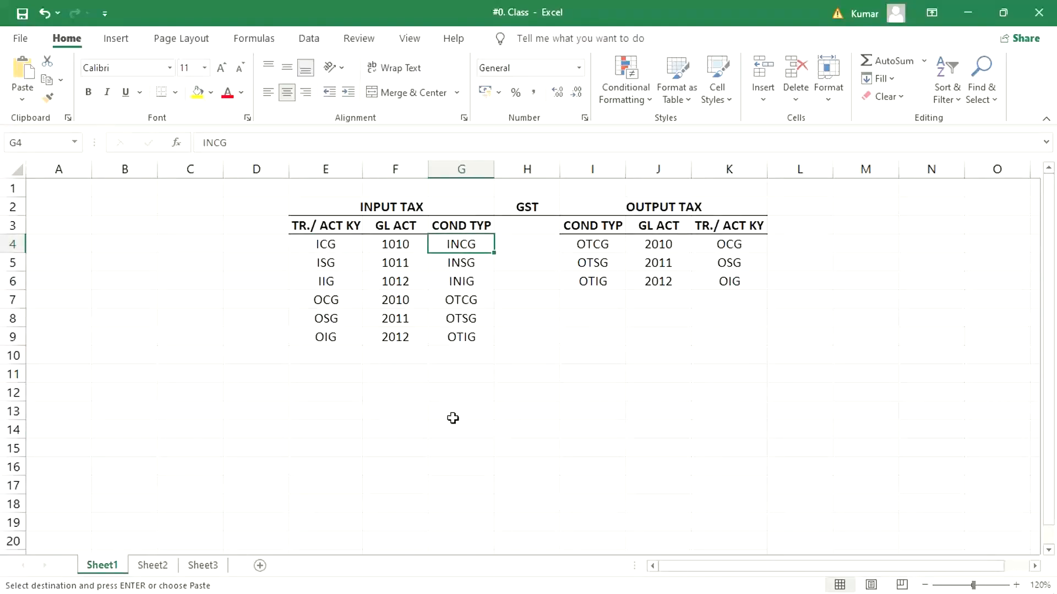
pyautogui.click(394, 393)
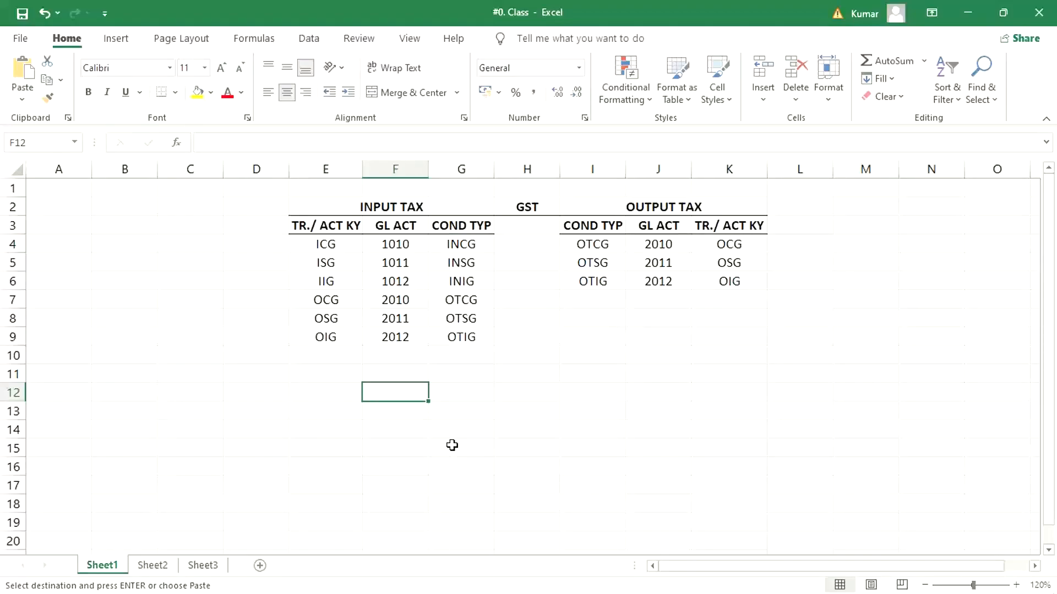
pyautogui.write('5%')
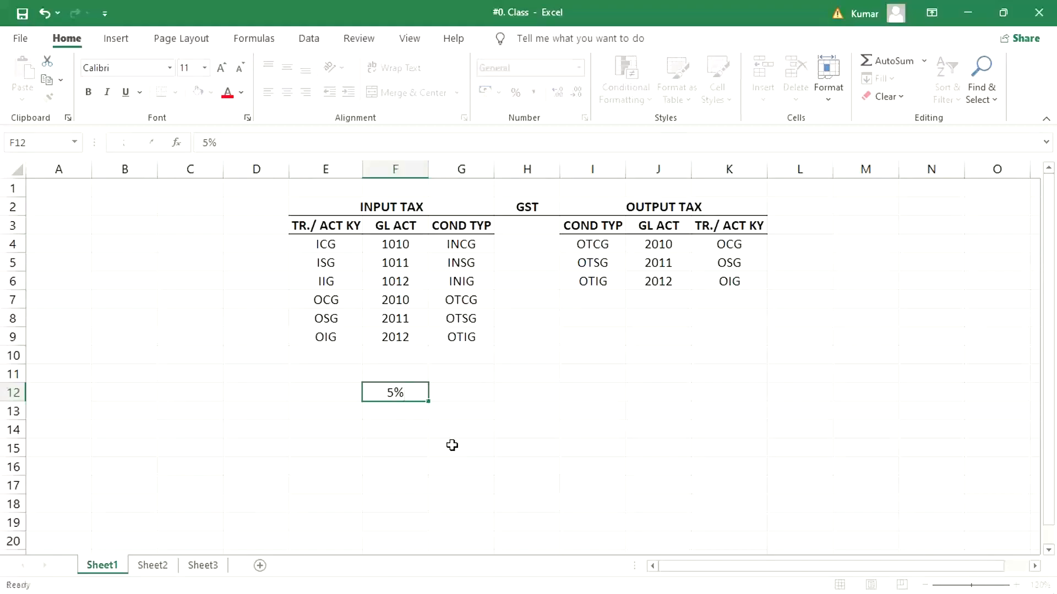
pyautogui.press('Tab')
pyautogui.write('1')
pyautogui.press('Return')
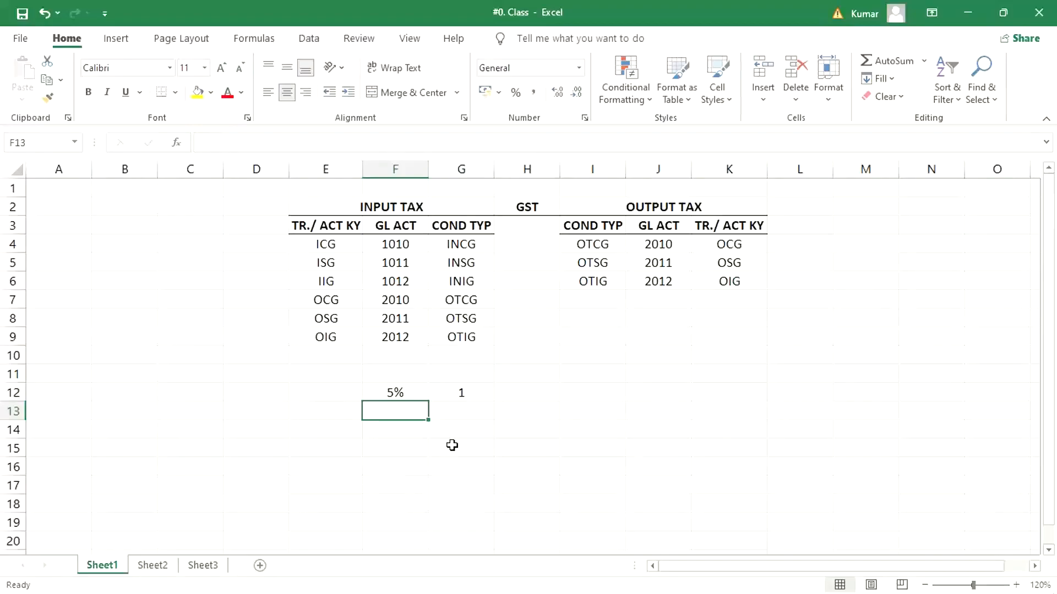
pyautogui.write('12')
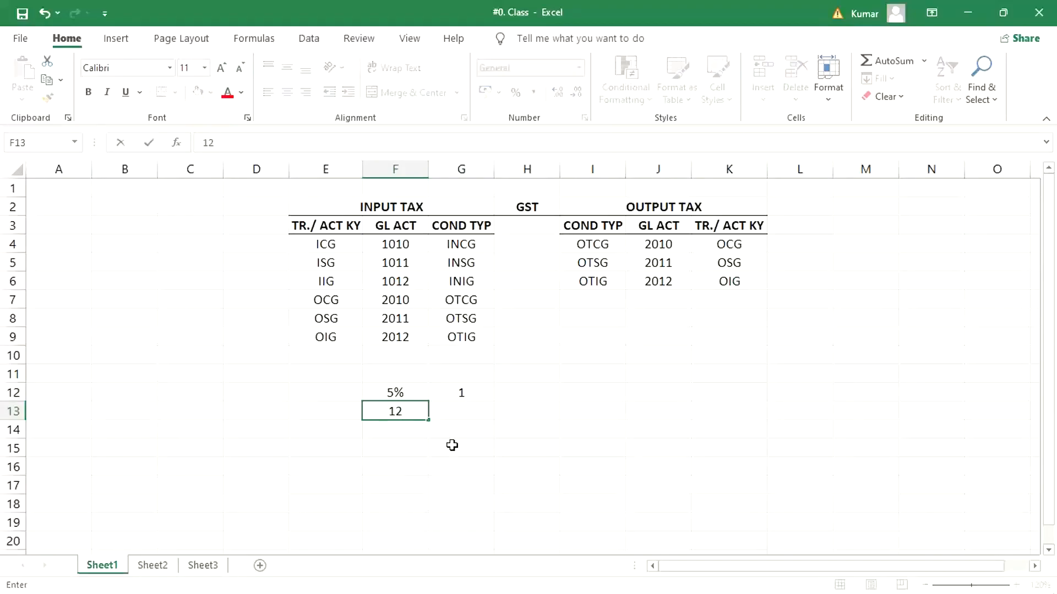
pyautogui.press('Tab')
pyautogui.write('2')
pyautogui.press('Return')
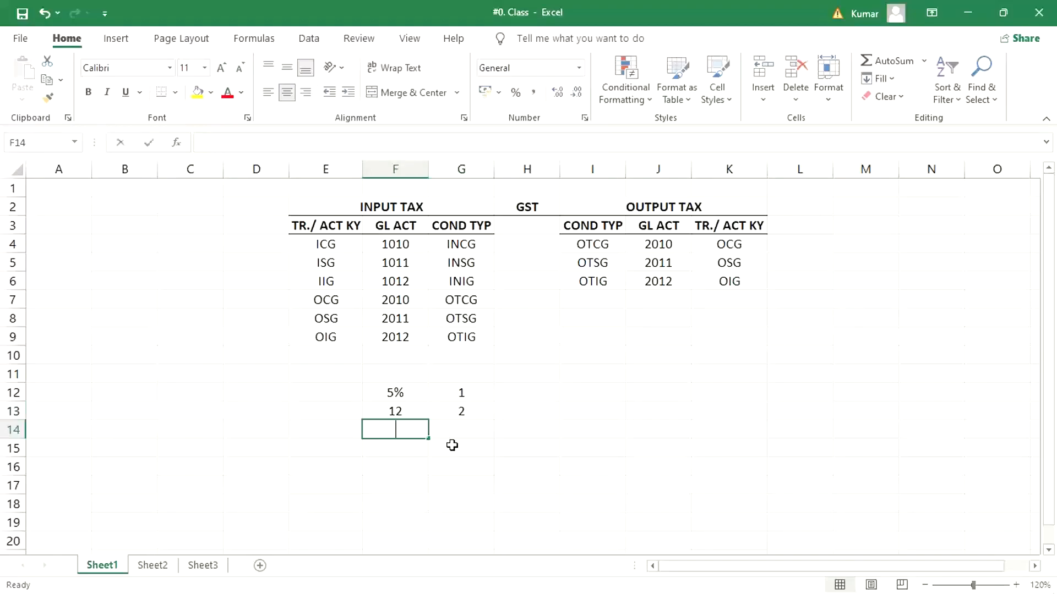
# Step: Add tax rates 18 and 28 in F14:F15 with numbers 3 and 4 in G14:G15
pyautogui.write('18')
pyautogui.press('Tab')
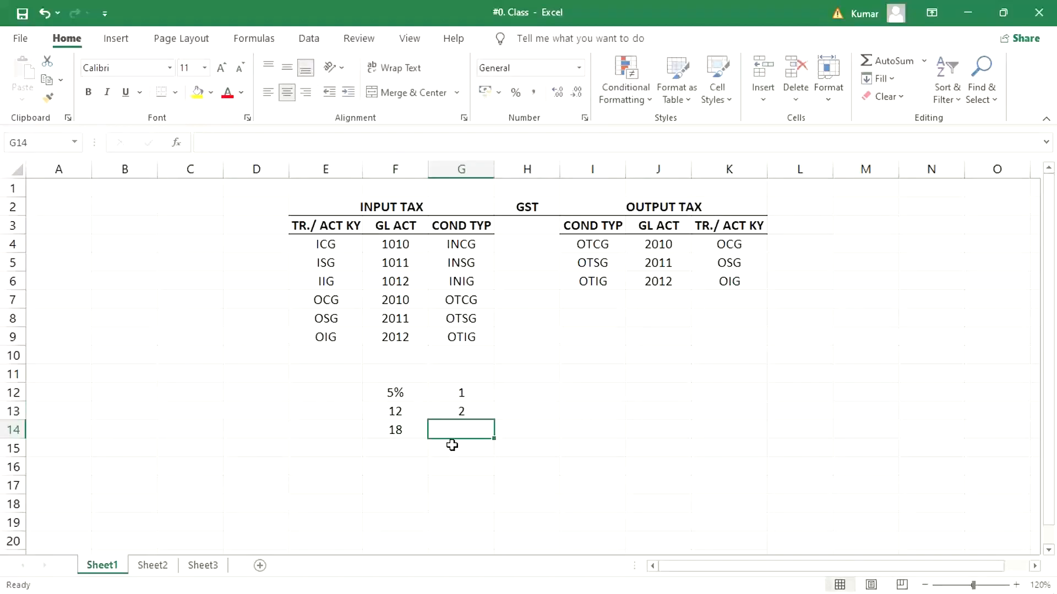
pyautogui.write('3')
pyautogui.press('Tab')
pyautogui.click(421, 448)
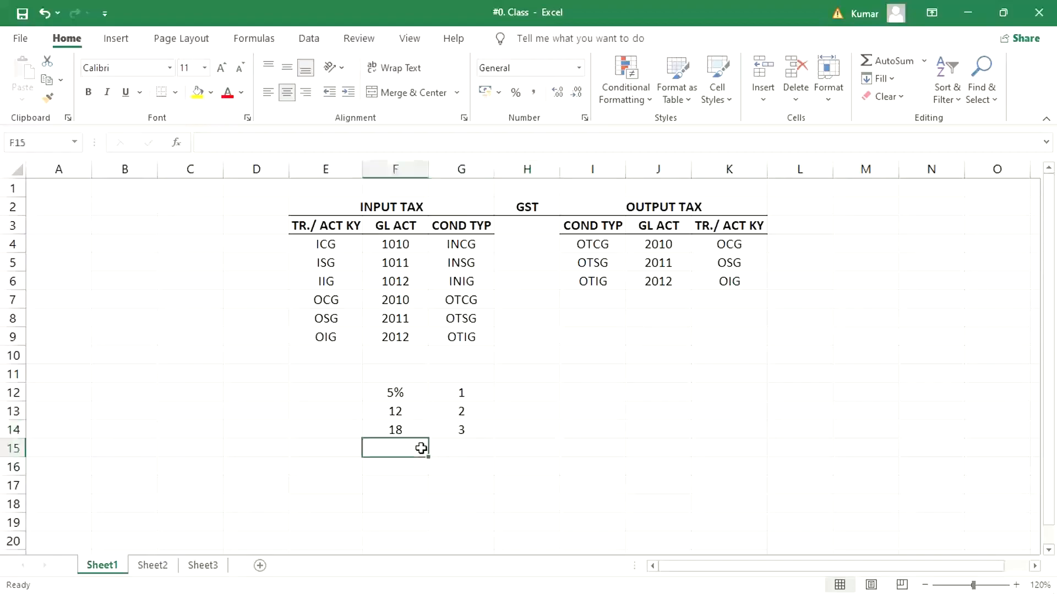
pyautogui.write('28')
pyautogui.press('Tab')
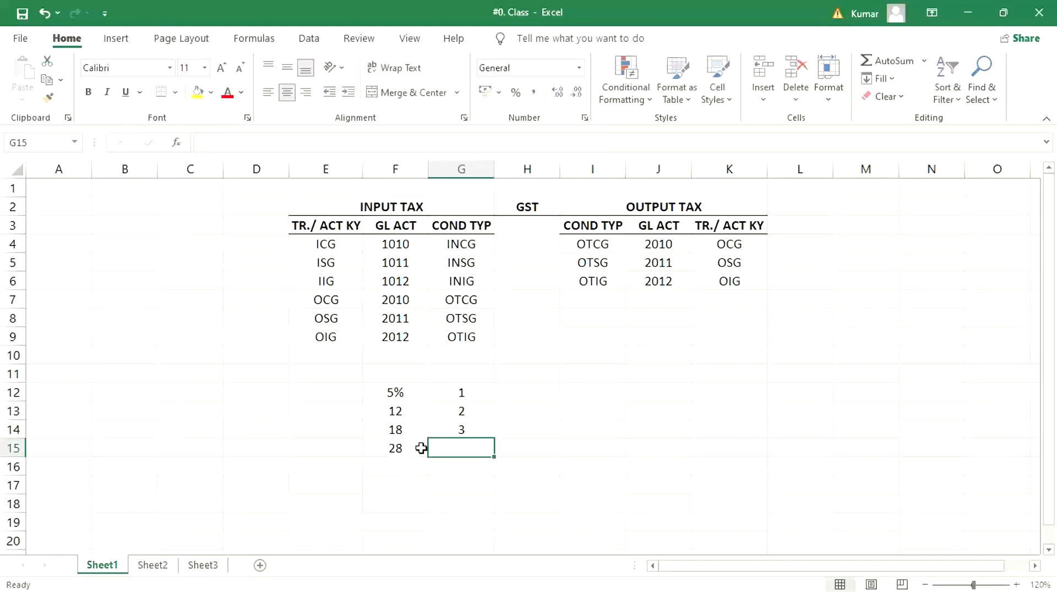
pyautogui.write('4')
pyautogui.press('Return')
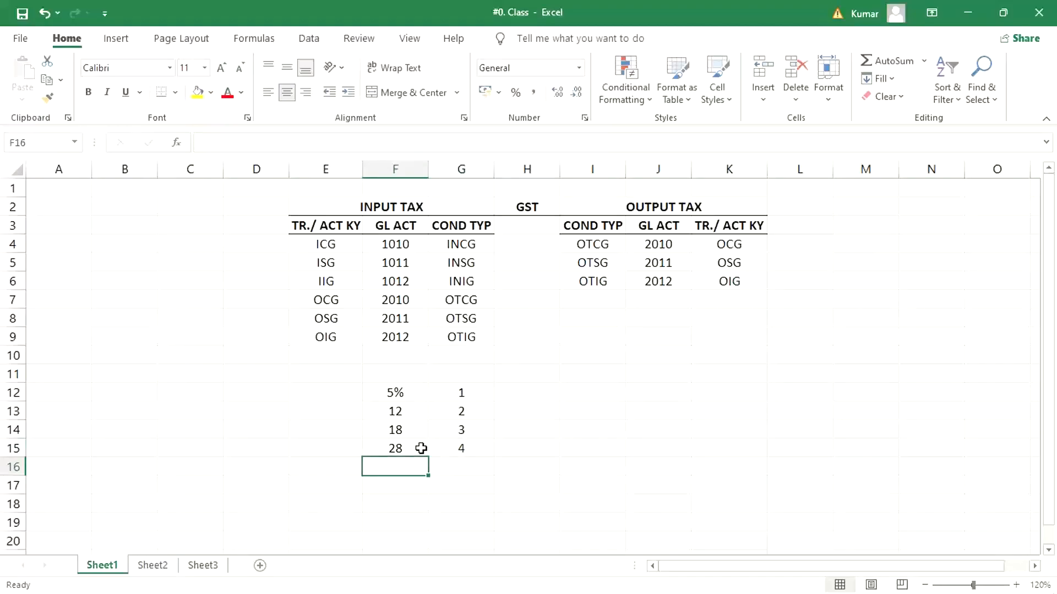
# Step: Review how each tax rate in F12:F15 pairs with its number in G12:G15, starting from condition type INCG
pyautogui.click(396, 393)
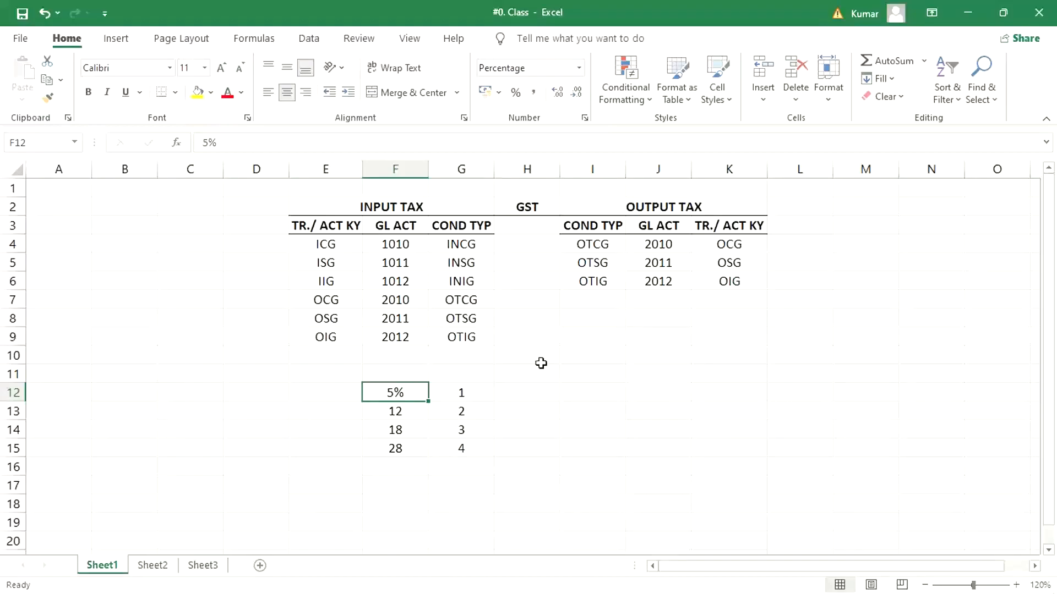
pyautogui.moveTo(466, 392); pyautogui.dragTo(478, 445)
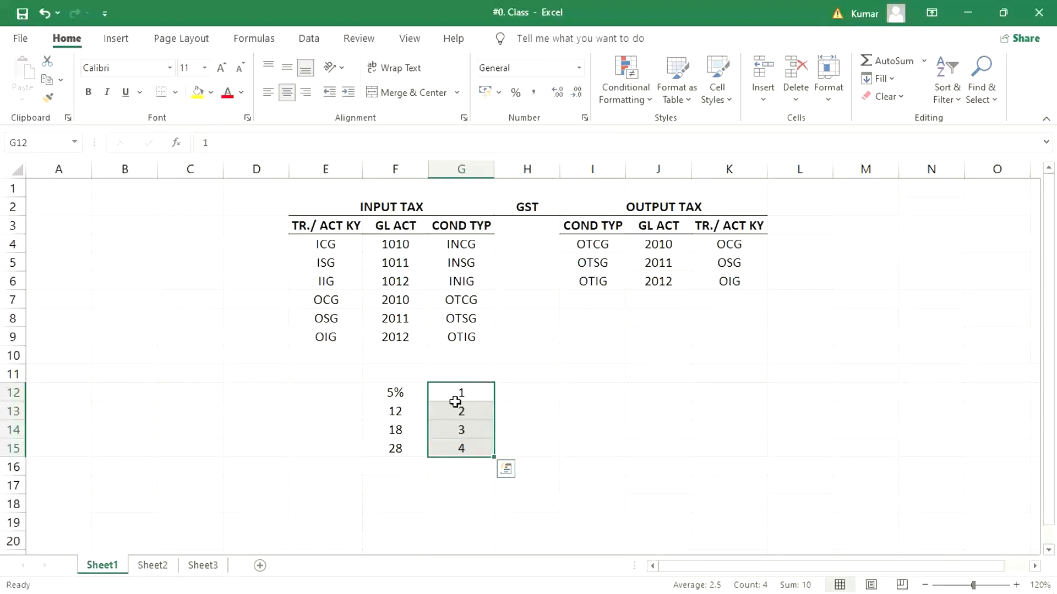
pyautogui.click(398, 393)
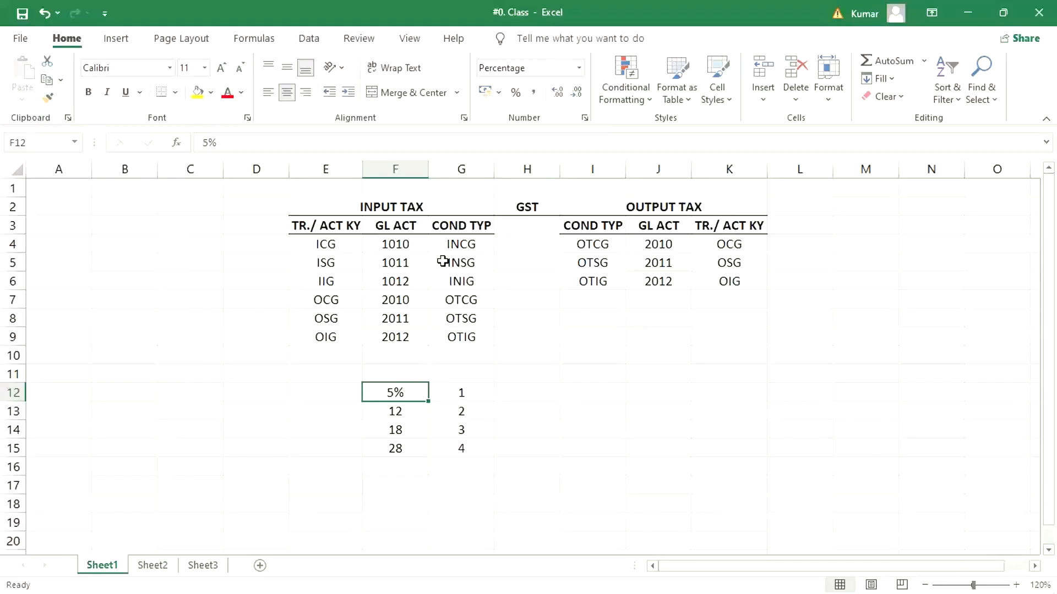
pyautogui.click(455, 243)
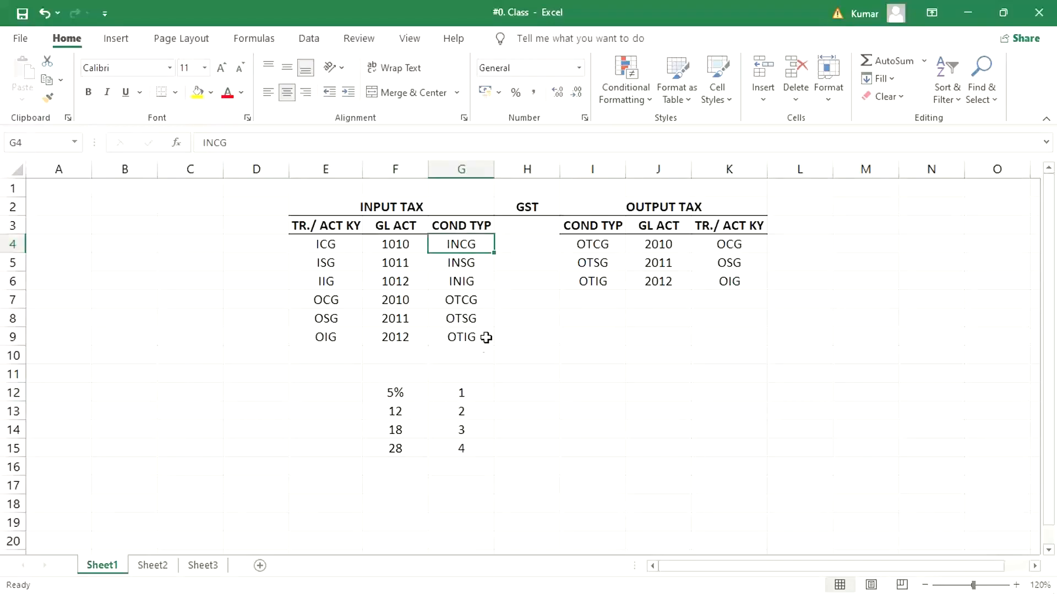
pyautogui.click(383, 398)
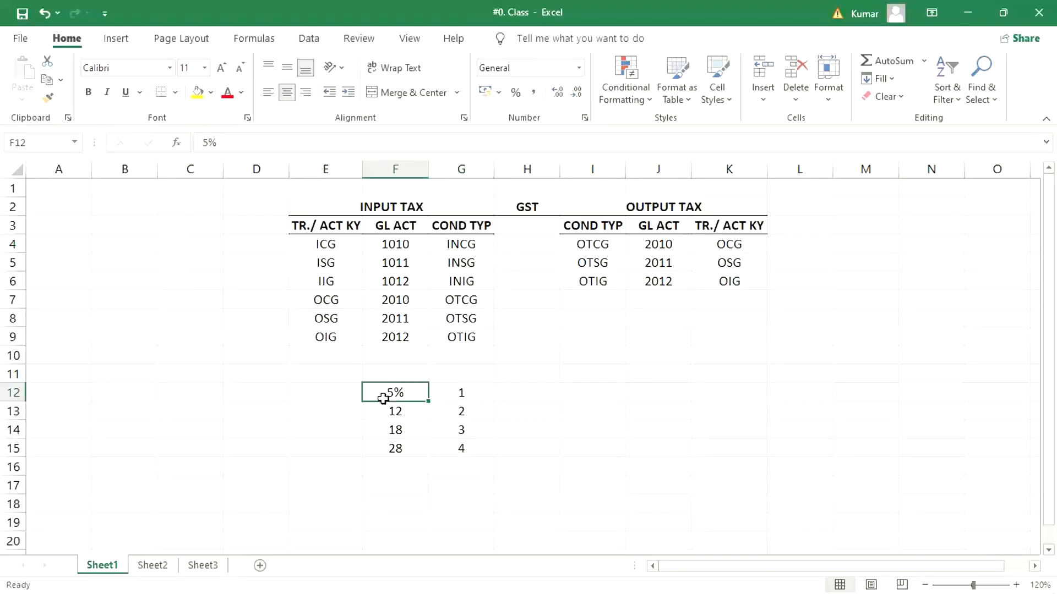
pyautogui.click(456, 395)
pyautogui.click(387, 413)
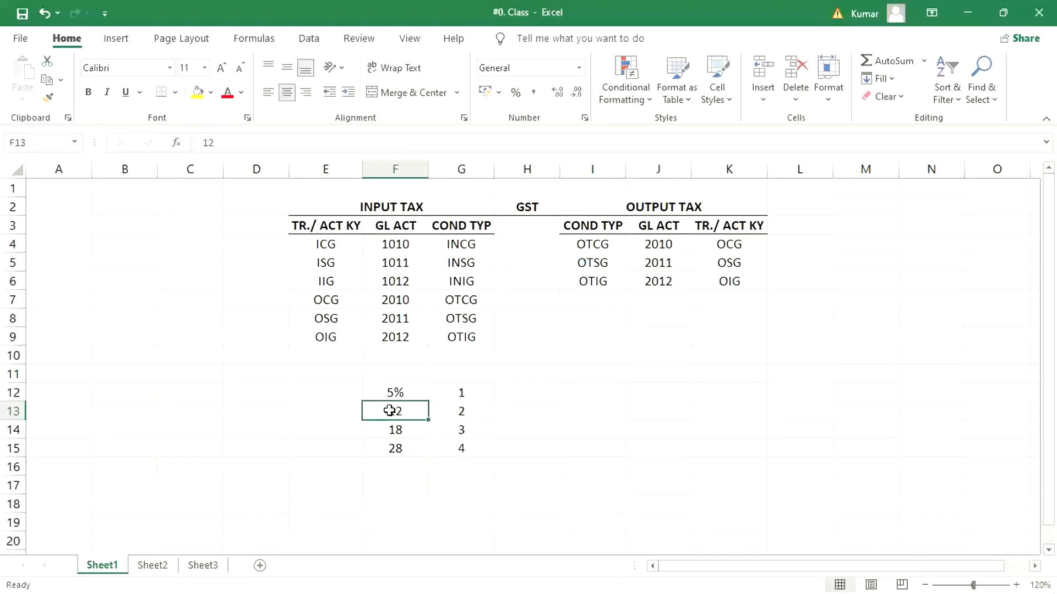
pyautogui.click(477, 408)
pyautogui.click(380, 430)
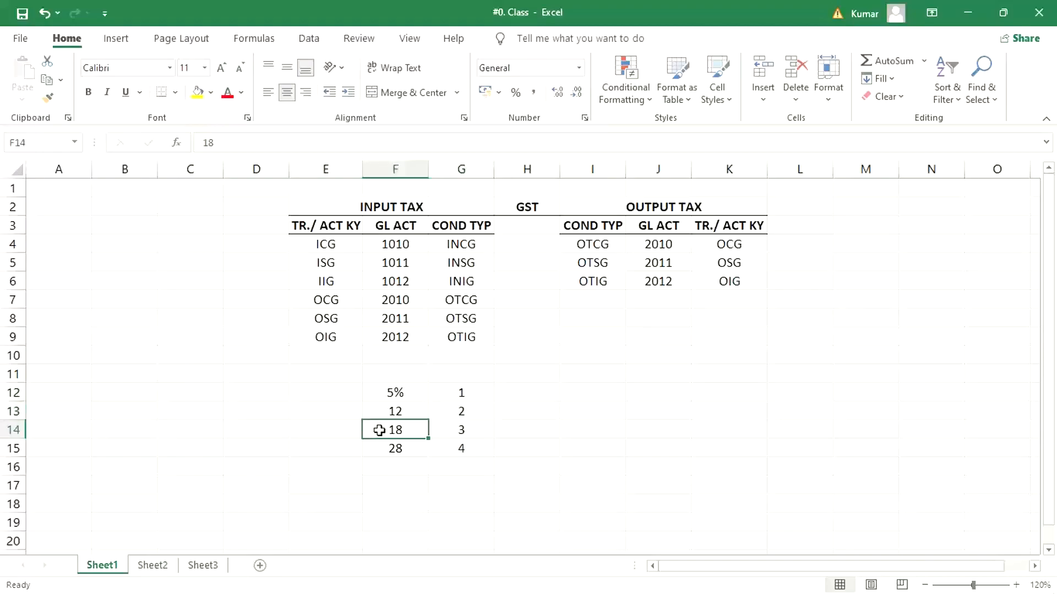
pyautogui.click(475, 432)
pyautogui.click(396, 450)
pyautogui.click(452, 451)
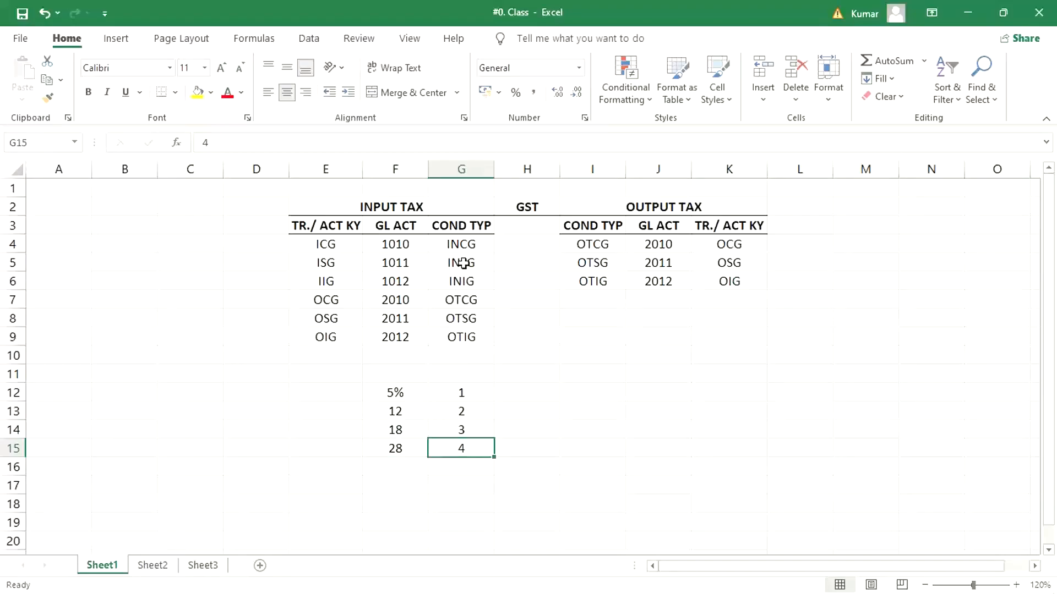
# Step: Compare the input and output condition types in column G with the tax rates and numbers listed in rows 12 to 15
pyautogui.click(468, 246)
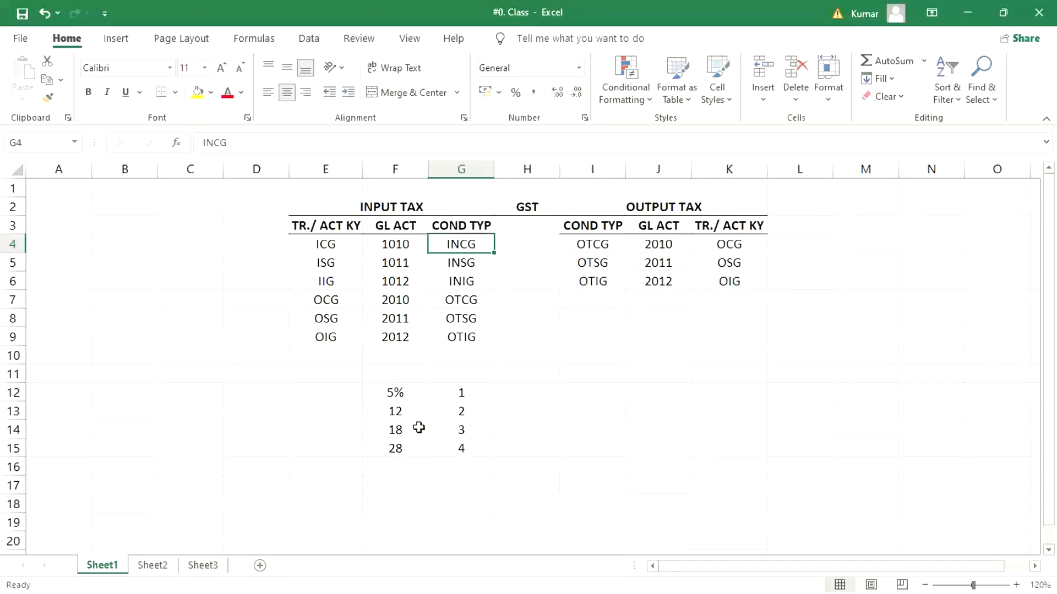
pyautogui.moveTo(388, 394); pyautogui.dragTo(379, 451)
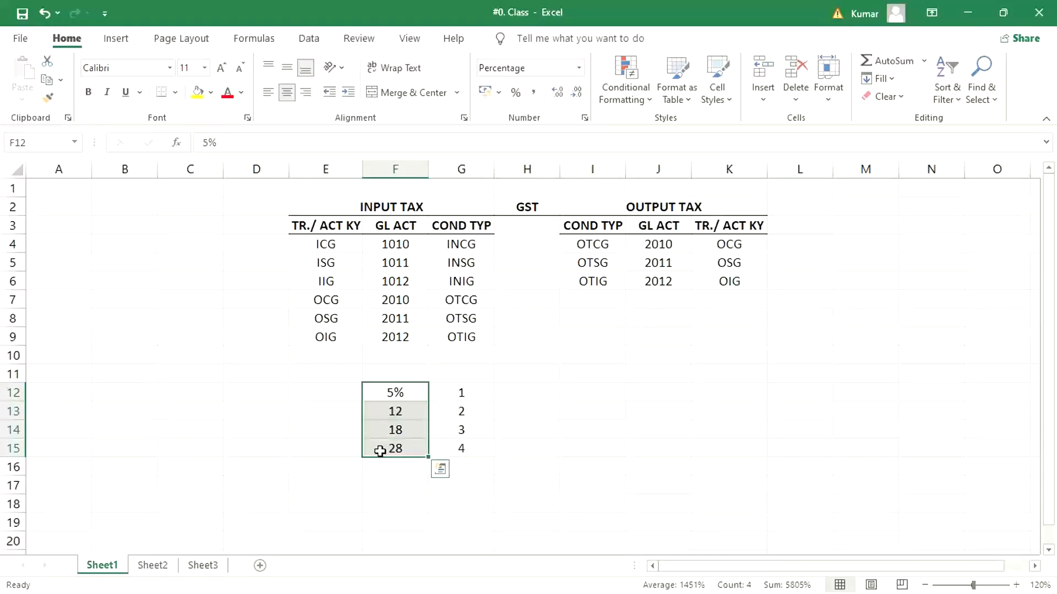
pyautogui.click(477, 264)
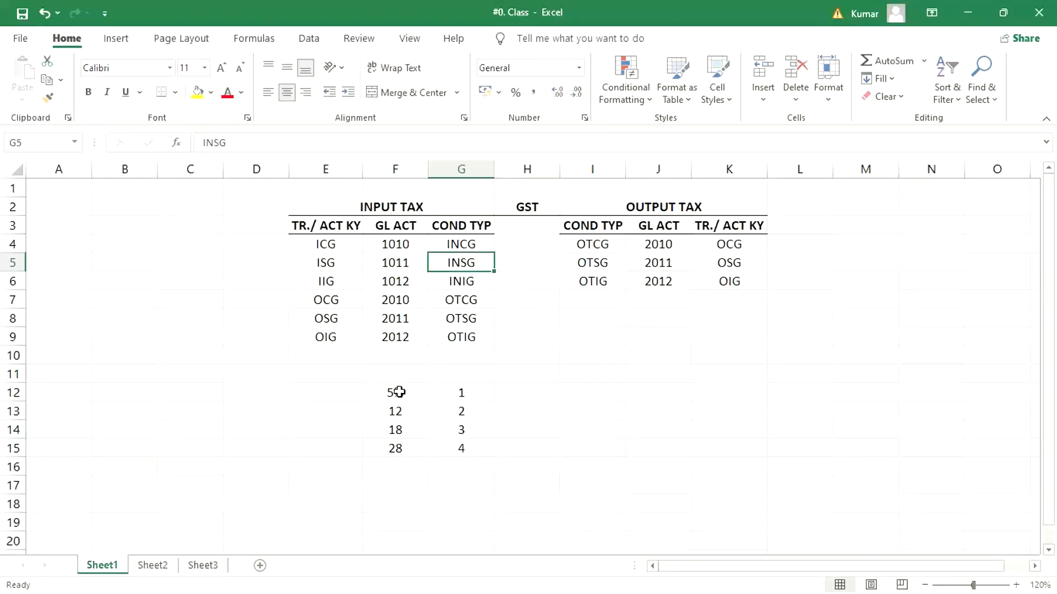
pyautogui.click(449, 284)
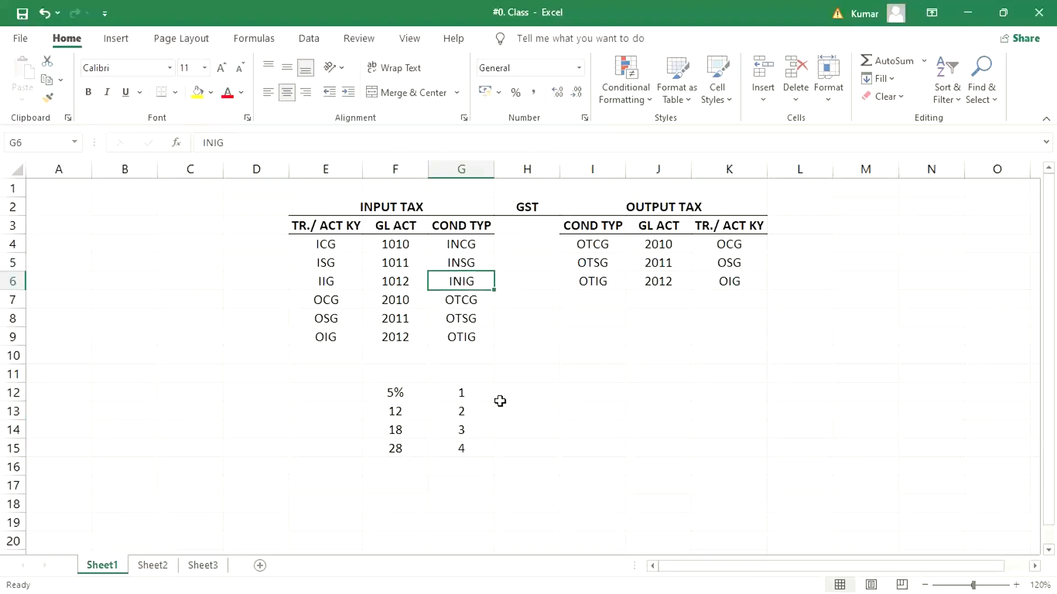
pyautogui.click(470, 302)
pyautogui.click(469, 330)
pyautogui.click(470, 320)
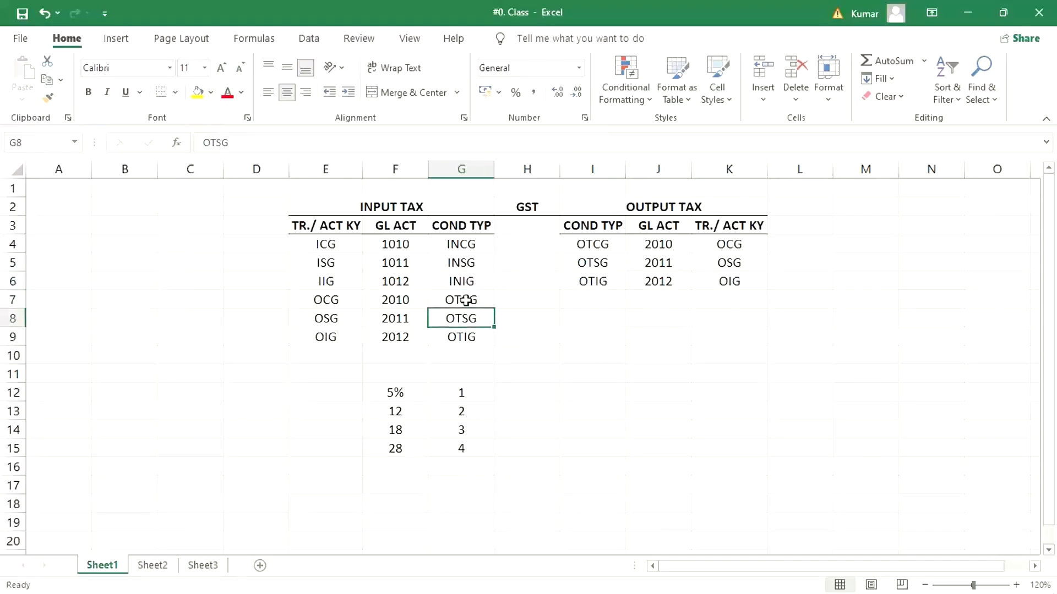
pyautogui.click(471, 299)
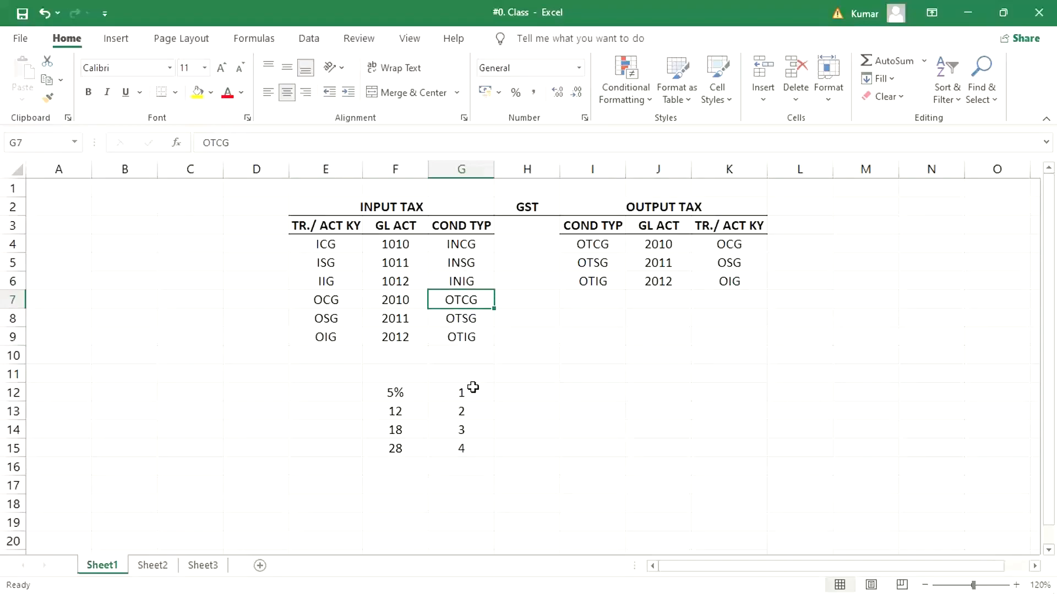
pyautogui.click(441, 242)
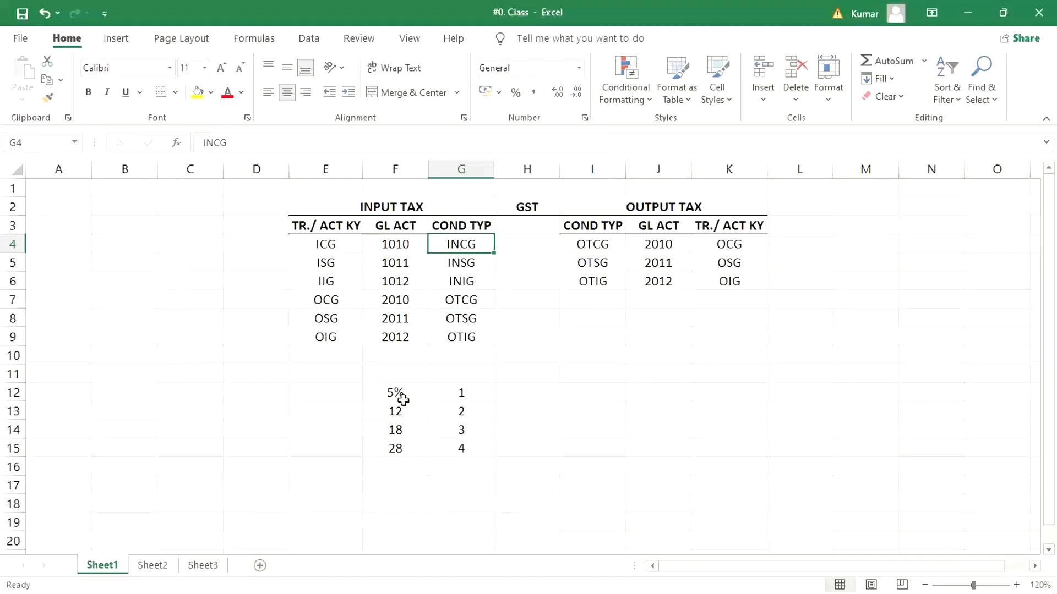
pyautogui.click(455, 397)
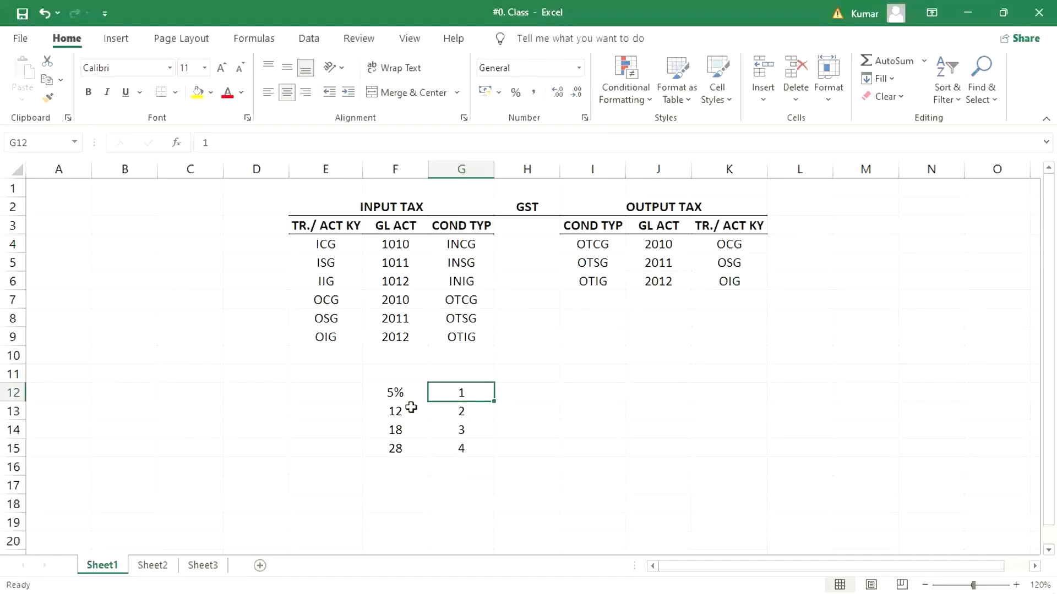
pyautogui.click(400, 394)
pyautogui.click(449, 392)
pyautogui.click(390, 393)
pyautogui.click(386, 409)
pyautogui.click(387, 430)
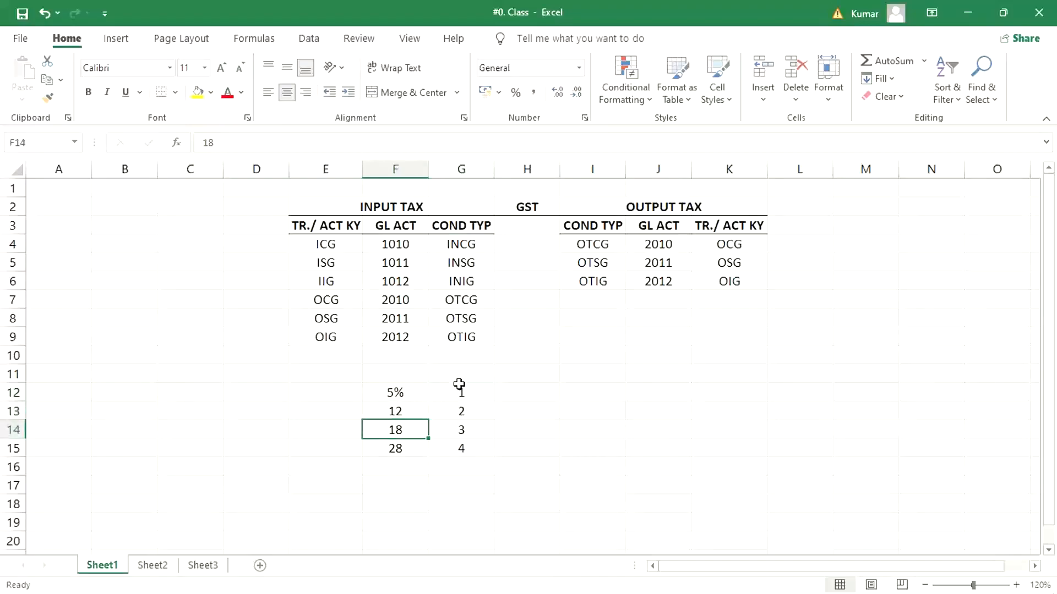
# Step: Clear the tax rates and their numbers from F12:G15 in the Excel plan
pyautogui.moveTo(459, 392); pyautogui.dragTo(468, 448)
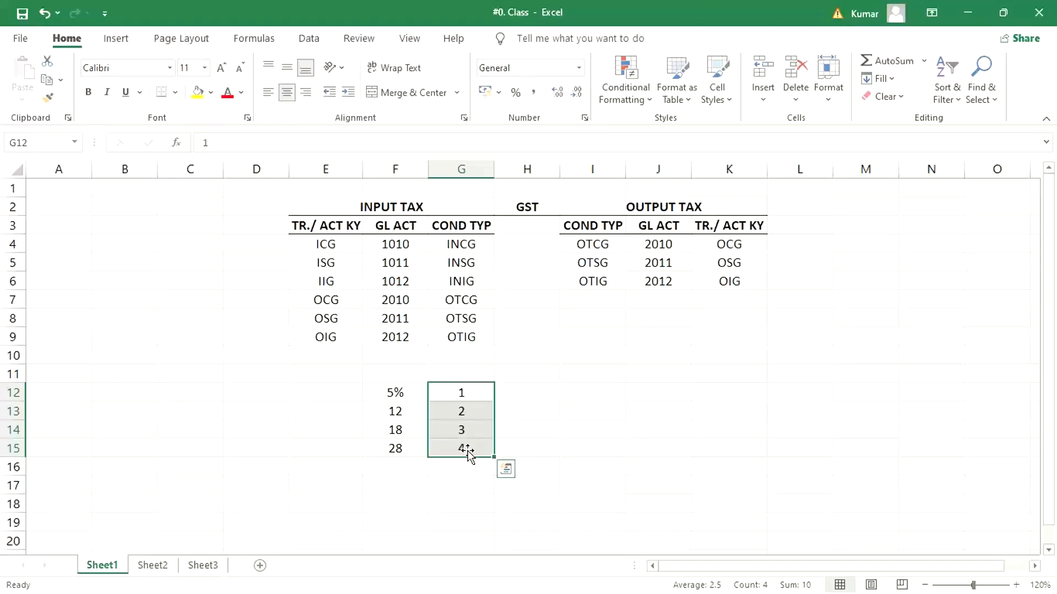
pyautogui.moveTo(399, 391); pyautogui.dragTo(484, 447)
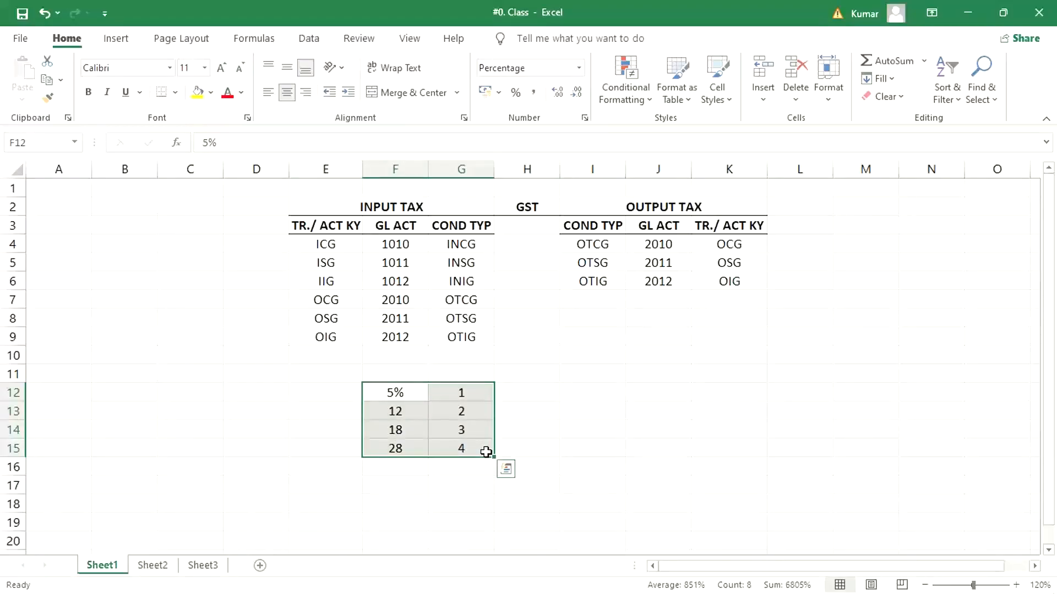
pyautogui.press('Delete')
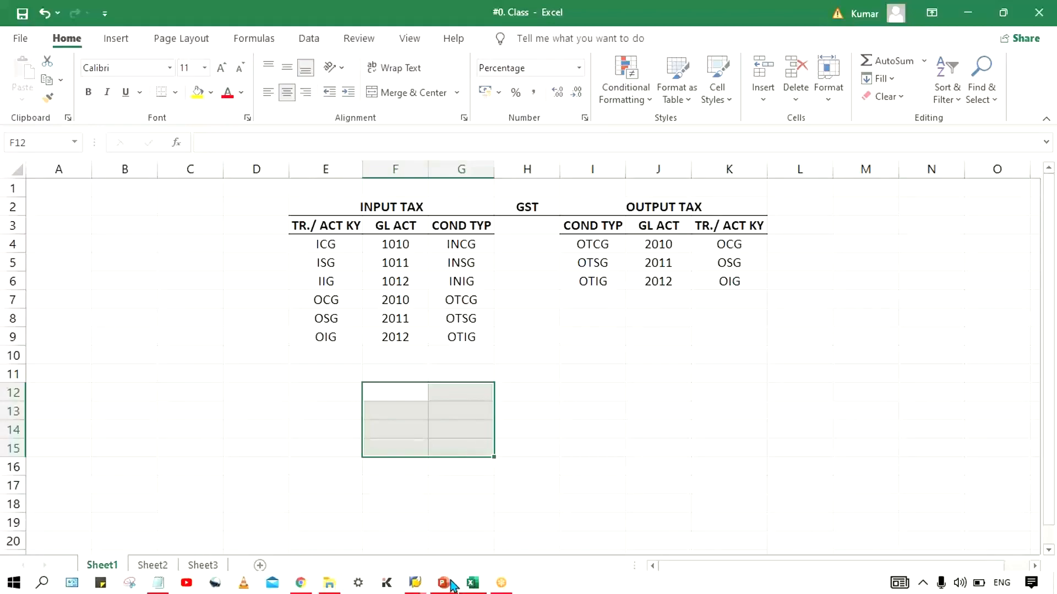
# Step: Switch to the Tax on Sales Purchase slide in PowerPoint and try to return to the SAP New Entries session, declining the detailed error description
pyautogui.moveTo(452, 586)
pyautogui.click(491, 548)
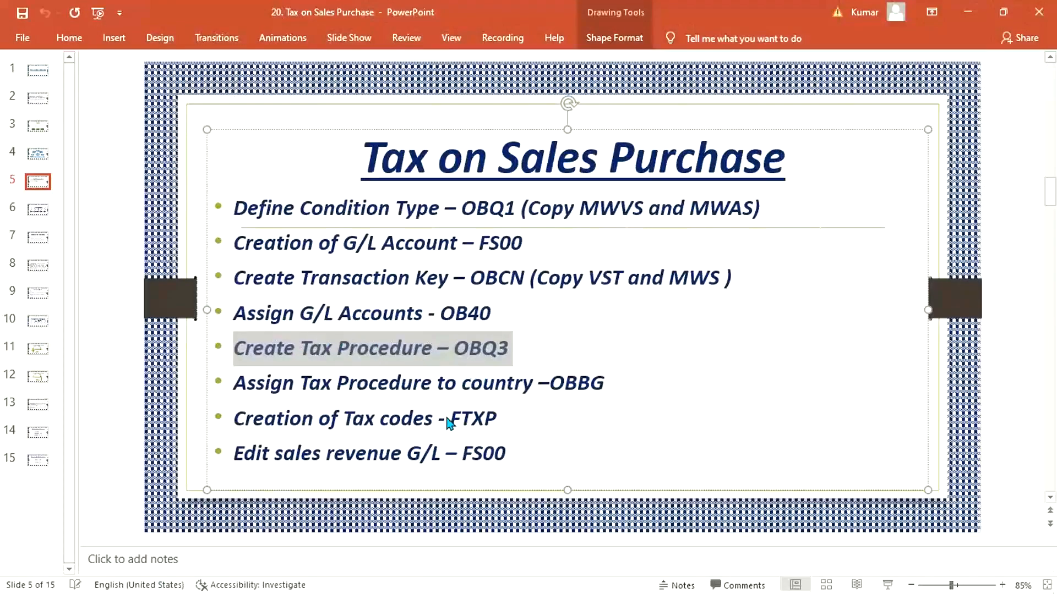
pyautogui.moveTo(416, 584)
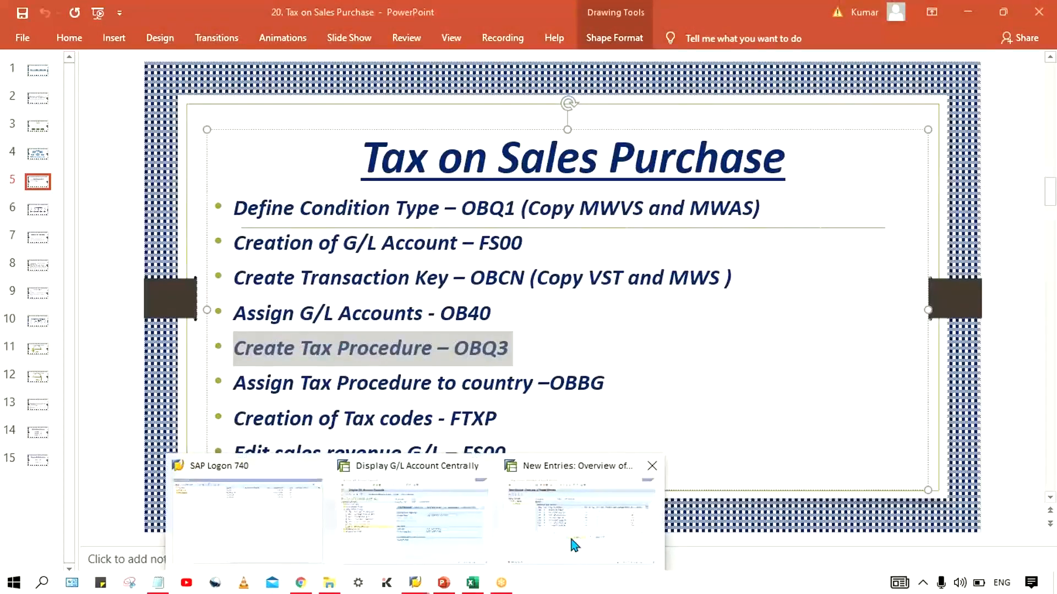
pyautogui.click(575, 545)
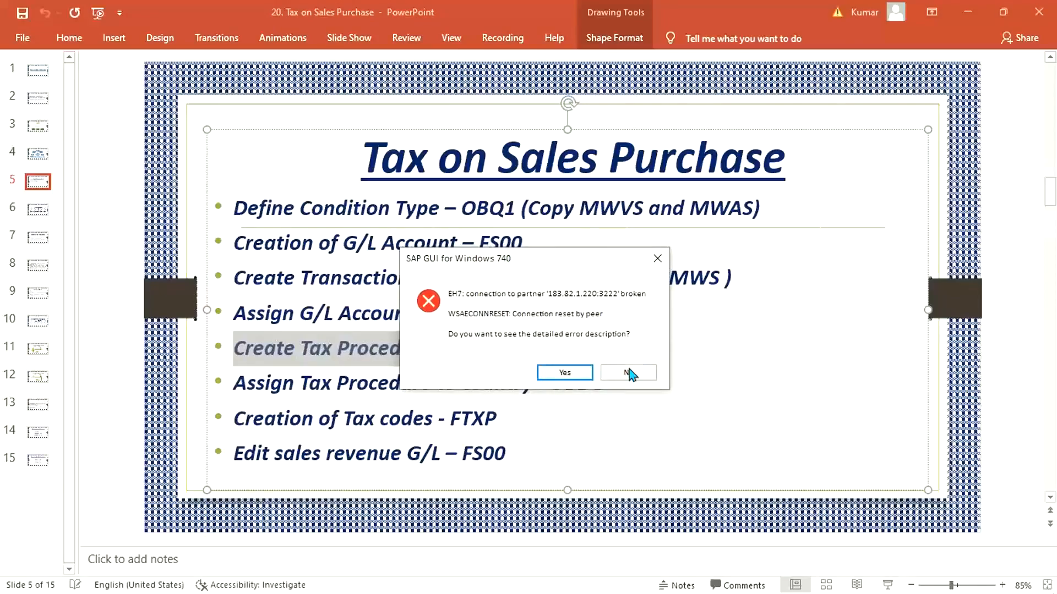
pyautogui.click(628, 373)
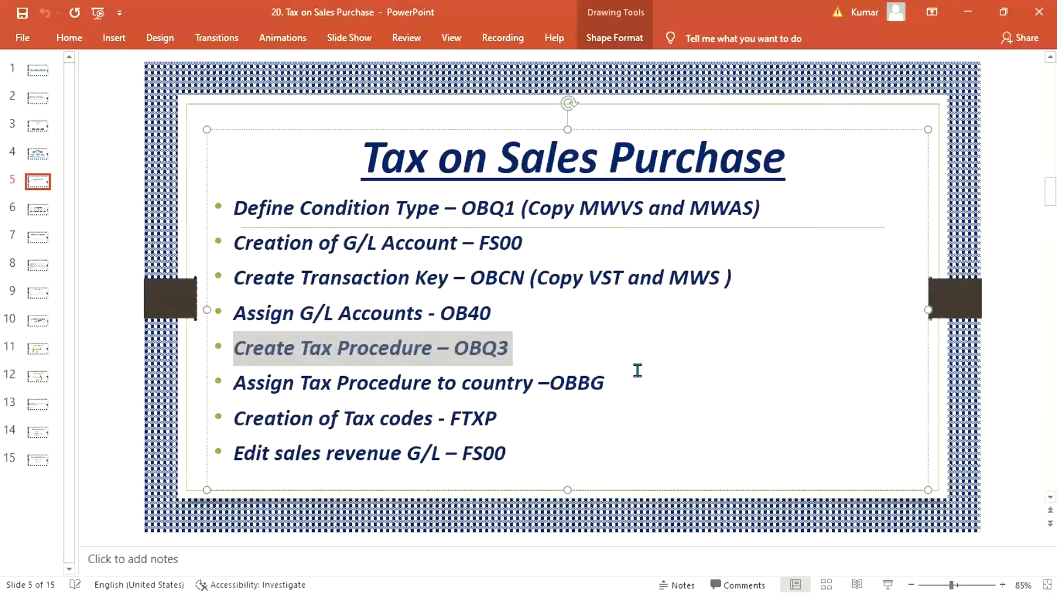